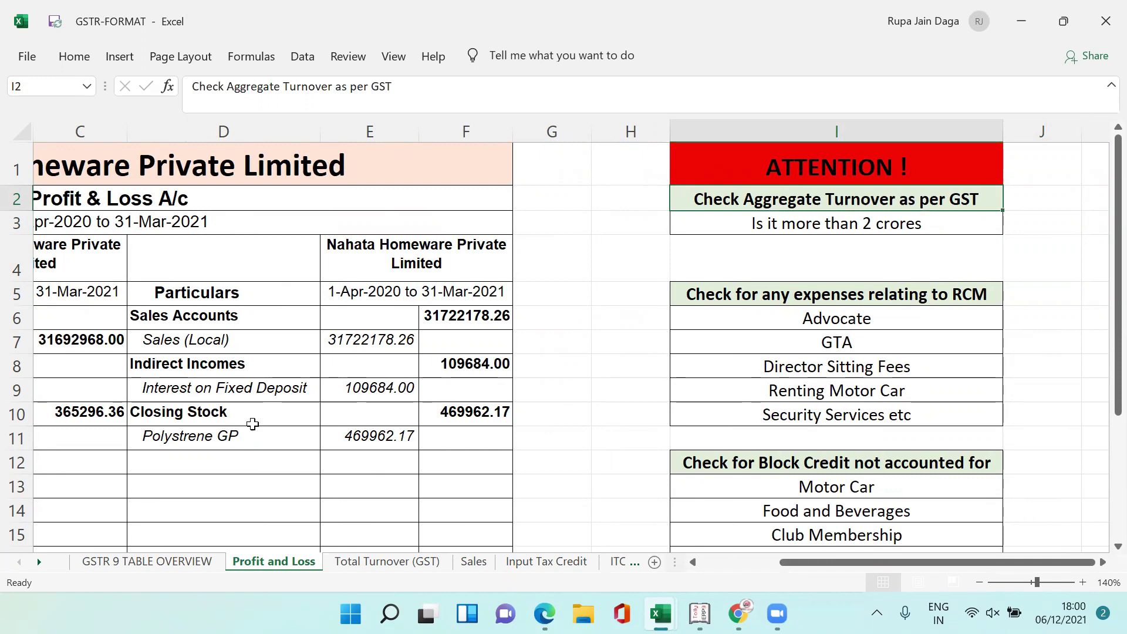
# Compare the Total Turnover (GST) summary with the local sales and fixed deposit interest in the Profit and Loss sheet.
pyautogui.click(403, 560)
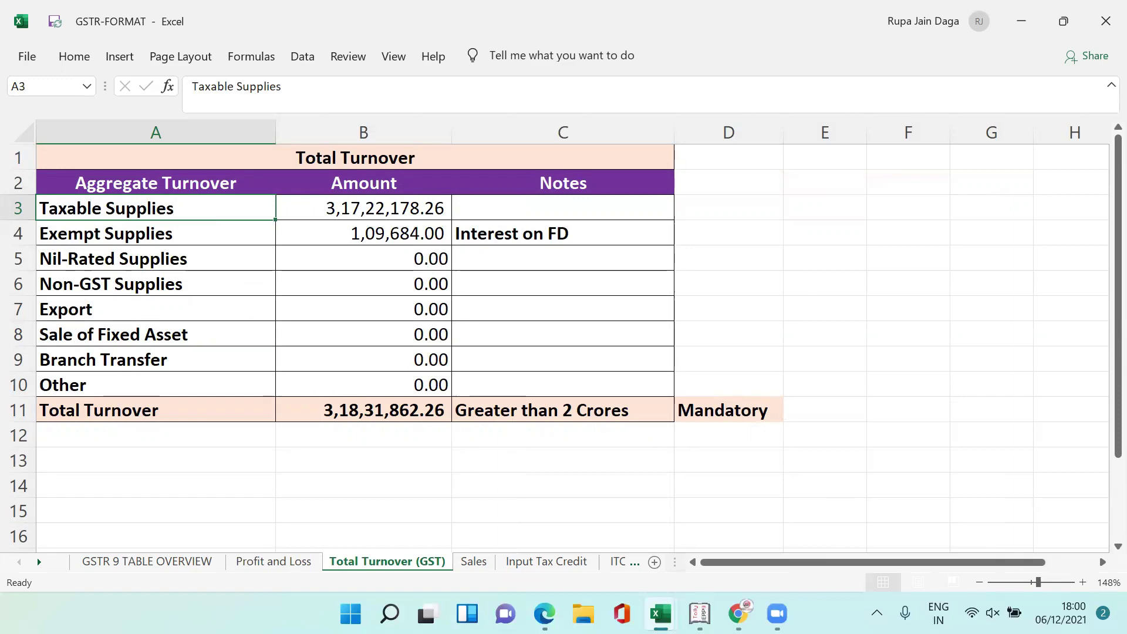
pyautogui.click(298, 562)
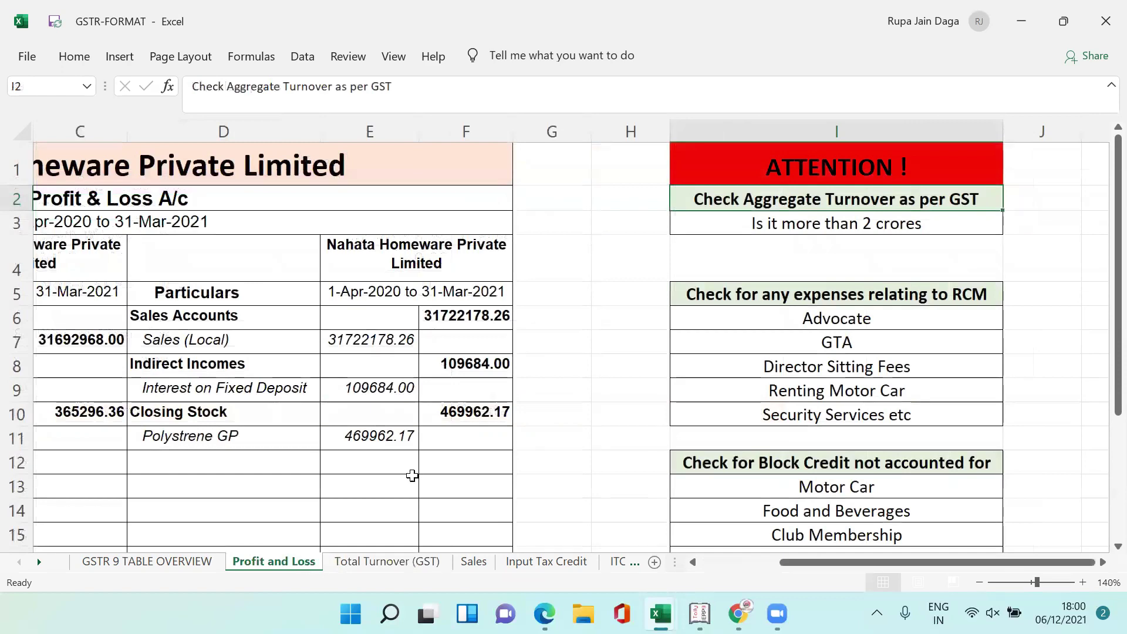
pyautogui.click(290, 283)
pyautogui.press('Left')
pyautogui.press('Left')
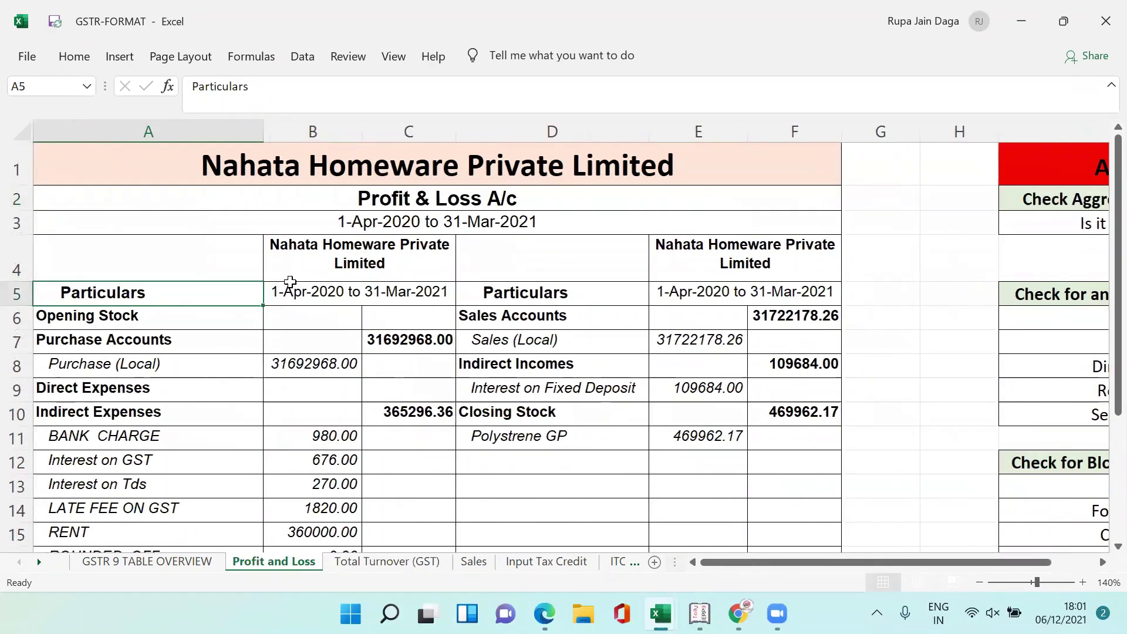
pyautogui.press('Right')
pyautogui.press('Right')
pyautogui.press('Down')
pyautogui.press('Down')
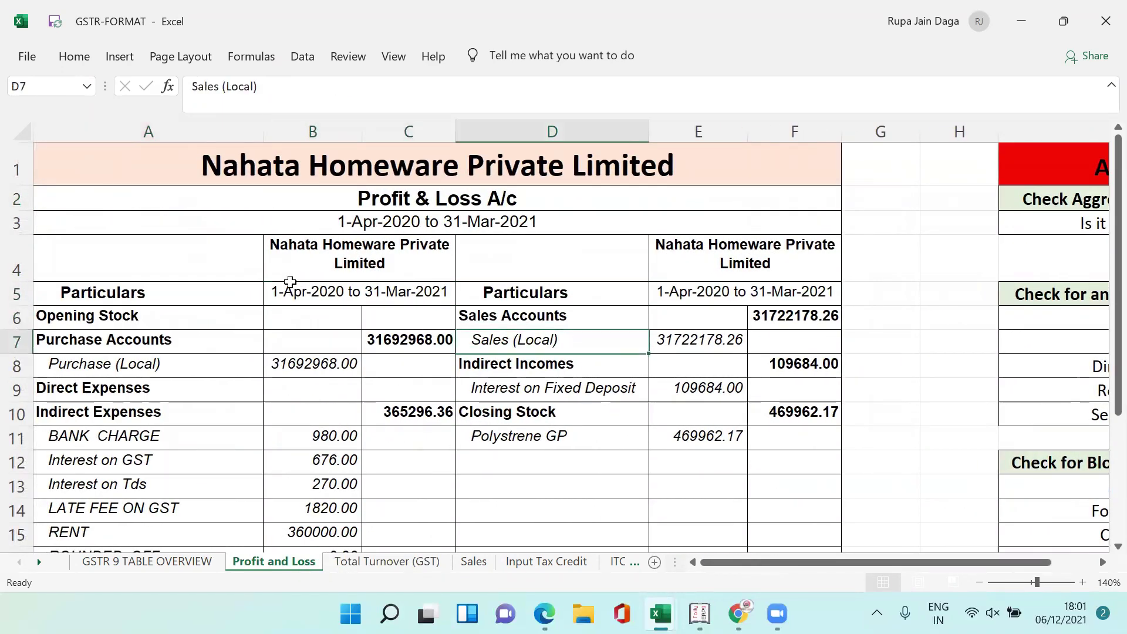
pyautogui.press('Right')
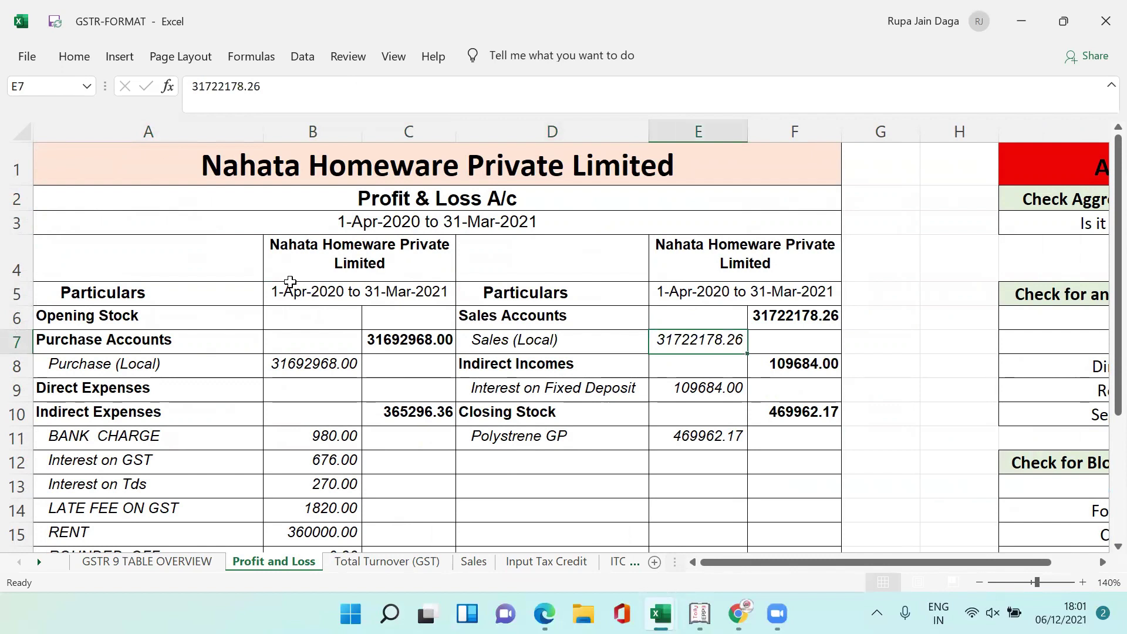
pyautogui.press('Down')
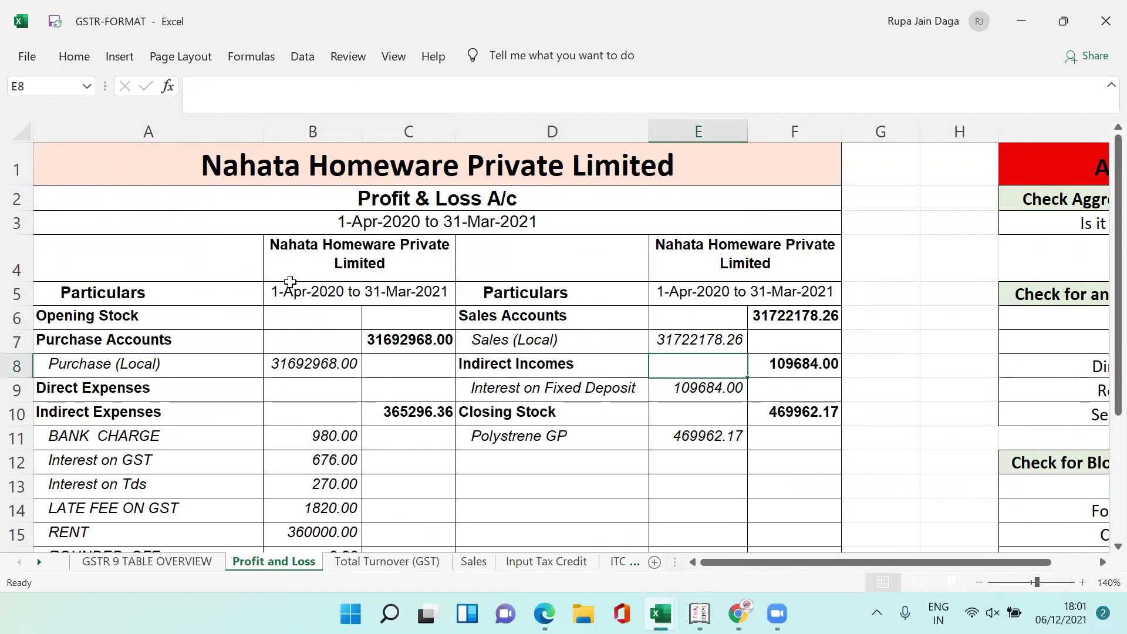
pyautogui.press('Left')
pyautogui.press('Down')
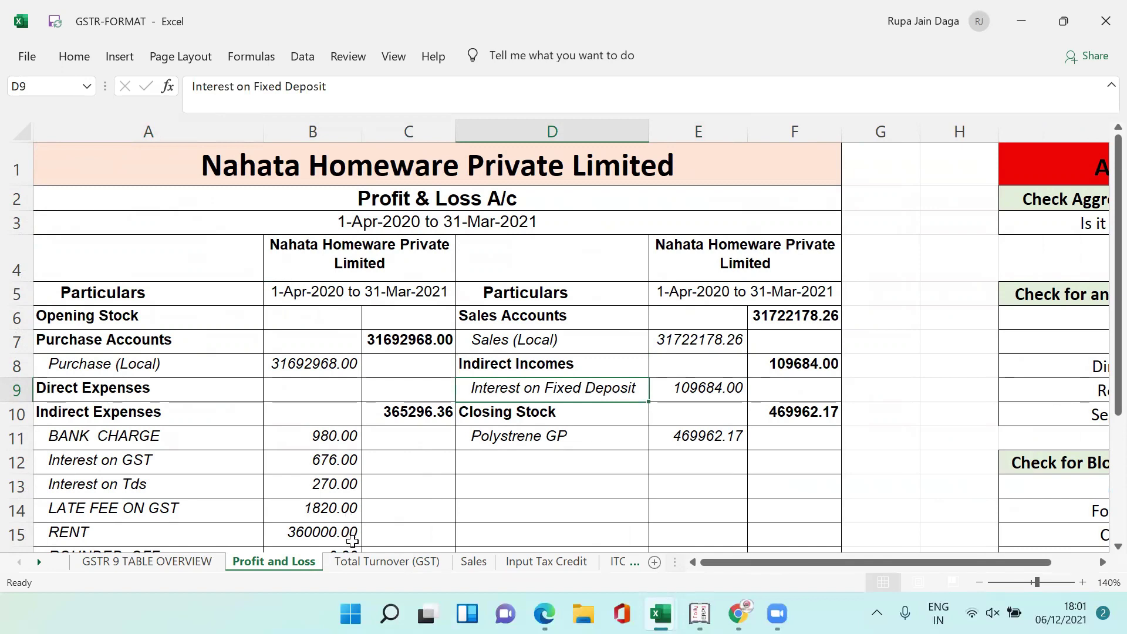
pyautogui.click(369, 562)
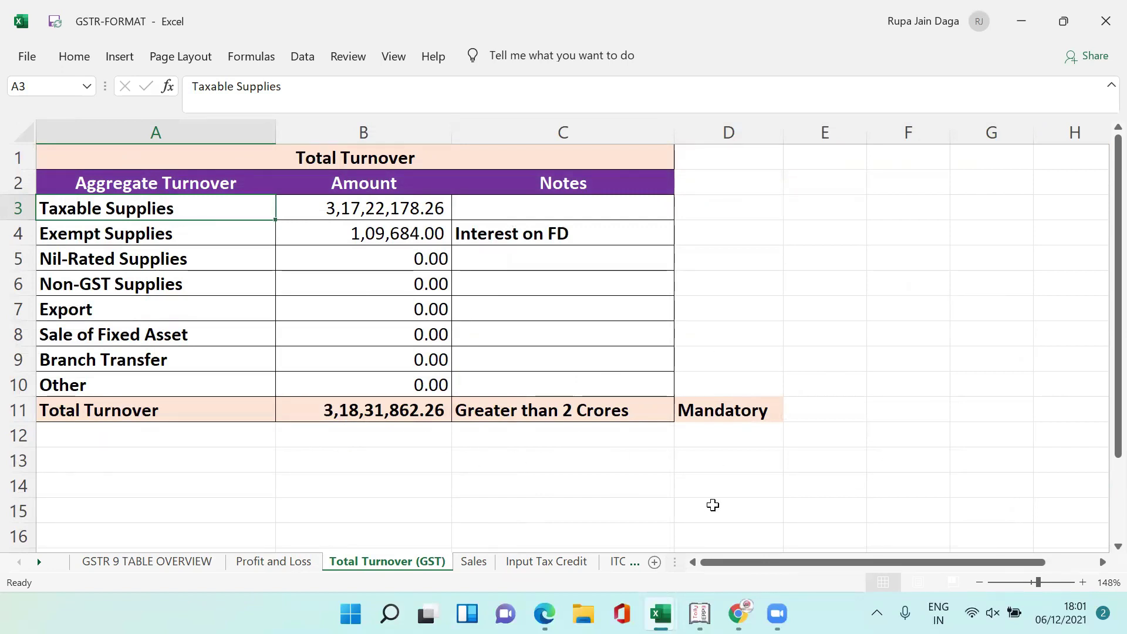
# Read the checklist of RCM expenses beside the Profit and Loss account, from Advocate to Security Services etc.
pyautogui.click(258, 562)
pyautogui.press('Right')
pyautogui.press('Right')
pyautogui.press('Right')
pyautogui.press('Right')
pyautogui.press('Right')
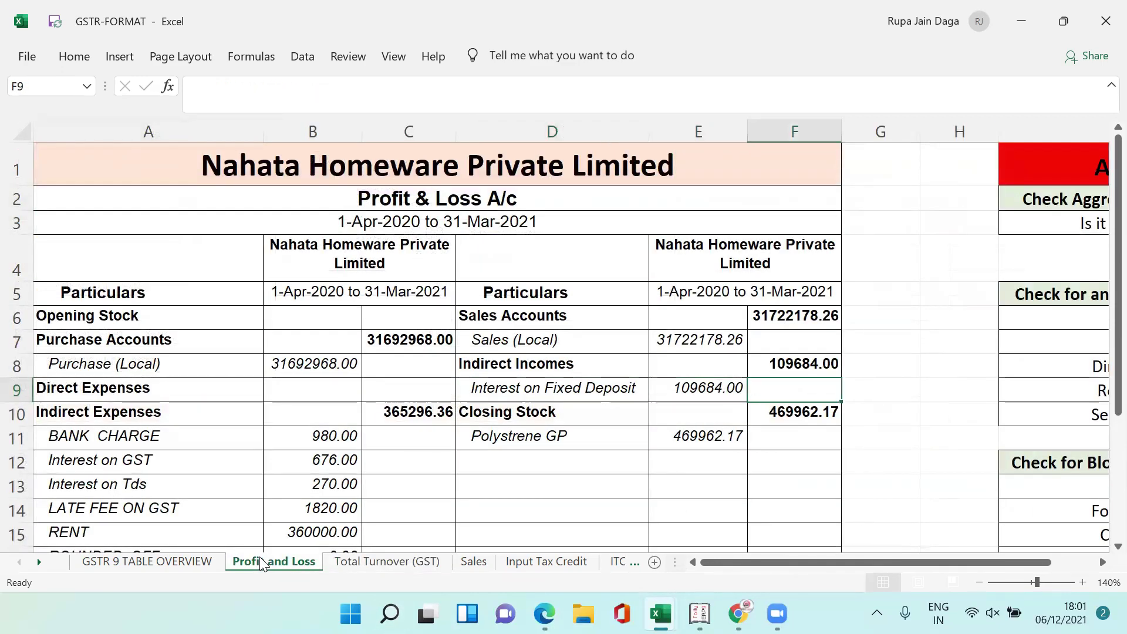
pyautogui.press('Left')
pyautogui.press('Up')
pyautogui.press('Up')
pyautogui.press('Up')
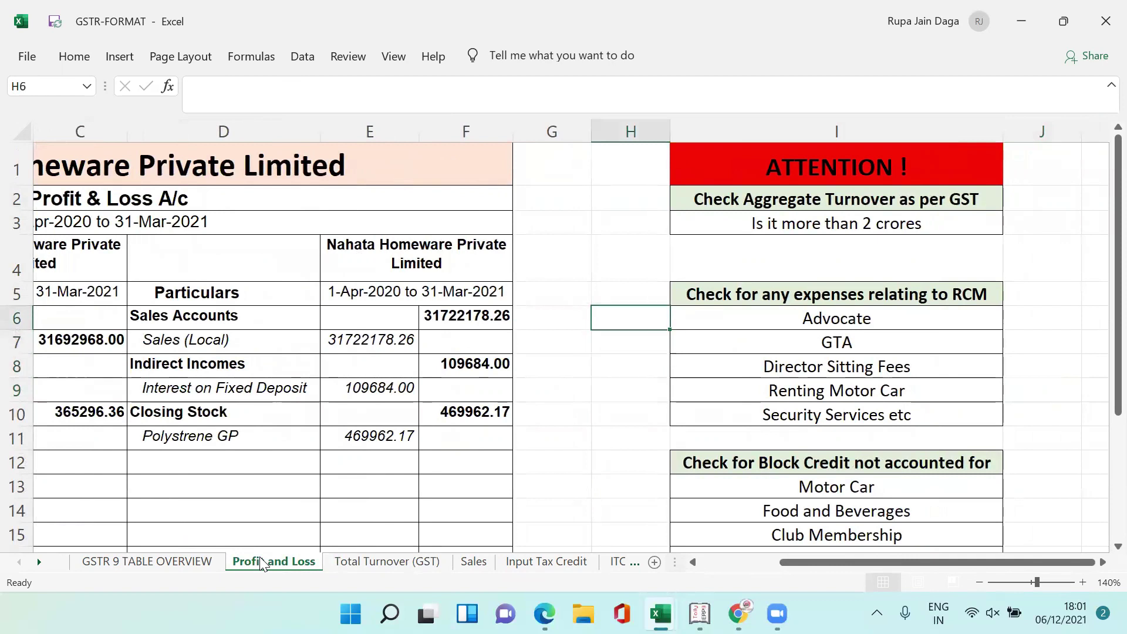
pyautogui.press('Right')
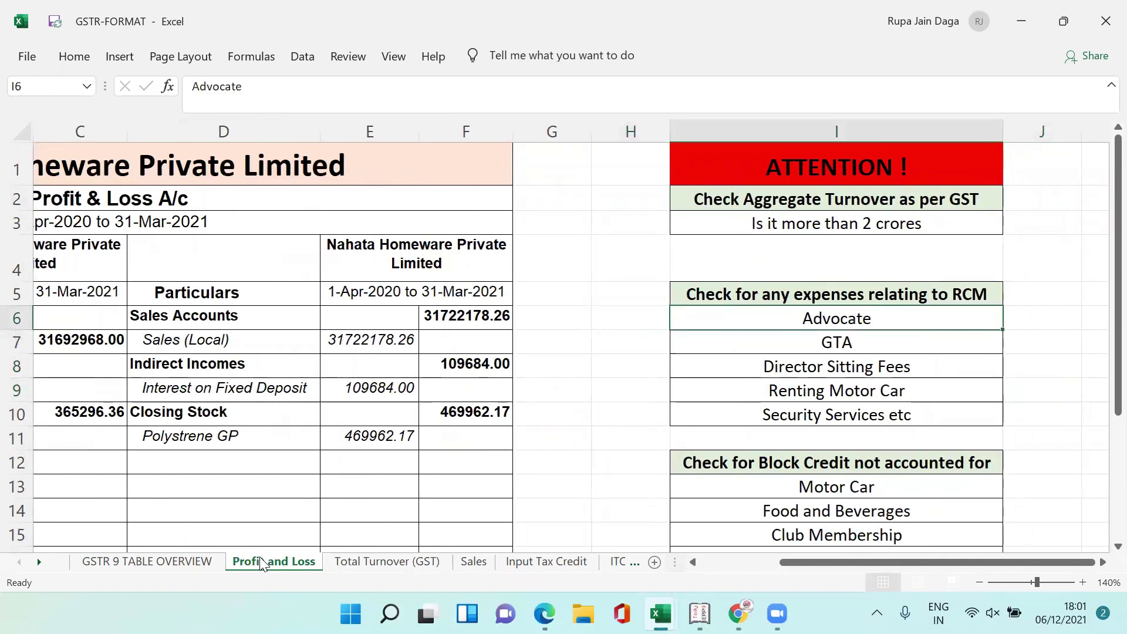
pyautogui.press('Up')
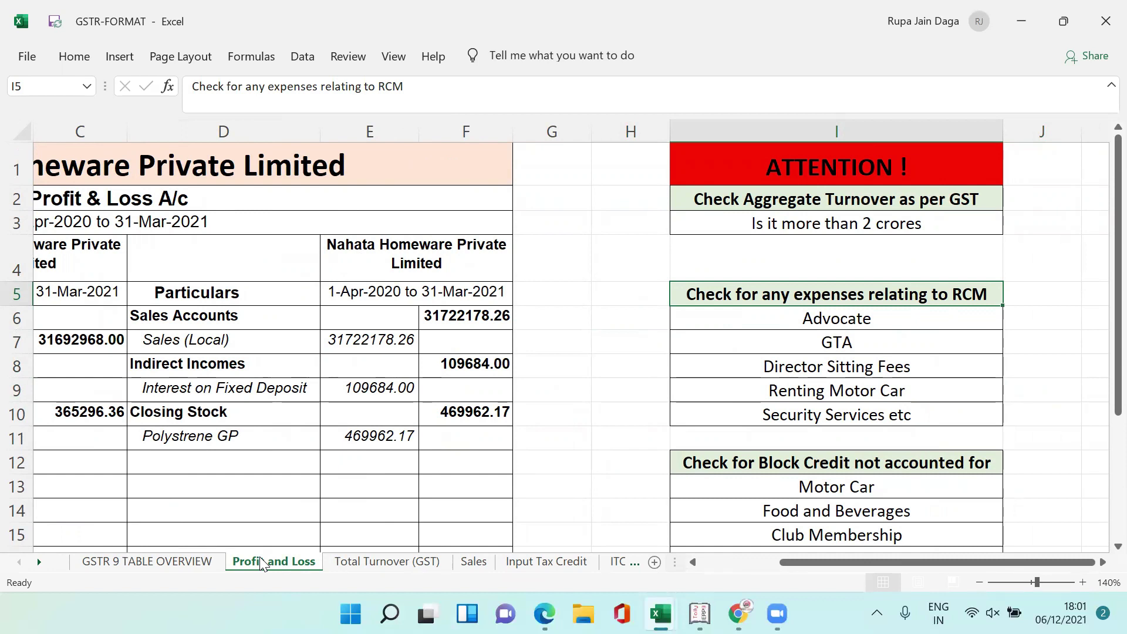
pyautogui.press('Down')
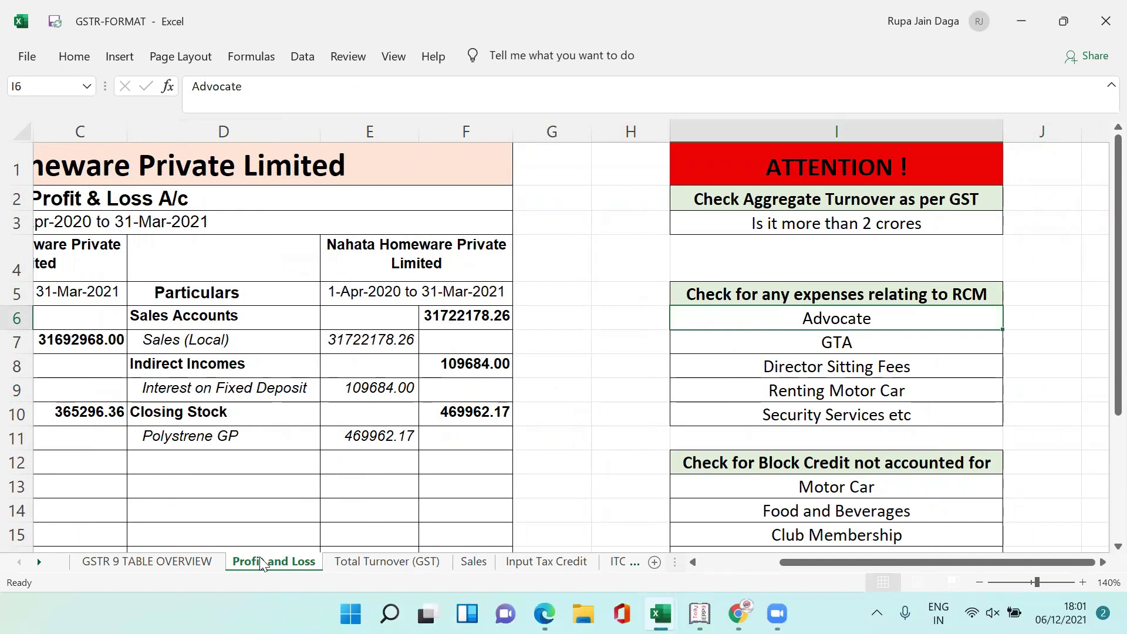
pyautogui.press('Down')
pyautogui.press('Down')
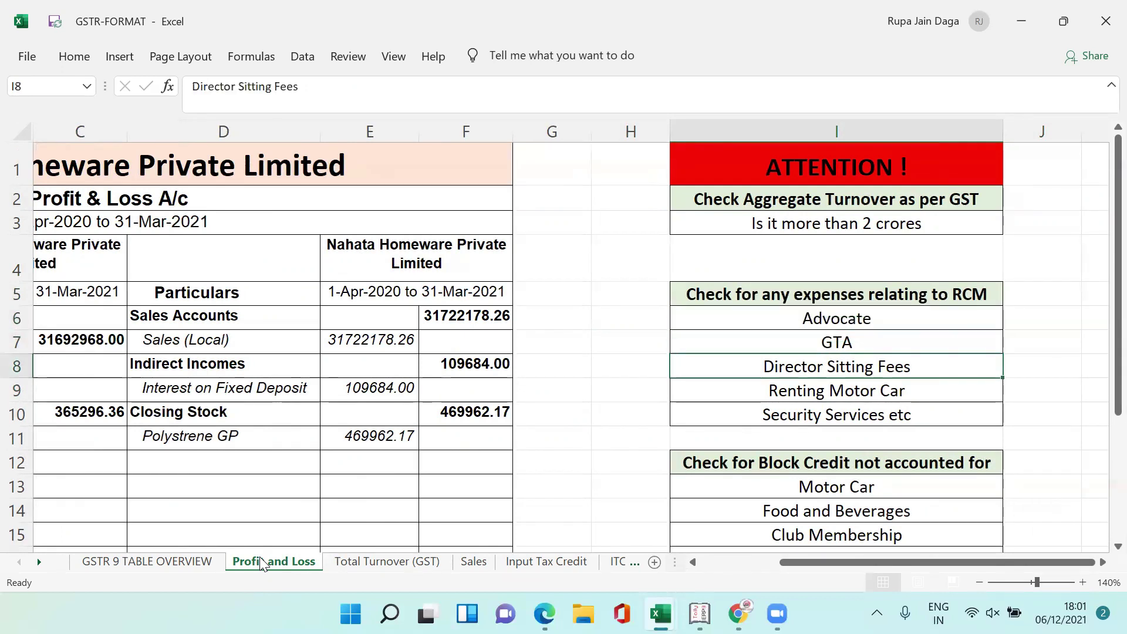
pyautogui.press('Down')
pyautogui.press('Down')
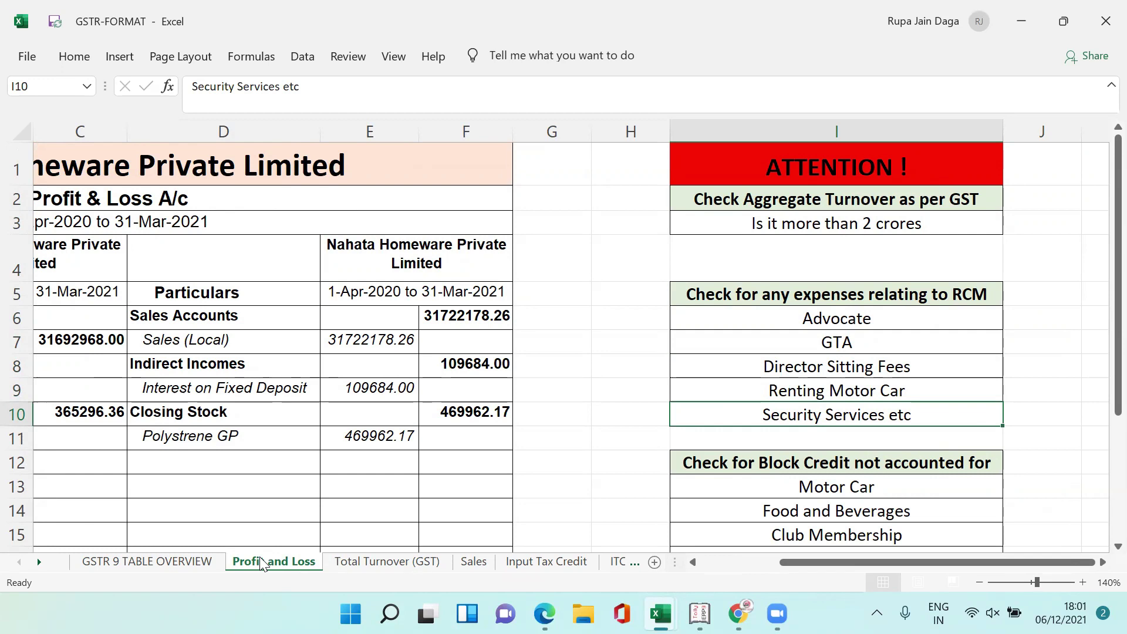
# Examine the indirect expenses in the Profit and Loss account, from bank charge to rent, for items relating to RCM.
pyautogui.press('Left')
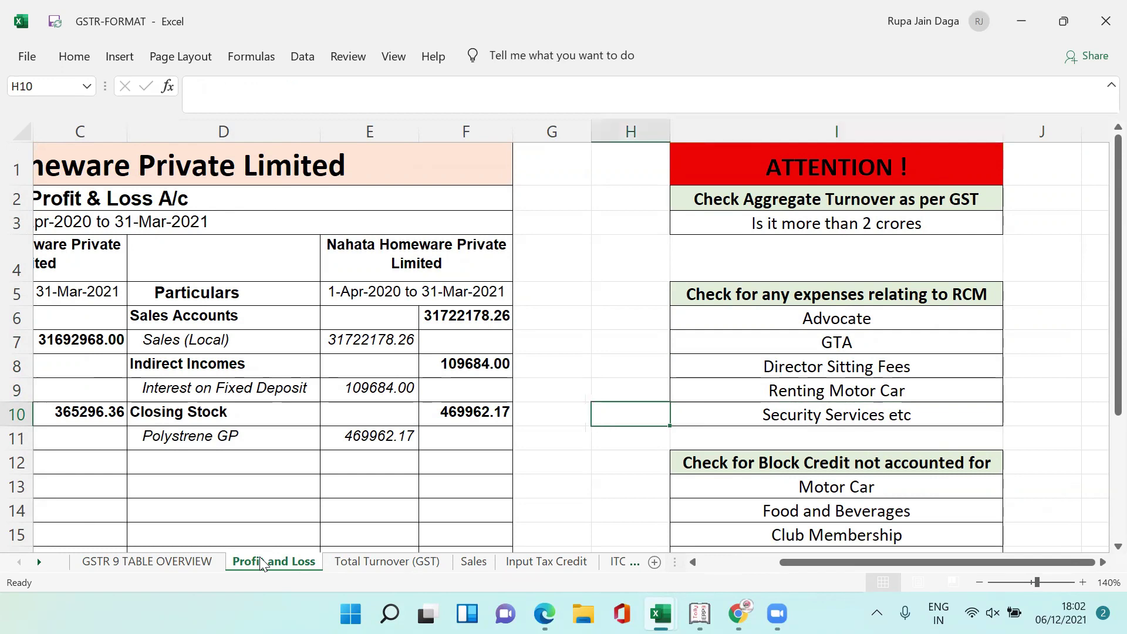
pyautogui.press('Home')
pyautogui.press('Down')
pyautogui.press('Down')
pyautogui.press('Down')
pyautogui.press('Down')
pyautogui.press('Down')
pyautogui.press('Down')
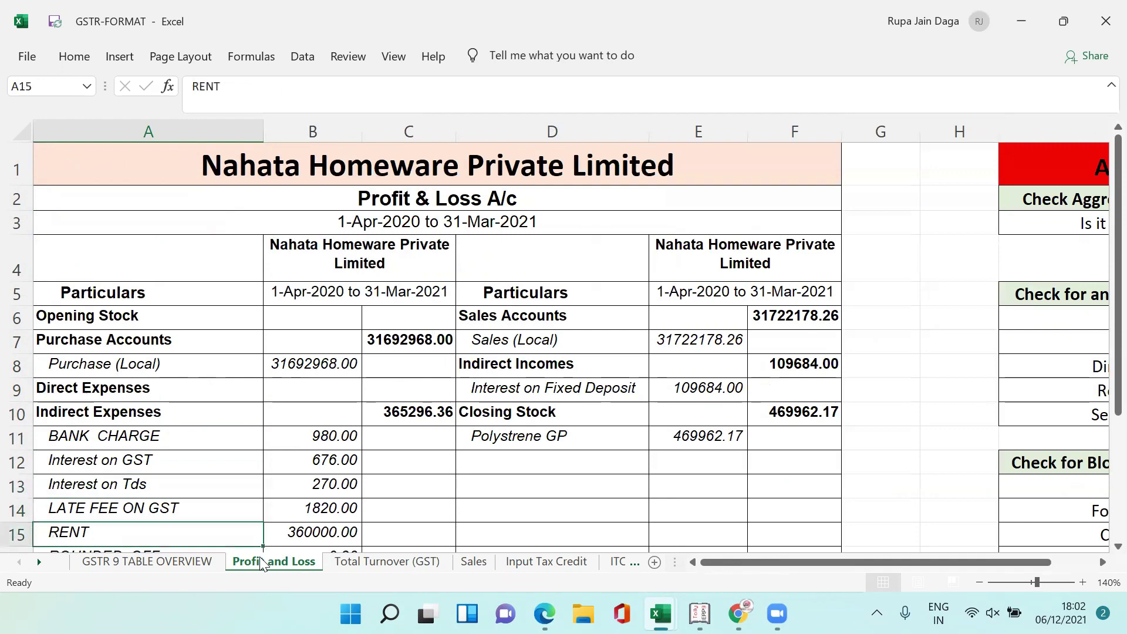
pyautogui.press('Up')
pyautogui.press('Up')
pyautogui.press('Up')
pyautogui.press('Up')
pyautogui.press('Up')
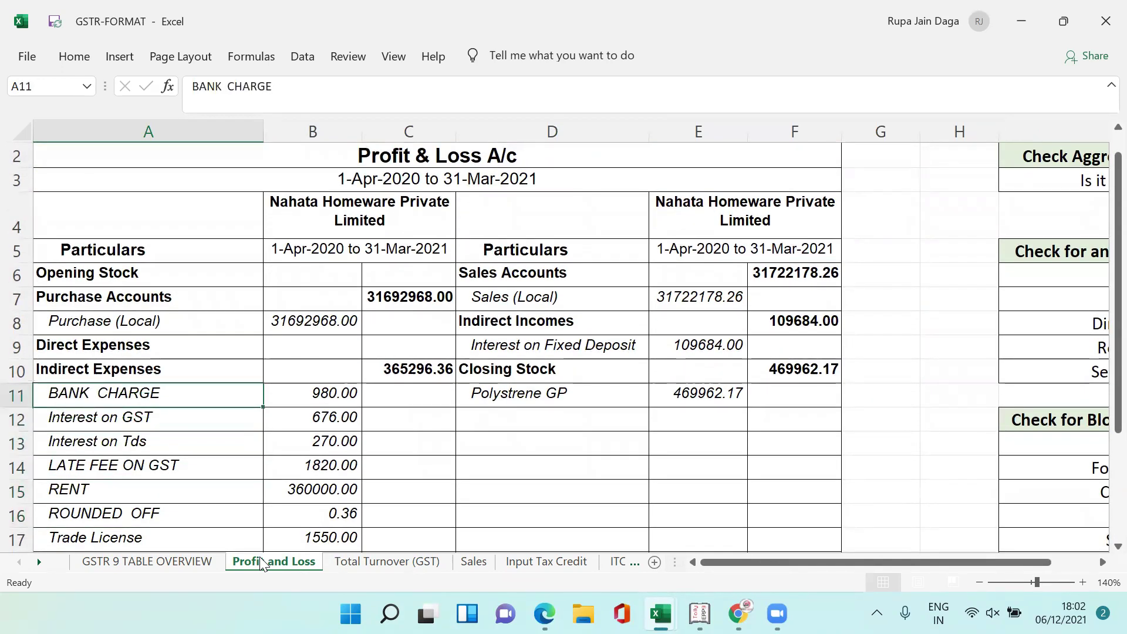
pyautogui.press('Down')
pyautogui.press('Down')
pyautogui.press('Down')
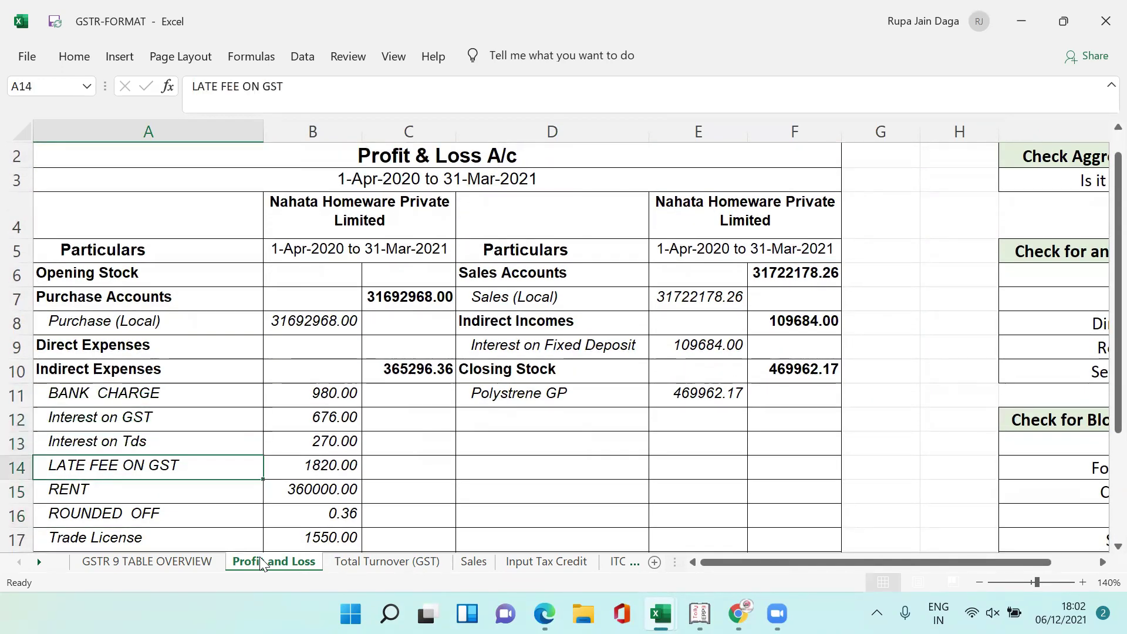
pyautogui.press('Down')
pyautogui.press('Down')
pyautogui.press('Up')
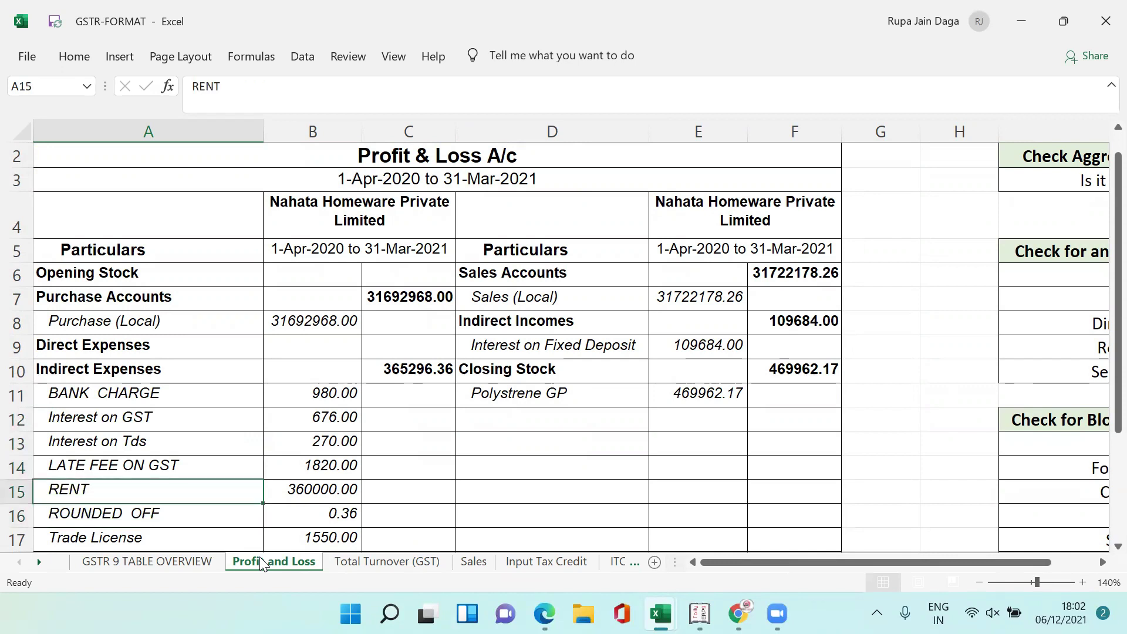
# Read the Block Credit checklist beside the Profit and Loss account, from Motor Car to Catering etc.
pyautogui.press('Right')
pyautogui.press('Right')
pyautogui.press('Right')
pyautogui.press('Right')
pyautogui.press('Right')
pyautogui.press('Right')
pyautogui.press('Right')
pyautogui.press('Right')
pyautogui.press('Right')
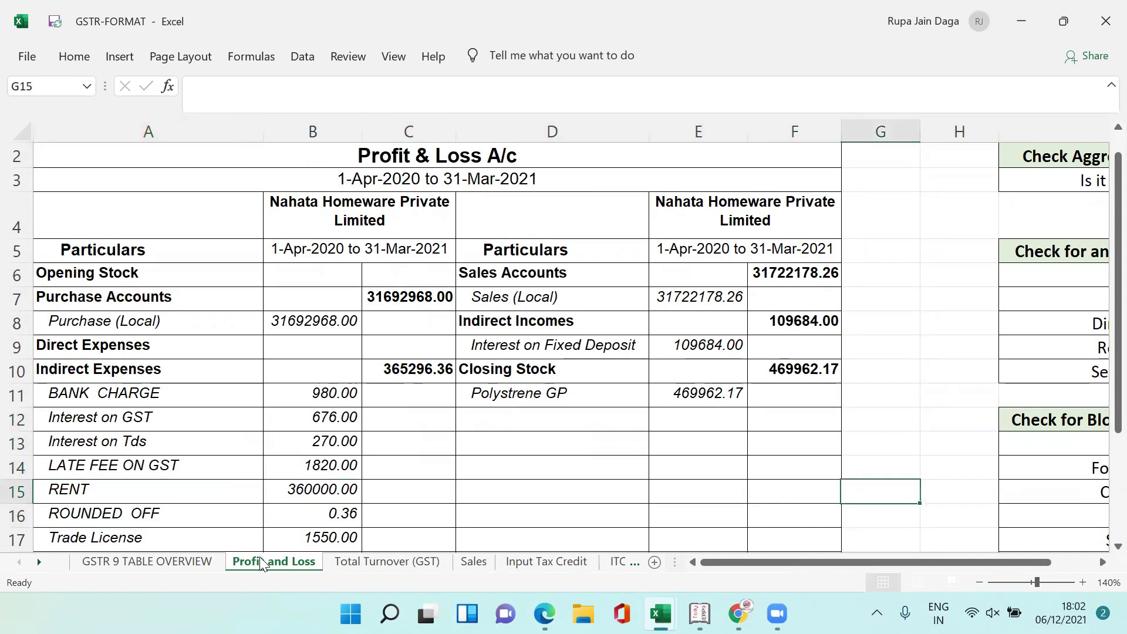
pyautogui.press('Left')
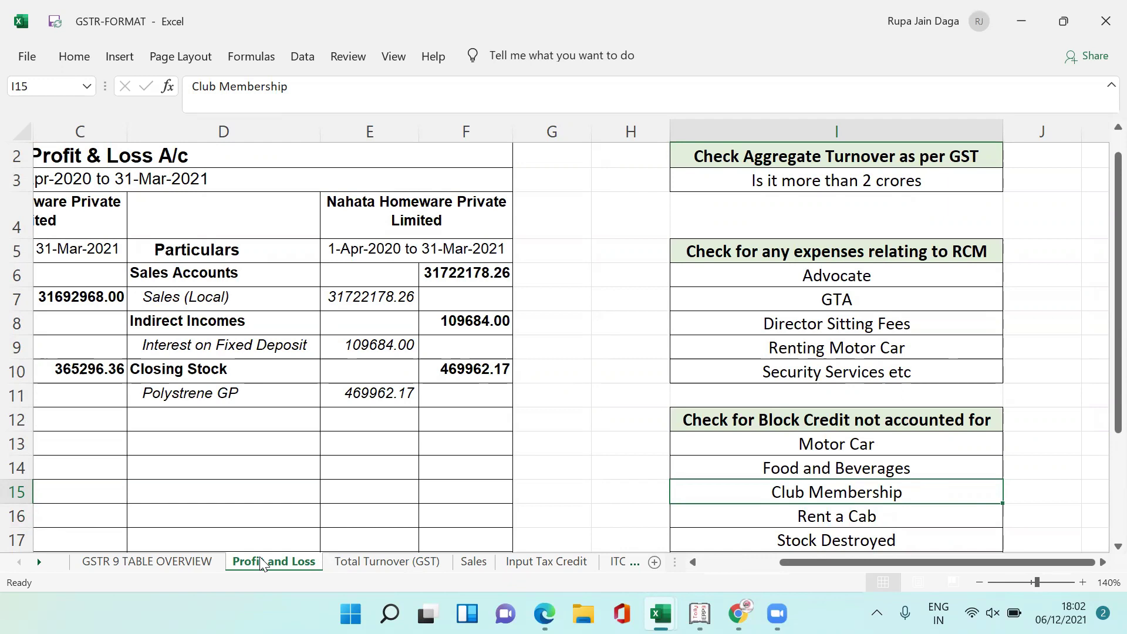
pyautogui.press('Up')
pyautogui.press('Up')
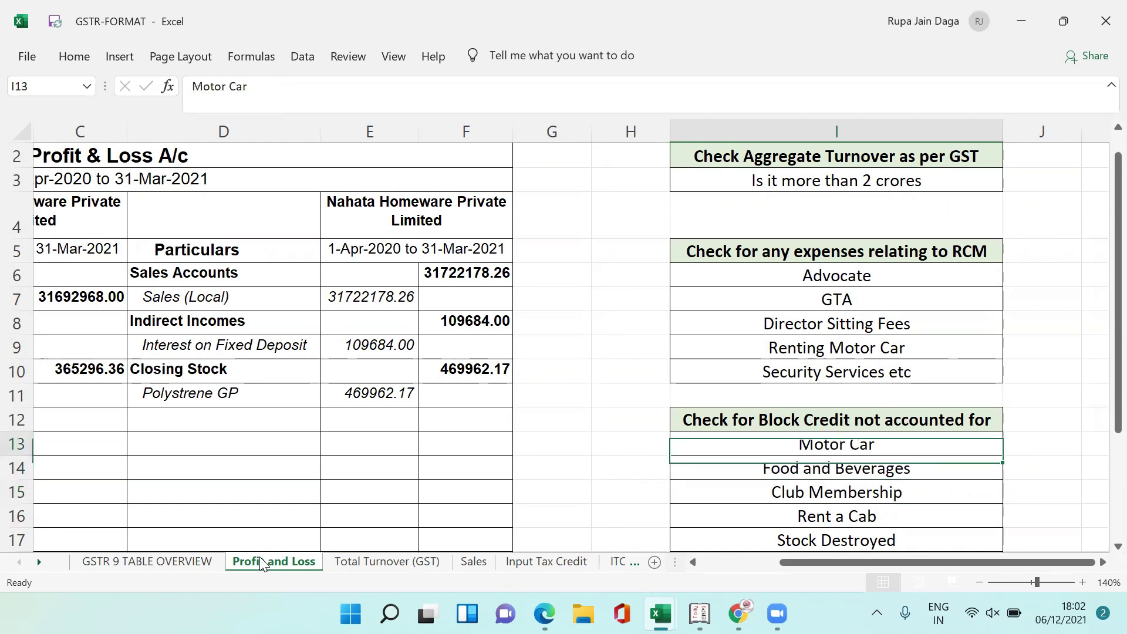
pyautogui.press('Down')
pyautogui.press('Up')
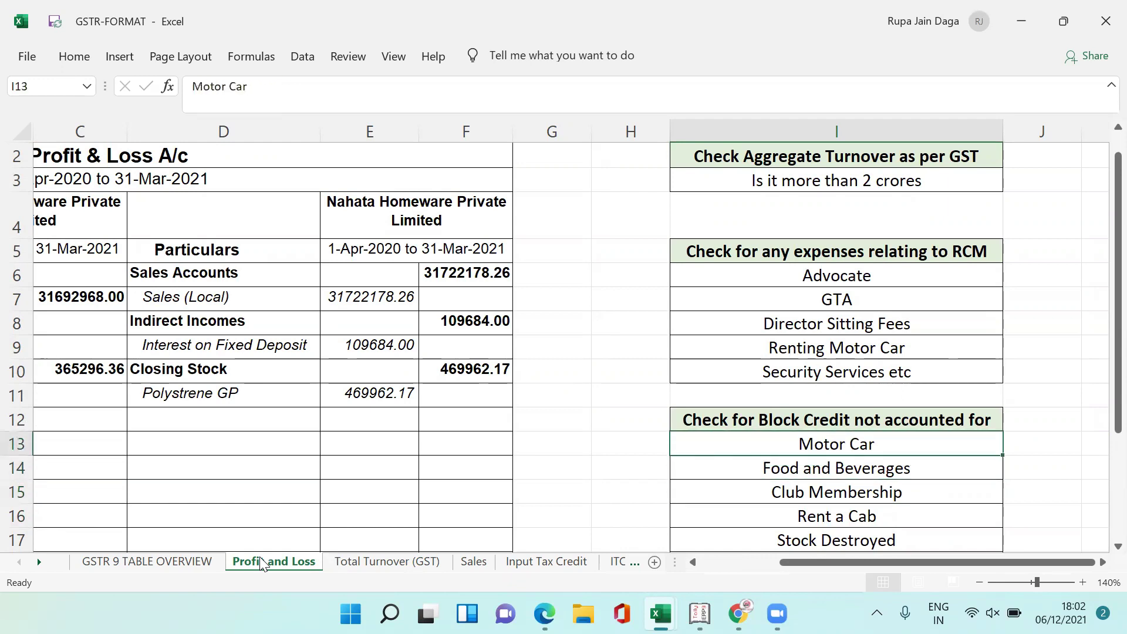
pyautogui.press('Down')
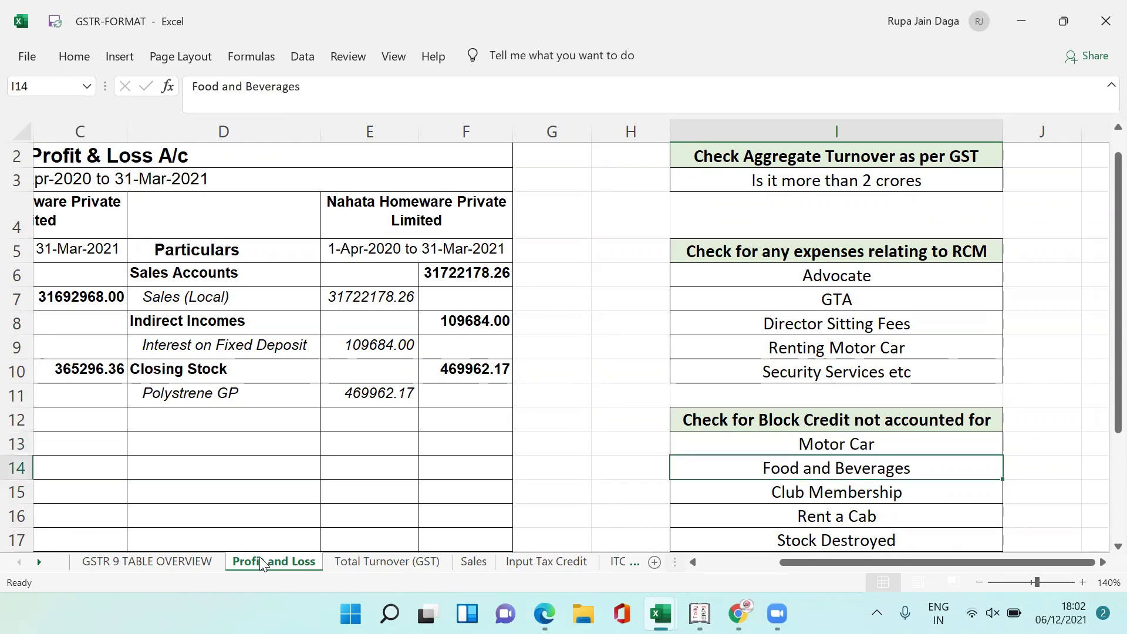
pyautogui.press('Down')
pyautogui.press('Down')
pyautogui.press('Up')
pyautogui.press('Down')
pyautogui.press('Down')
pyautogui.press('Down')
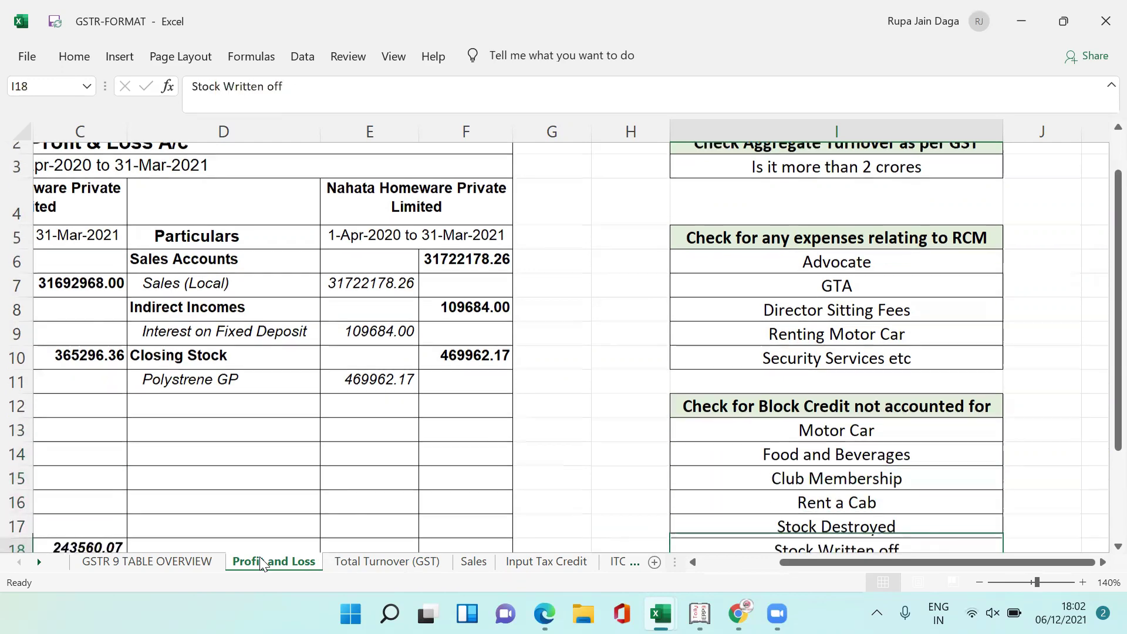
pyautogui.press('Down')
pyautogui.press('Down')
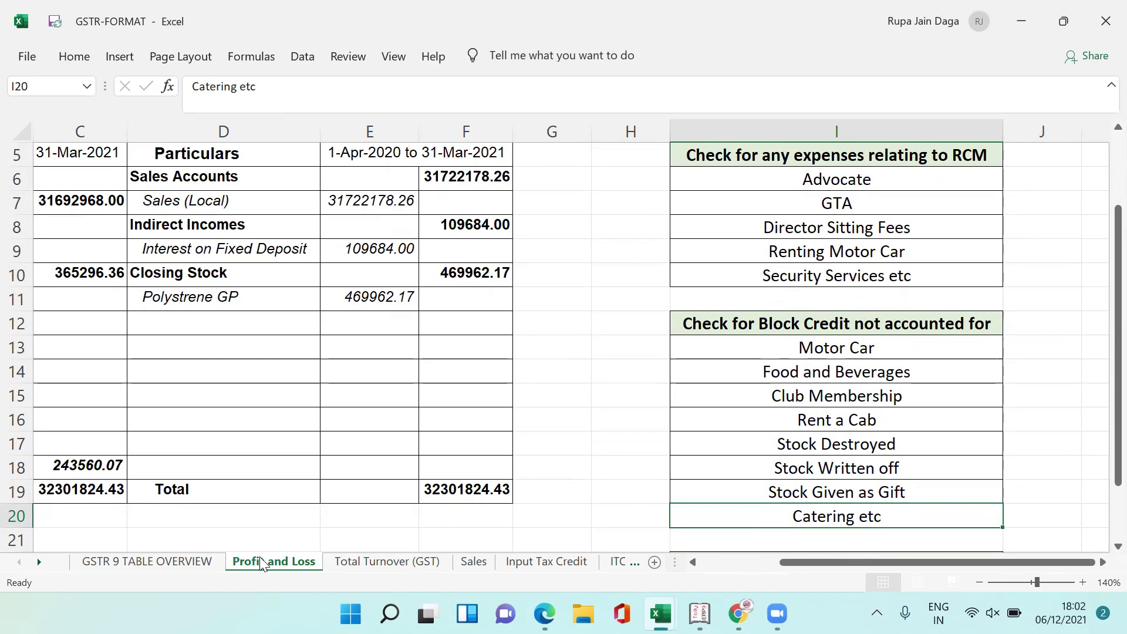
# Examine the indirect expenses in the Profit and Loss account for any blocked credit items.
pyautogui.press('Left')
pyautogui.press('Left')
pyautogui.press('Left')
pyautogui.press('Left')
pyautogui.press('Left')
pyautogui.press('Left')
pyautogui.press('Left')
pyautogui.press('Left')
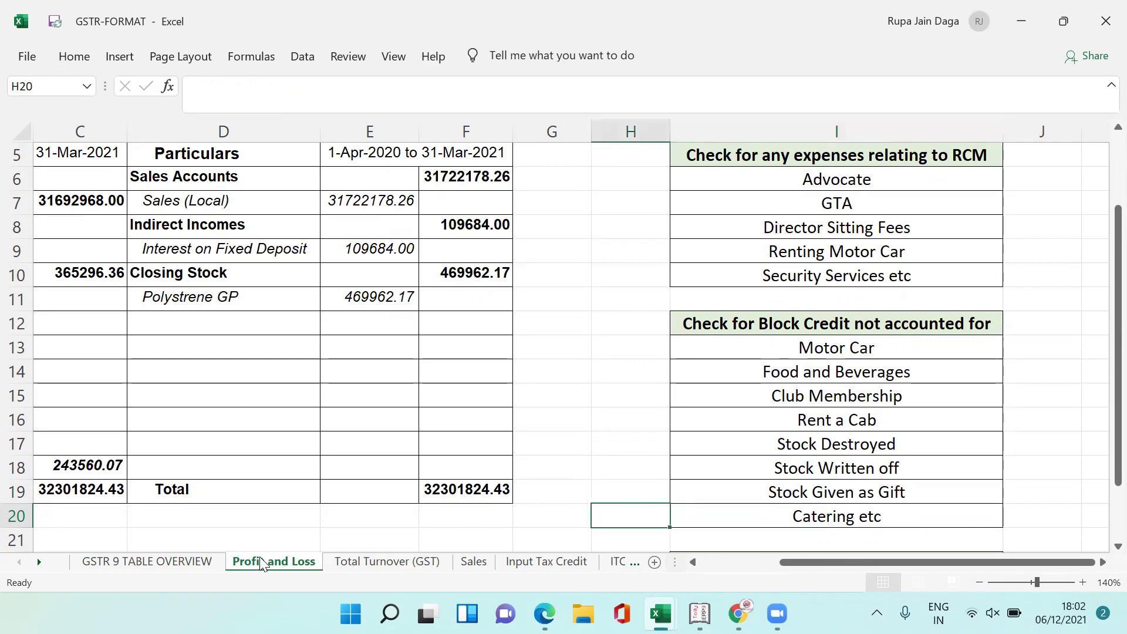
pyautogui.press('Up')
pyautogui.press('Up')
pyautogui.press('Up')
pyautogui.press('Up')
pyautogui.press('Up')
pyautogui.press('Up')
pyautogui.press('Up')
pyautogui.press('Up')
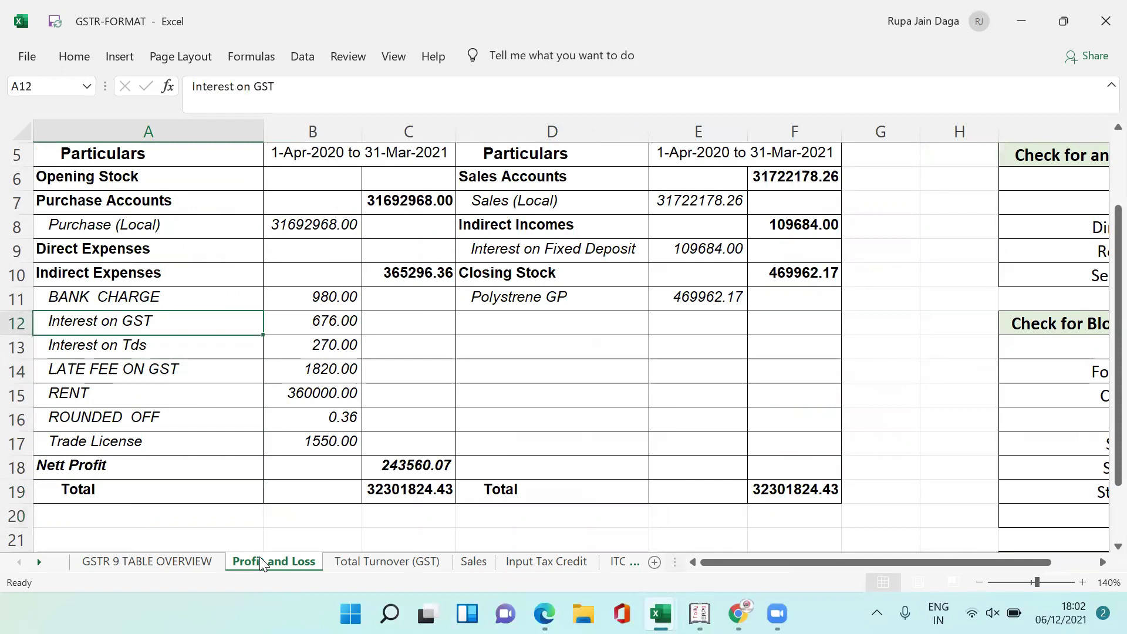
pyautogui.press('Down')
pyautogui.press('Down')
pyautogui.press('Down')
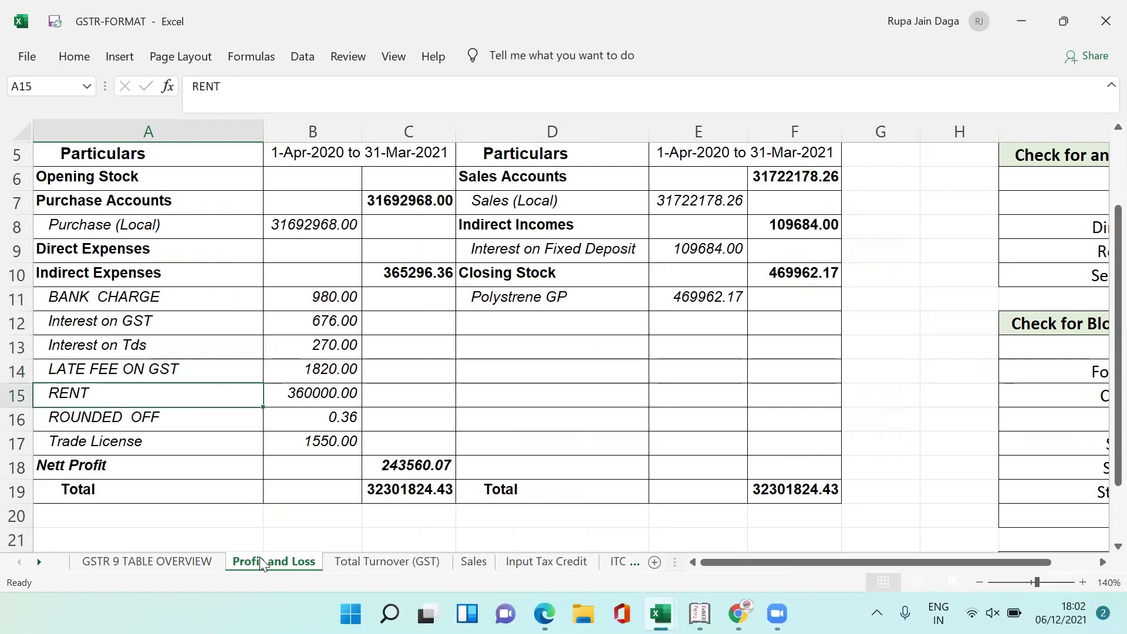
# Read the GSTR 3B late fees check on whether interest is properly paid at 18% p.a. on net value.
pyautogui.press('Right')
pyautogui.press('Right')
pyautogui.press('Right')
pyautogui.press('Right')
pyautogui.press('Right')
pyautogui.press('Right')
pyautogui.press('Right')
pyautogui.press('Right')
pyautogui.press('Right')
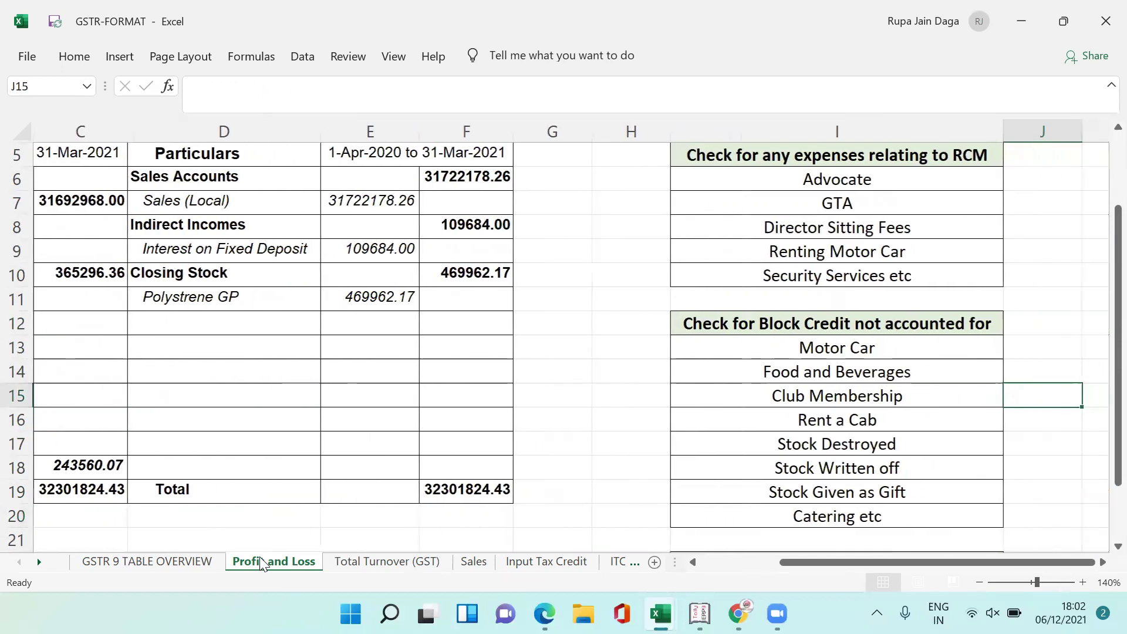
pyautogui.press('Down')
pyautogui.press('Down')
pyautogui.press('Down')
pyautogui.press('Down')
pyautogui.press('Down')
pyautogui.press('Down')
pyautogui.press('Down')
pyautogui.press('Down')
pyautogui.press('Down')
pyautogui.press('Left')
pyautogui.press('Left')
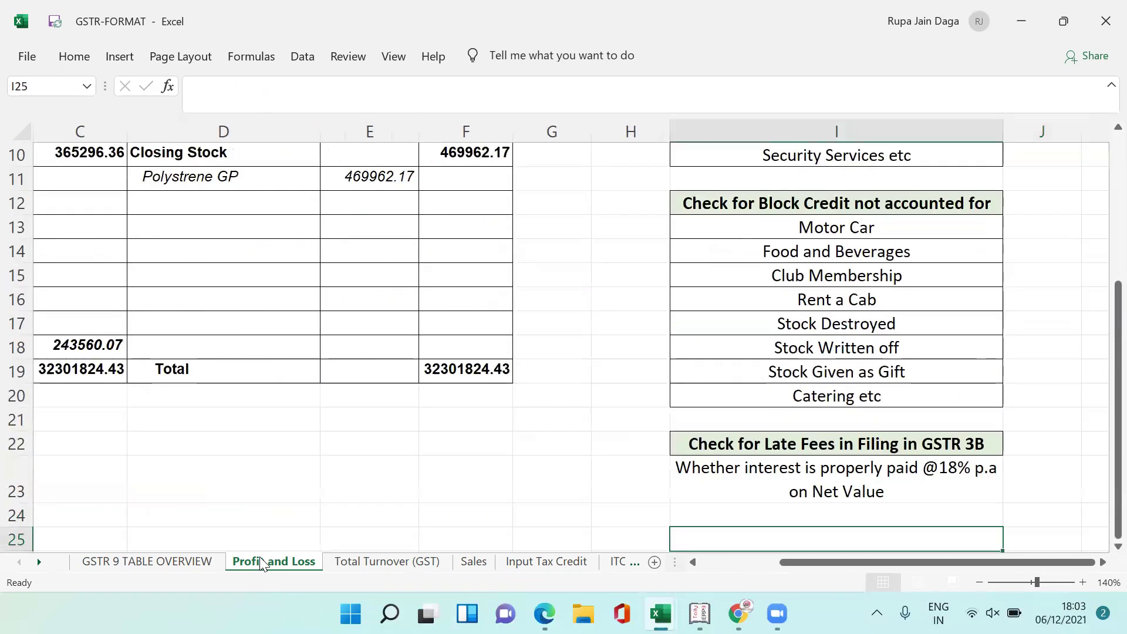
pyautogui.press('Up')
pyautogui.press('Right')
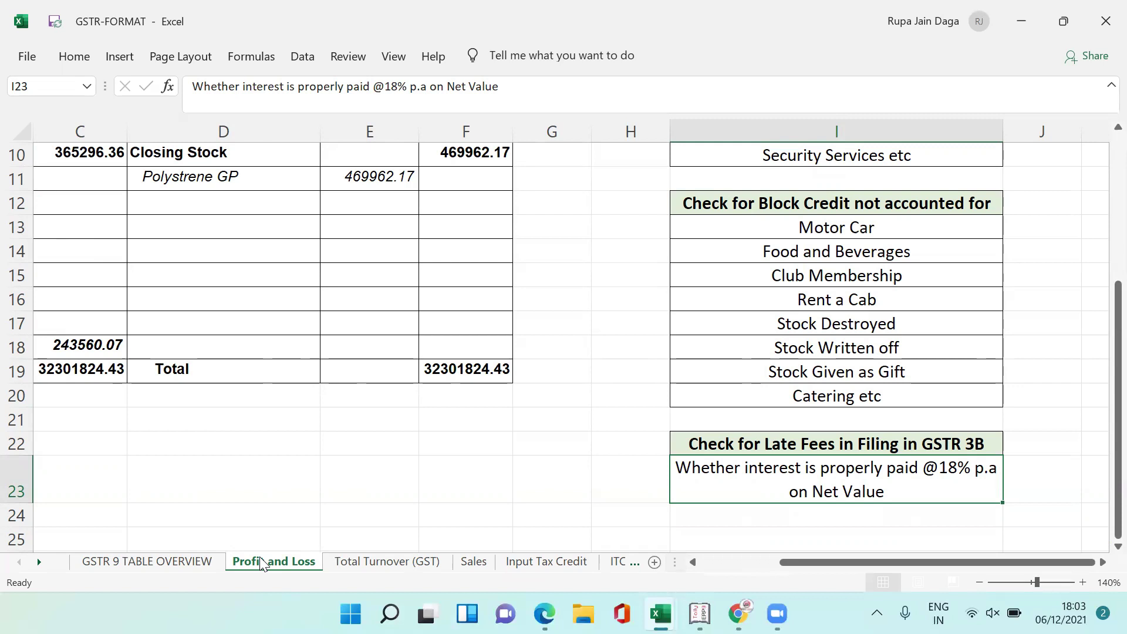
# Examine the GST late fee amount under the indirect expenses of the Profit and Loss account.
pyautogui.press('Left')
pyautogui.press('Home')
pyautogui.press('Up')
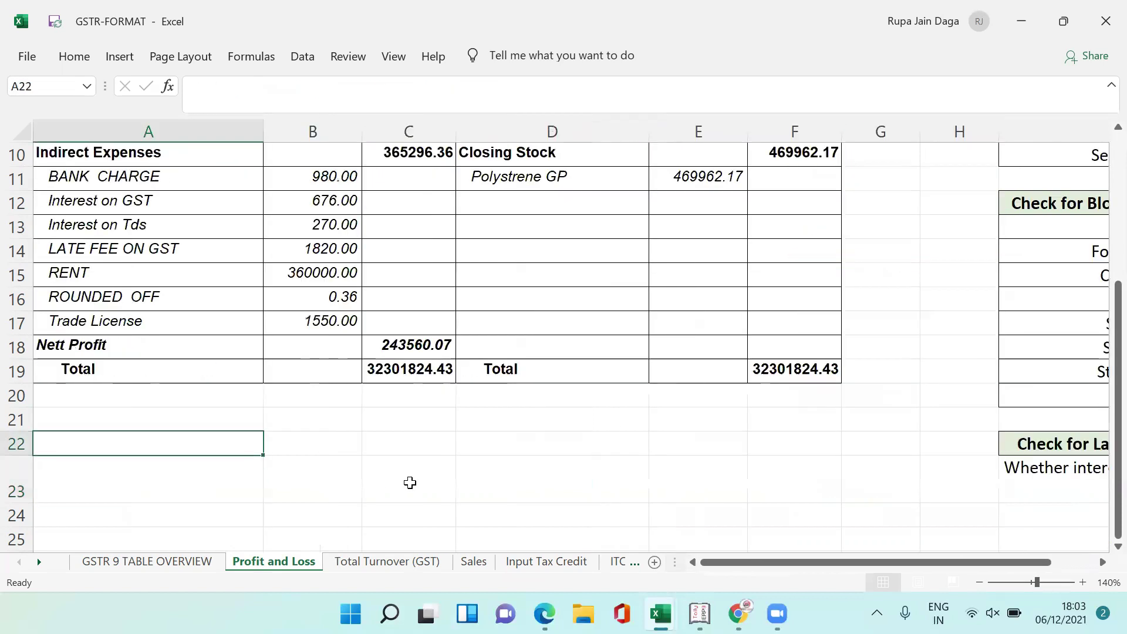
pyautogui.press('Up')
pyautogui.press('Up')
pyautogui.press('Up')
pyautogui.press('Up')
pyautogui.press('Up')
pyautogui.press('Up')
pyautogui.press('Up')
pyautogui.press('Up')
pyautogui.press('Down')
pyautogui.press('Up')
pyautogui.press('Right')
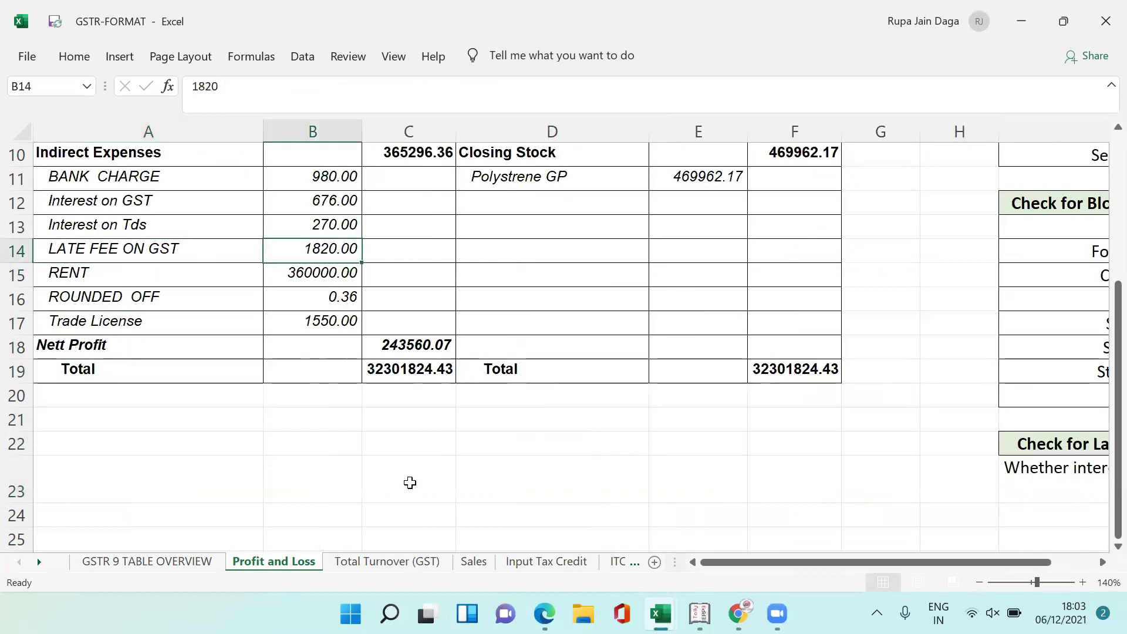
# Examine the Interest on GST and late fee on GST entries under the indirect expenses of the Profit and Loss account.
pyautogui.press('Up')
pyautogui.press('Down')
pyautogui.press('Down')
pyautogui.press('Up')
pyautogui.press('Up')
pyautogui.press('Up')
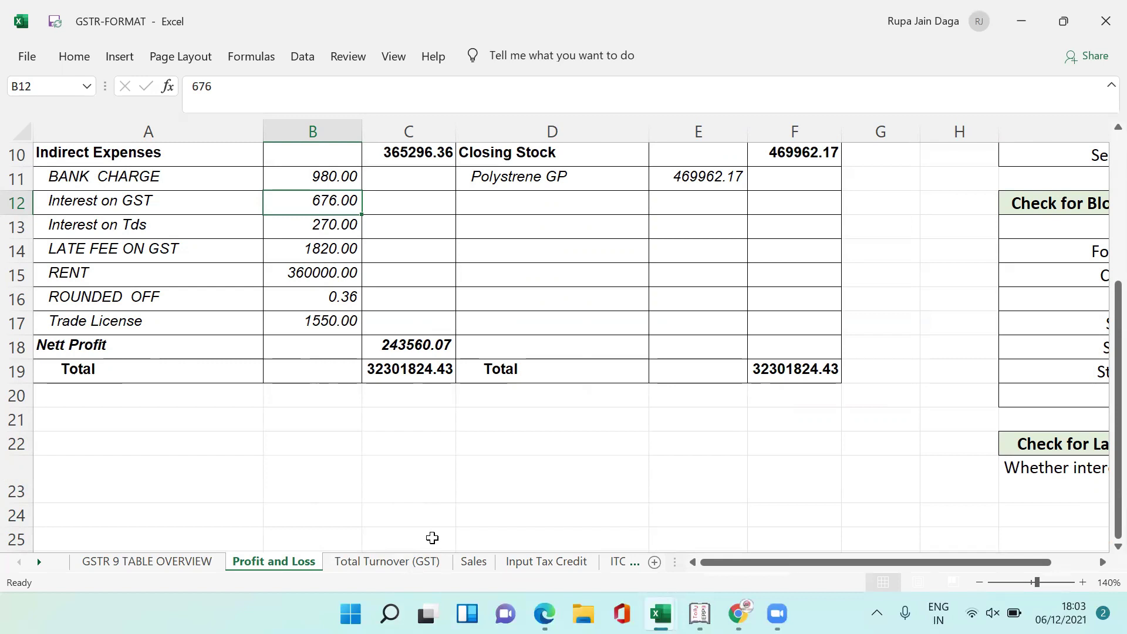
# Look through the Sales table headings on the GSTR 9 TABLE OVERVIEW sheet, from Table 4 to Table 10.
pyautogui.click(170, 563)
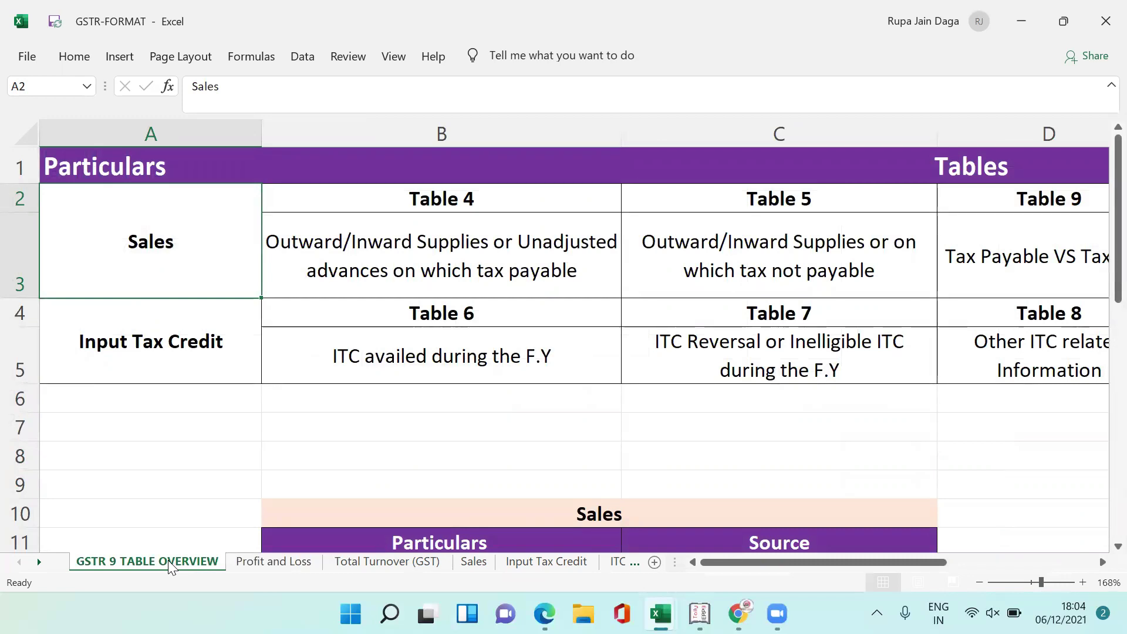
pyautogui.press('Right')
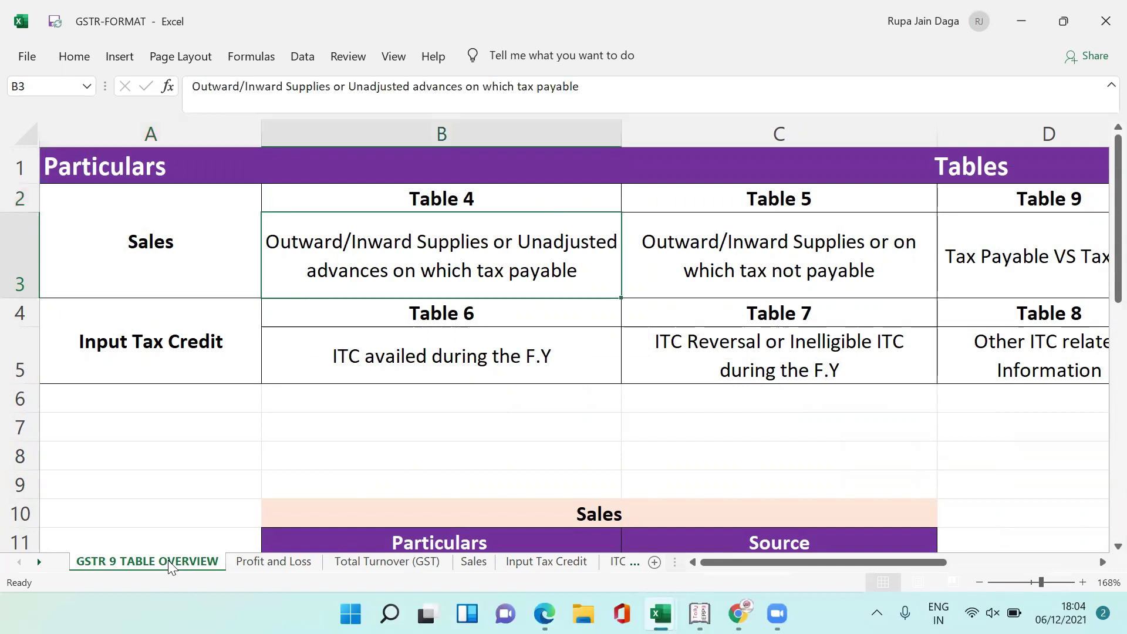
pyautogui.press('Up')
pyautogui.press('Right')
pyautogui.press('Right')
pyautogui.press('Right')
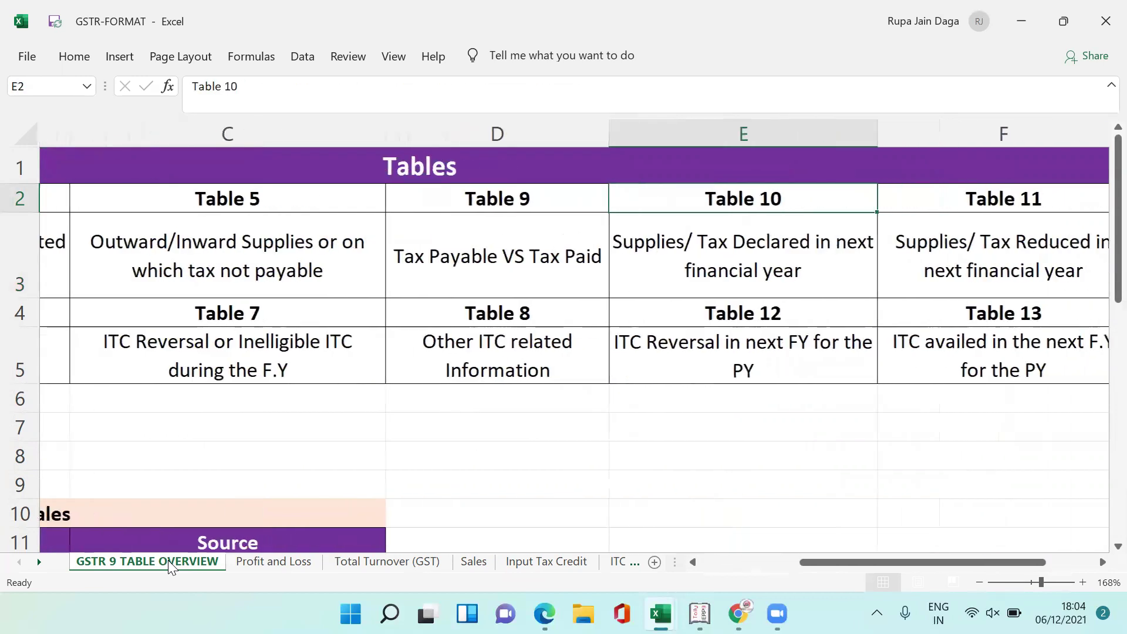
pyautogui.press('Left')
pyautogui.press('Left')
pyautogui.press('Left')
pyautogui.press('Left')
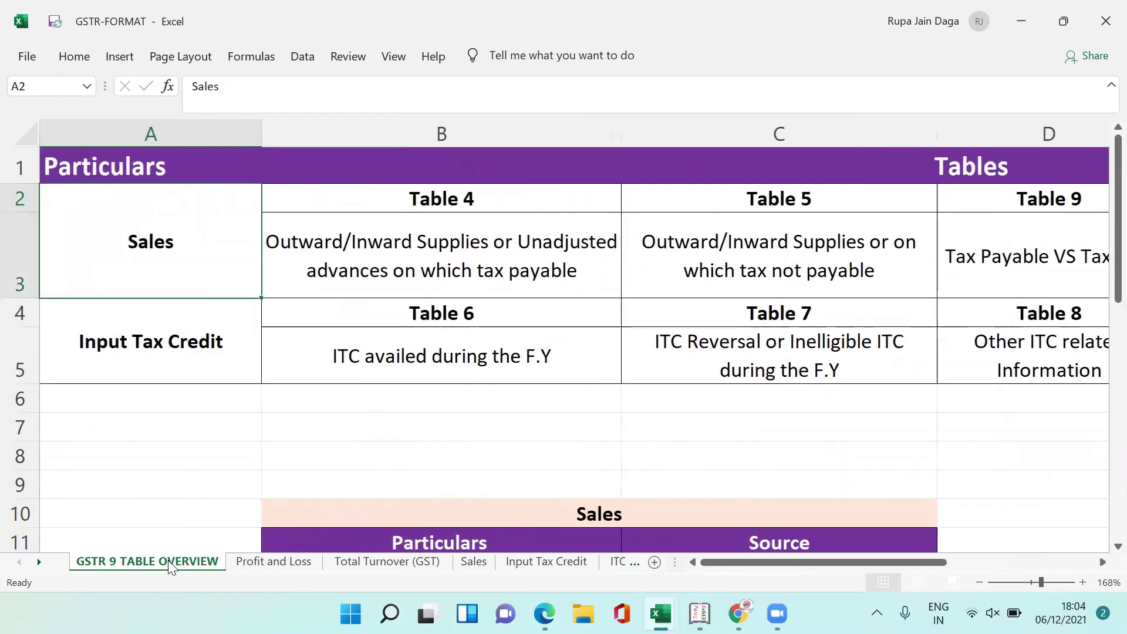
# Read the descriptions of Sales Tables 4, 5, 9, 10 and 11 in the GSTR 9 table overview.
pyautogui.press('Down')
pyautogui.press('Up')
pyautogui.press('Right')
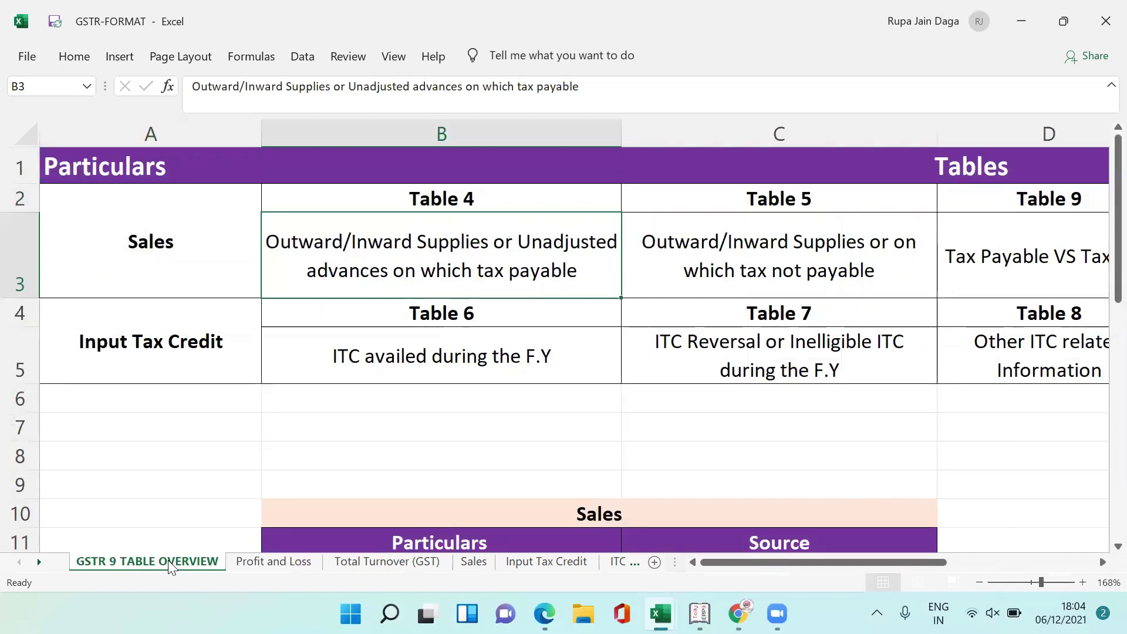
pyautogui.press('Right')
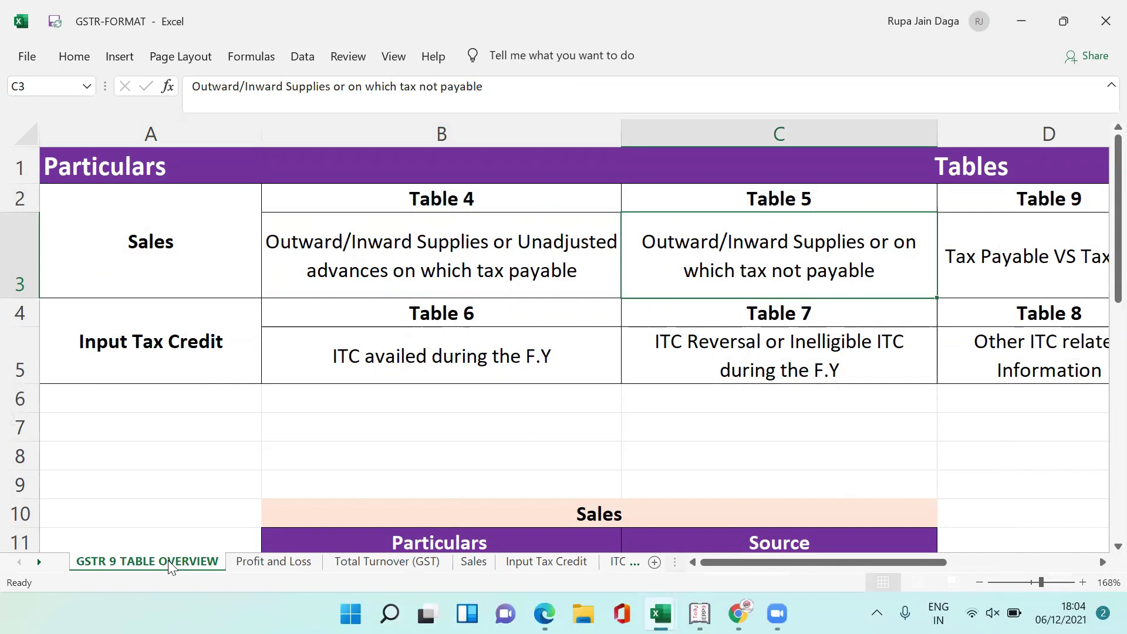
pyautogui.press('Right')
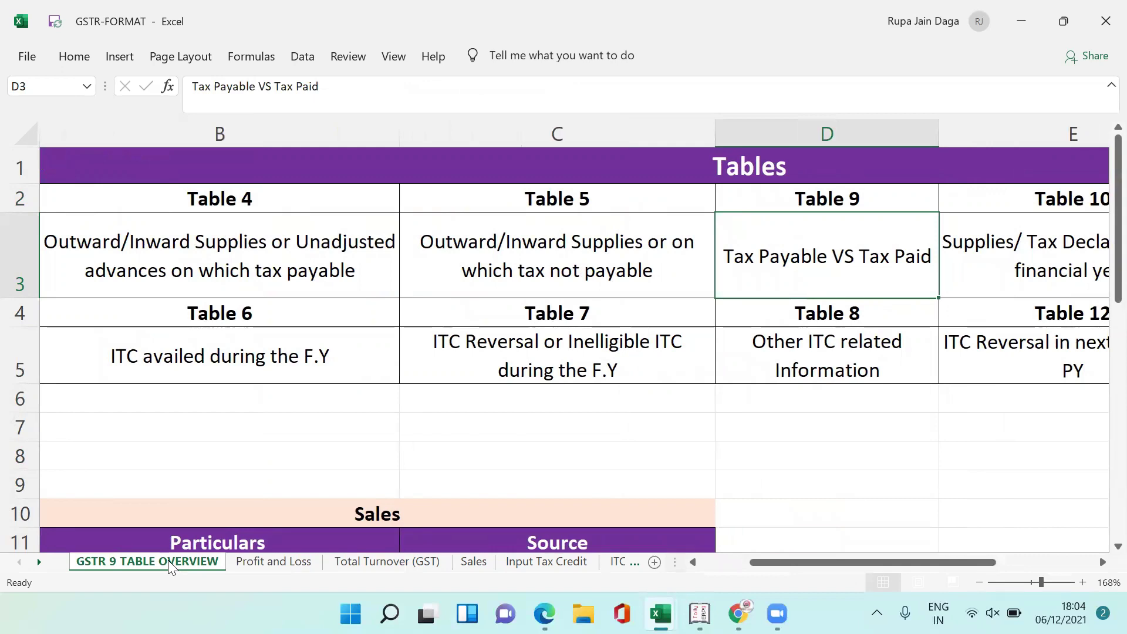
pyautogui.press('Right')
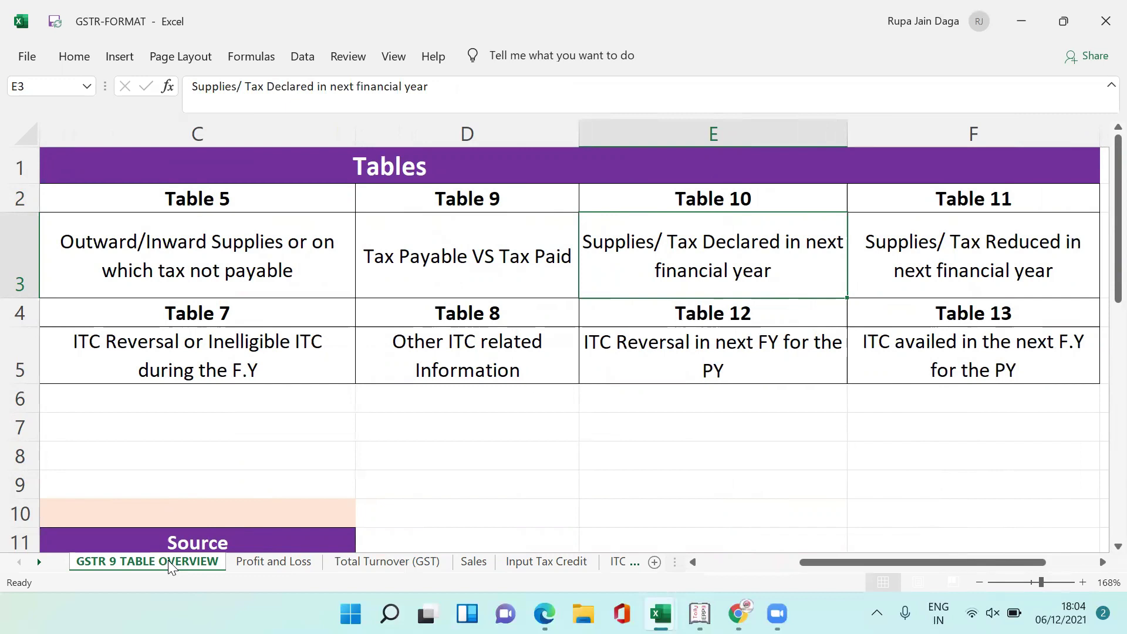
pyautogui.press('Right')
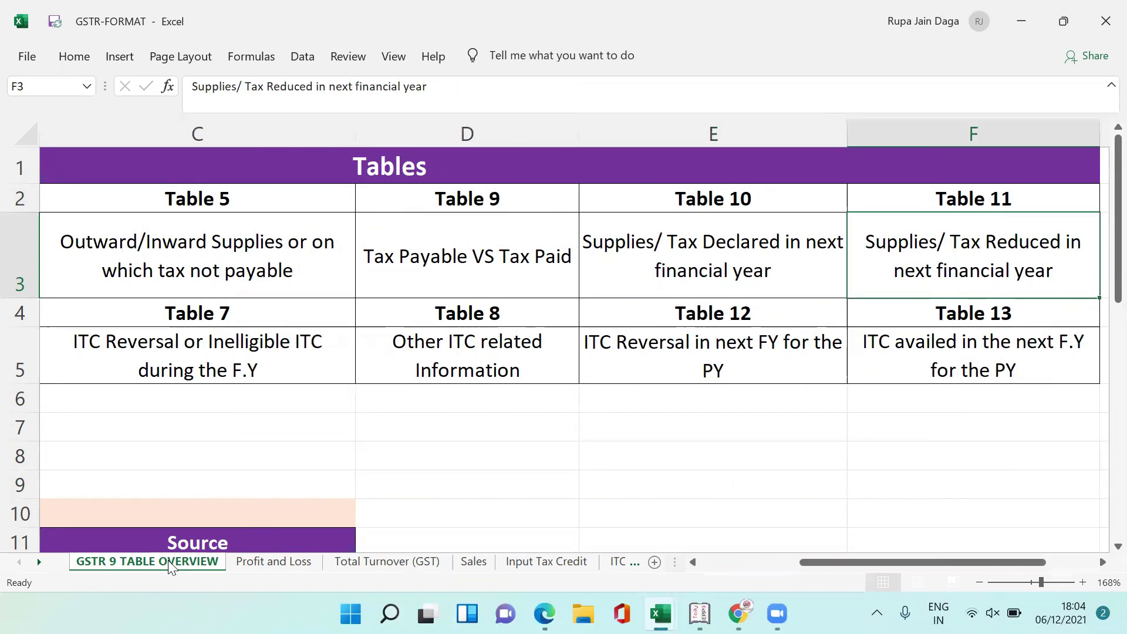
pyautogui.press('Left')
pyautogui.press('Left')
pyautogui.press('Left')
pyautogui.press('Left')
pyautogui.press('Left')
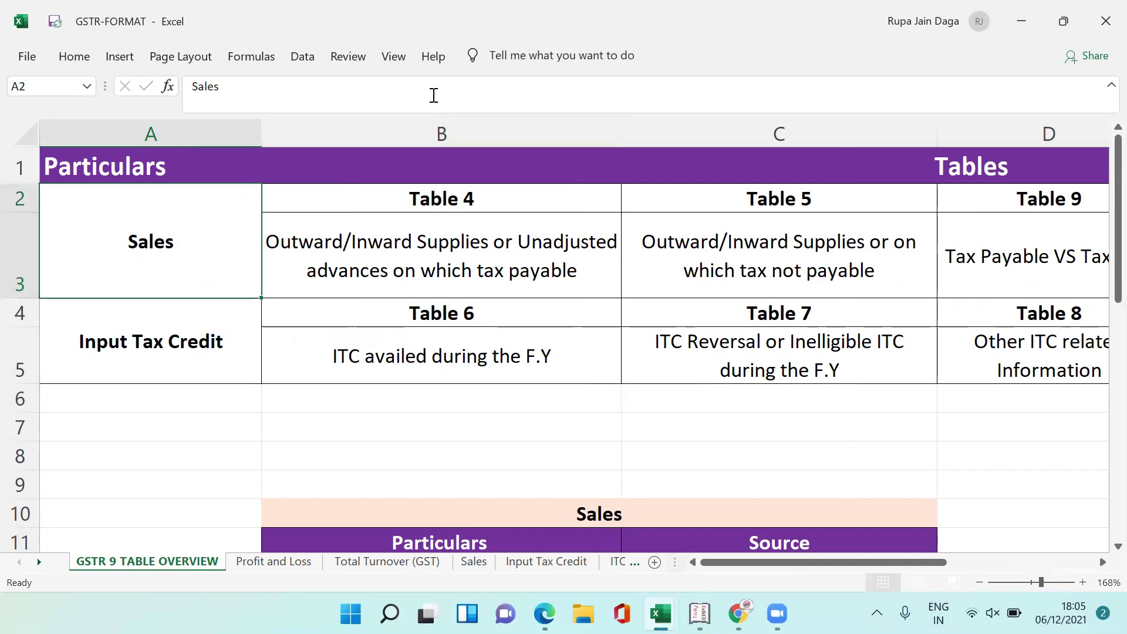
# Switch to the GST portal in Chrome and open the annual return GSTR9 for financial year 2020-21 for online preparation.
pyautogui.hotkey('alt', 'Tab')
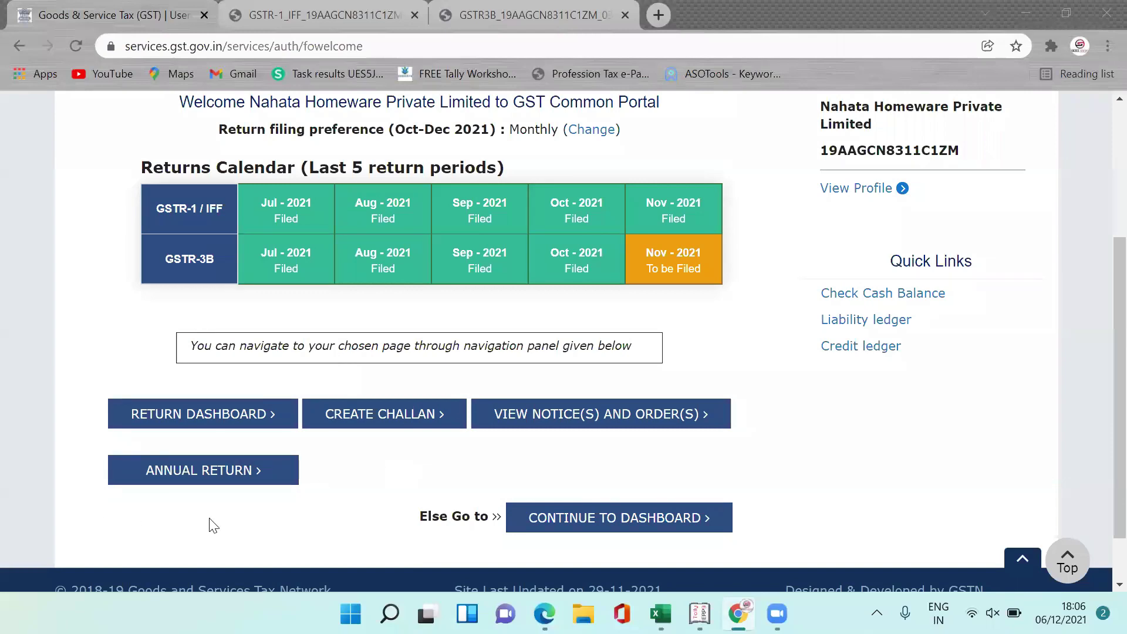
pyautogui.click(256, 476)
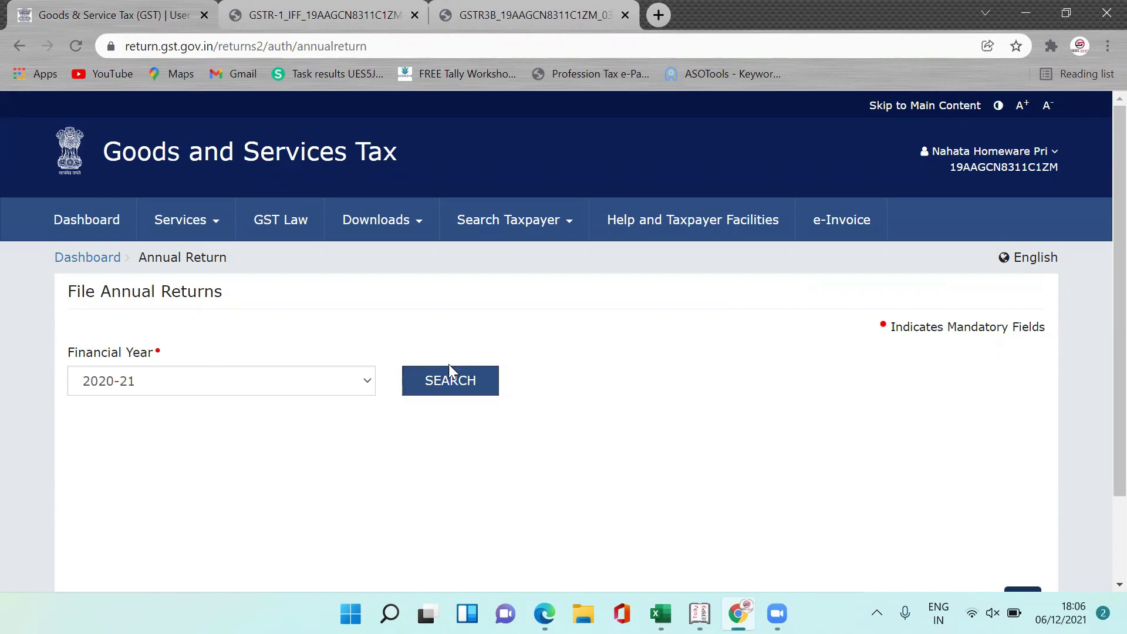
pyautogui.click(447, 387)
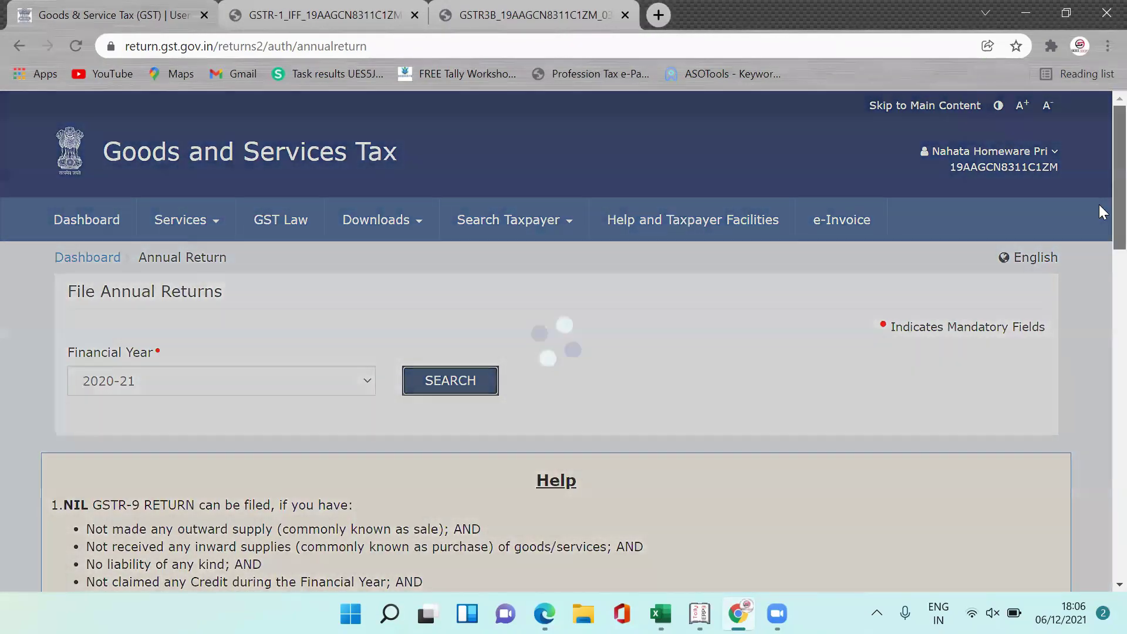
pyautogui.moveTo(1099, 204); pyautogui.dragTo(1099, 395)
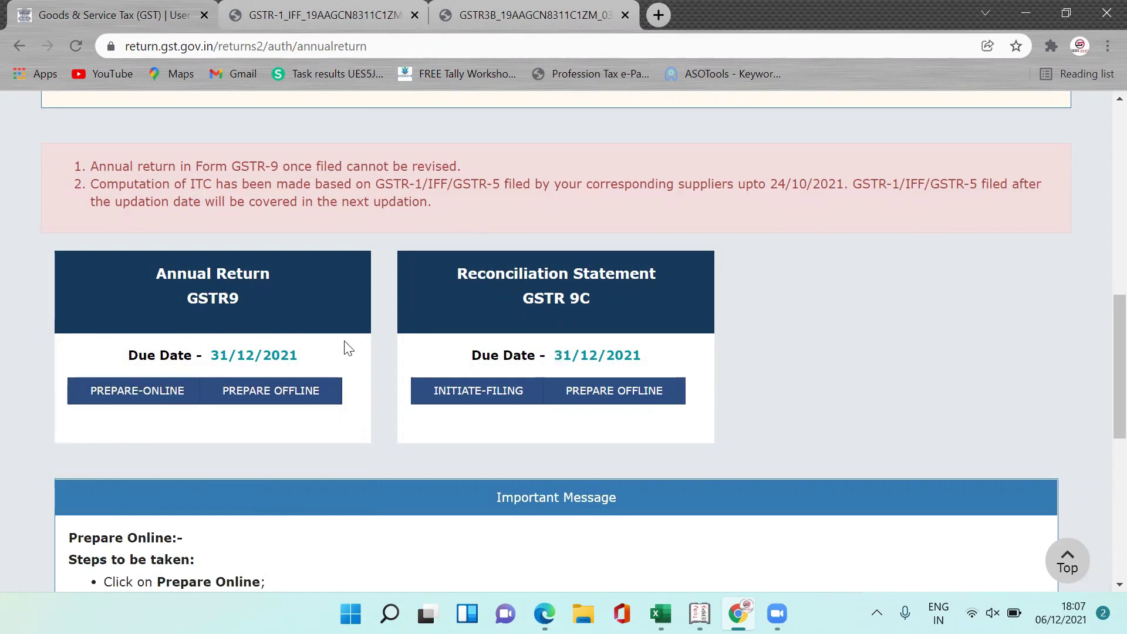
pyautogui.click(147, 393)
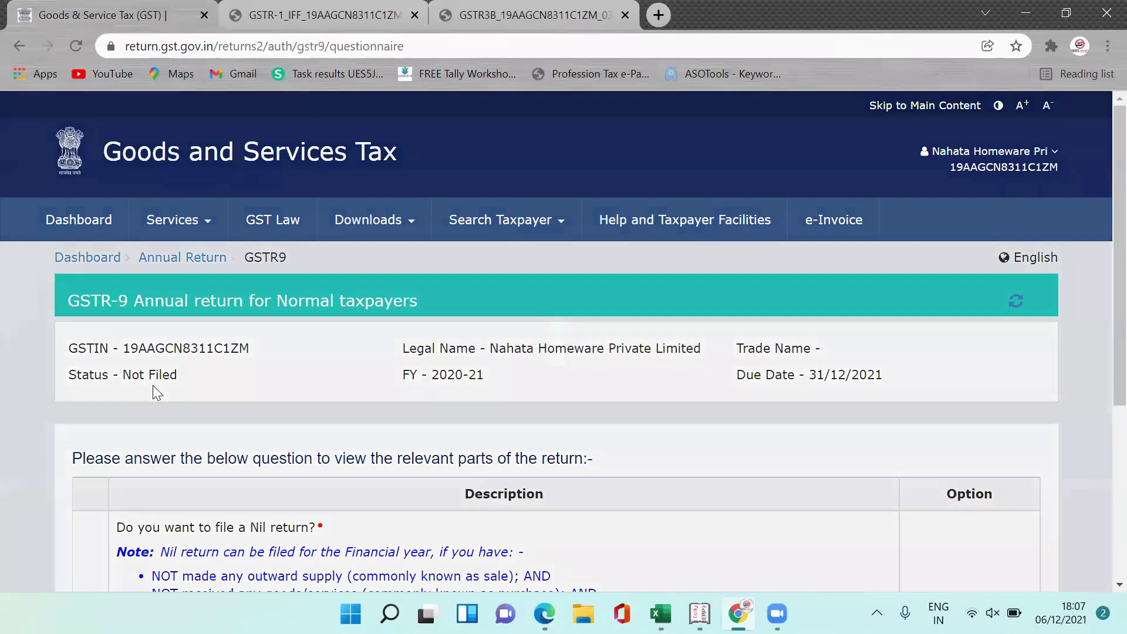
# Continue with No as the Nil return answer and view the summary download options on the GSTR-9 dashboard.
pyautogui.scroll(-4, 51, 517)
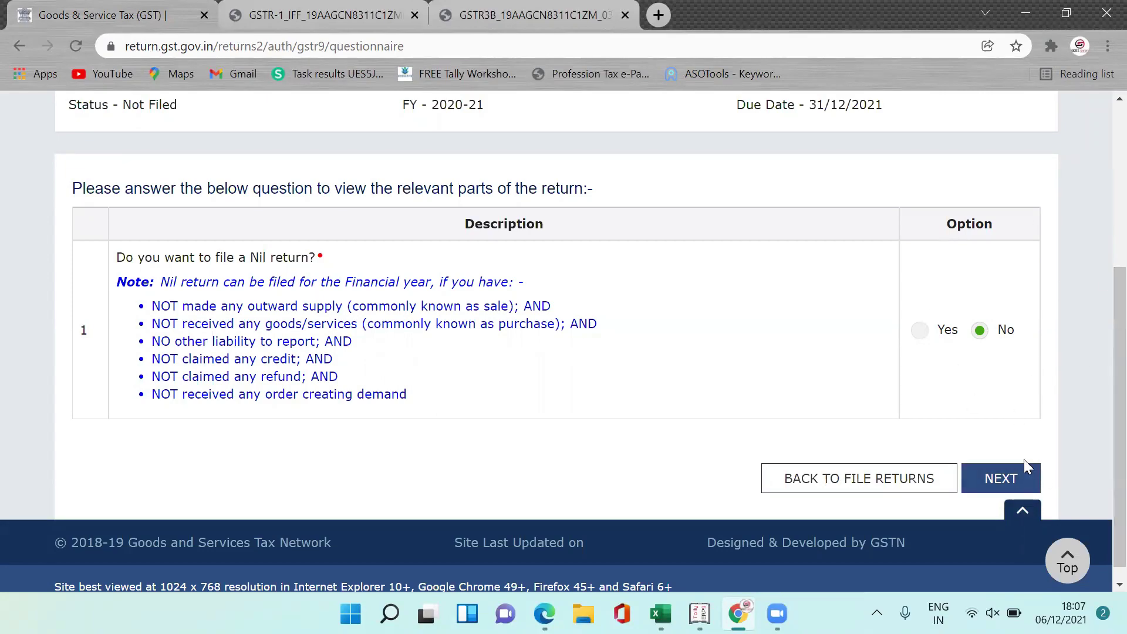
pyautogui.click(1017, 479)
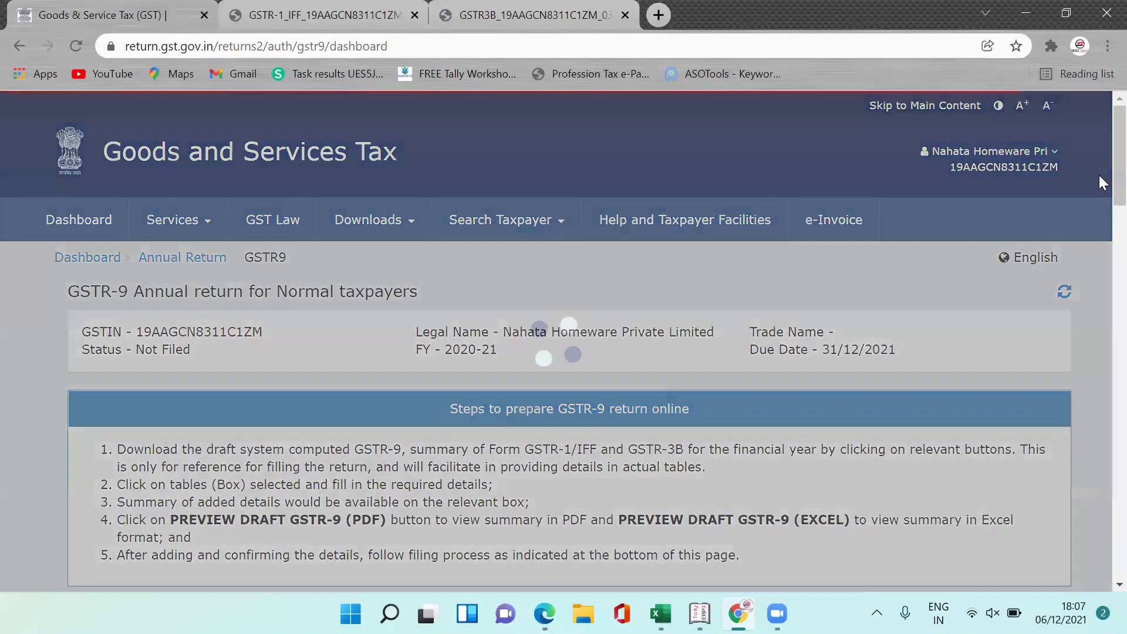
pyautogui.scroll(-6, 1099, 129)
pyautogui.scroll(1, 302, 269)
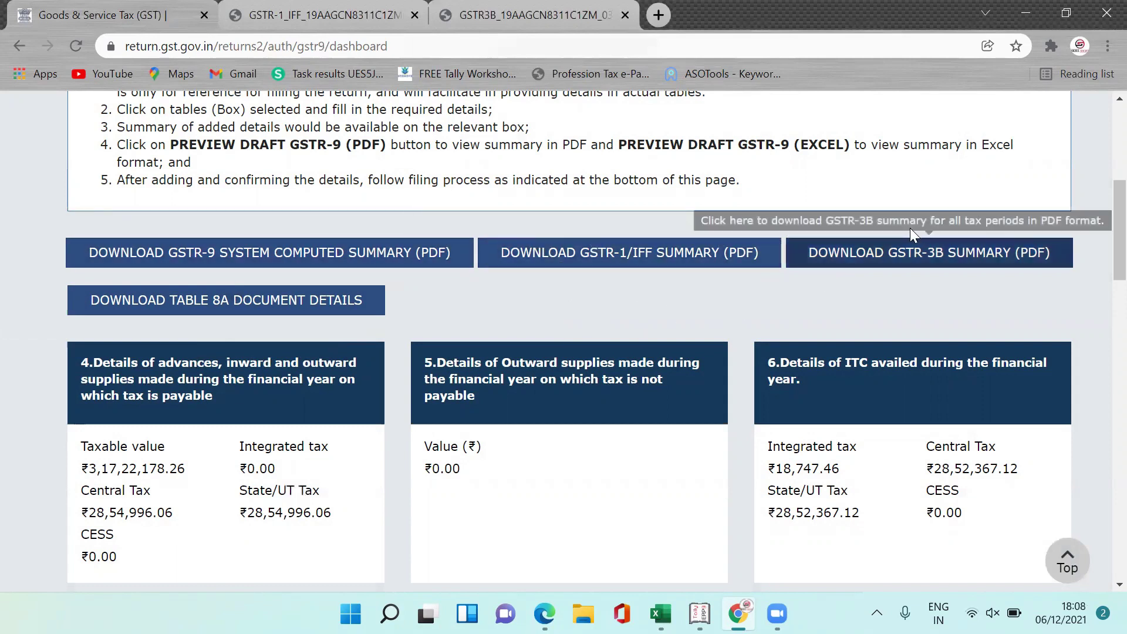
# Switch to the GSTR-FORMAT workbook in Excel and review the GSTR 1, GSTR 3B and Books columns on the Sales sheet.
pyautogui.hotkey('alt', 'Tab')
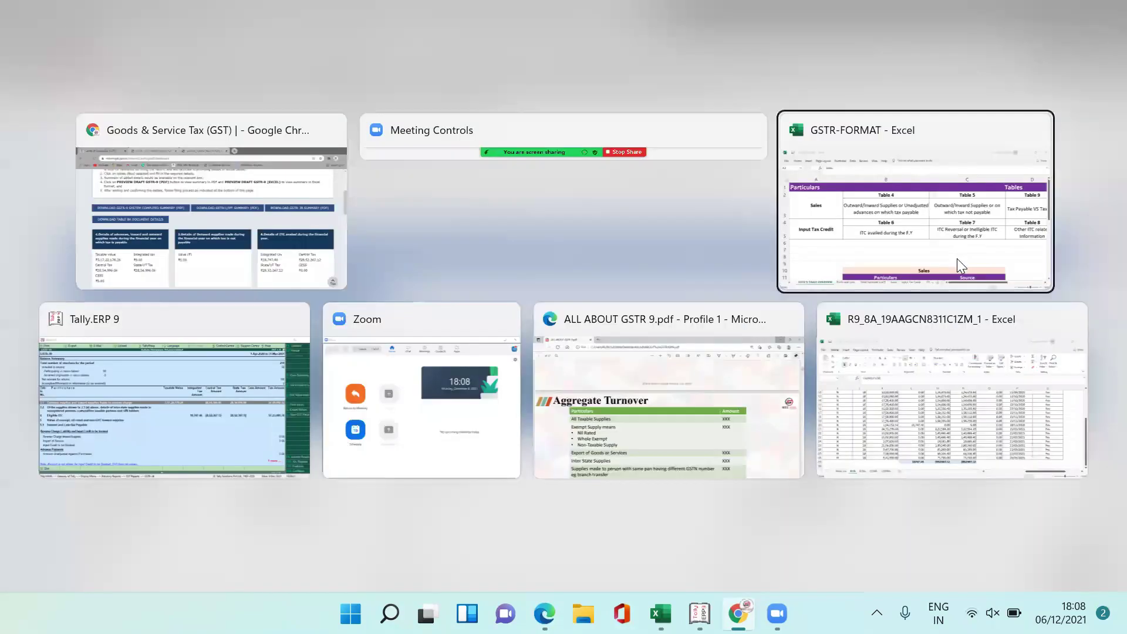
pyautogui.click(957, 259)
pyautogui.click(472, 562)
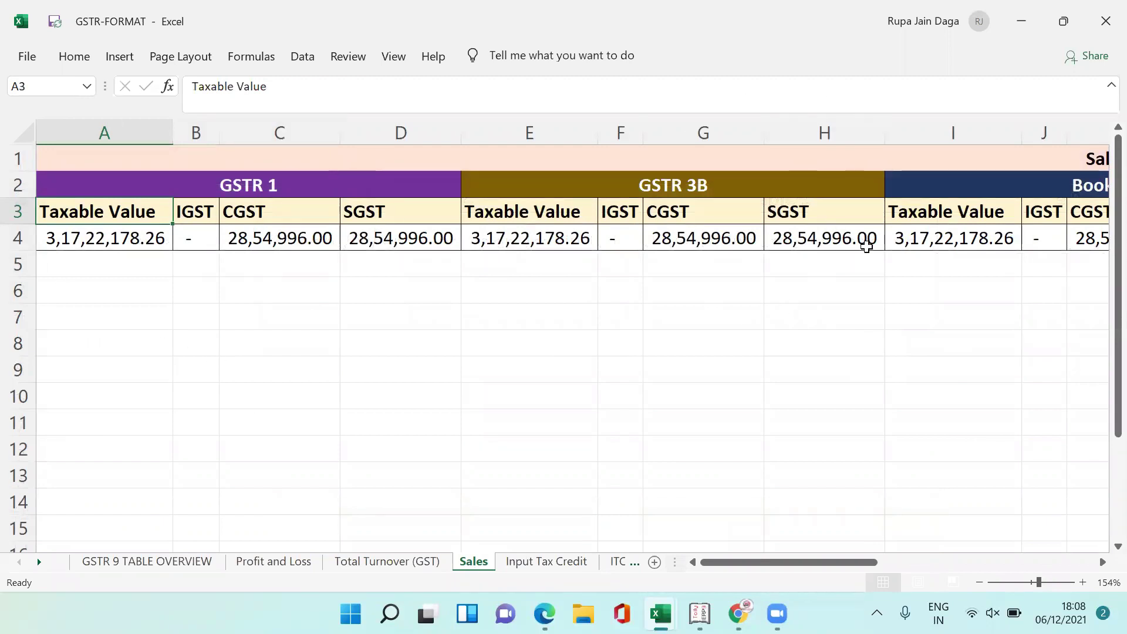
pyautogui.press('Right')
pyautogui.press('Right')
pyautogui.press('Right')
pyautogui.press('Right')
pyautogui.press('Right')
pyautogui.press('Right')
pyautogui.press('Right')
pyautogui.press('Right')
pyautogui.press('Right')
pyautogui.press('Right')
pyautogui.press('Right')
pyautogui.press('Right')
pyautogui.press('Right')
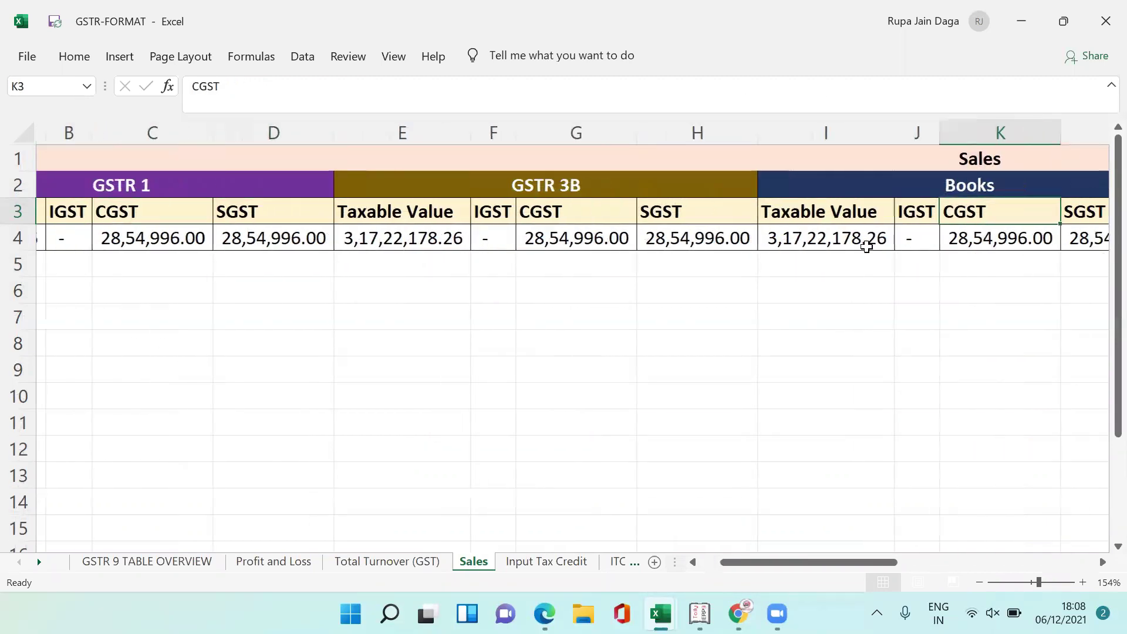
pyautogui.press('Left')
pyautogui.press('Left')
pyautogui.press('Left')
pyautogui.press('Left')
pyautogui.press('Left')
pyautogui.press('Left')
pyautogui.press('Left')
pyautogui.press('Left')
pyautogui.press('Left')
pyautogui.press('Left')
pyautogui.press('Left')
pyautogui.press('Left')
pyautogui.press('Left')
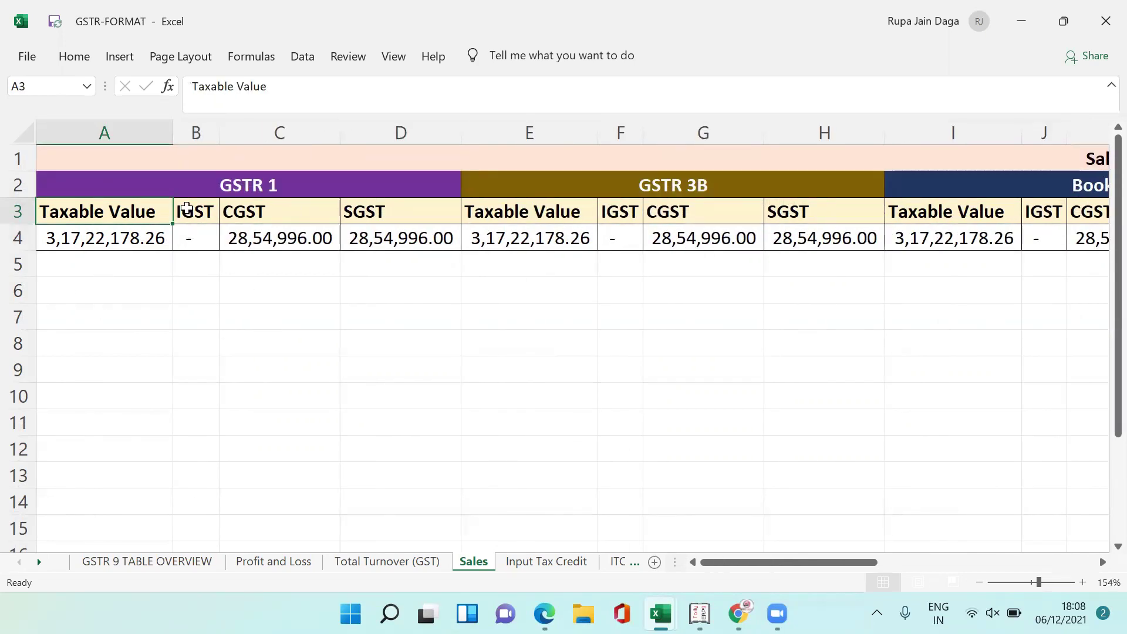
# Switch to Chrome and examine the B2B, B2C and credit/debit note tables in the GSTR-1/IFF summary PDF.
pyautogui.hotkey('alt', 'Tab')
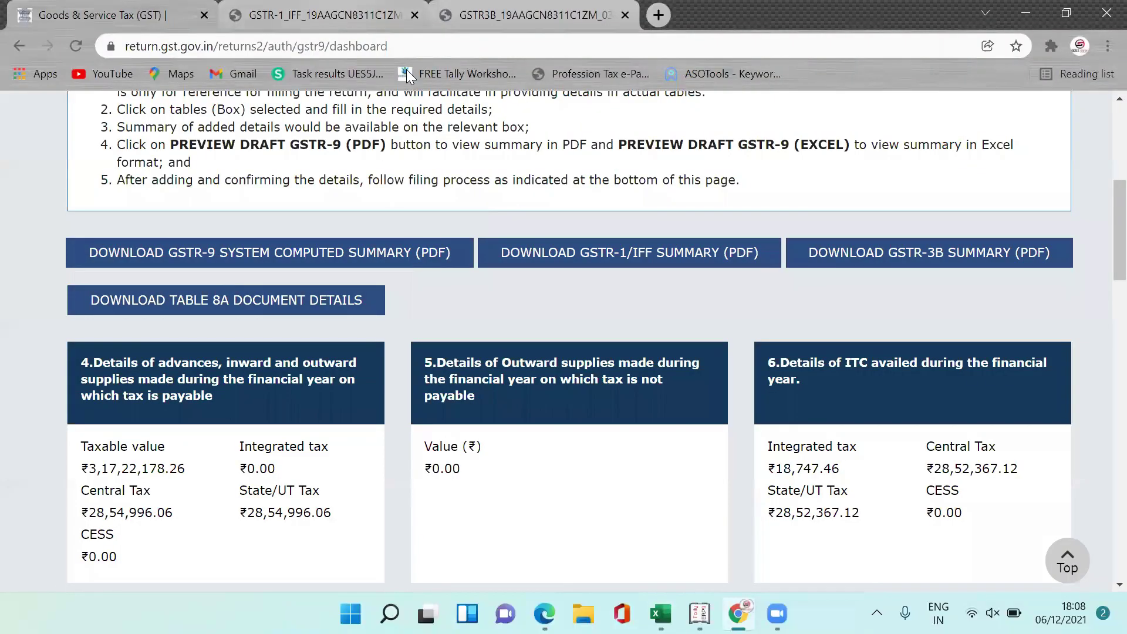
pyautogui.click(399, 14)
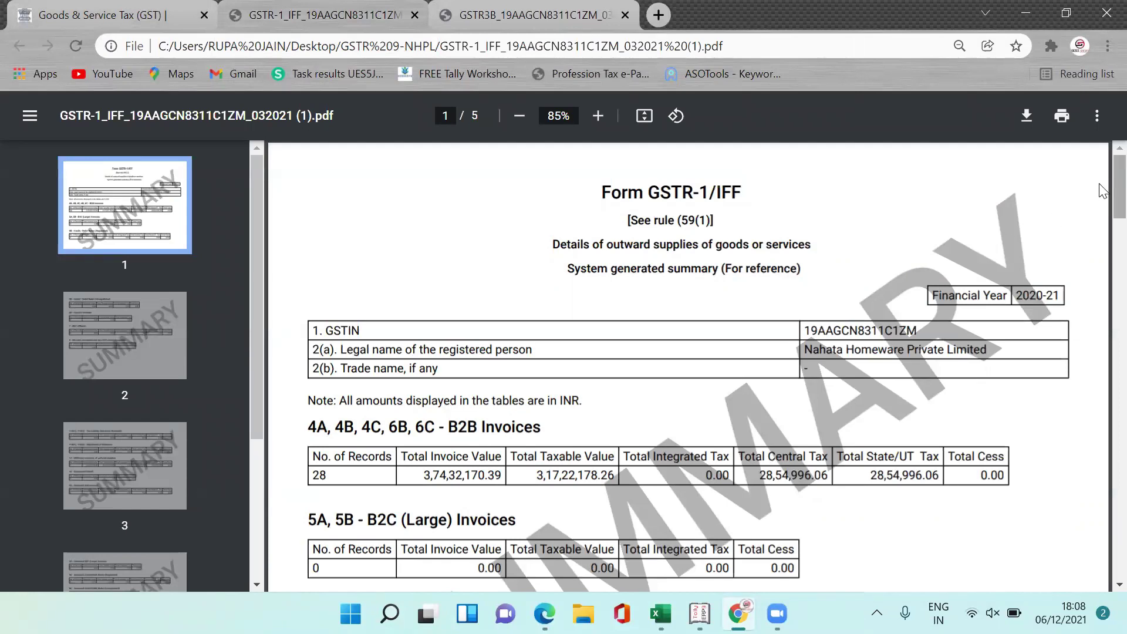
pyautogui.scroll(-5, 1102, 191)
pyautogui.scroll(3, 1102, 191)
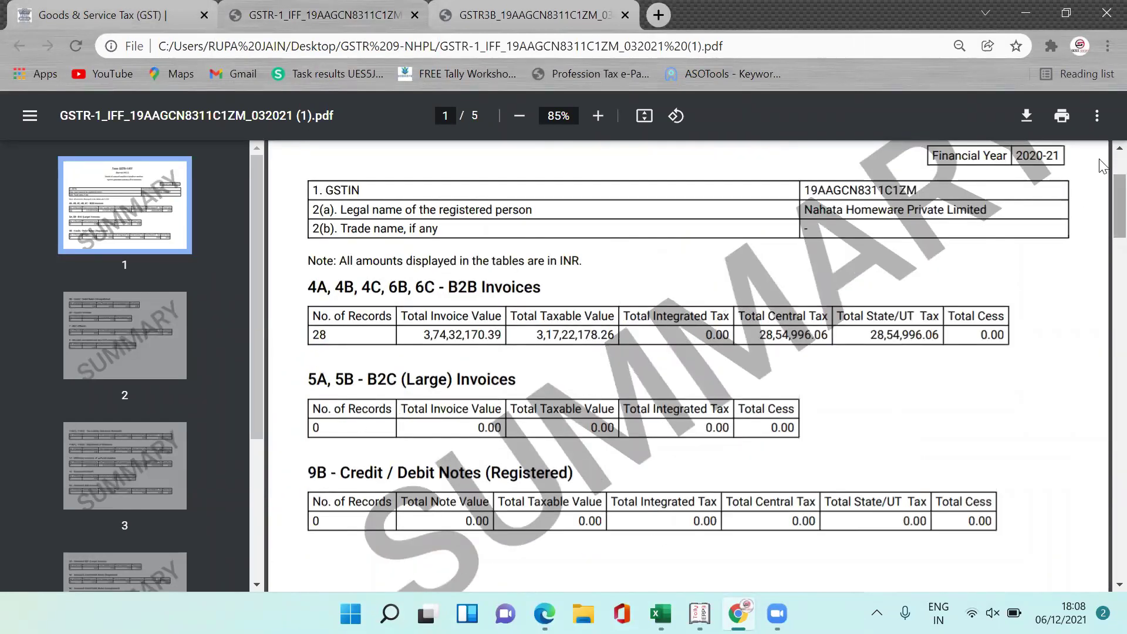
pyautogui.moveTo(1102, 233); pyautogui.dragTo(1048, 165)
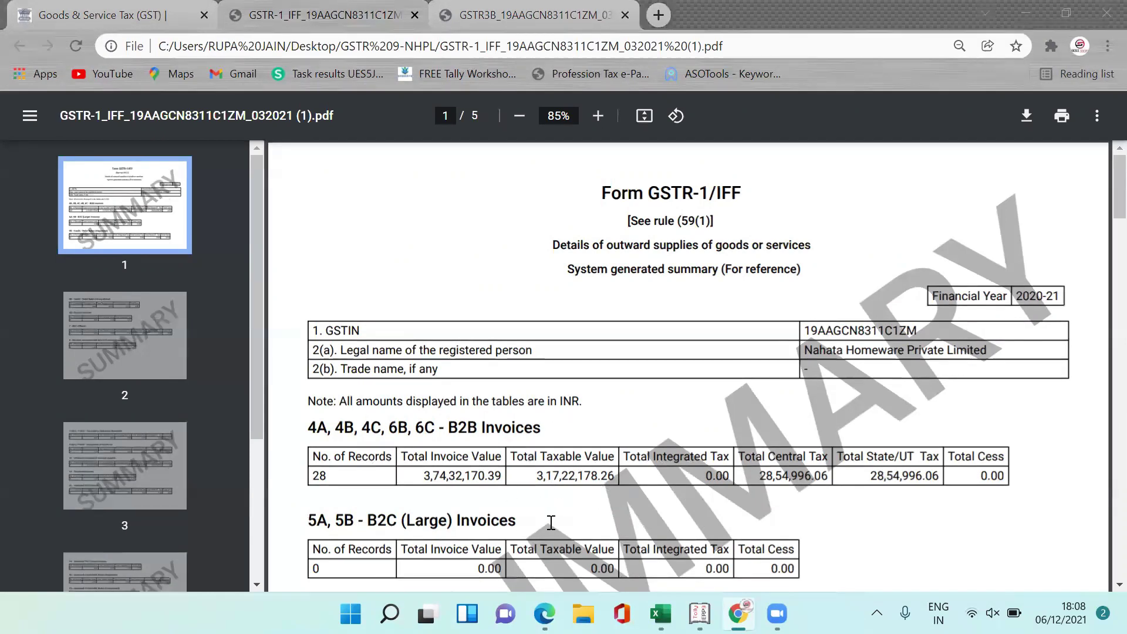
# Compare the B2B taxable value and taxes in the GSTR-1 summary with the GSTR 1 columns of Excel's Sales sheet.
pyautogui.hotkey('alt', 'Tab')
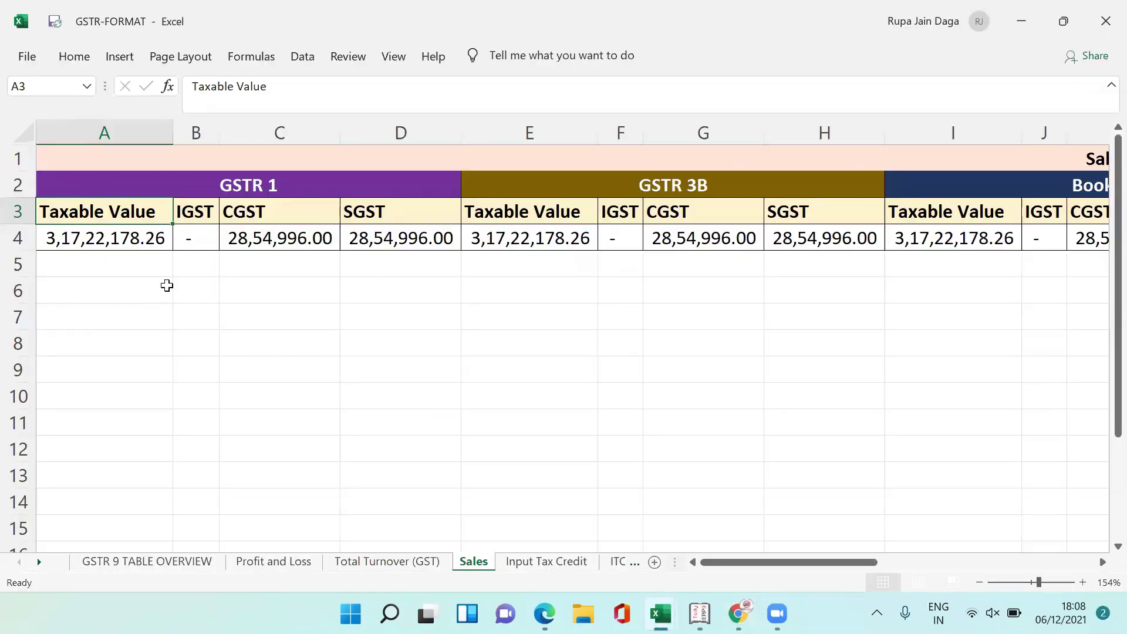
pyautogui.hotkey('alt', 'Tab')
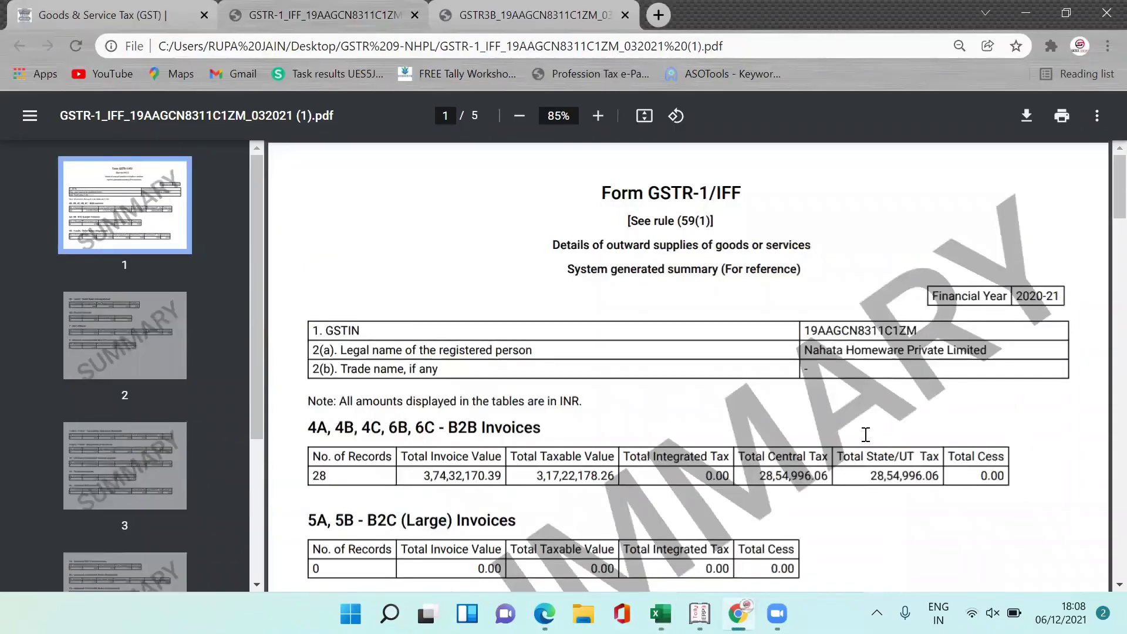
pyautogui.hotkey('alt', 'Tab')
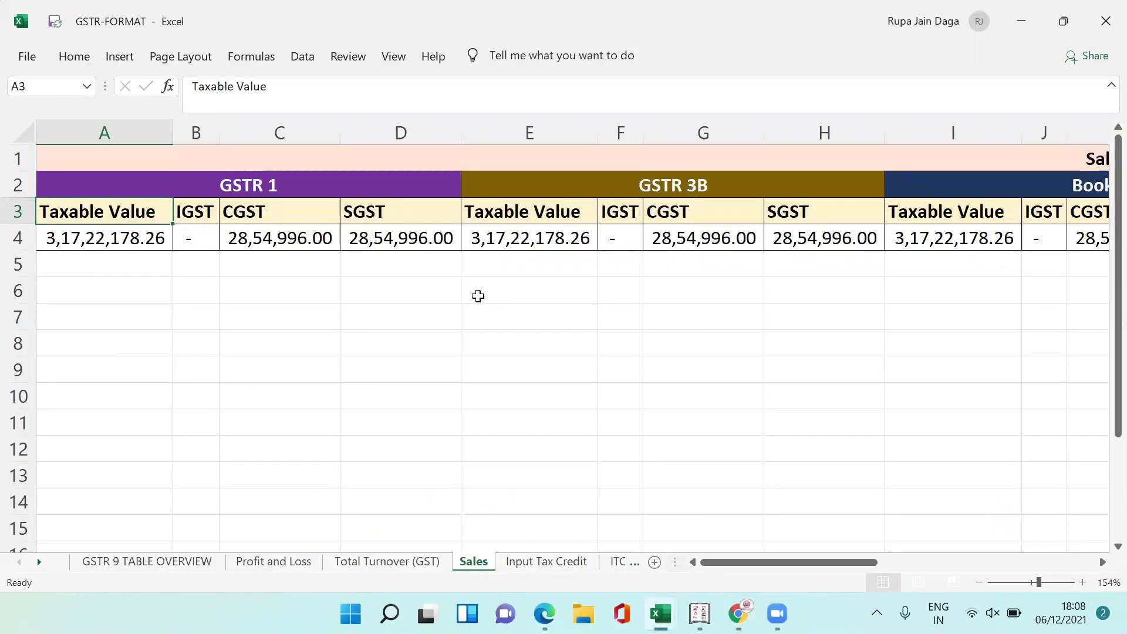
# Compare the section 3.1 outward supplies in Chrome's GSTR-3B summary PDF with the GSTR 3B columns of Excel's Sales sheet.
pyautogui.hotkey('alt', 'Tab')
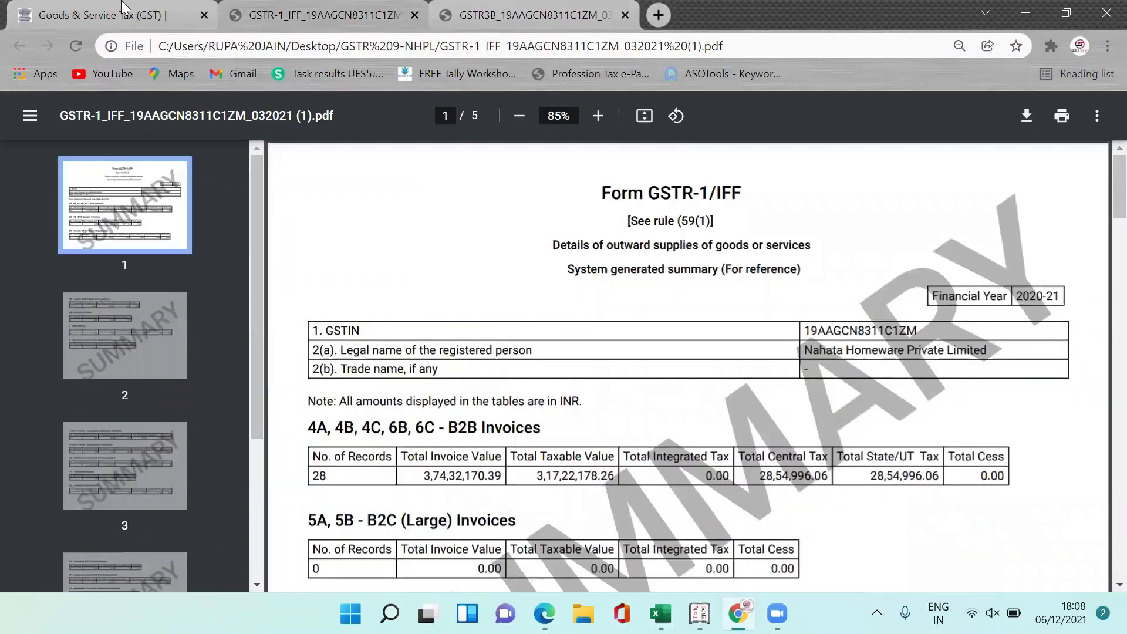
pyautogui.hotkey('ctrl', 'Tab')
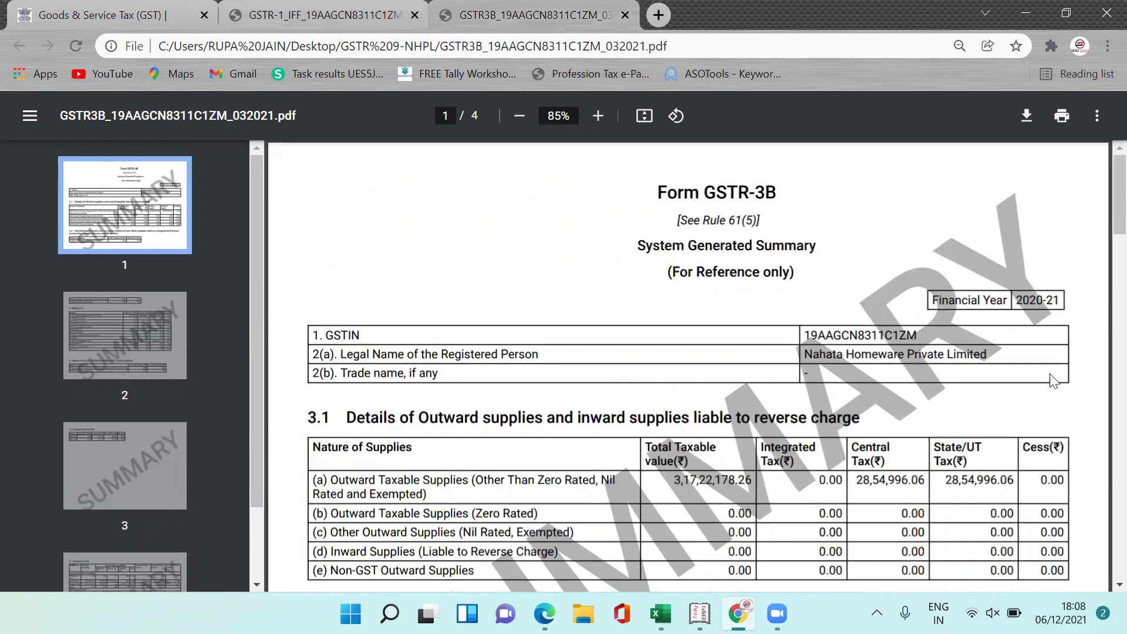
pyautogui.scroll(-5, 1102, 248)
pyautogui.scroll(3, 1102, 249)
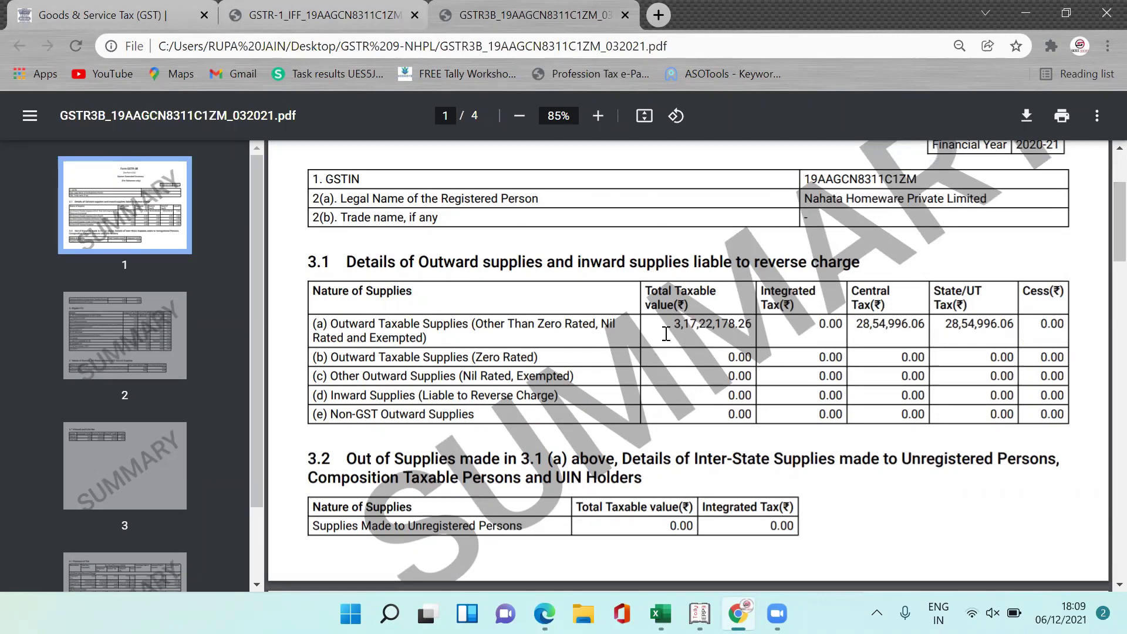
pyautogui.hotkey('alt', 'Tab')
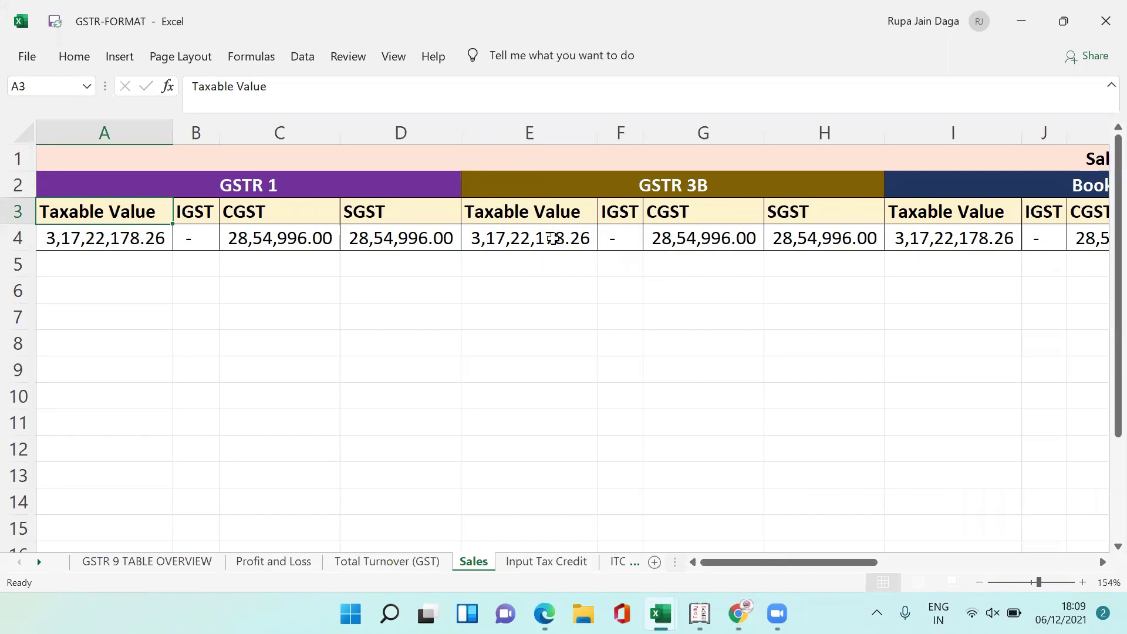
pyautogui.hotkey('alt', 'Tab')
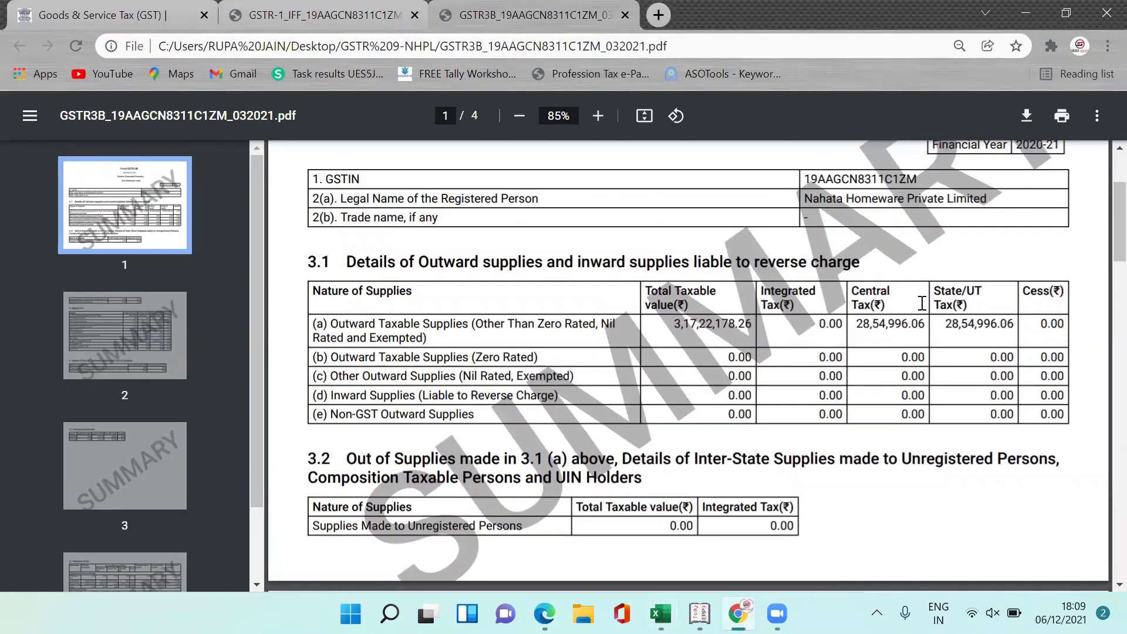
# Compare the Books columns of Excel's Sales sheet with section 3.1 outward supplies in Tally's GSTR-3B report for 2020-21.
pyautogui.hotkey('alt', 'Tab')
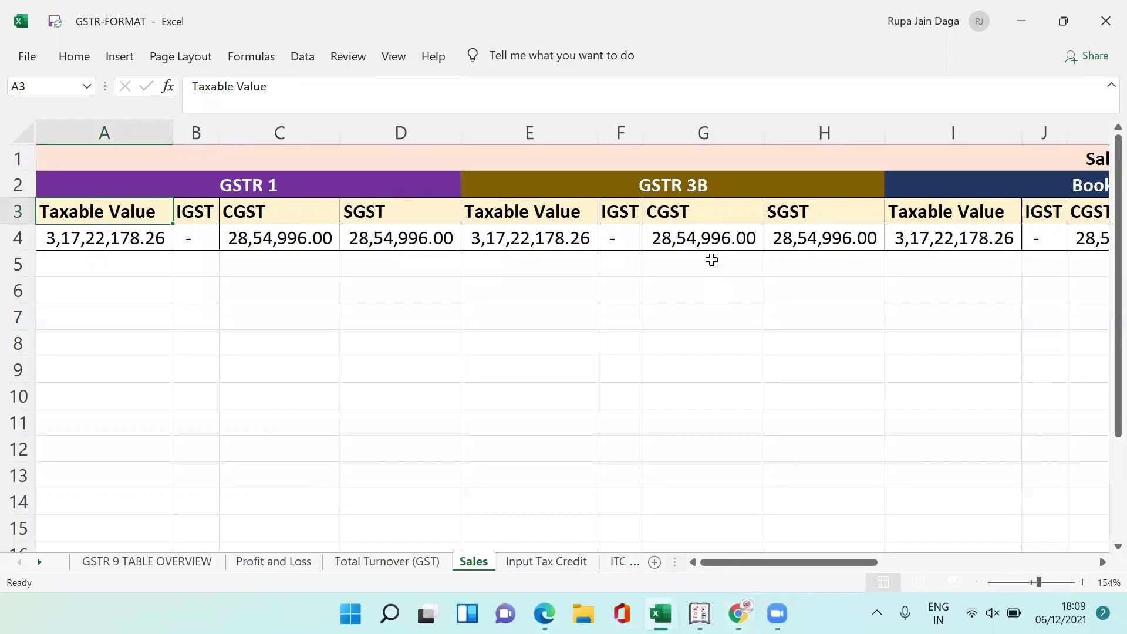
pyautogui.click(710, 250)
pyautogui.press('Right')
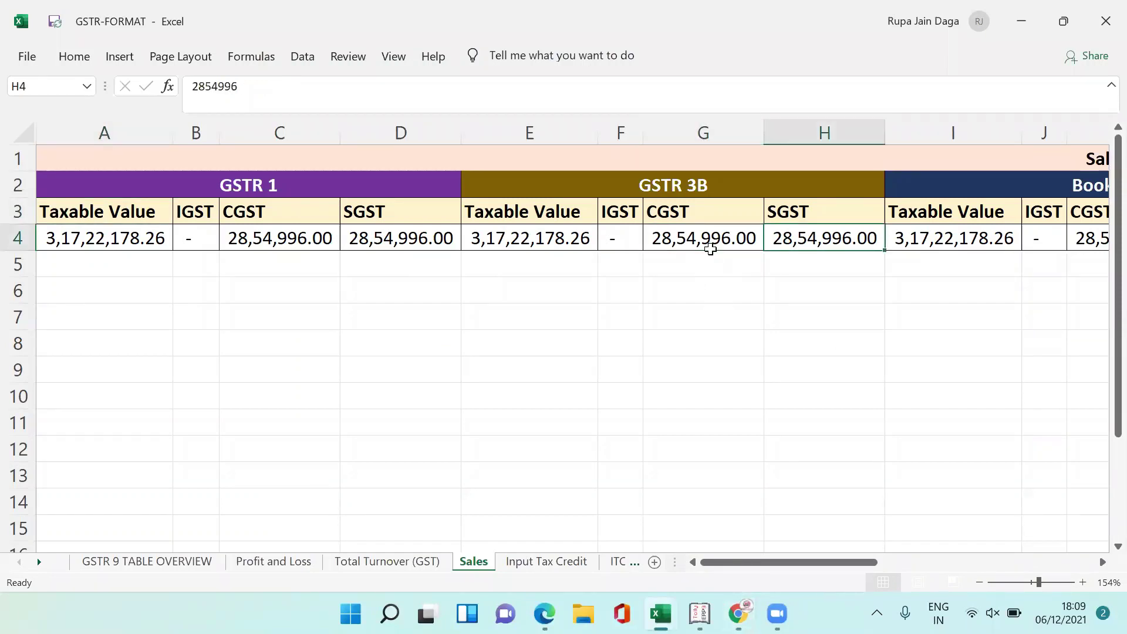
pyautogui.press('Right')
pyautogui.press('Right')
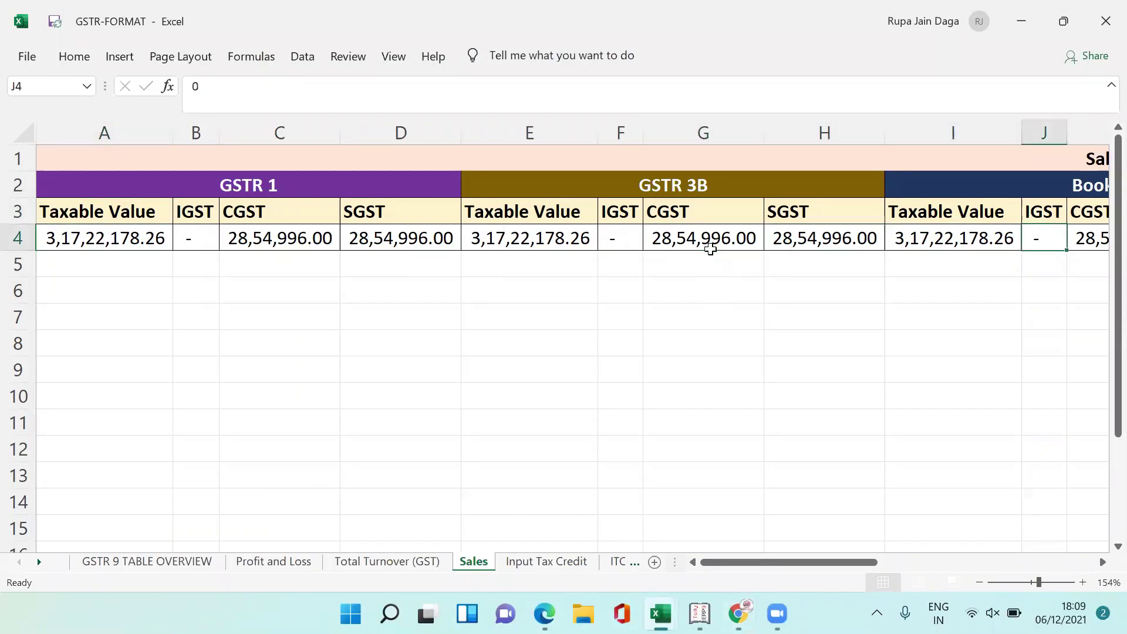
pyautogui.click(700, 613)
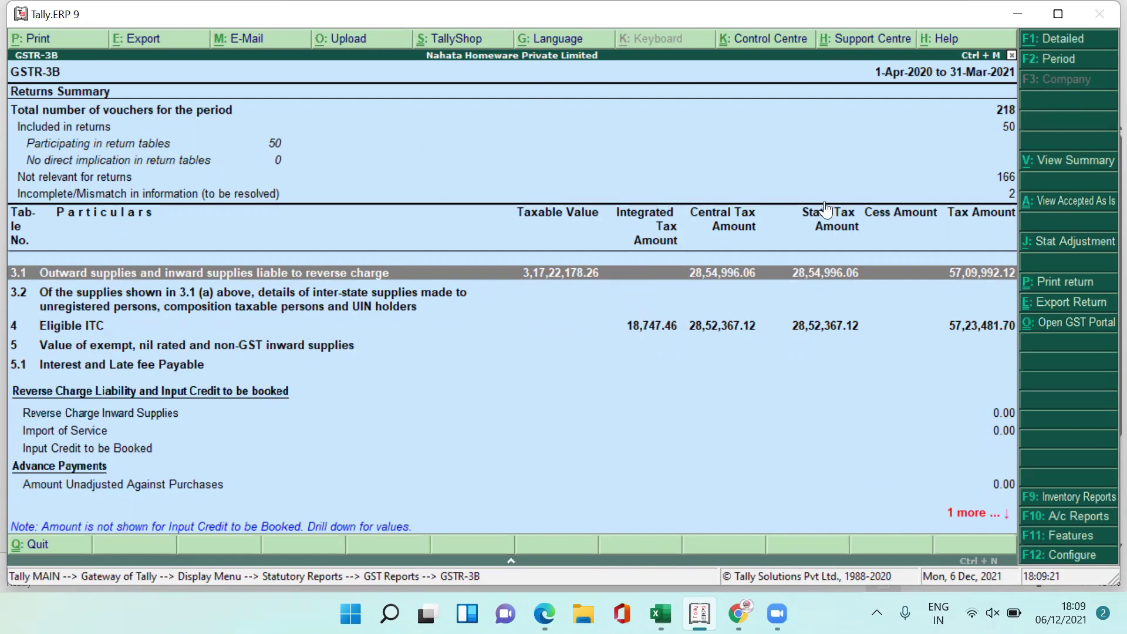
pyautogui.hotkey('alt', 'Tab')
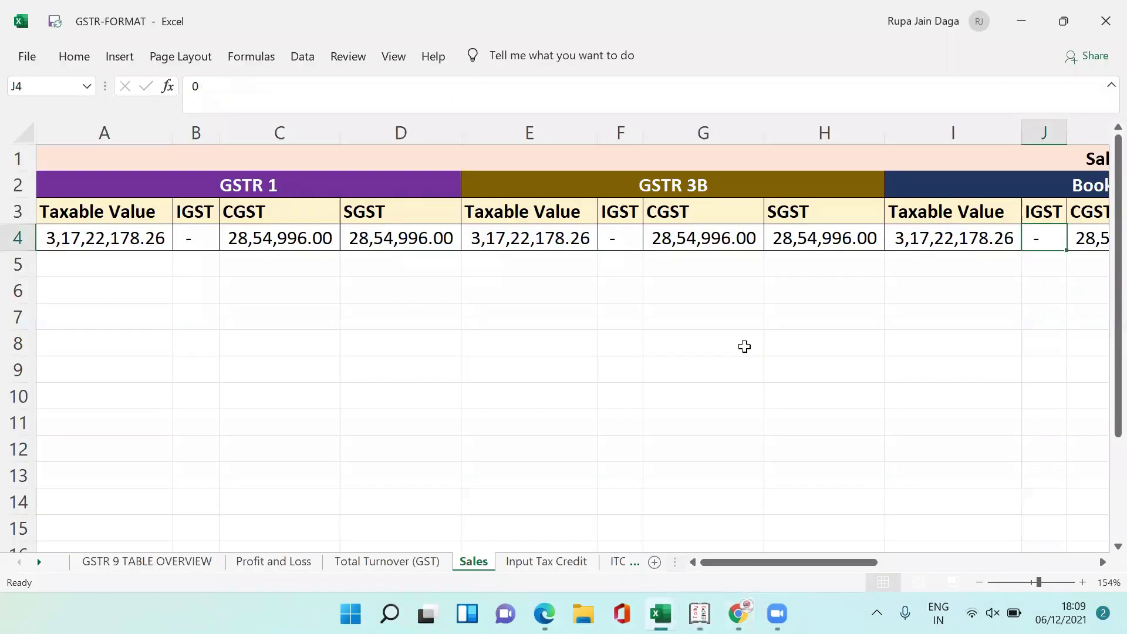
pyautogui.press('Right')
pyautogui.press('Right')
pyautogui.press('Right')
pyautogui.press('Left')
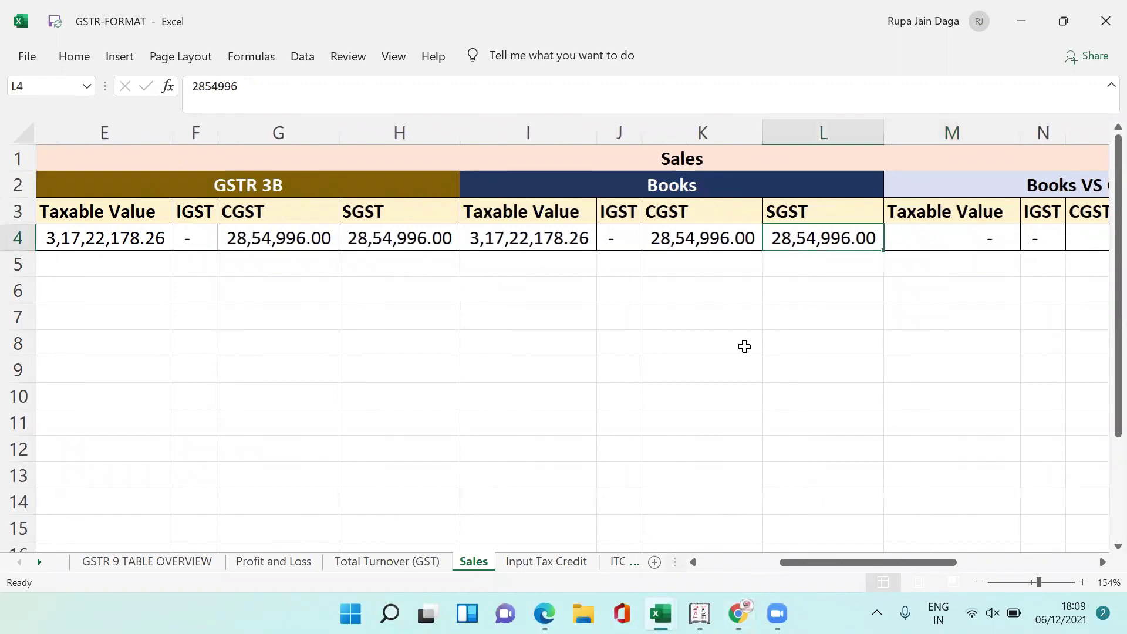
# Check the Books VS GSTR 1 and Books VS GSTR 3B difference columns on the Sales sheet.
pyautogui.press('Right')
pyautogui.press('Right')
pyautogui.press('Right')
pyautogui.press('Right')
pyautogui.press('Right')
pyautogui.press('Right')
pyautogui.press('Right')
pyautogui.press('Right')
pyautogui.press('Right')
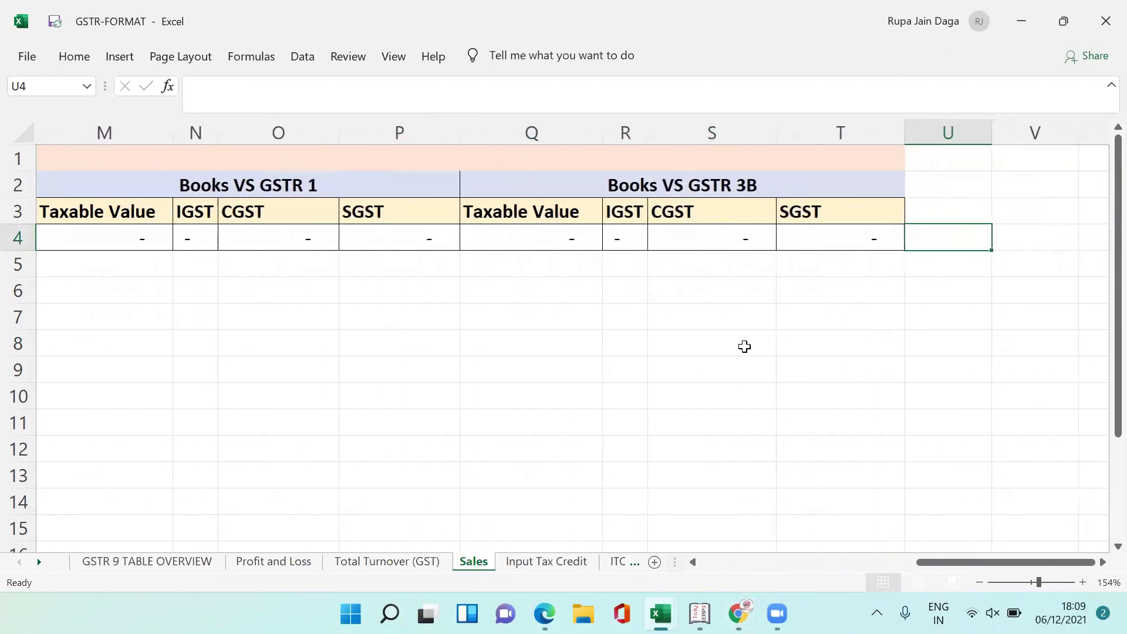
pyautogui.press('Left')
pyautogui.press('Home')
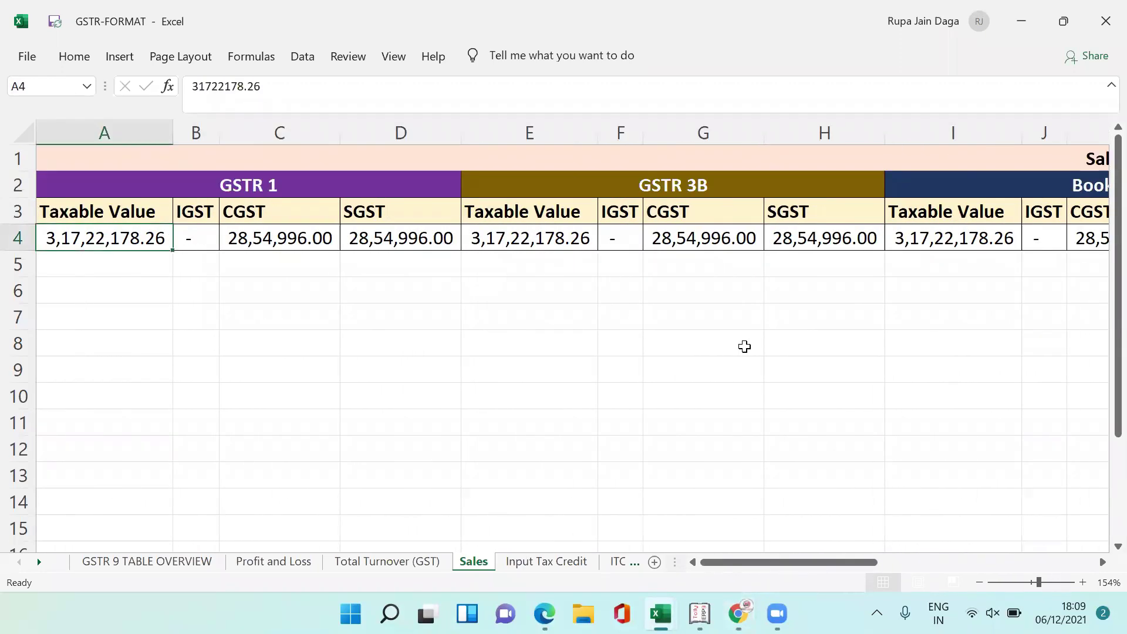
# Switch to the GST portal in Chrome, examine table 10,11,12&13 of GSTR-9, and return to the dashboard.
pyautogui.hotkey('alt', 'Tab')
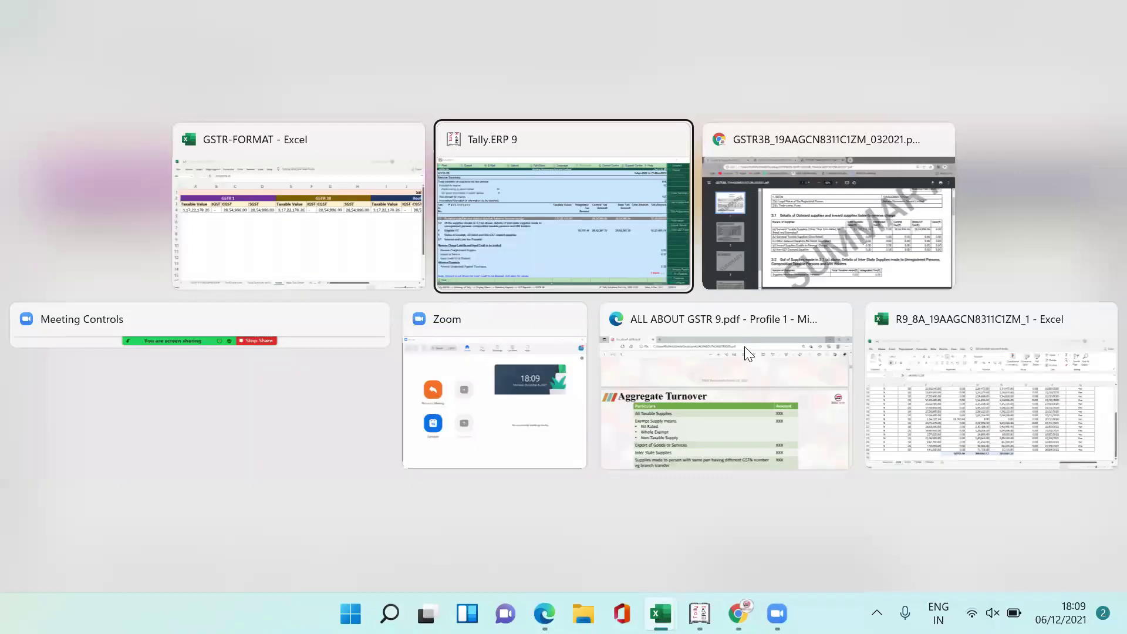
pyautogui.hotkey('alt', 'Tab')
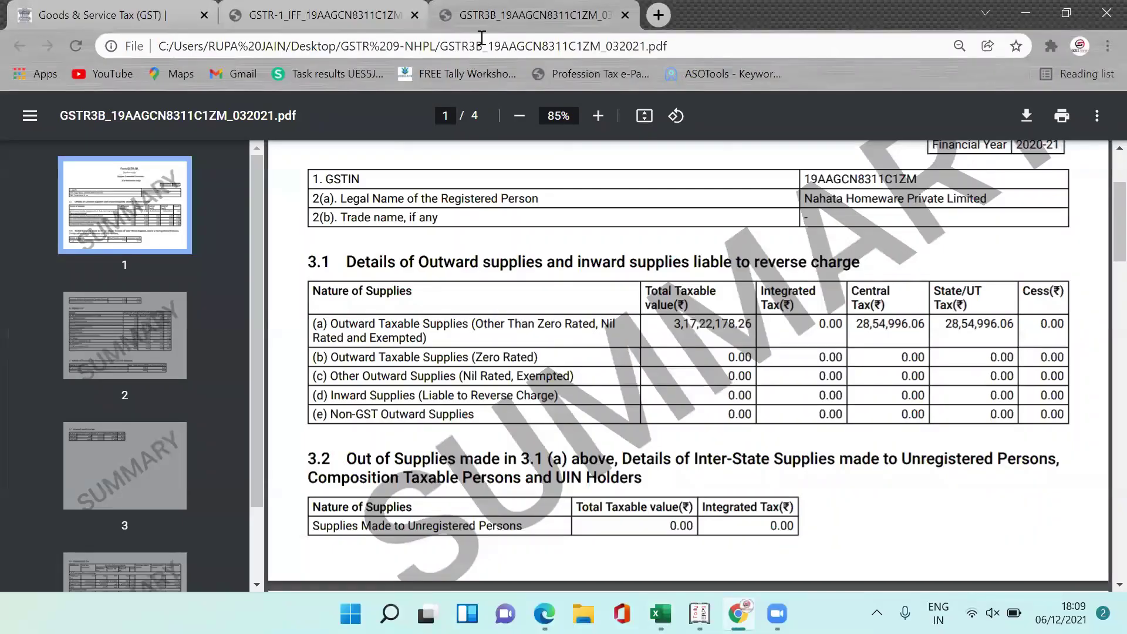
pyautogui.hotkey('ctrl', '1')
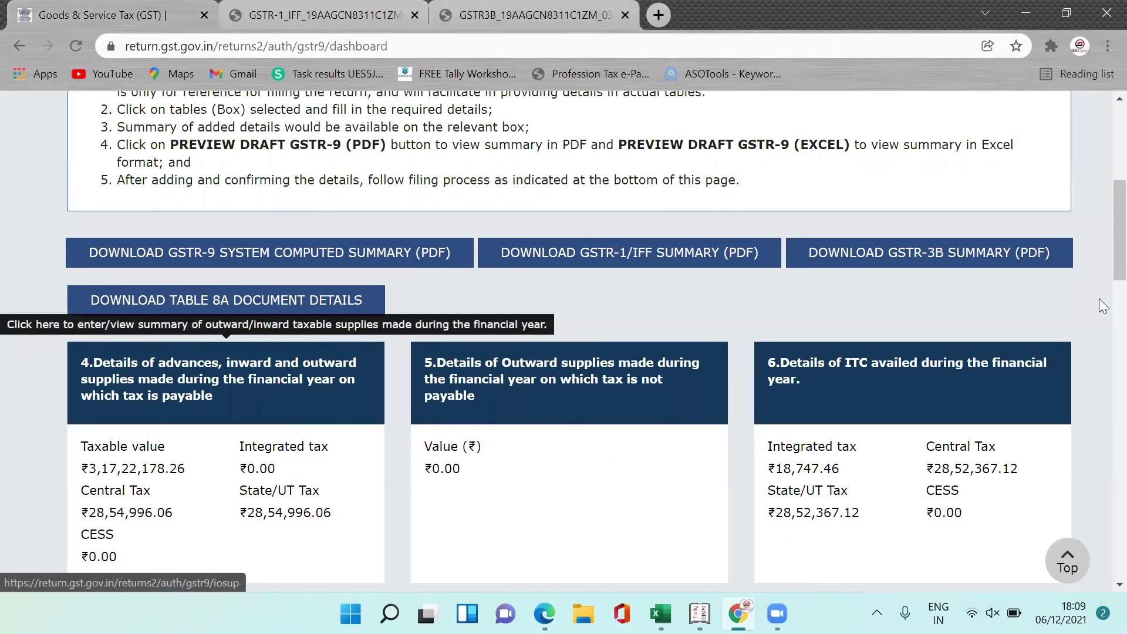
pyautogui.scroll(-3, 1103, 302)
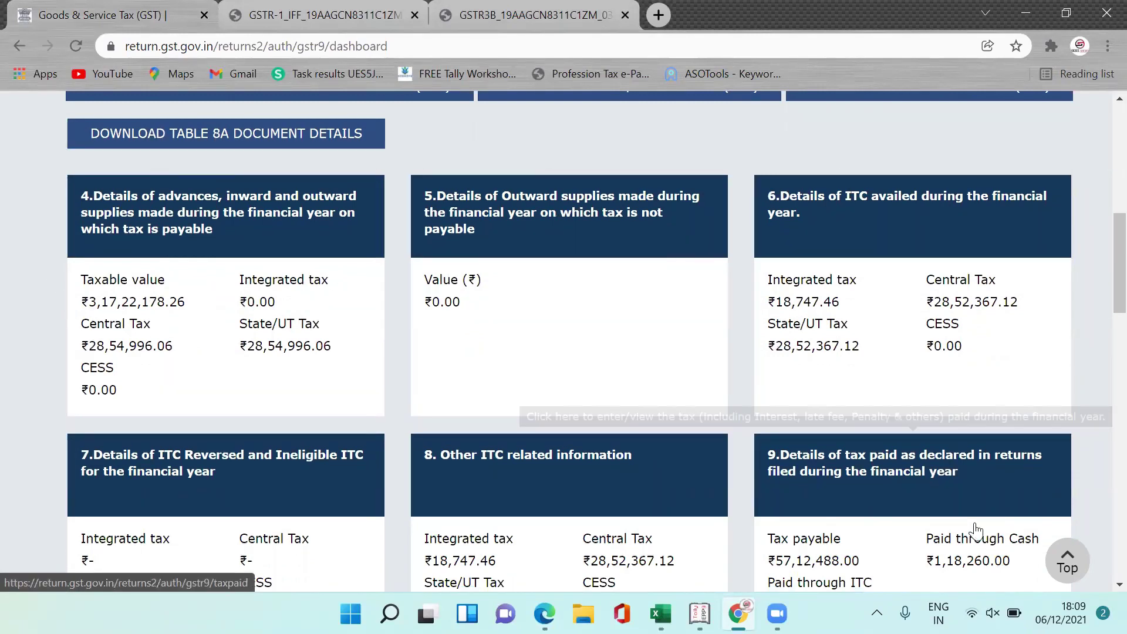
pyautogui.scroll(-9, 1098, 286)
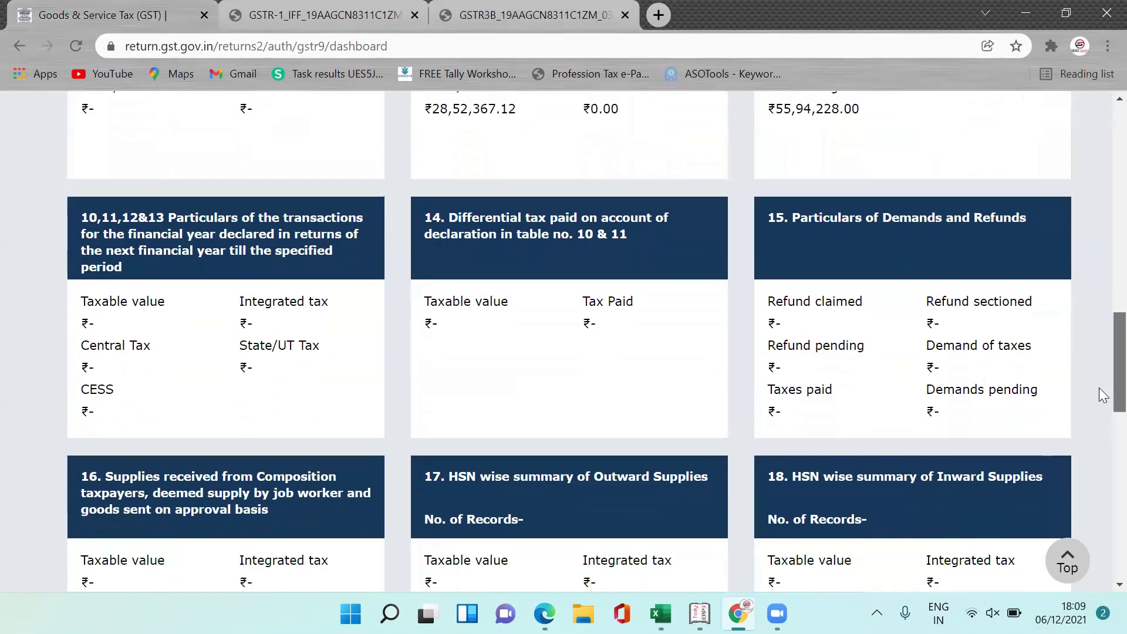
pyautogui.click(307, 298)
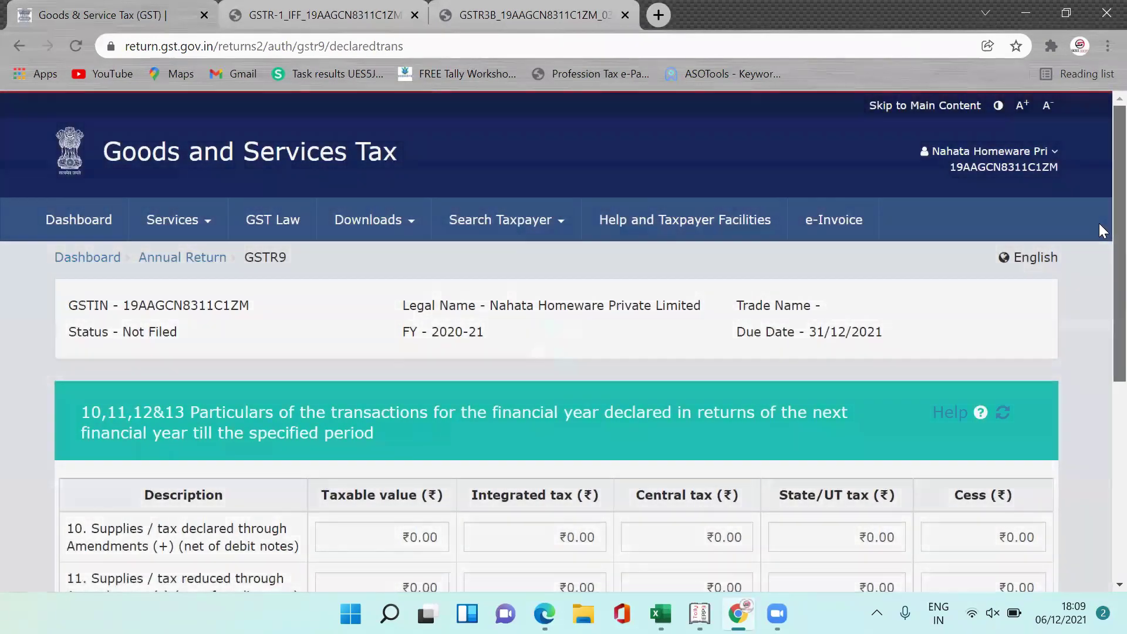
pyautogui.scroll(-4, 1099, 359)
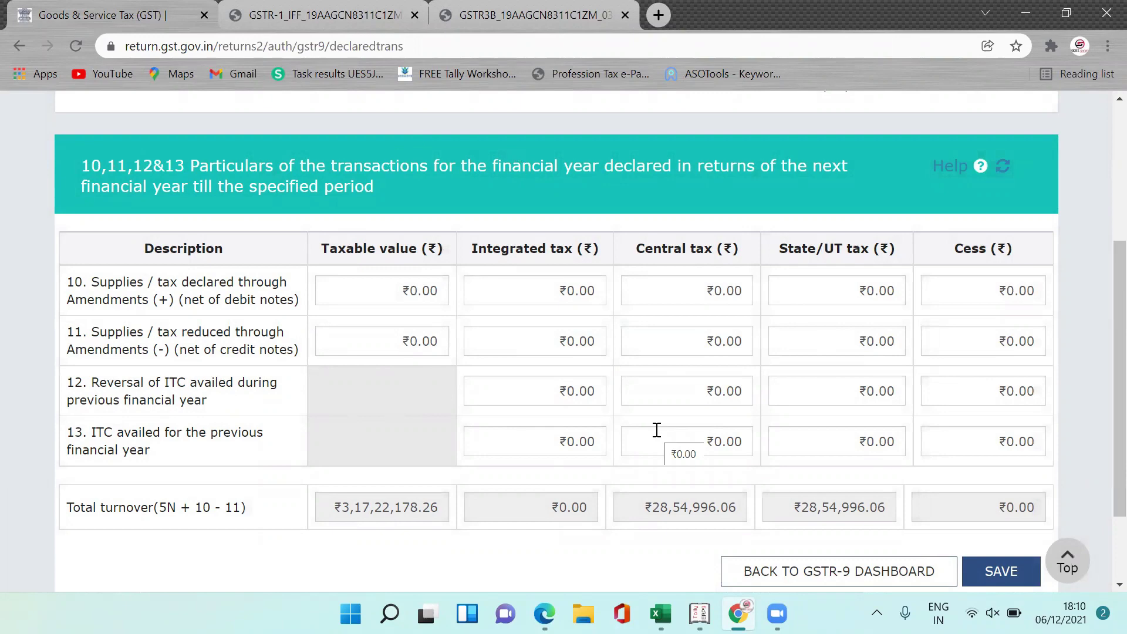
pyautogui.click(812, 582)
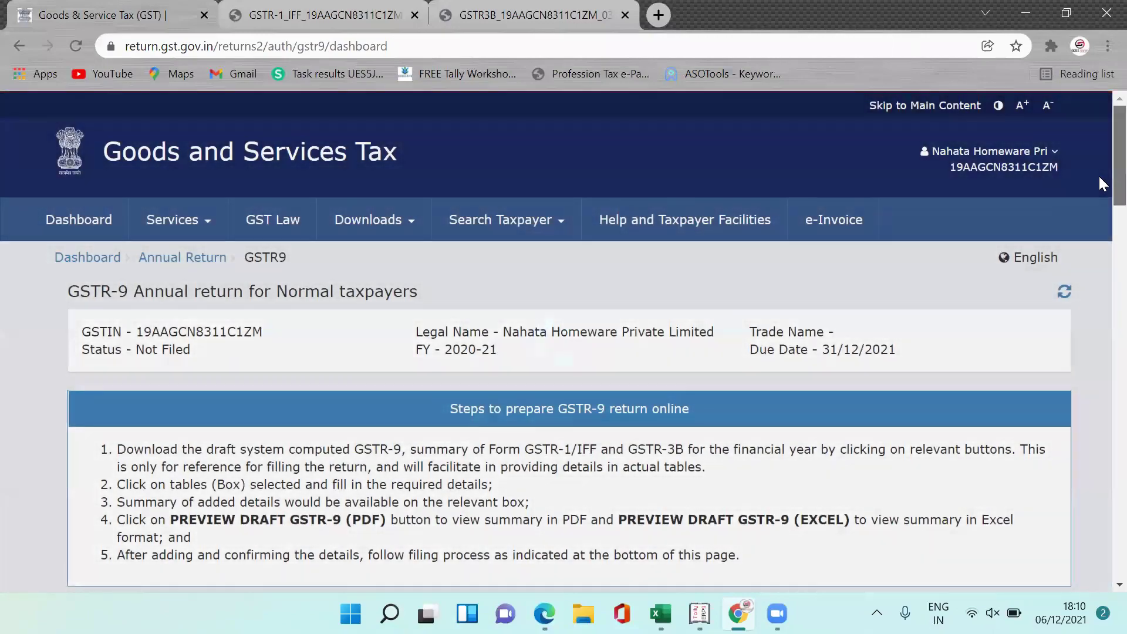
# Open table 4, advances, inward and outward supplies on which tax is payable, and bring its B2B row into view.
pyautogui.scroll(-8, 1099, 178)
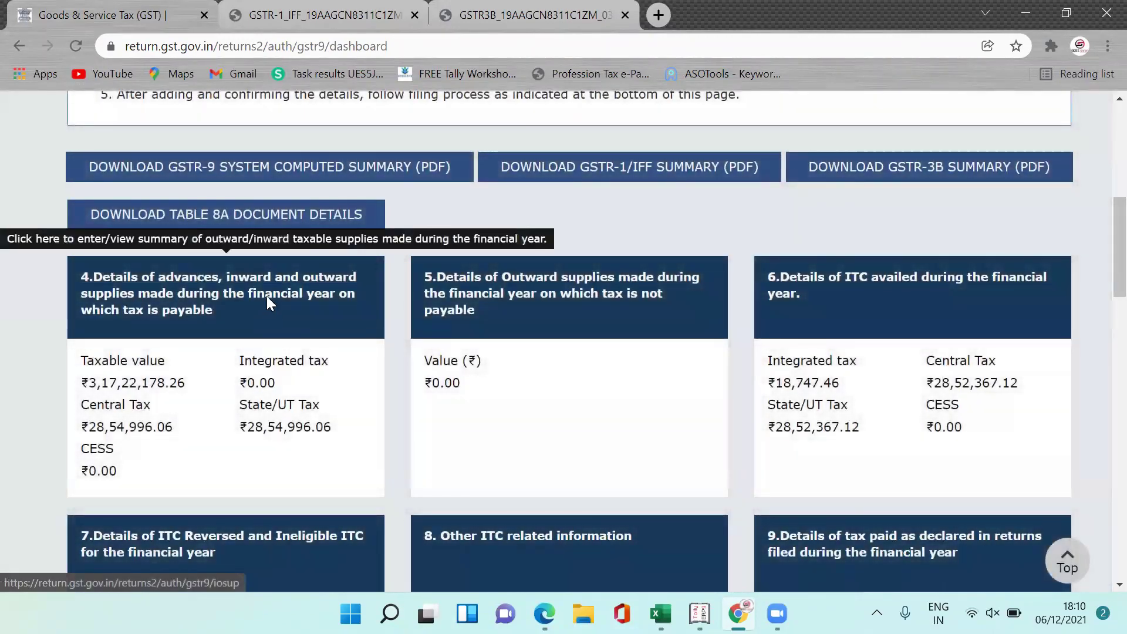
pyautogui.click(266, 295)
pyautogui.scroll(-8, 1099, 294)
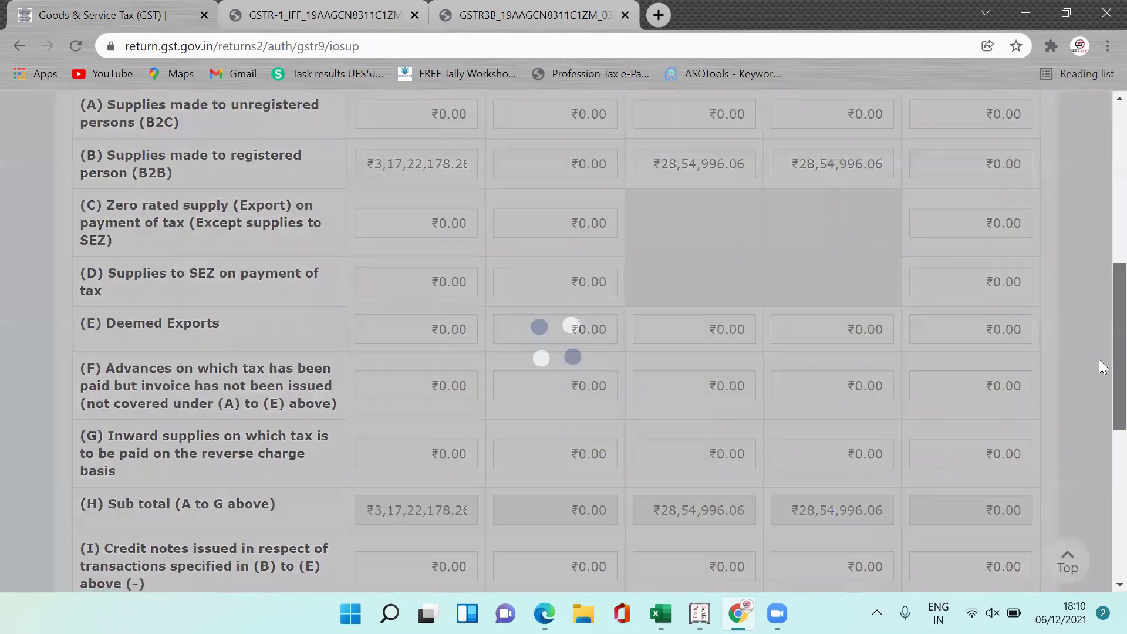
pyautogui.scroll(2, 1099, 340)
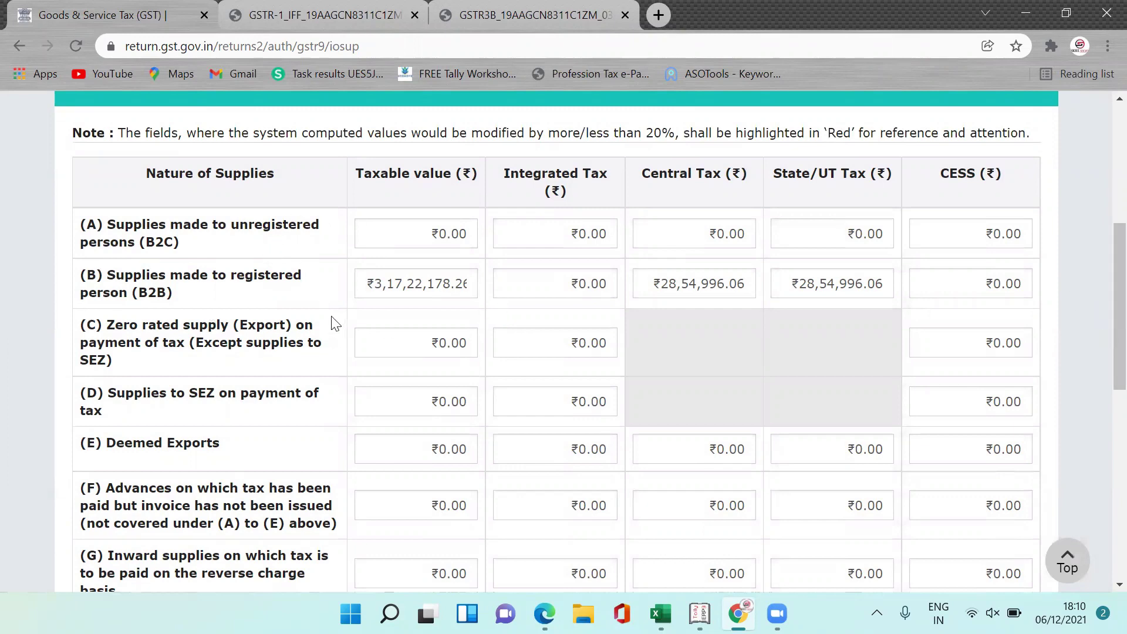
# Compare row 4(B) supplies to registered persons on the portal with section 3.1 of Tally's GSTR-3B report.
pyautogui.hotkey('alt', 'Tab')
pyautogui.hotkey('alt', 'Tab')
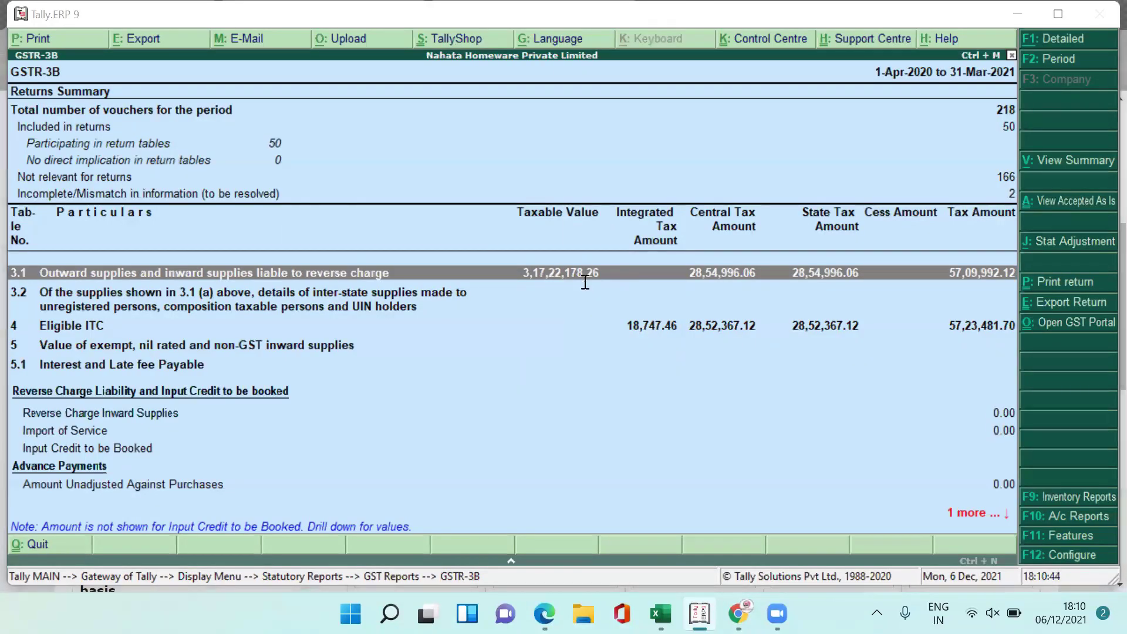
pyautogui.hotkey('alt', 'Tab')
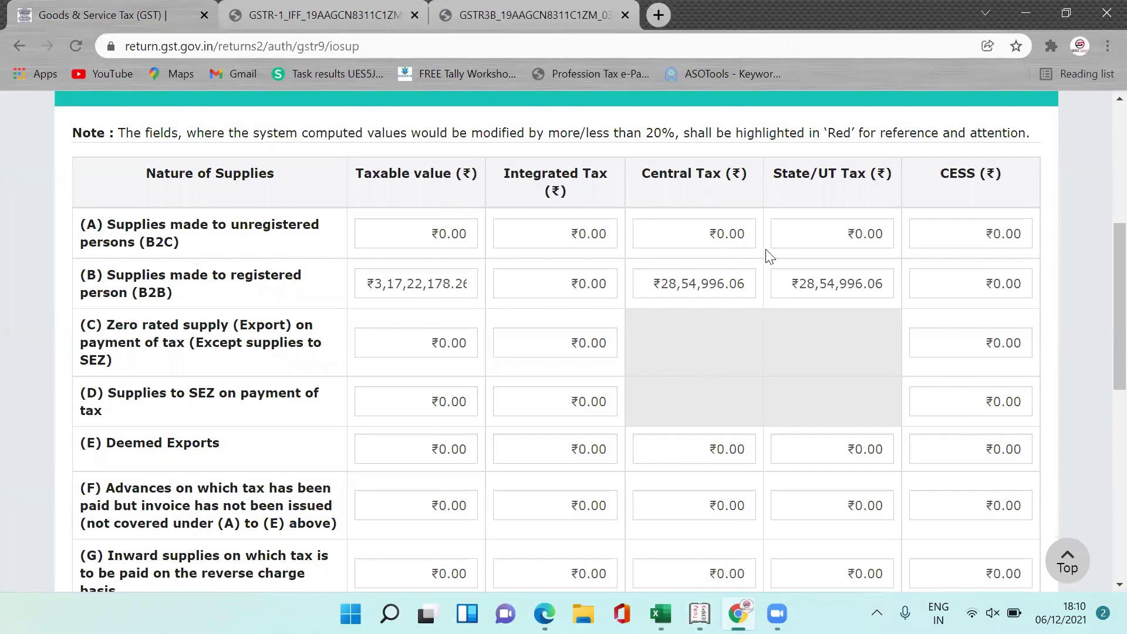
pyautogui.hotkey('alt', 'Tab')
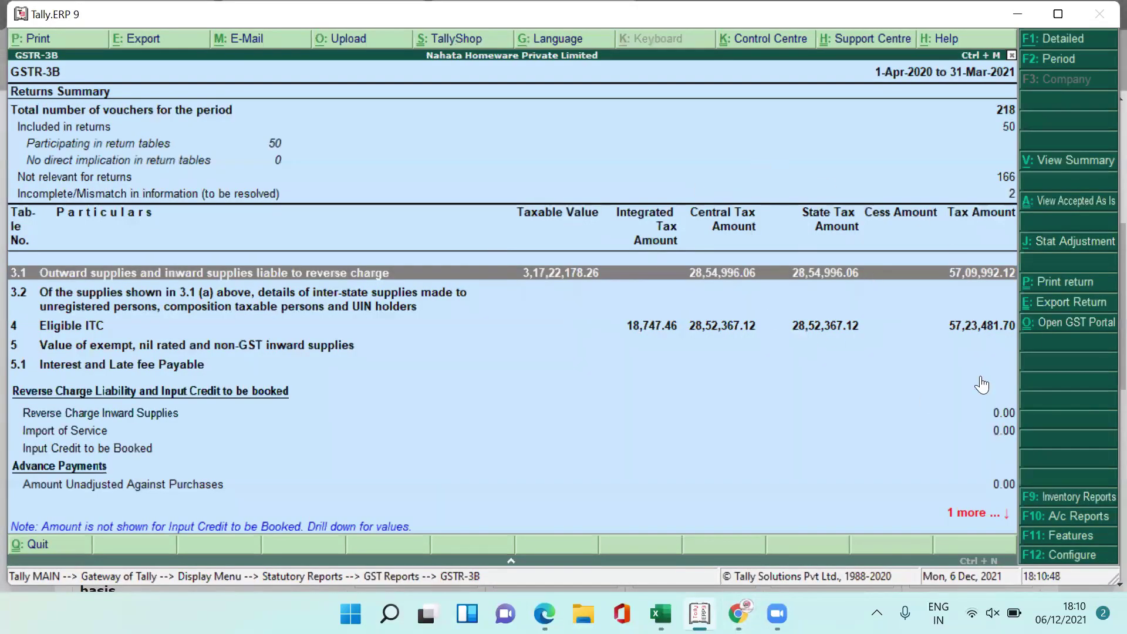
pyautogui.hotkey('alt', 'Tab')
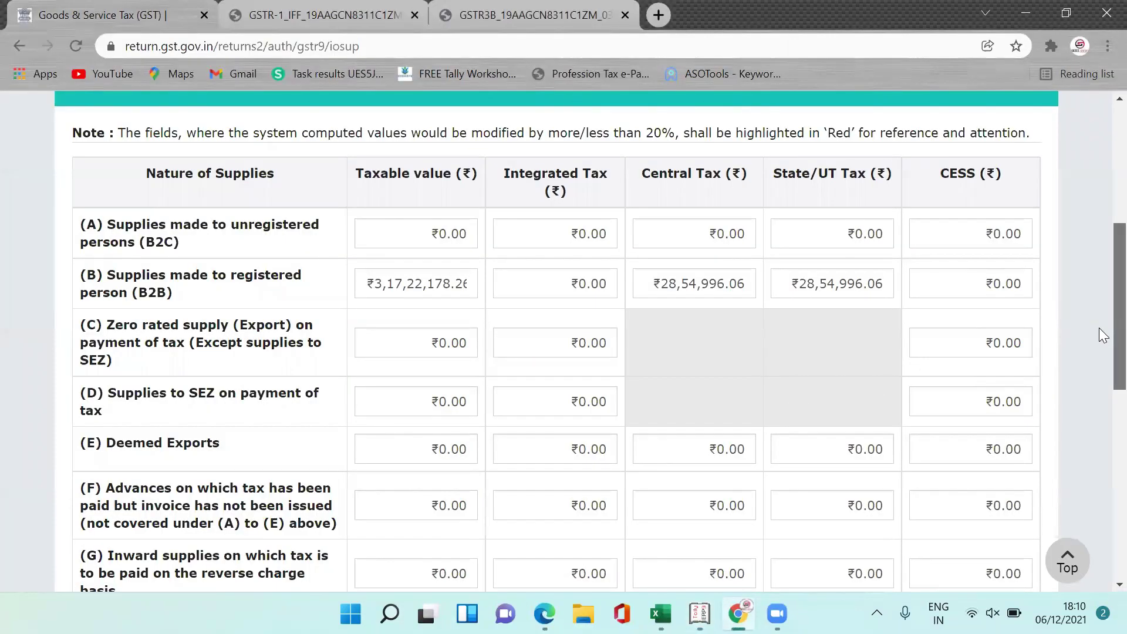
# Review the remaining rows of table 4 down to row N, save the table and return to the GSTR-9 dashboard.
pyautogui.scroll(-1, 1100, 340)
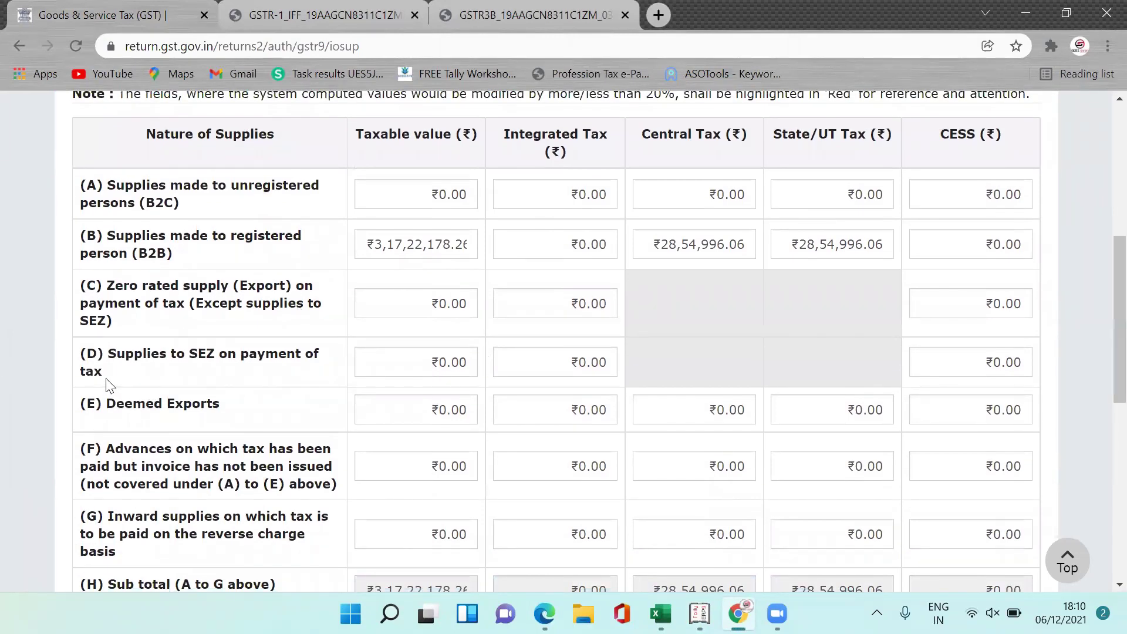
pyautogui.scroll(-5, 1099, 320)
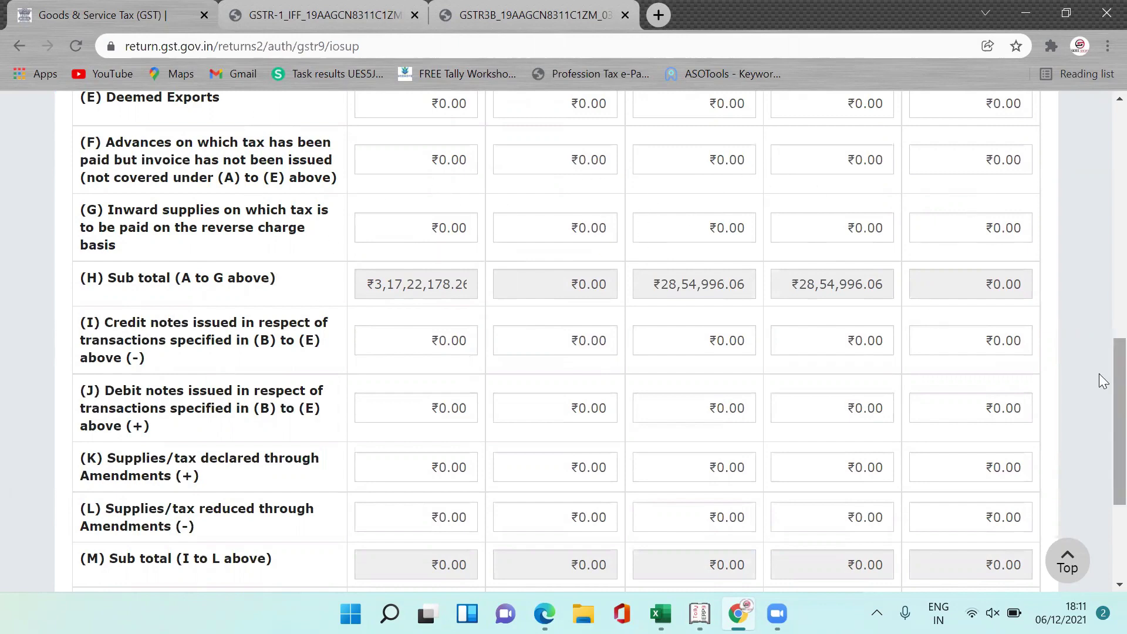
pyautogui.moveTo(1117, 374); pyautogui.dragTo(1117, 400)
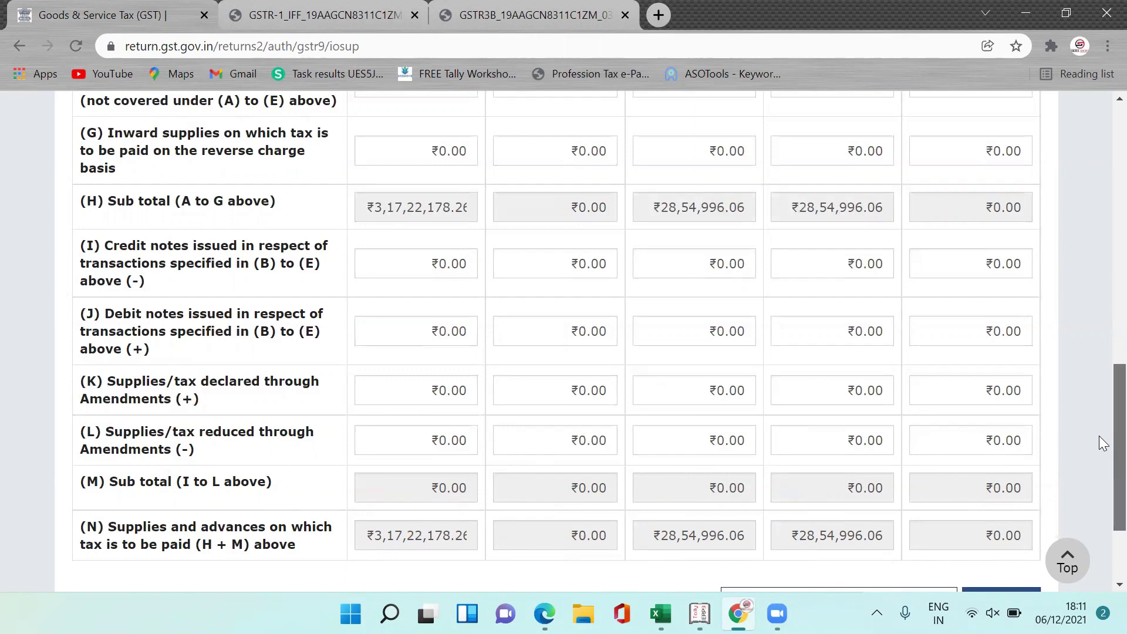
pyautogui.scroll(-3, 637, 480)
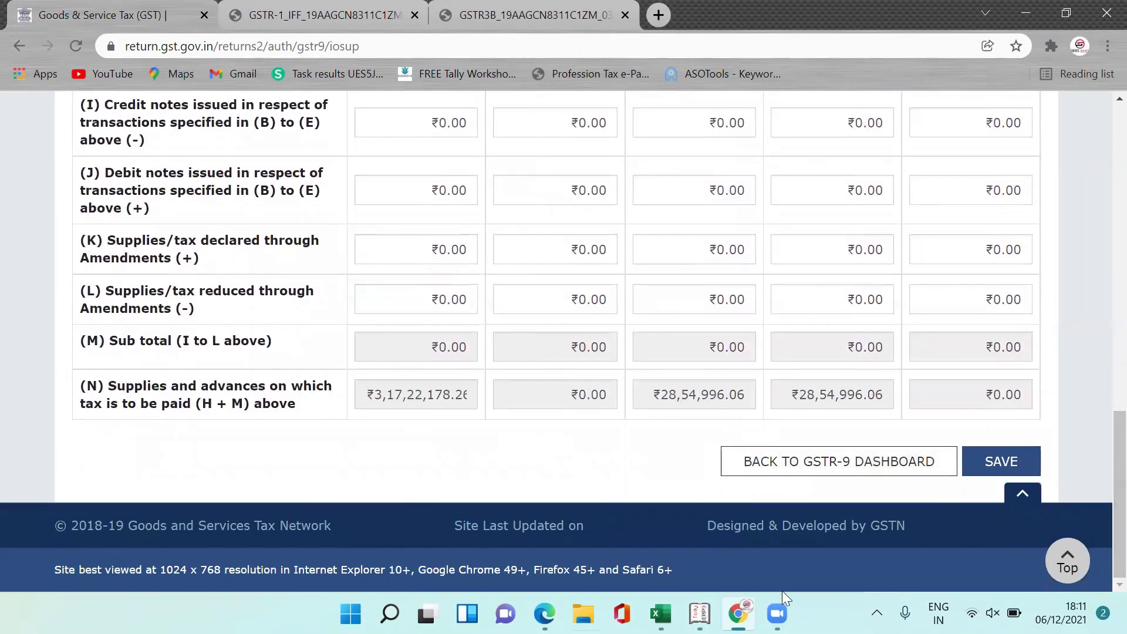
pyautogui.click(1004, 462)
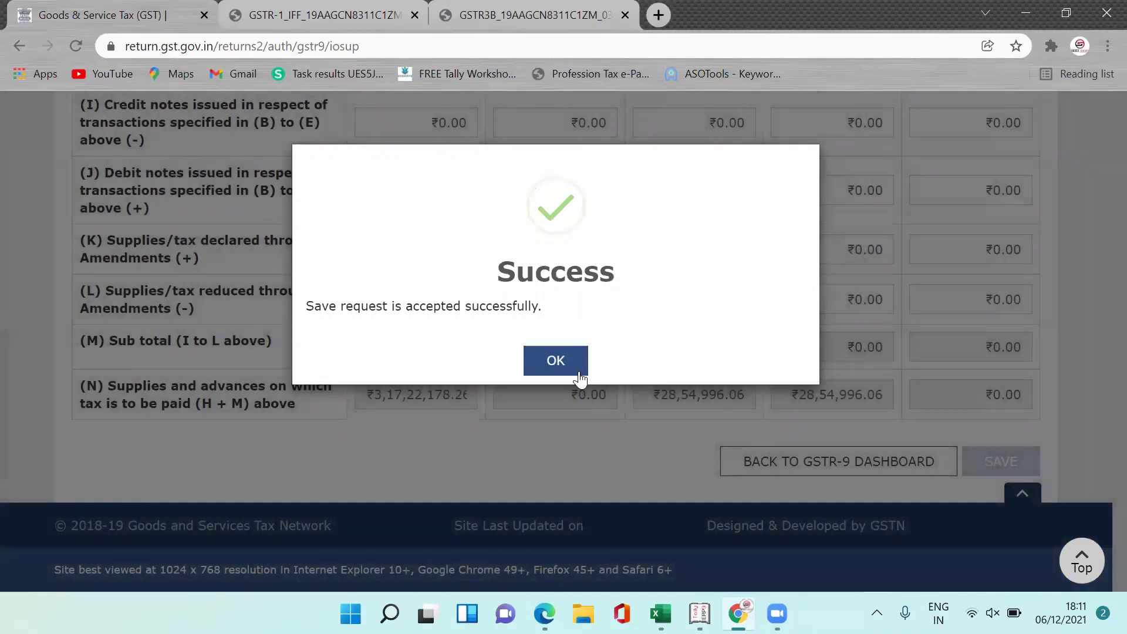
pyautogui.click(579, 376)
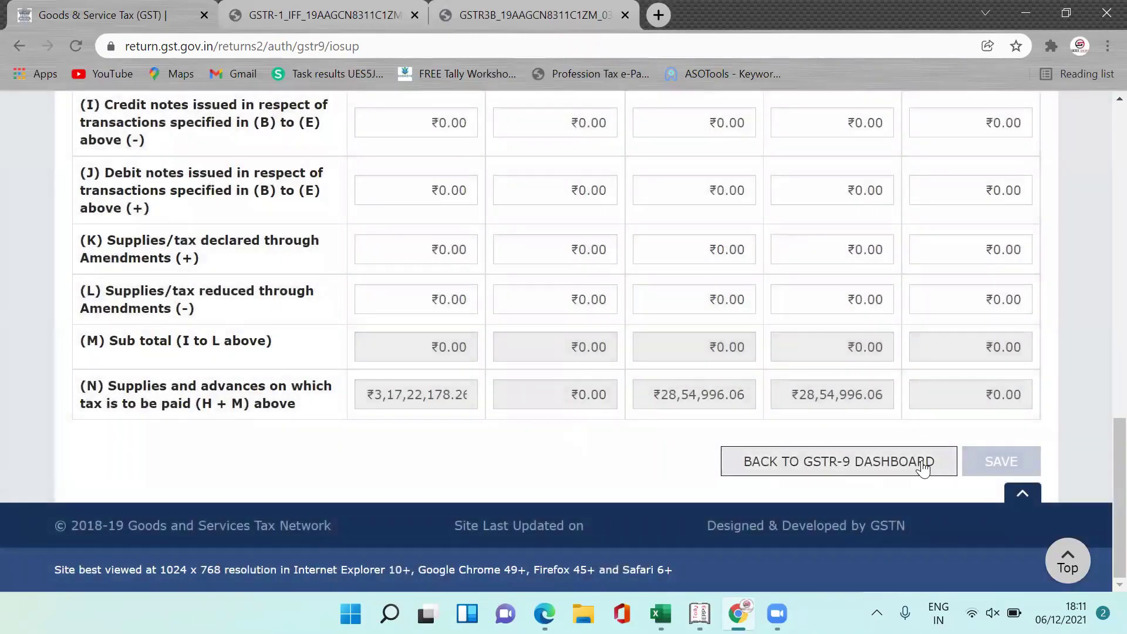
pyautogui.click(922, 462)
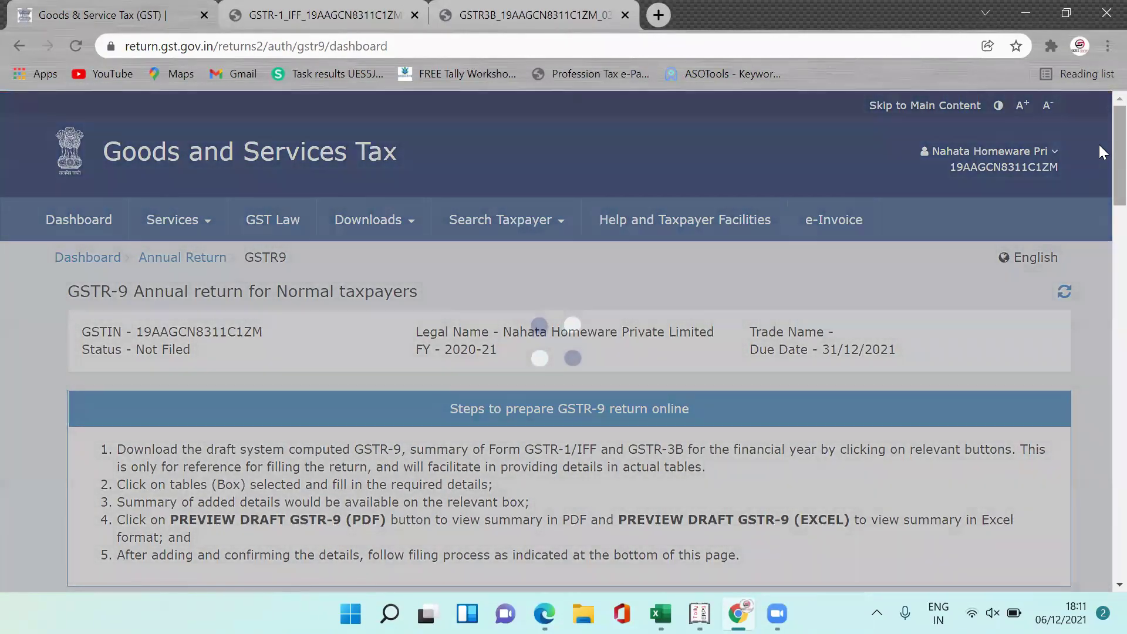
# Open table 5, outward supplies on which tax is not payable, and view its rows (A) to (G).
pyautogui.scroll(-8, 1099, 151)
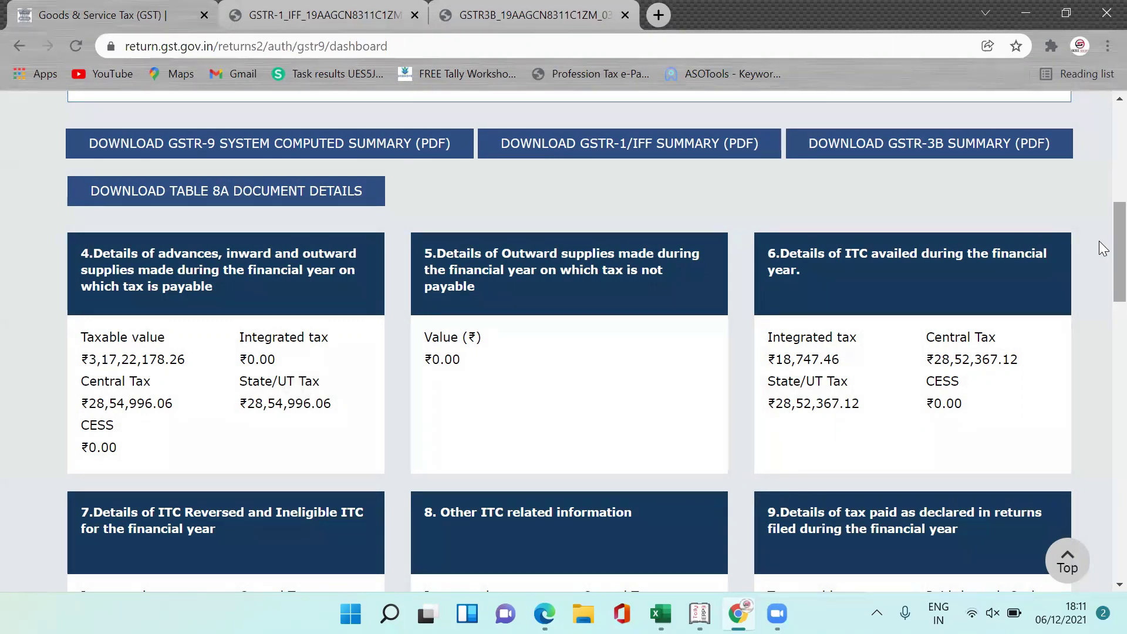
pyautogui.click(561, 270)
pyautogui.scroll(-5, 1098, 171)
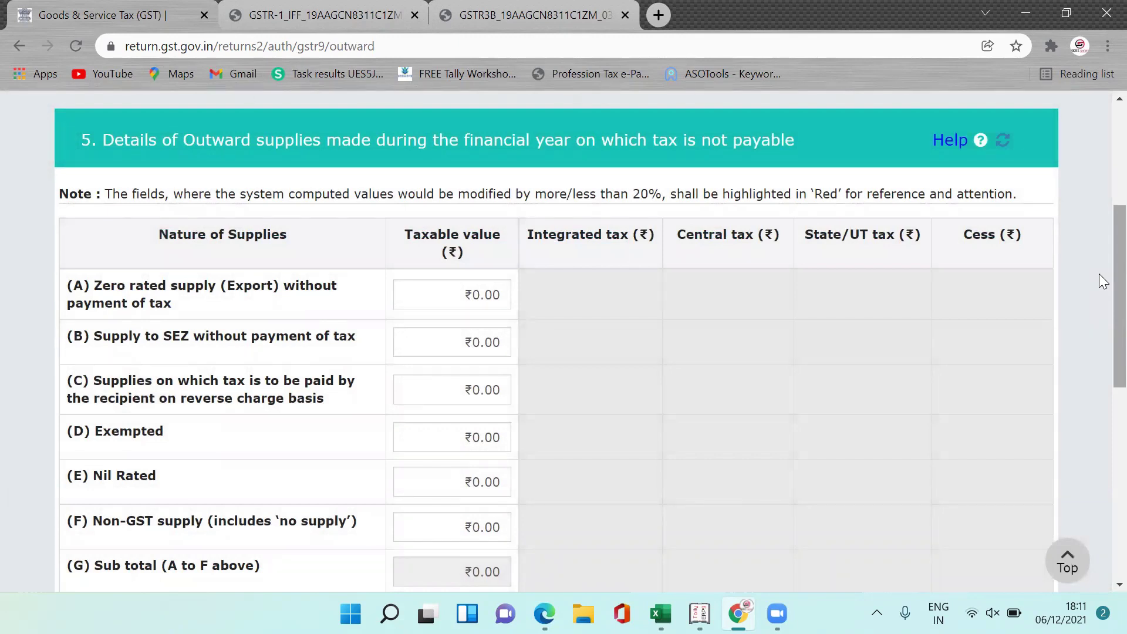
# Switch to the GSTR-FORMAT workbook in Excel and look up the Interest on Fixed Deposit amount in the Profit and Loss sheet.
pyautogui.hotkey('alt', 'Tab')
pyautogui.hotkey('alt', 'Tab')
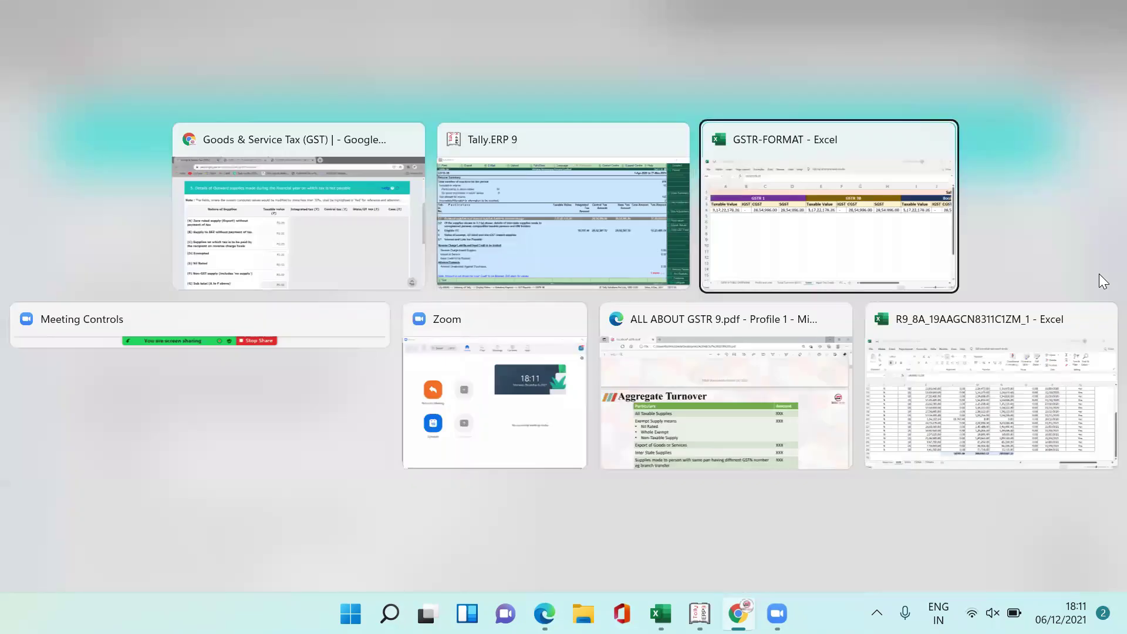
pyautogui.click(276, 561)
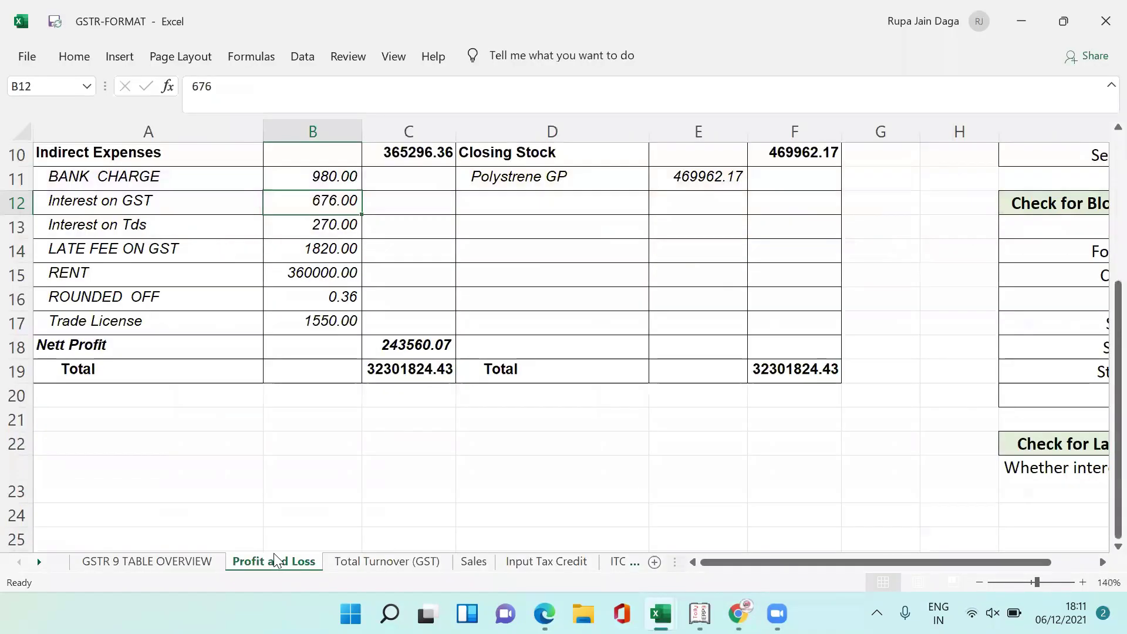
pyautogui.click(495, 203)
pyautogui.press('Up')
pyautogui.press('Up')
pyautogui.press('Up')
pyautogui.press('Up')
pyautogui.press('Up')
pyautogui.press('Up')
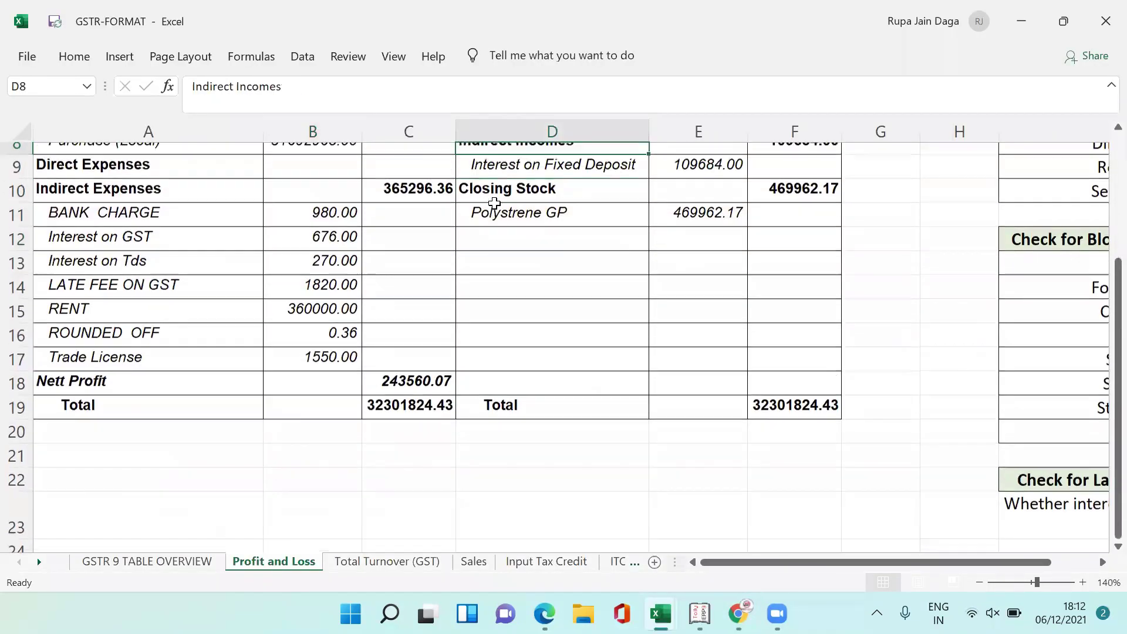
pyautogui.press('Down')
pyautogui.press('Down')
pyautogui.press('Down')
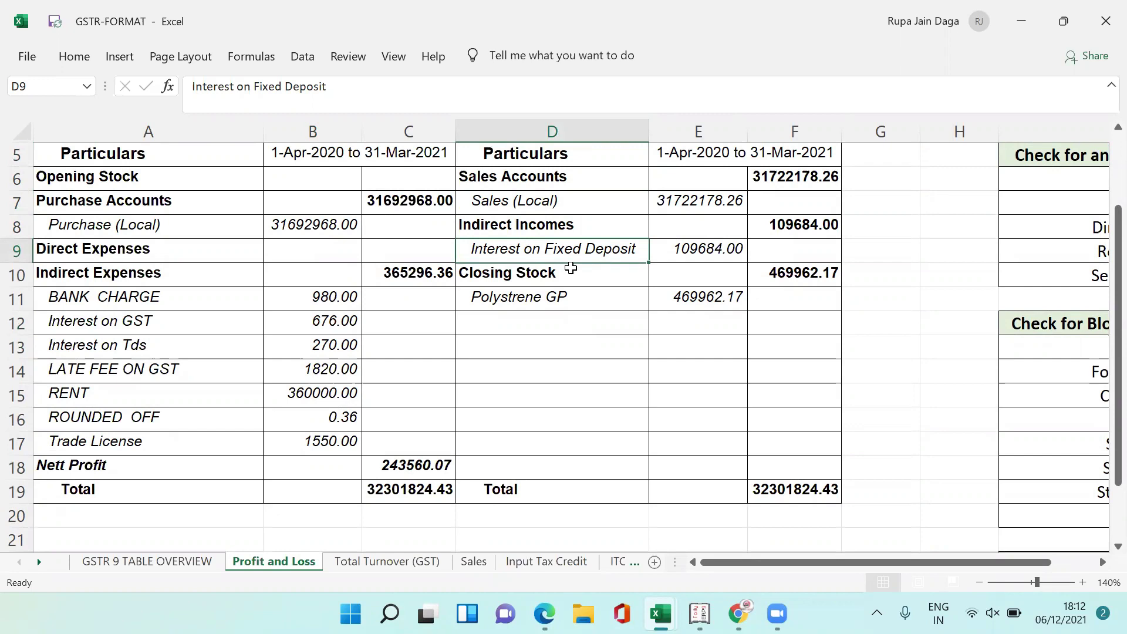
pyautogui.press('Right')
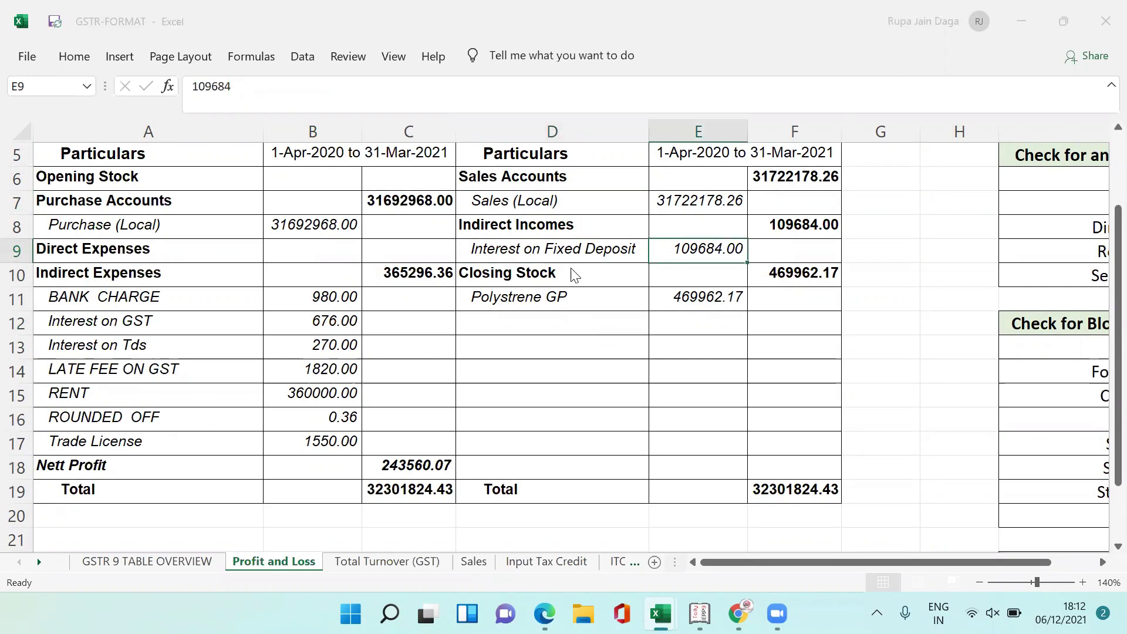
# Back on the GST portal, enter 109684 as the taxable value of row (D) Exempted in table 5 and save, accepting the confirmation.
pyautogui.hotkey('alt', 'Tab')
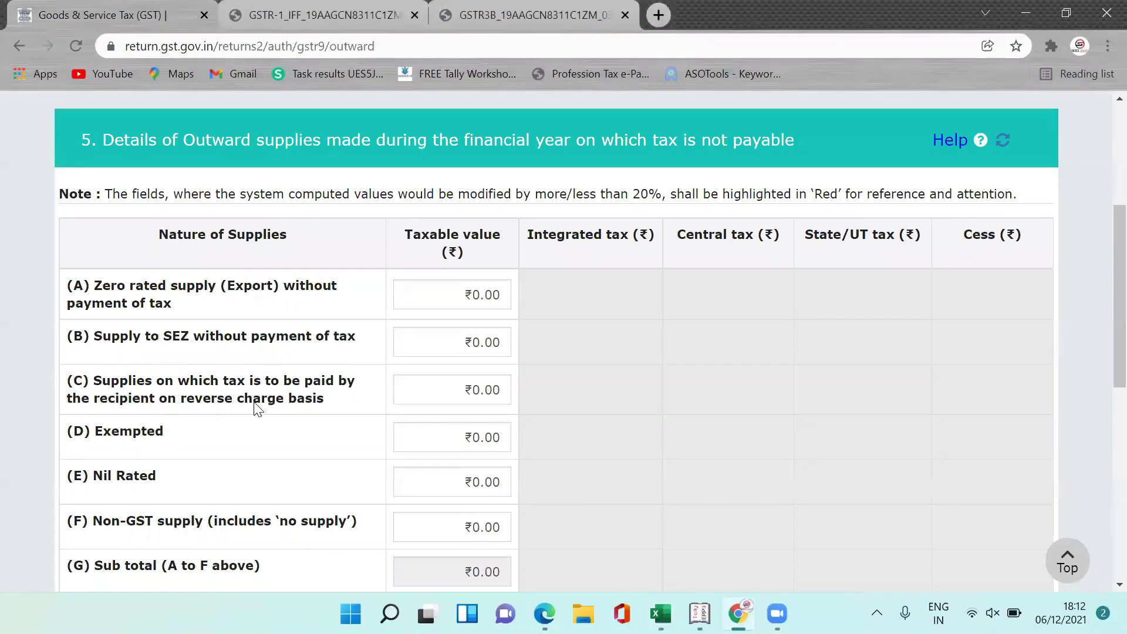
pyautogui.click(491, 436)
pyautogui.write('1')
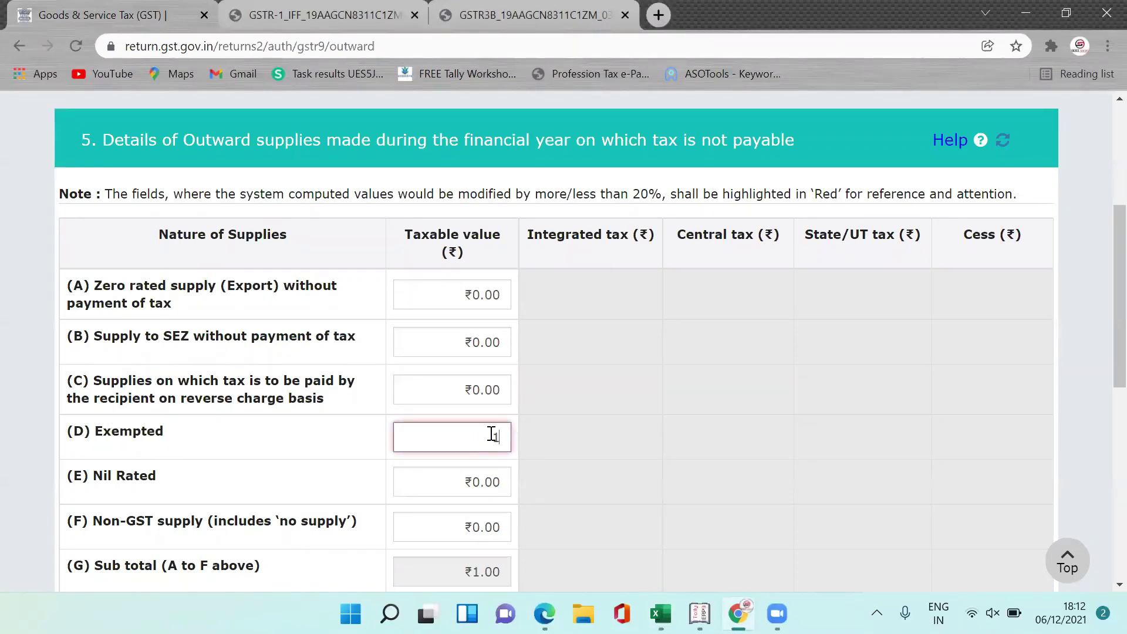
pyautogui.write('09684')
pyautogui.press('Return')
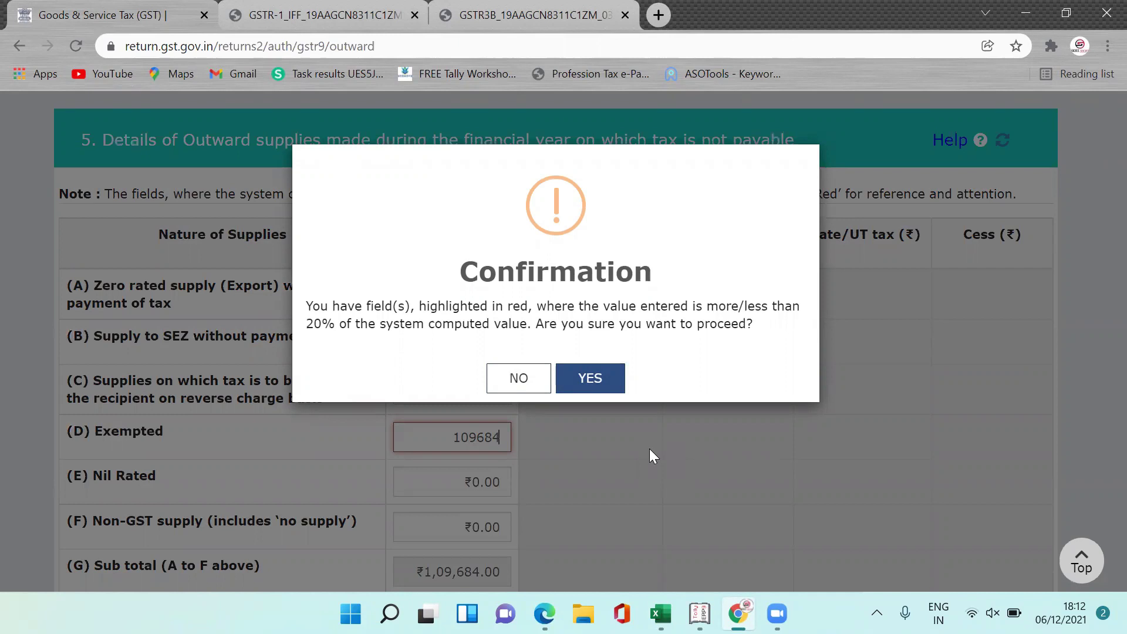
pyautogui.click(584, 379)
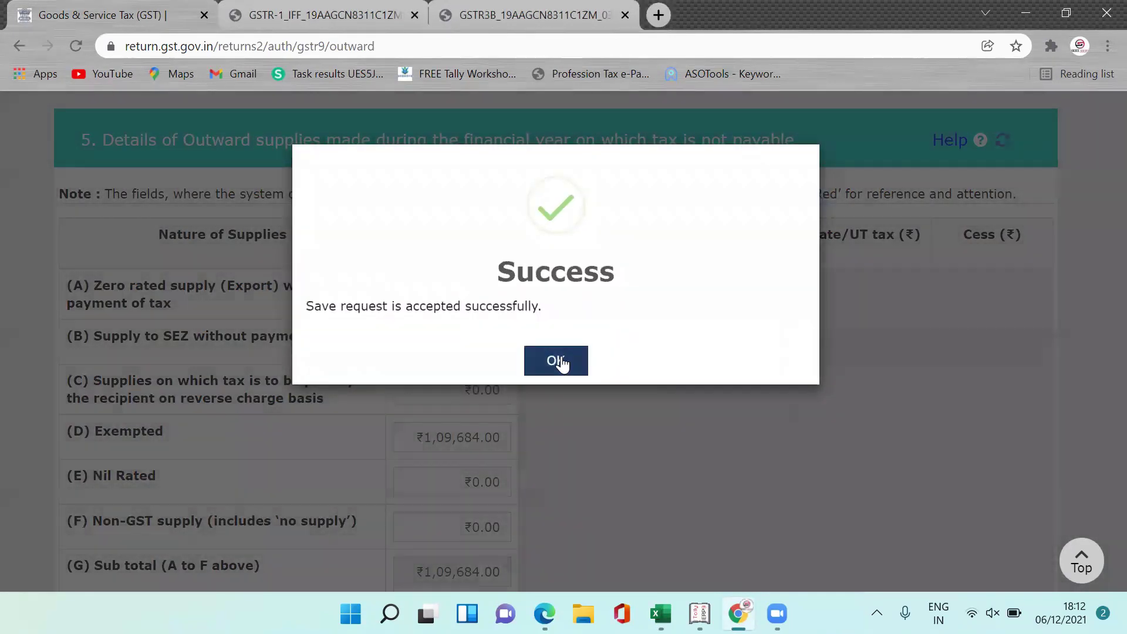
pyautogui.click(557, 359)
# Review the remaining rows of table 5 down to the total turnover in row (N) and return to the GSTR-9 dashboard.
pyautogui.scroll(-3, 1099, 315)
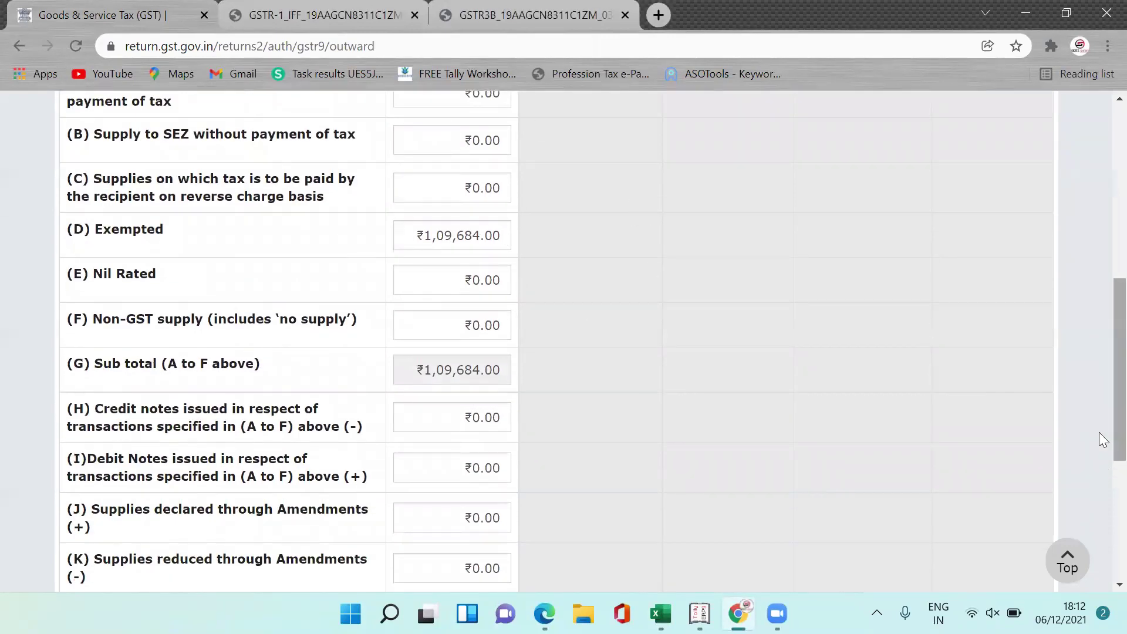
pyautogui.scroll(-1, 1101, 423)
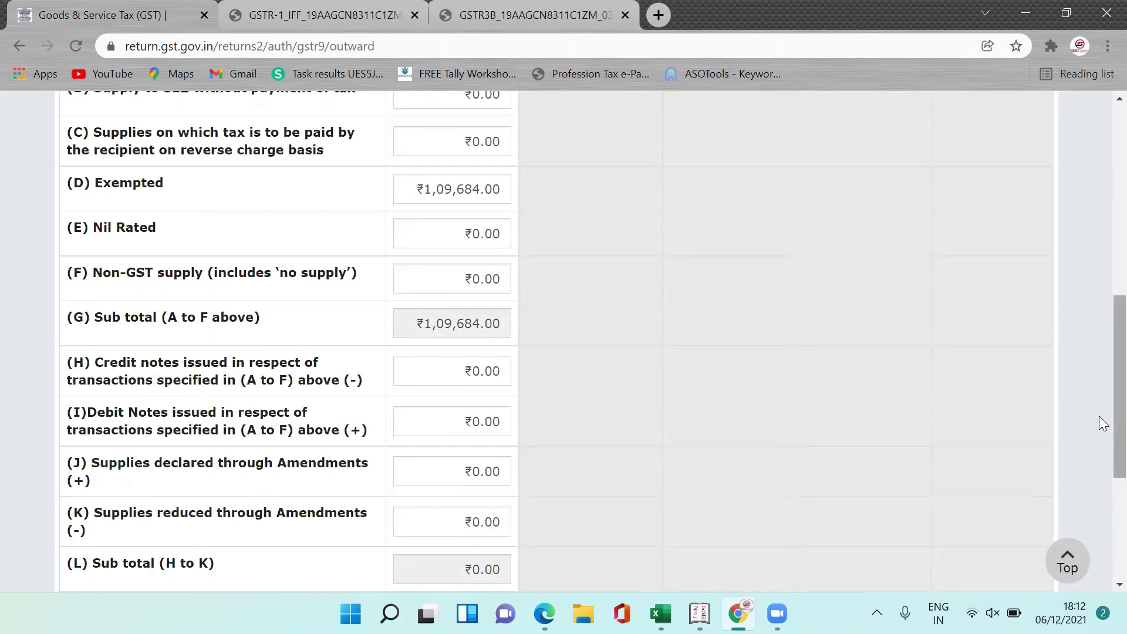
pyautogui.scroll(-5, 1098, 512)
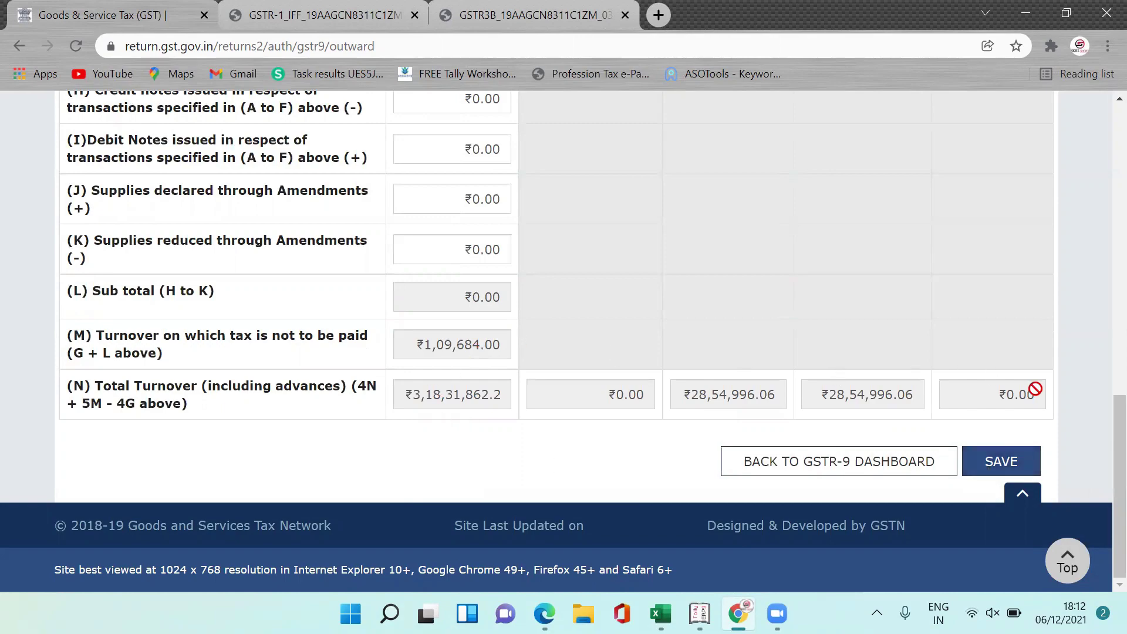
pyautogui.click(919, 462)
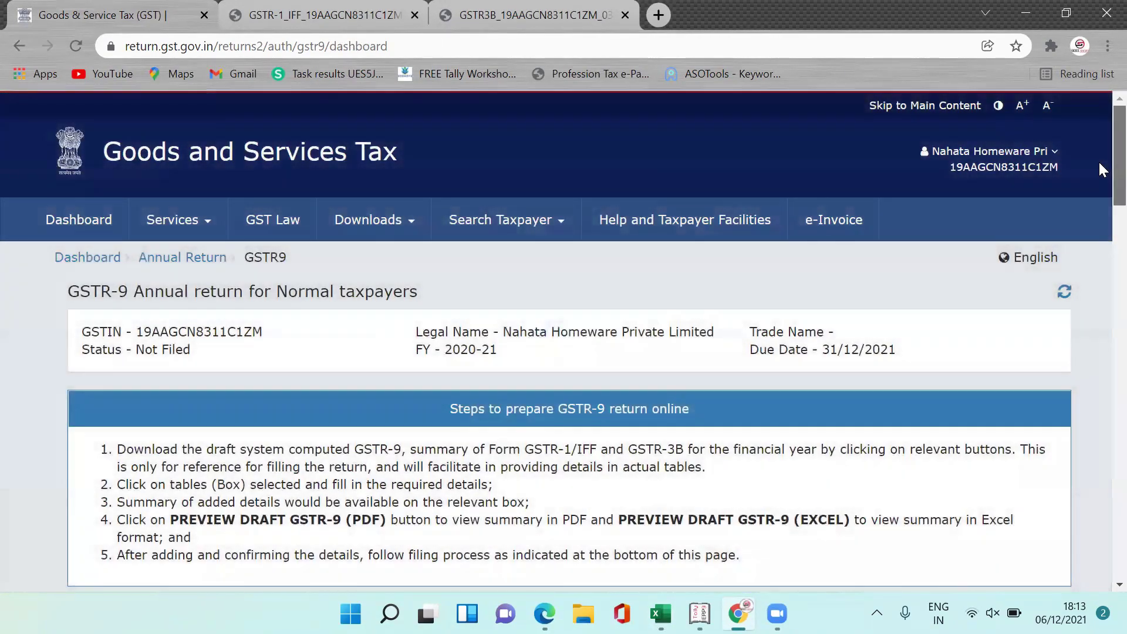
# Open table 9, tax paid as declared in returns, examine its tax payable and paid columns, and return to the GSTR-9 dashboard.
pyautogui.scroll(-10, 1098, 260)
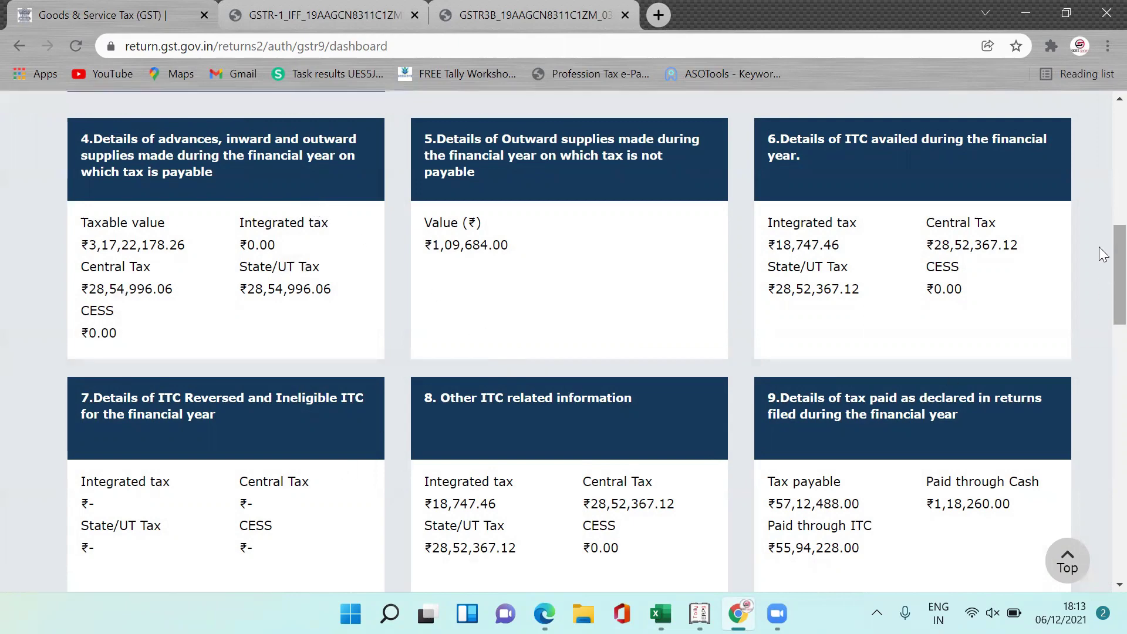
pyautogui.scroll(-3, 1100, 282)
pyautogui.scroll(-3, 1101, 314)
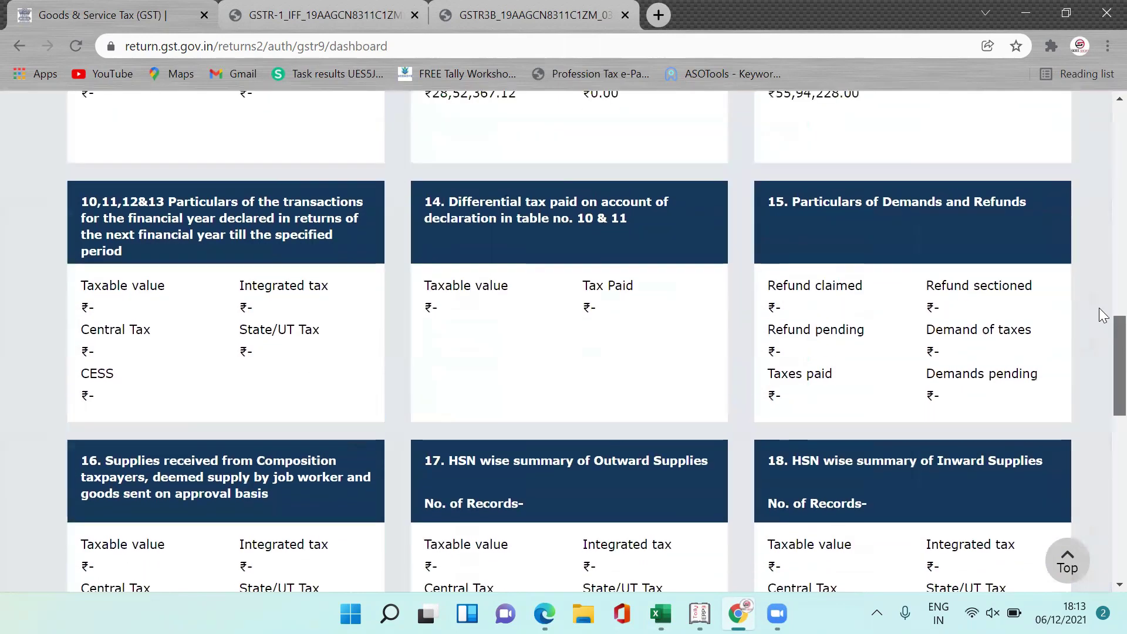
pyautogui.scroll(4, 1100, 299)
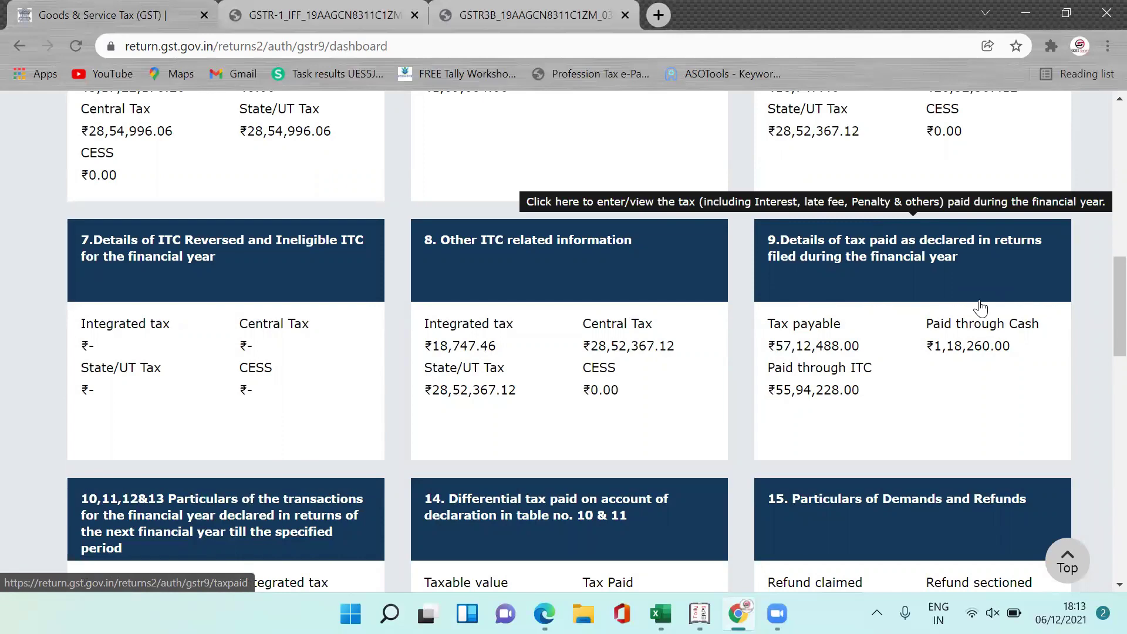
pyautogui.click(1008, 287)
pyautogui.scroll(-5, 1098, 209)
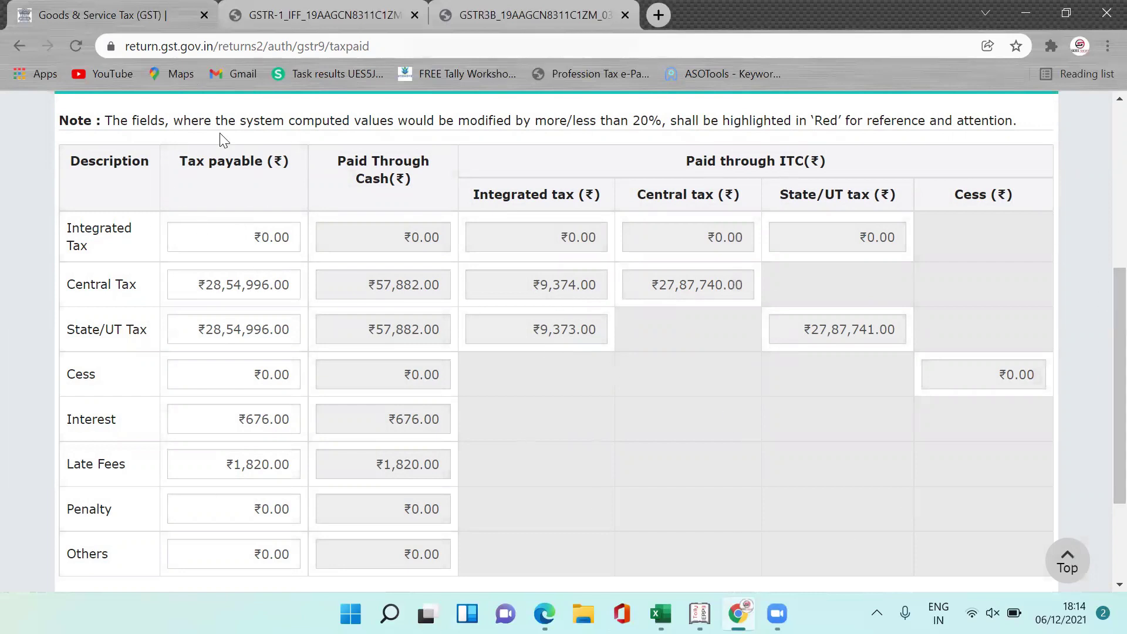
pyautogui.moveTo(240, 545)
pyautogui.scroll(-3, 1056, 423)
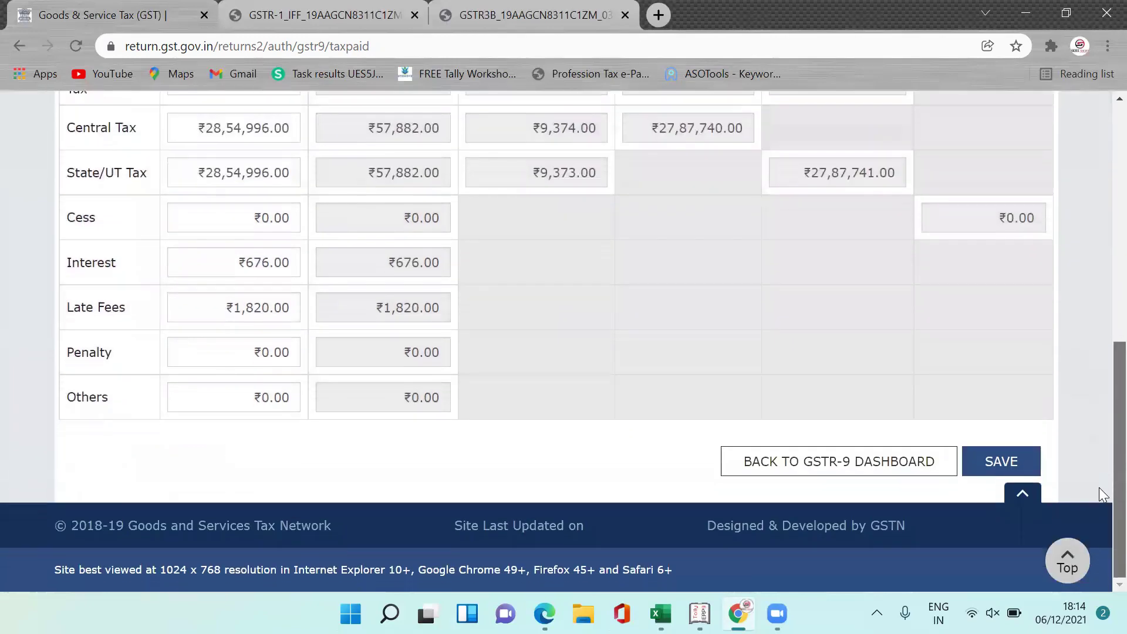
pyautogui.click(858, 465)
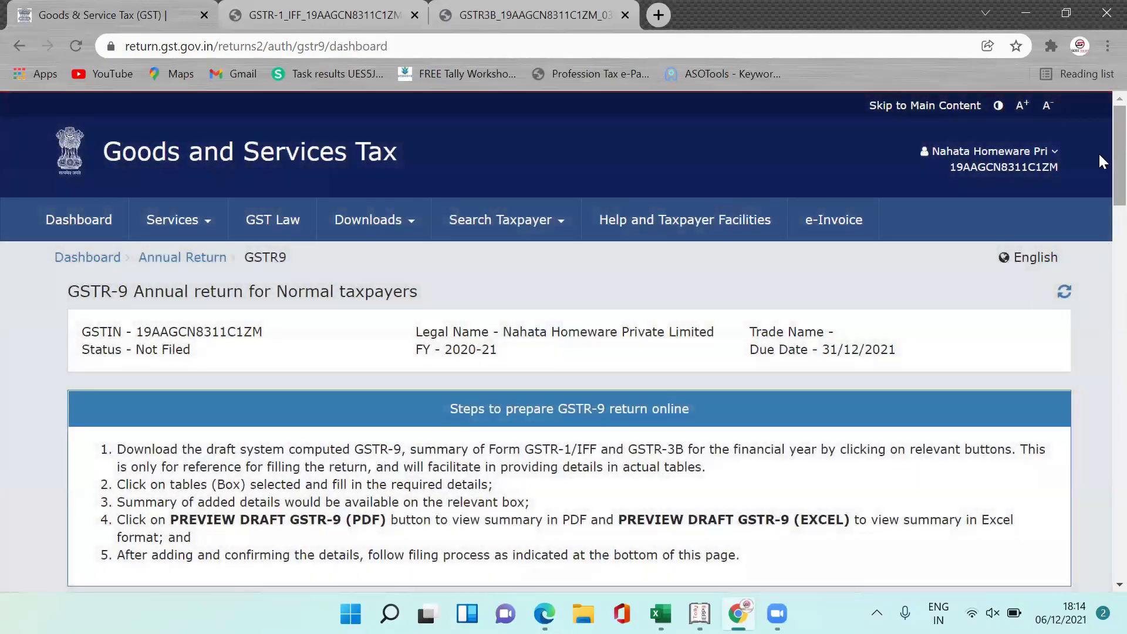
# Reopen table 4 to check the tax amounts in row (N), supplies and advances on which tax is payable, and return to the dashboard.
pyautogui.scroll(-9, 1099, 221)
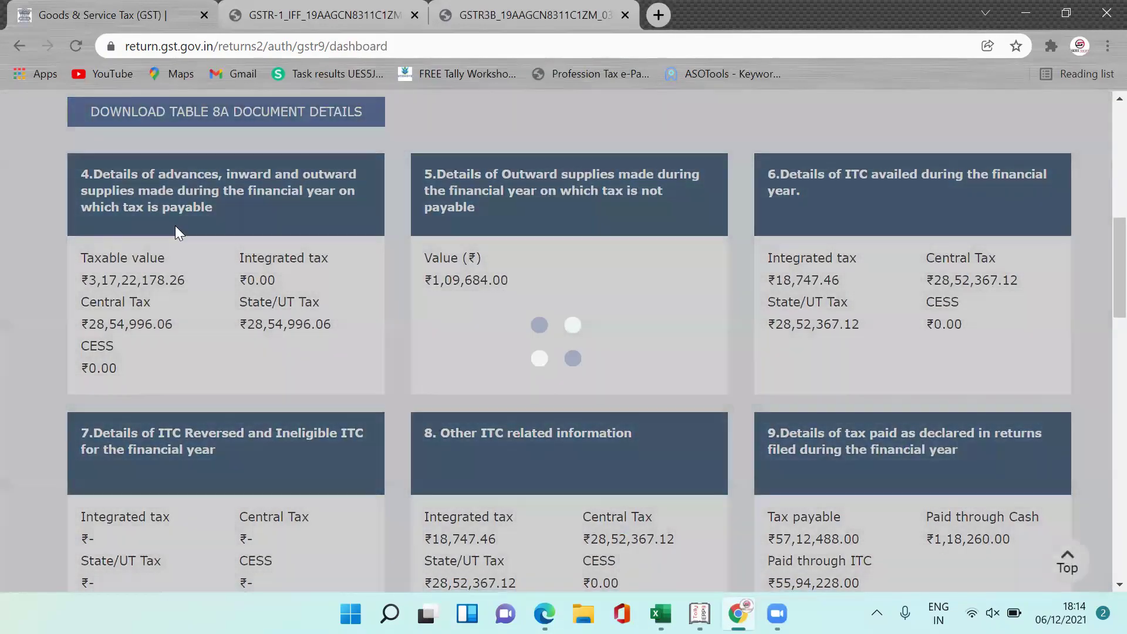
pyautogui.click(271, 252)
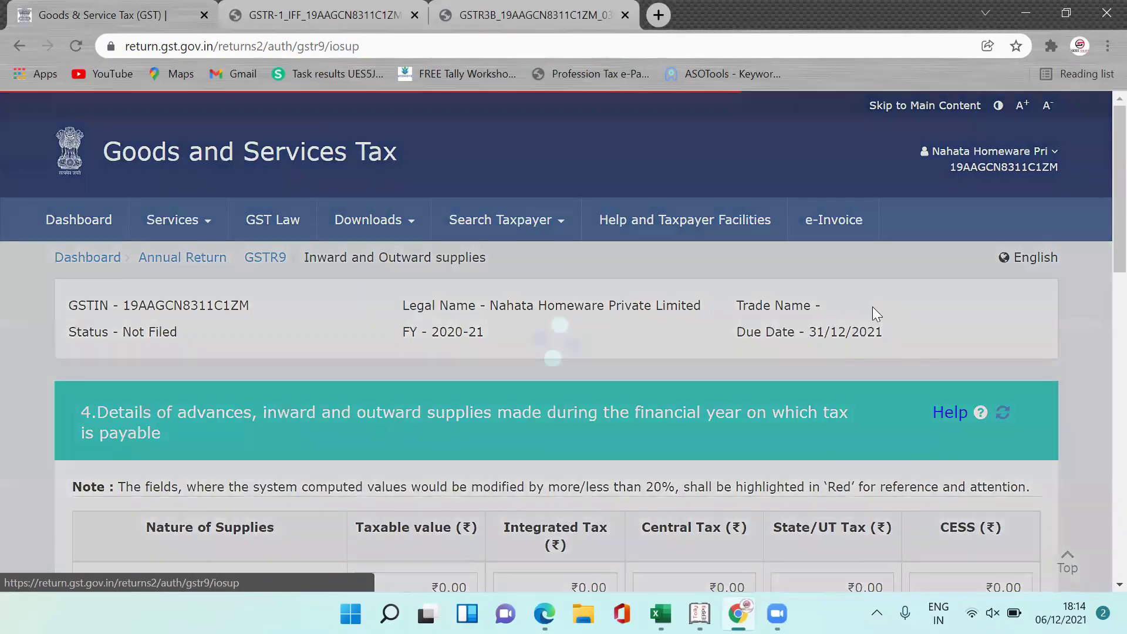
pyautogui.scroll(-11, 1097, 177)
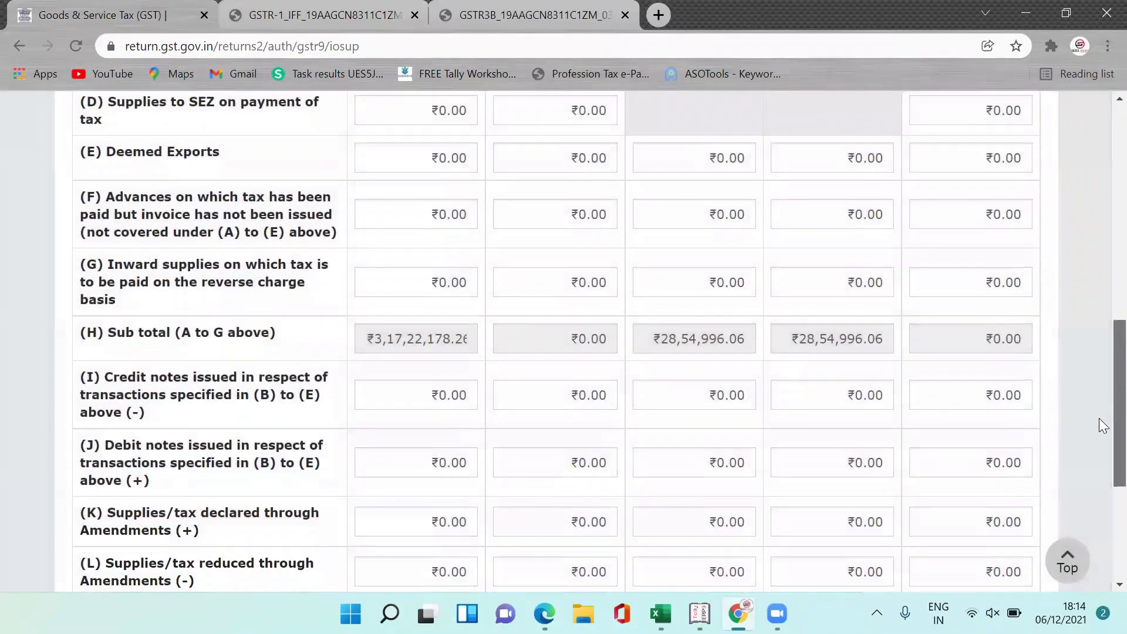
pyautogui.scroll(-4, 1099, 418)
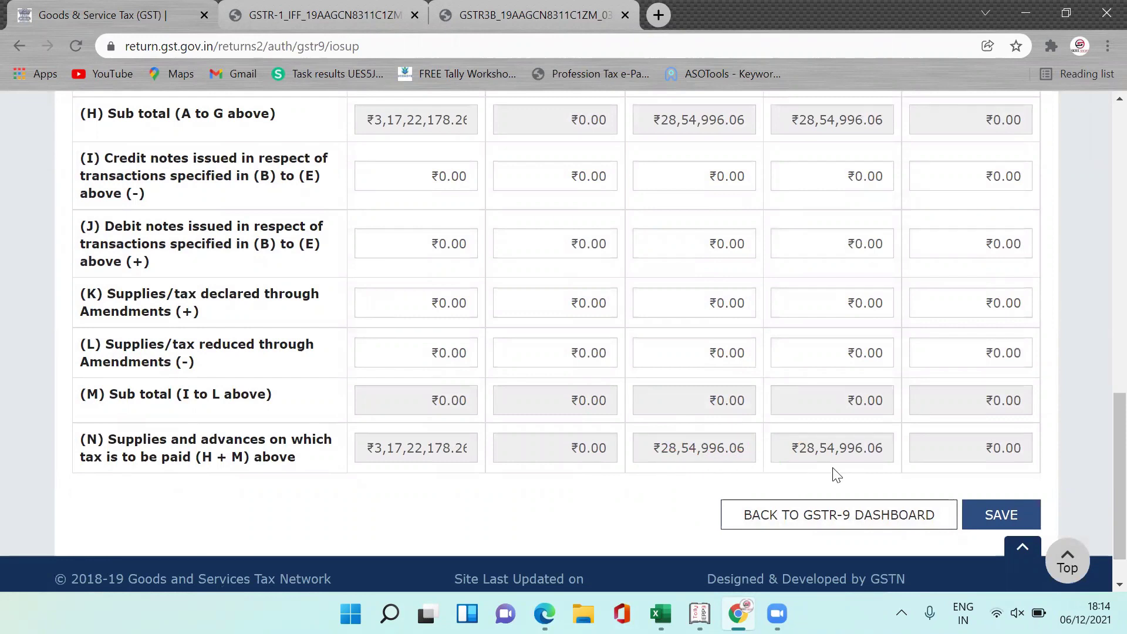
pyautogui.click(935, 524)
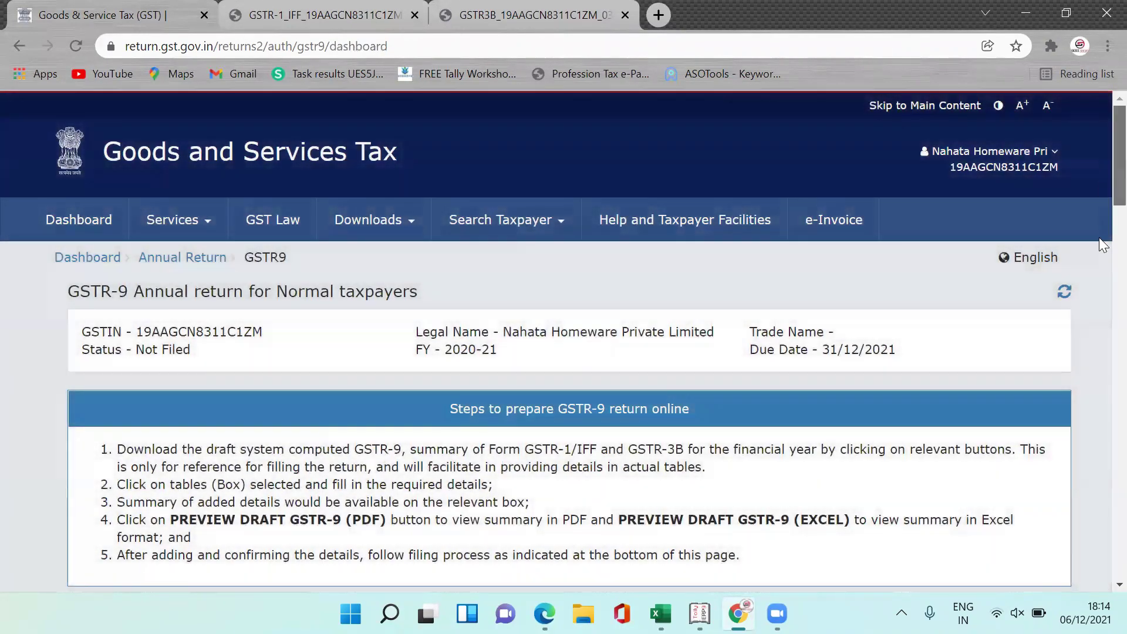
# Reopen table 9, check its tax payable against table 4, save the table and return to the GSTR-9 dashboard.
pyautogui.scroll(-10, 1099, 276)
pyautogui.scroll(-4, 1098, 333)
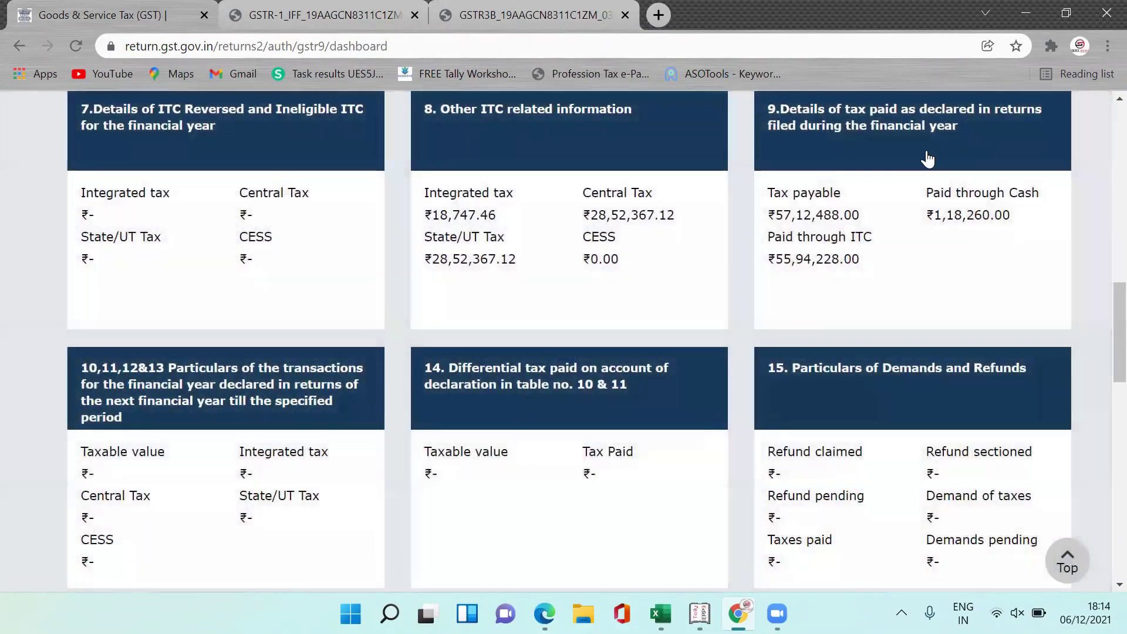
pyautogui.click(927, 154)
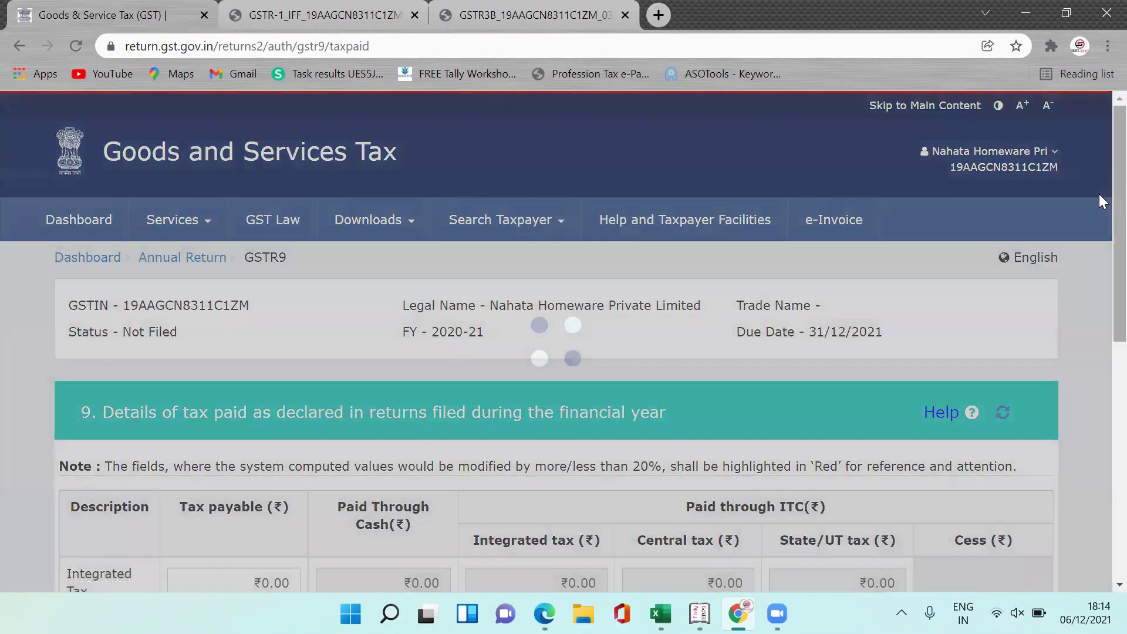
pyautogui.scroll(-4, 1099, 264)
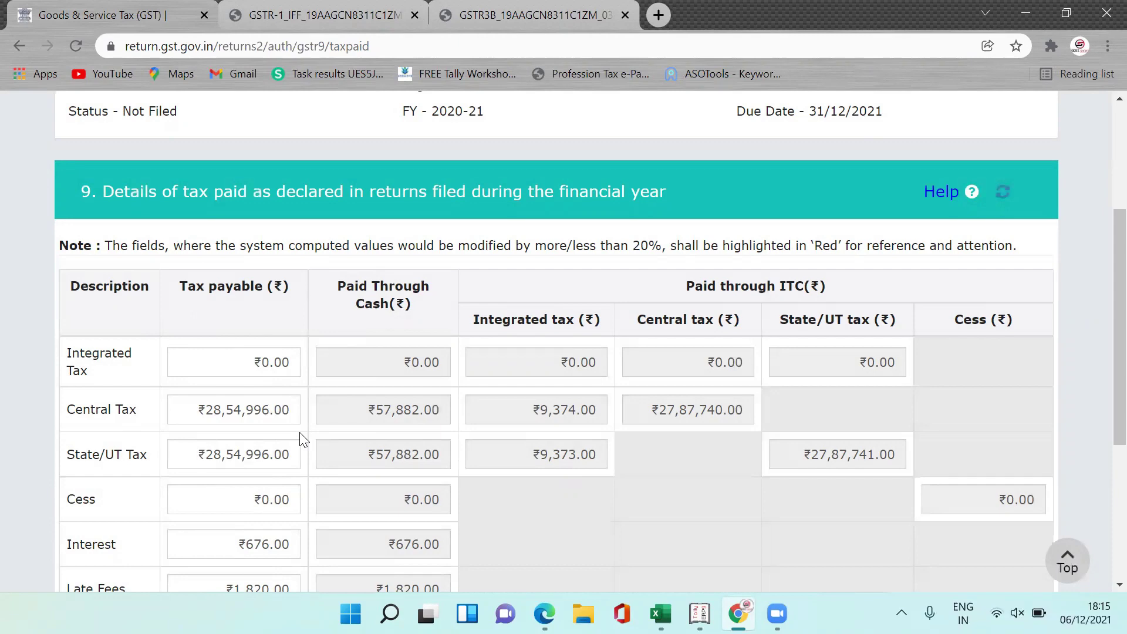
pyautogui.moveTo(1104, 254); pyautogui.dragTo(1100, 411)
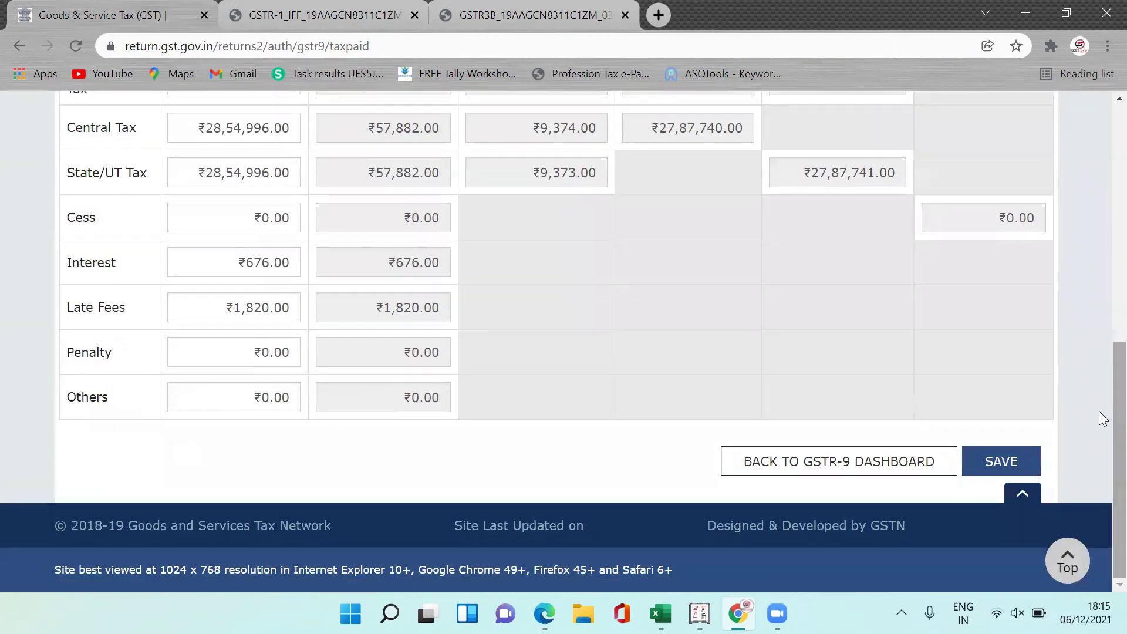
pyautogui.click(1003, 464)
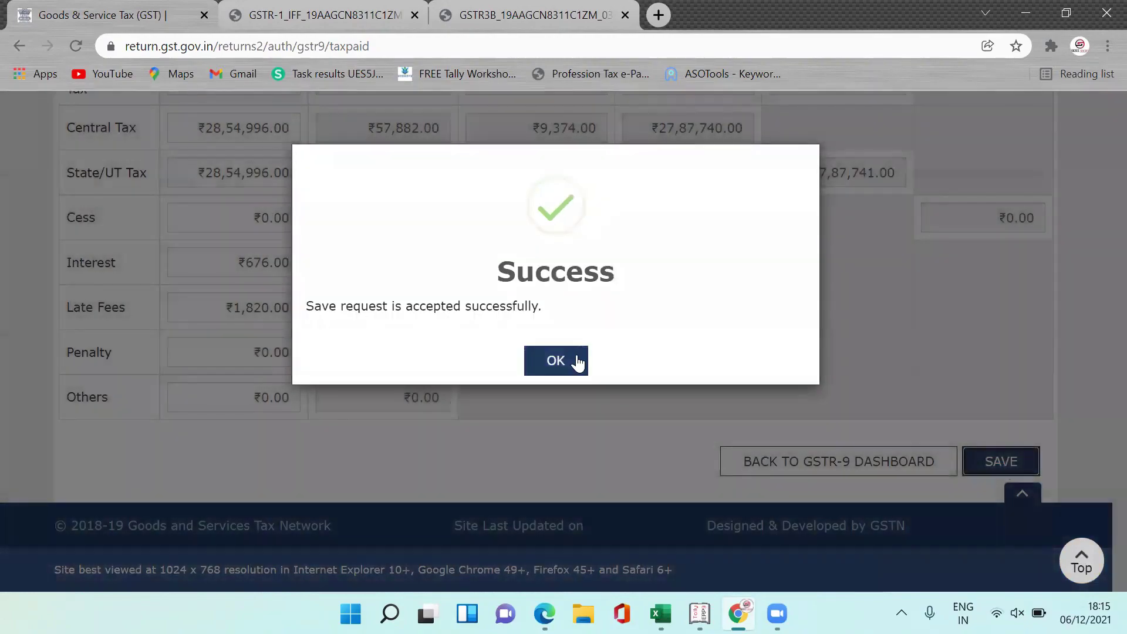
pyautogui.click(578, 361)
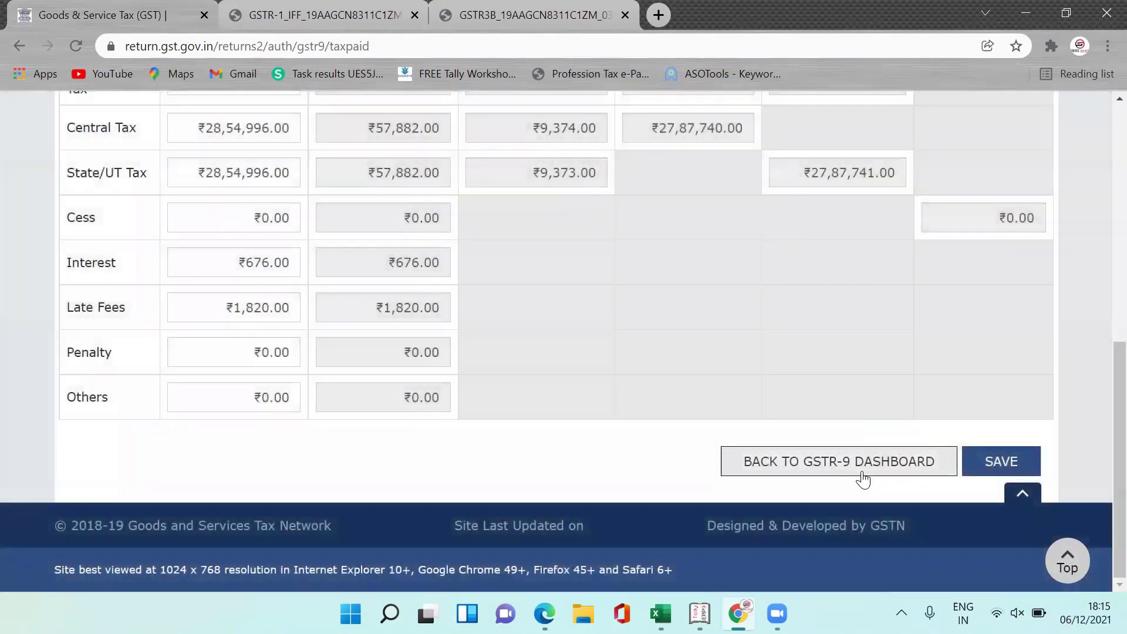
pyautogui.click(864, 470)
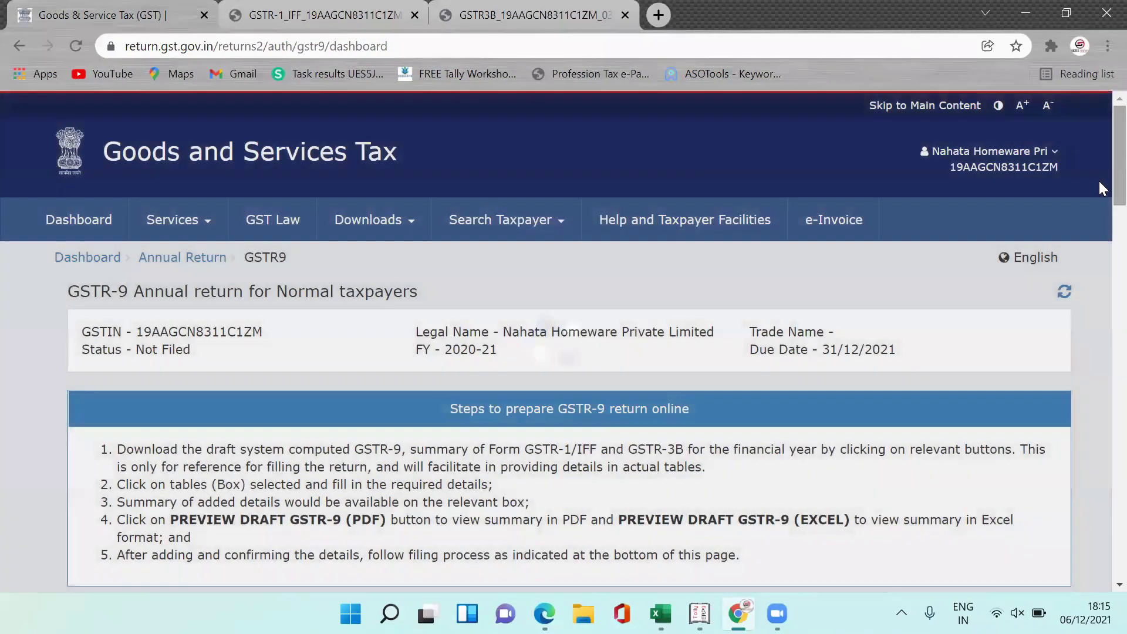
# Switch to the Excel workbook's GSTR 9 TABLE OVERVIEW sheet and examine the Sales block listing the source for tables 4, 5 and 9.
pyautogui.moveTo(1097, 179); pyautogui.dragTo(1101, 263)
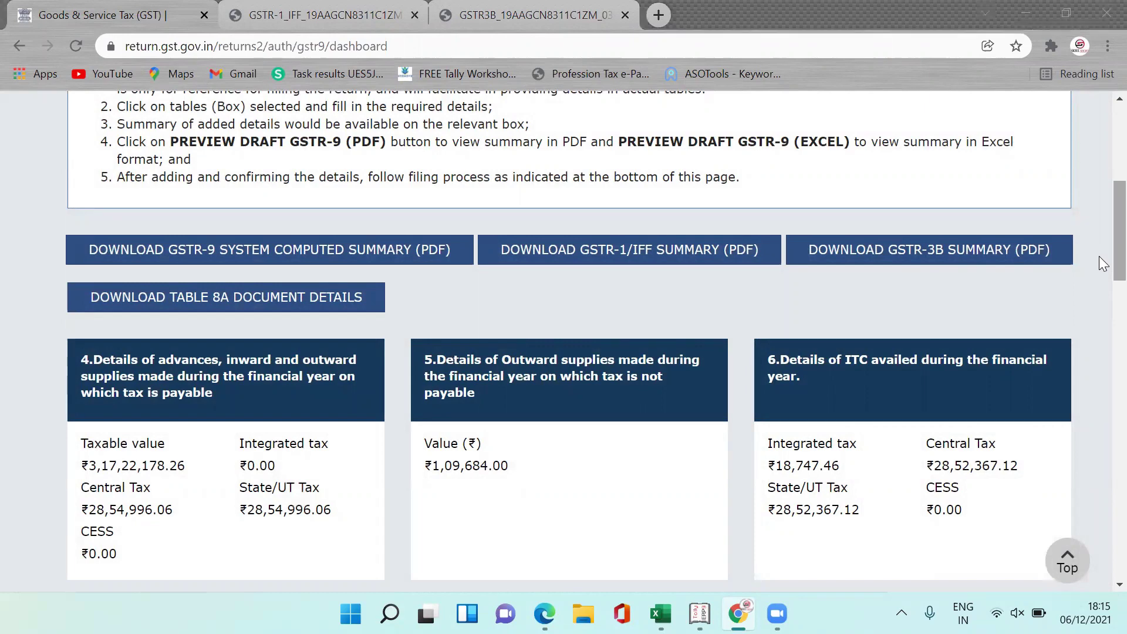
pyautogui.hotkey('alt', 'Tab')
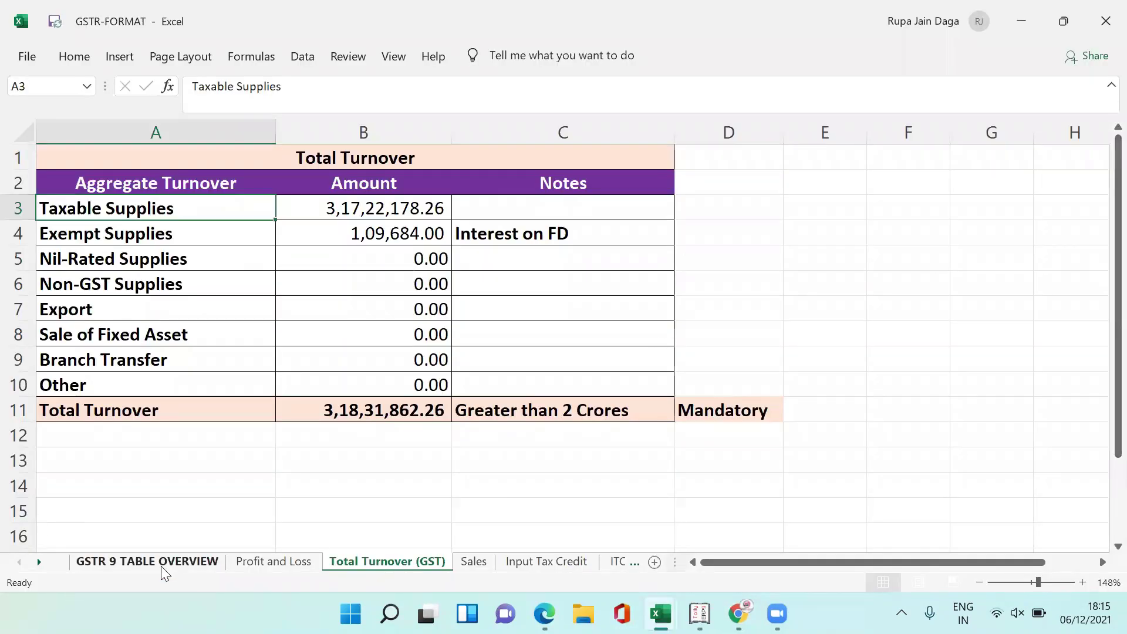
pyautogui.click(160, 564)
pyautogui.click(390, 445)
pyautogui.press('Down')
pyautogui.press('Down')
pyautogui.press('Down')
pyautogui.press('Down')
pyautogui.press('Down')
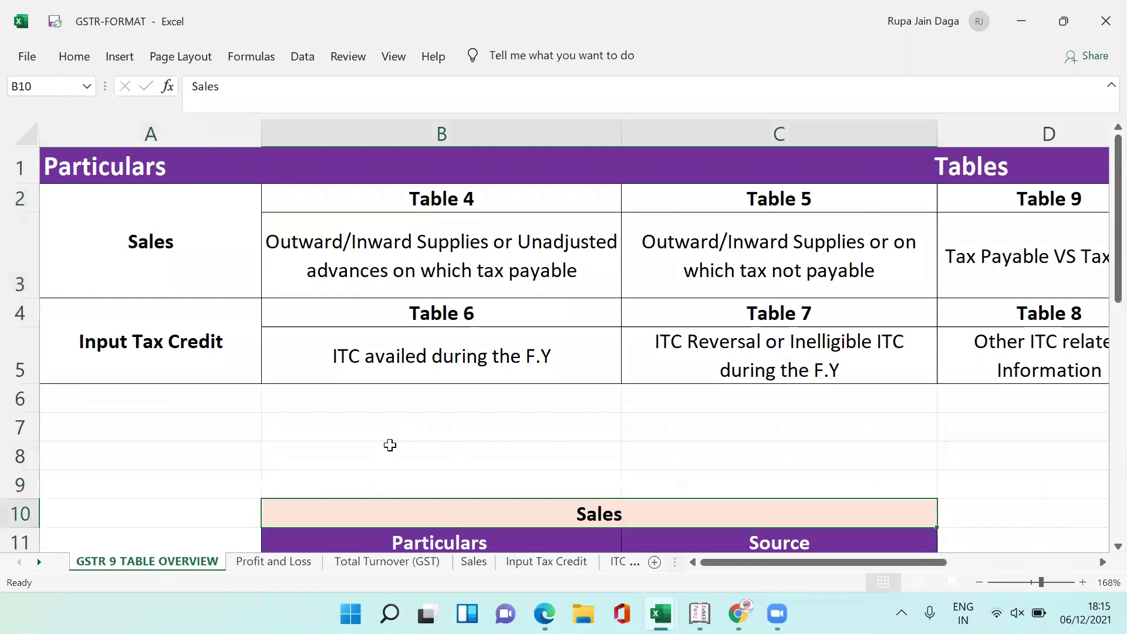
pyautogui.press('Up')
pyautogui.press('Right')
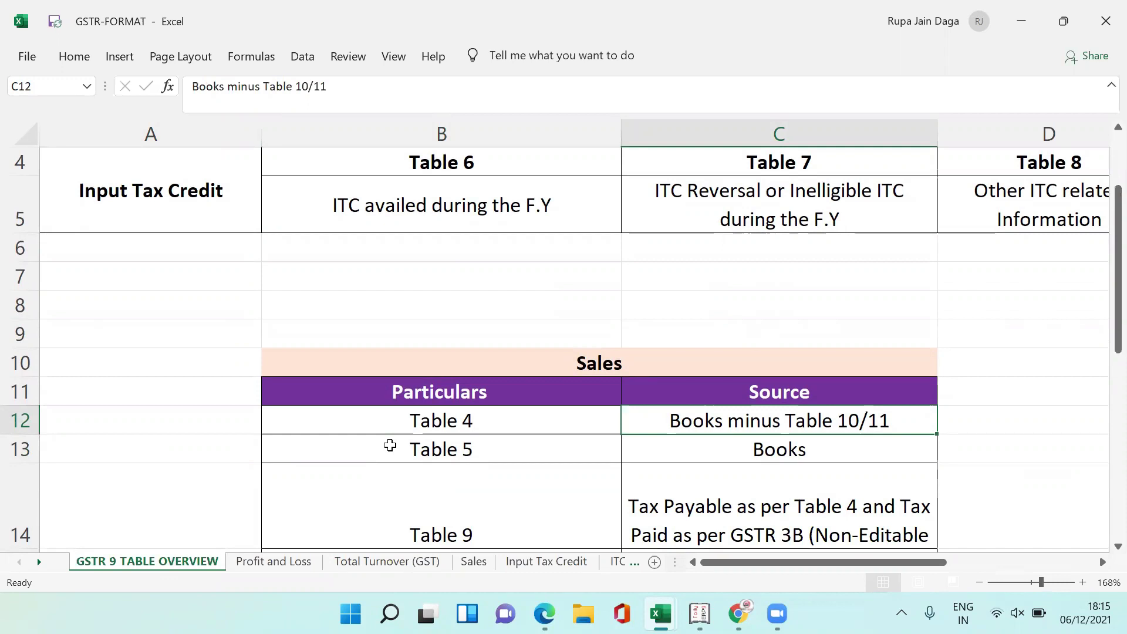
# Examine the Sales block's sources for tables 5, 9, 10 and 11 in the GSTR 9 TABLE OVERVIEW sheet.
pyautogui.press('Down')
pyautogui.press('Left')
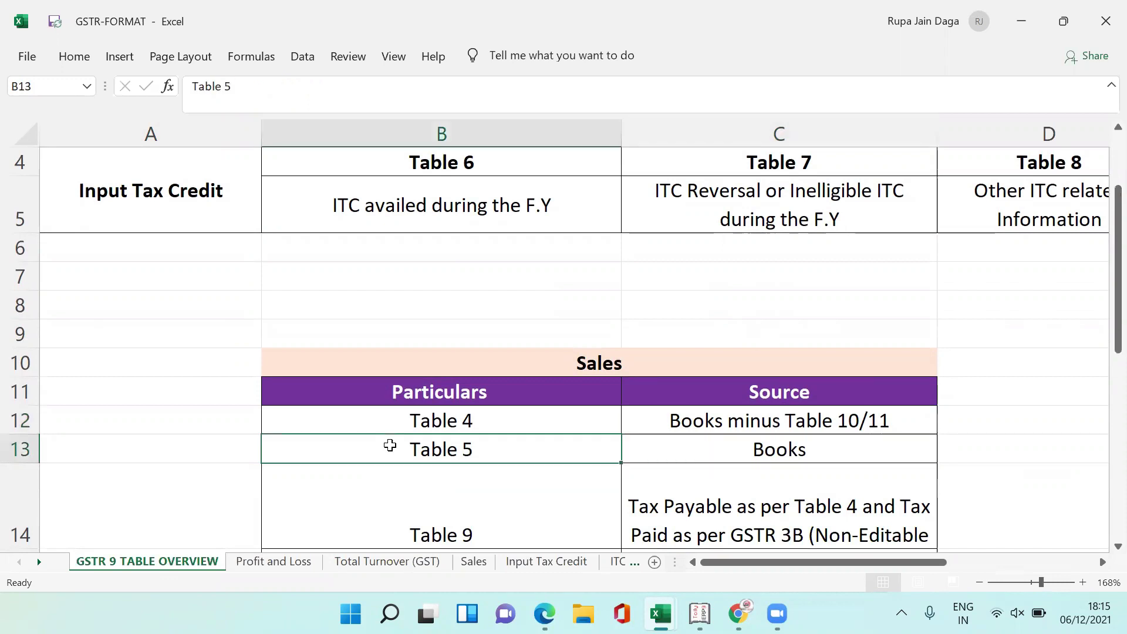
pyautogui.press('Right')
pyautogui.press('Down')
pyautogui.press('Down')
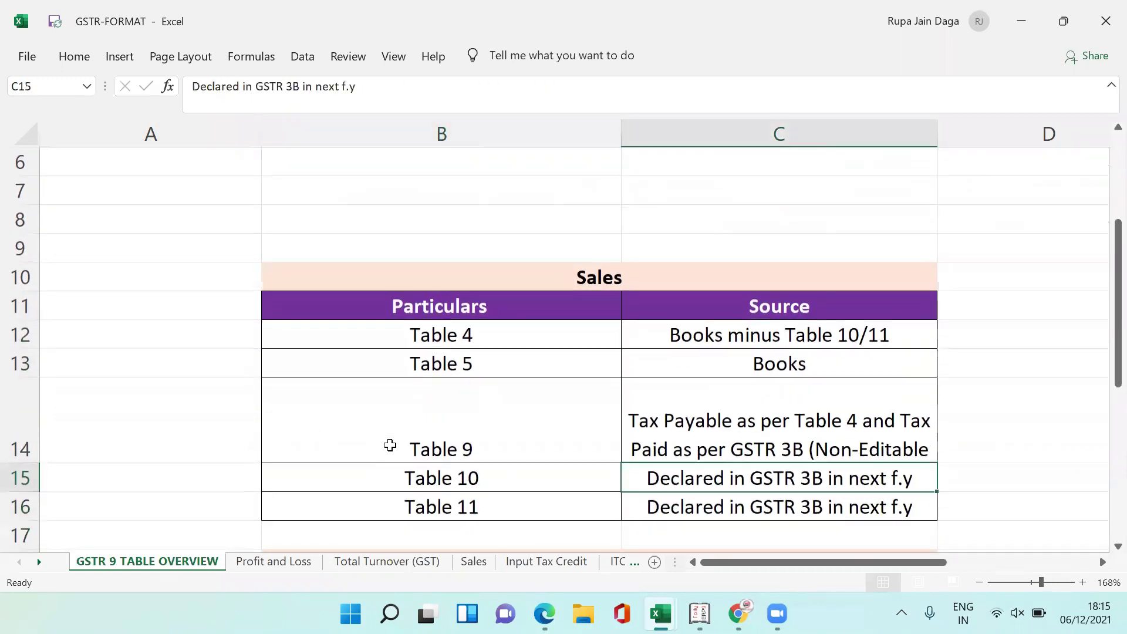
pyautogui.press('Up')
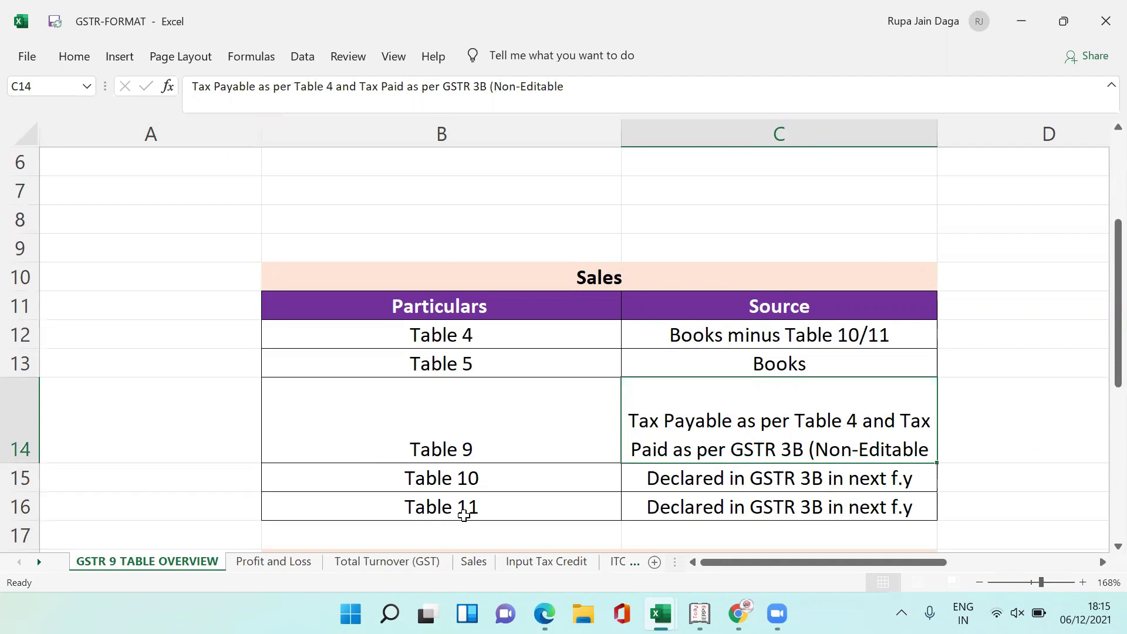
pyautogui.click(495, 472)
pyautogui.press('Right')
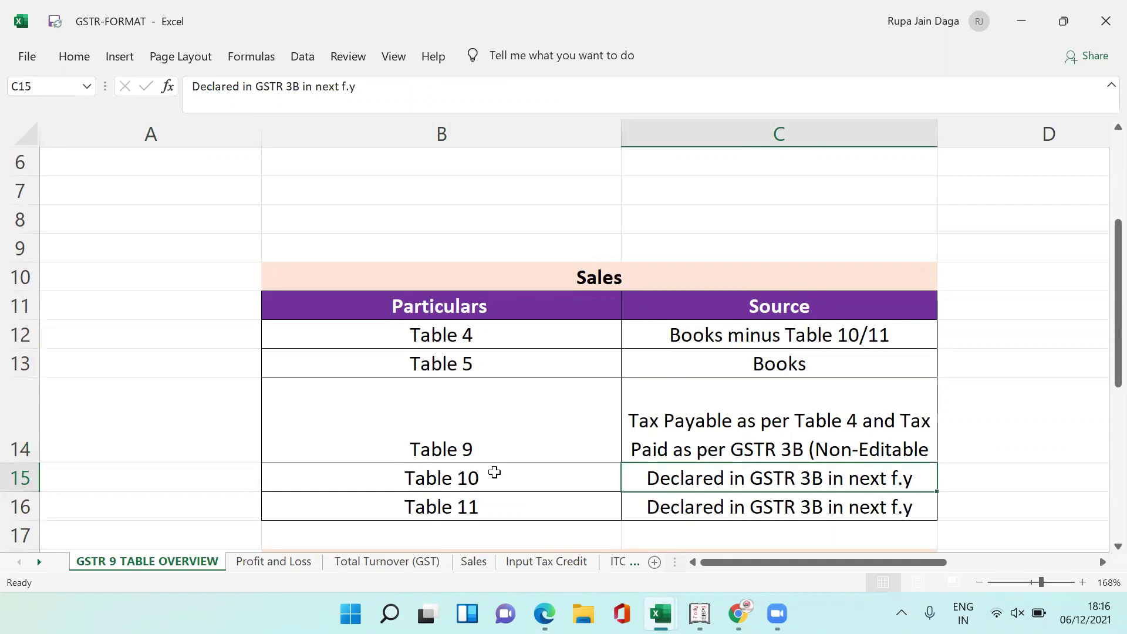
# Return to the start of the table overview and select the Input Tax Credit heading.
pyautogui.press('Up')
pyautogui.press('Up')
pyautogui.press('Up')
pyautogui.press('Up')
pyautogui.press('Up')
pyautogui.press('Up')
pyautogui.press('Up')
pyautogui.press('Up')
pyautogui.press('Up')
pyautogui.press('Up')
pyautogui.press('Up')
pyautogui.press('Up')
pyautogui.press('Up')
pyautogui.press('Up')
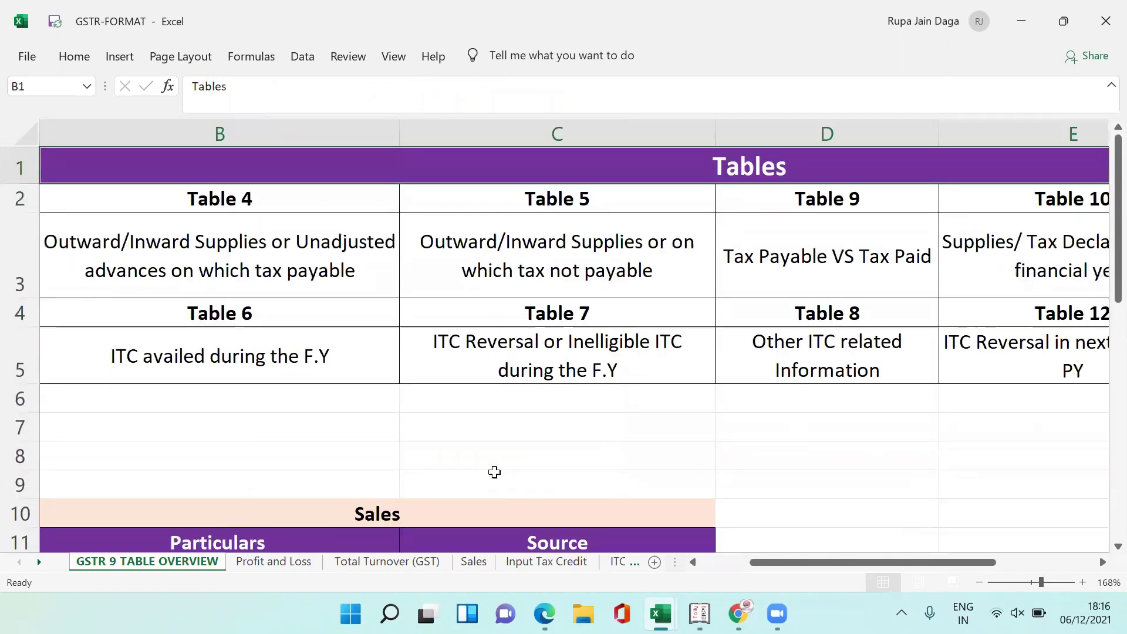
pyautogui.press('Left')
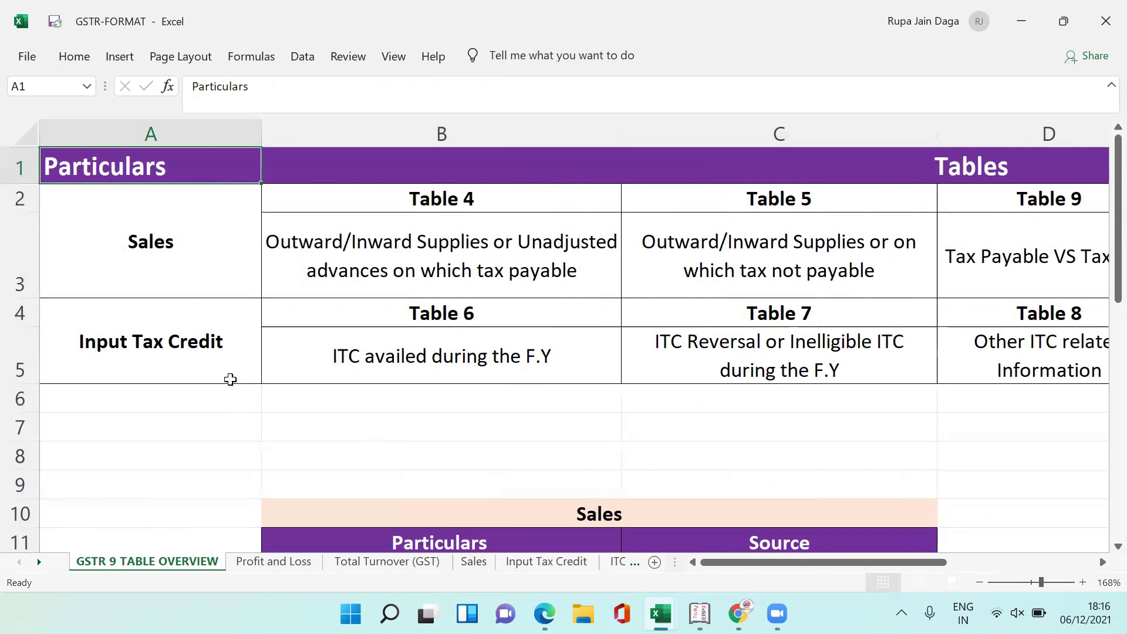
pyautogui.click(126, 329)
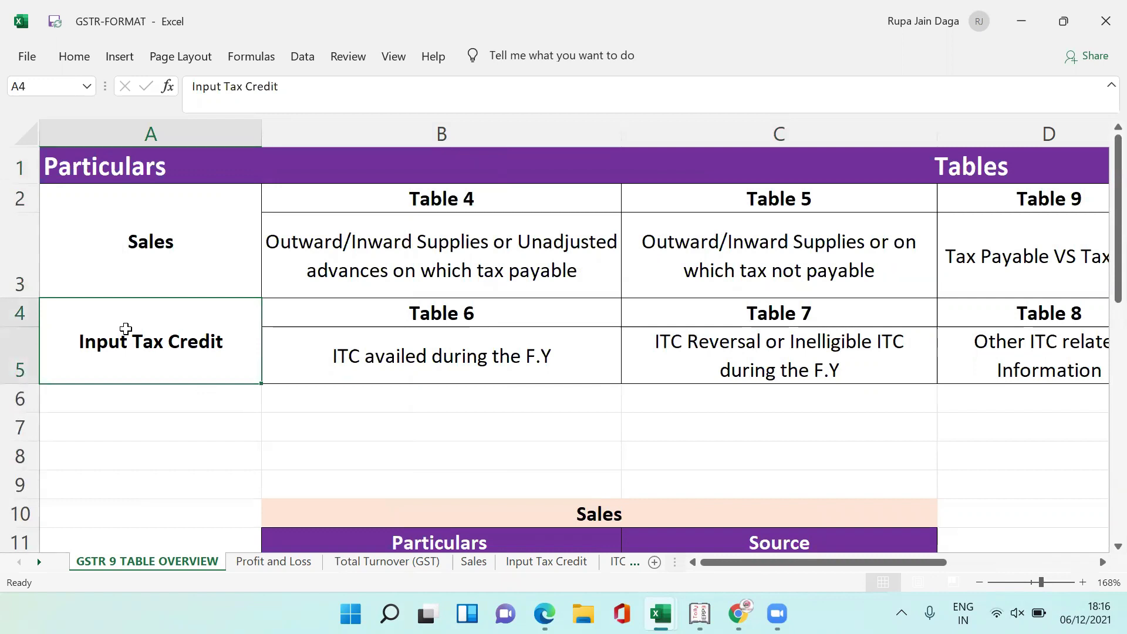
# Examine the descriptions of the Input Tax Credit tables 6, 7, 8, 12 and 13 in the overview.
pyautogui.press('Right')
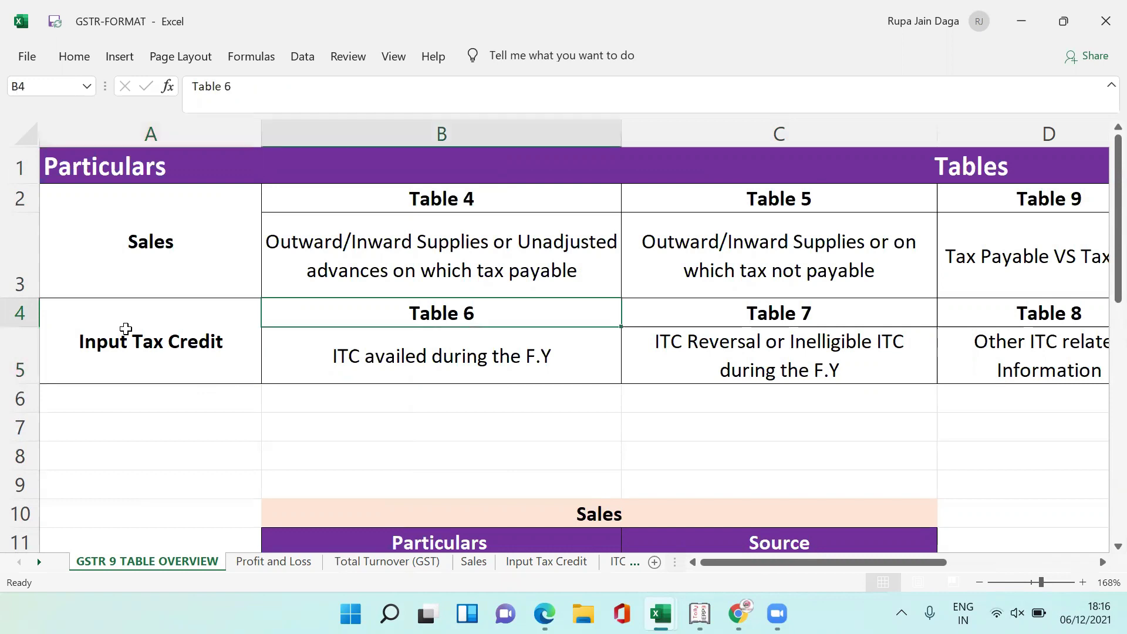
pyautogui.press('Down')
pyautogui.press('Right')
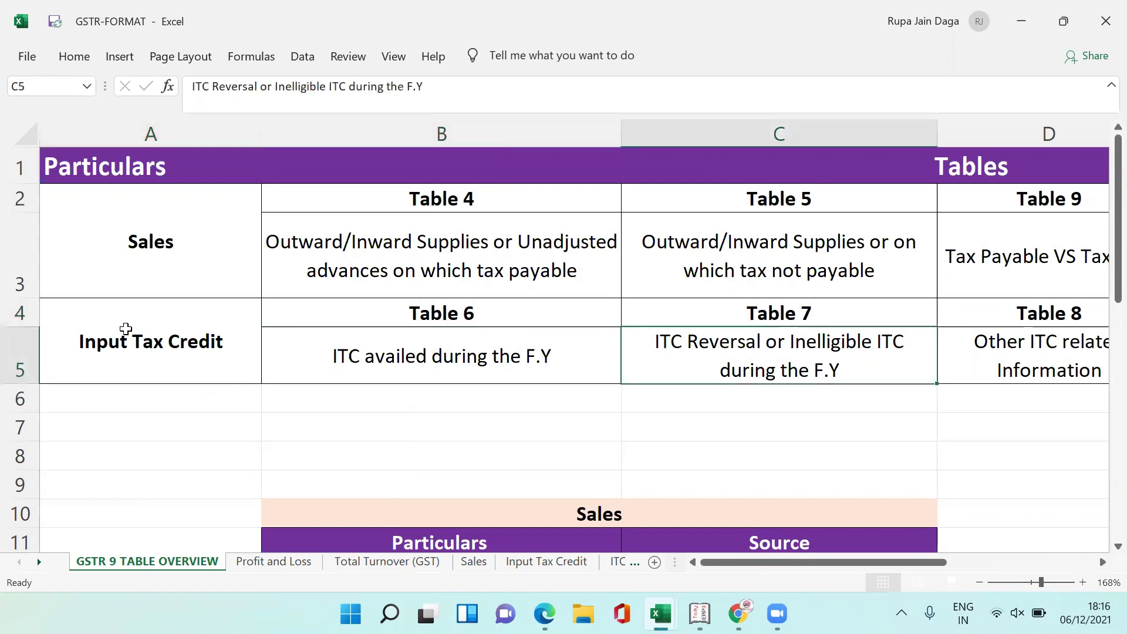
pyautogui.press('Right')
pyautogui.press('Right')
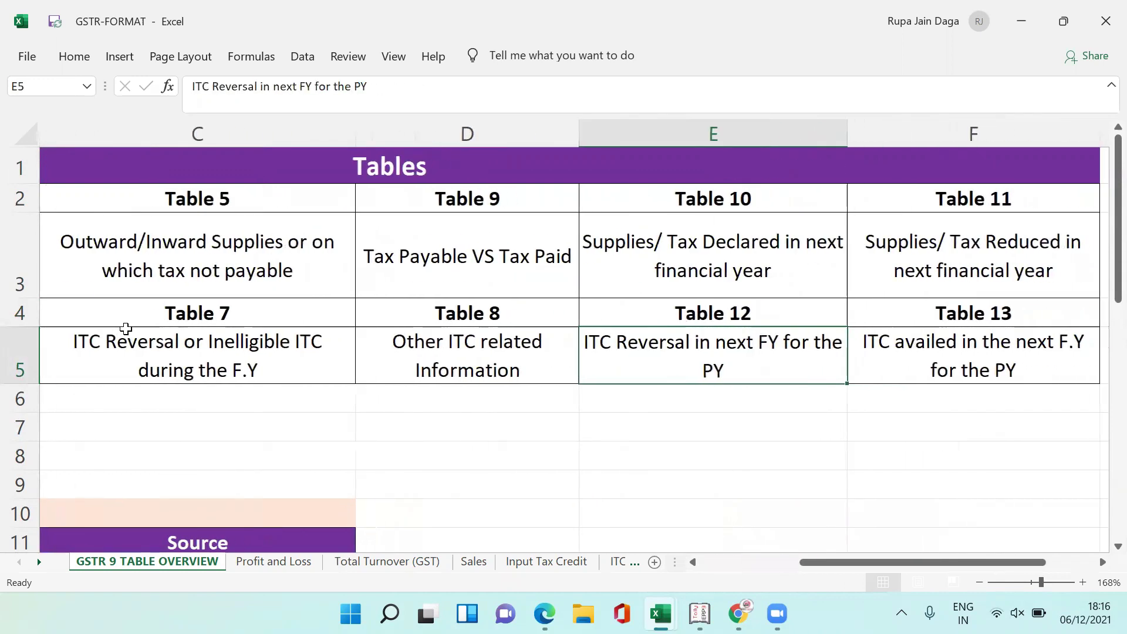
pyautogui.press('Right')
pyautogui.press('Left')
pyautogui.press('Home')
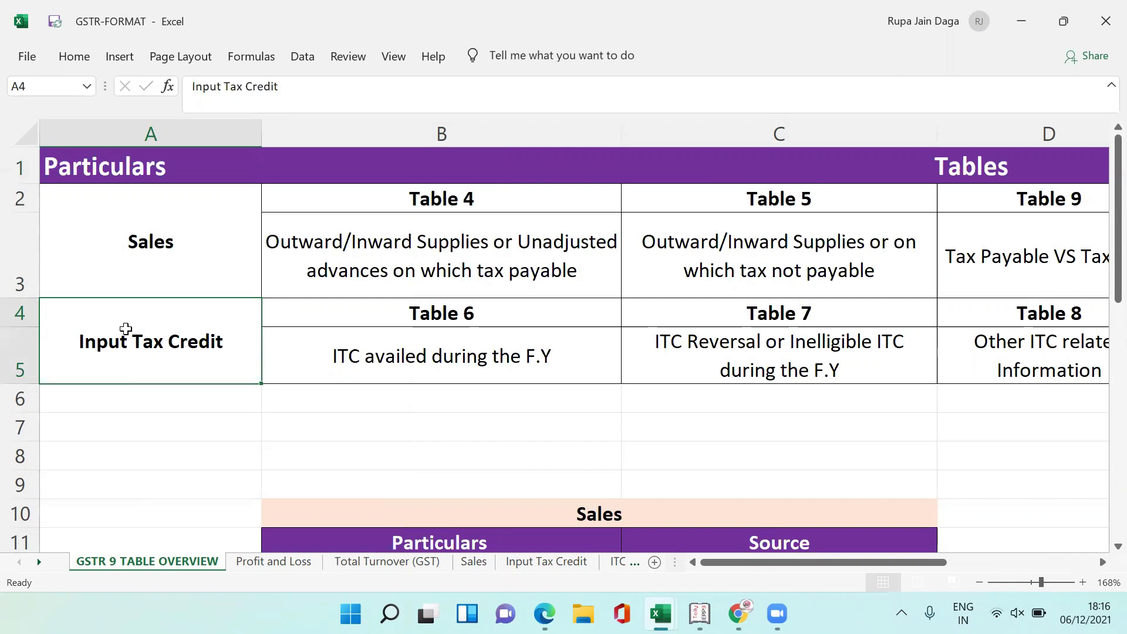
pyautogui.press('Right')
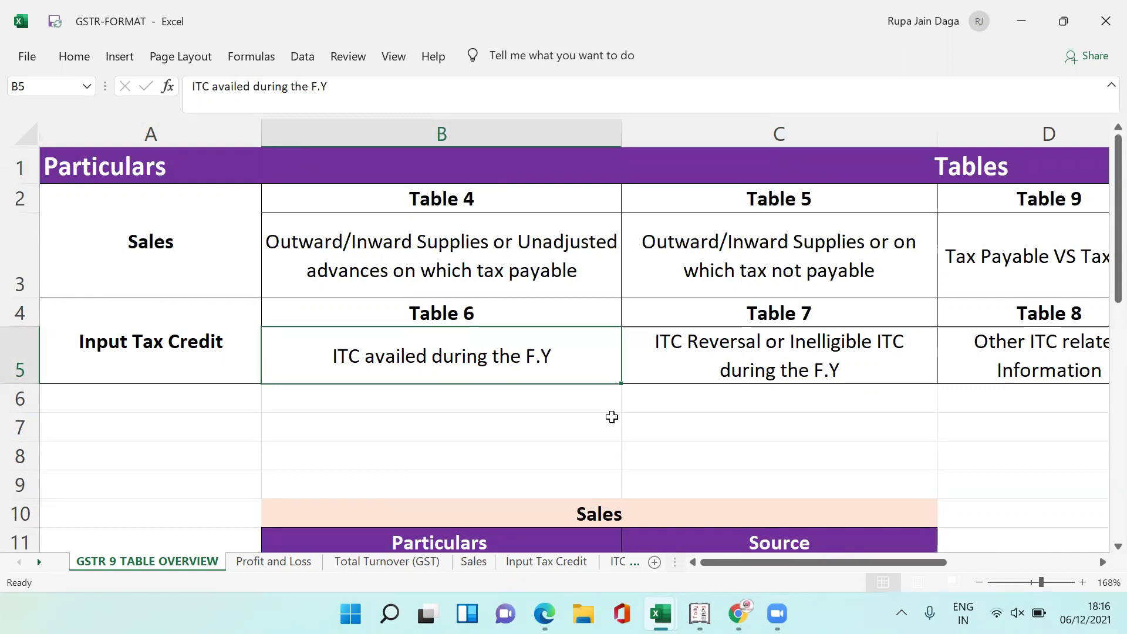
pyautogui.press('Right')
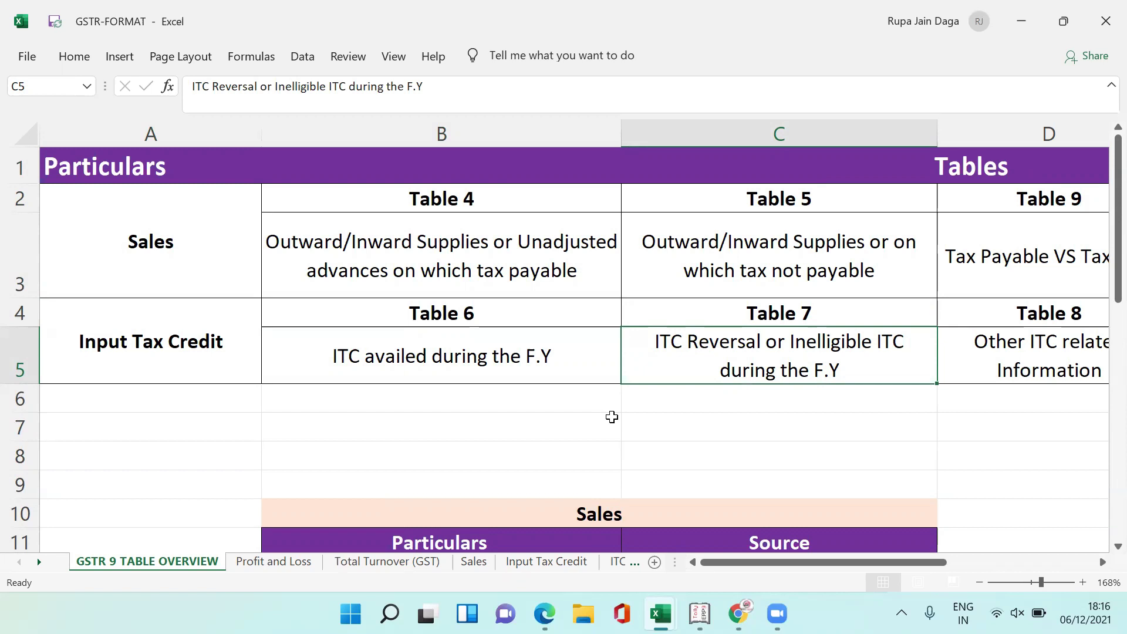
pyautogui.press('Right')
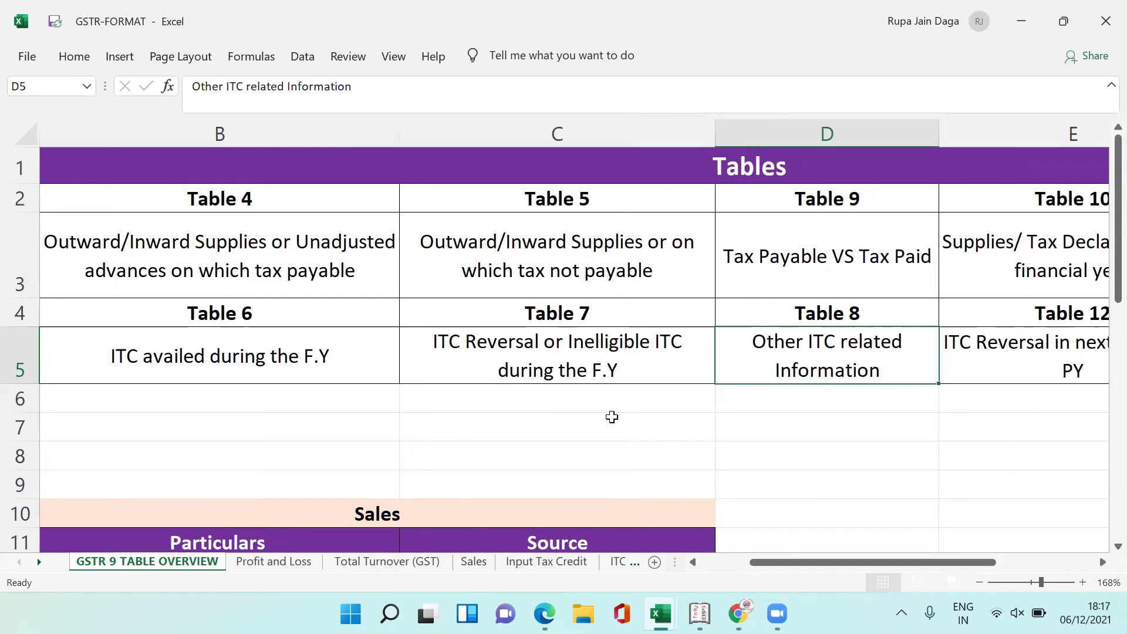
pyautogui.press('Right')
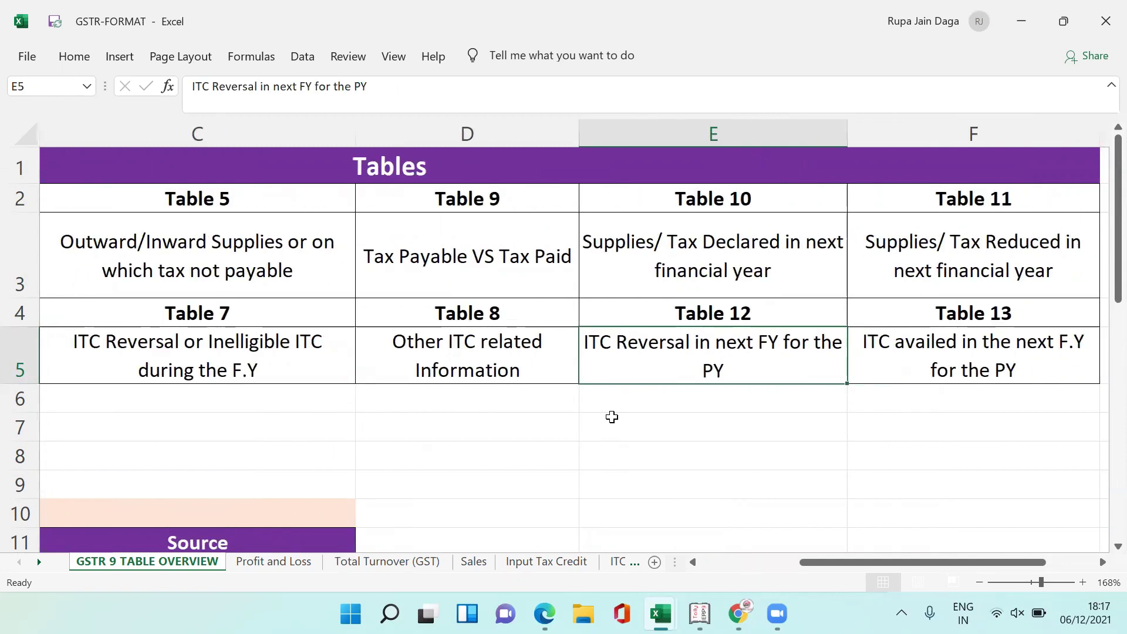
pyautogui.press('Right')
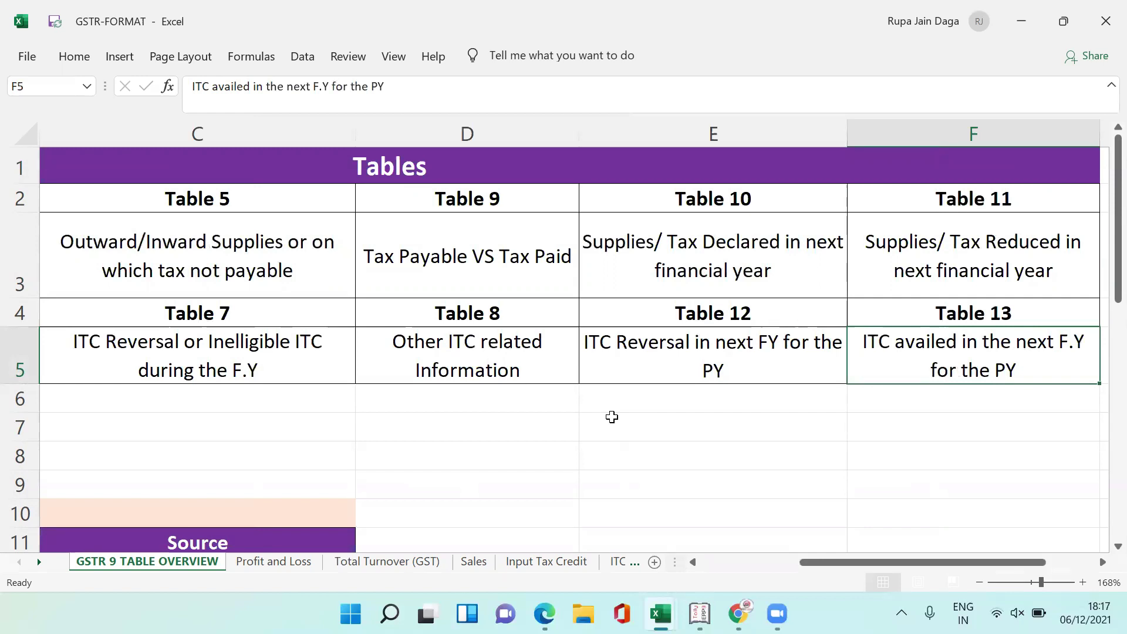
# Examine the Input Tax Credit block below the Sales block, which lists the sources for tables 6, 7 and 8.
pyautogui.press('Left')
pyautogui.hotkey('ctrl', 'Left')
pyautogui.press('Down')
pyautogui.press('Down')
pyautogui.press('Down')
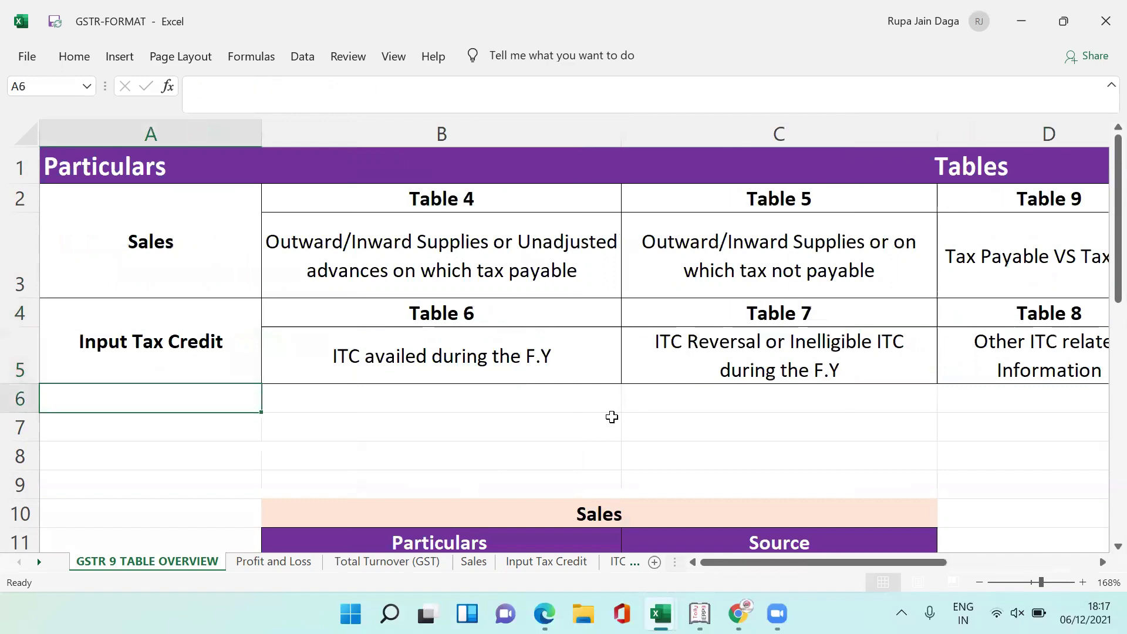
pyautogui.press('Down')
pyautogui.press('Down')
pyautogui.press('Down')
pyautogui.press('Down')
pyautogui.press('Down')
pyautogui.press('Down')
pyautogui.press('Down')
pyautogui.press('Down')
pyautogui.press('Down')
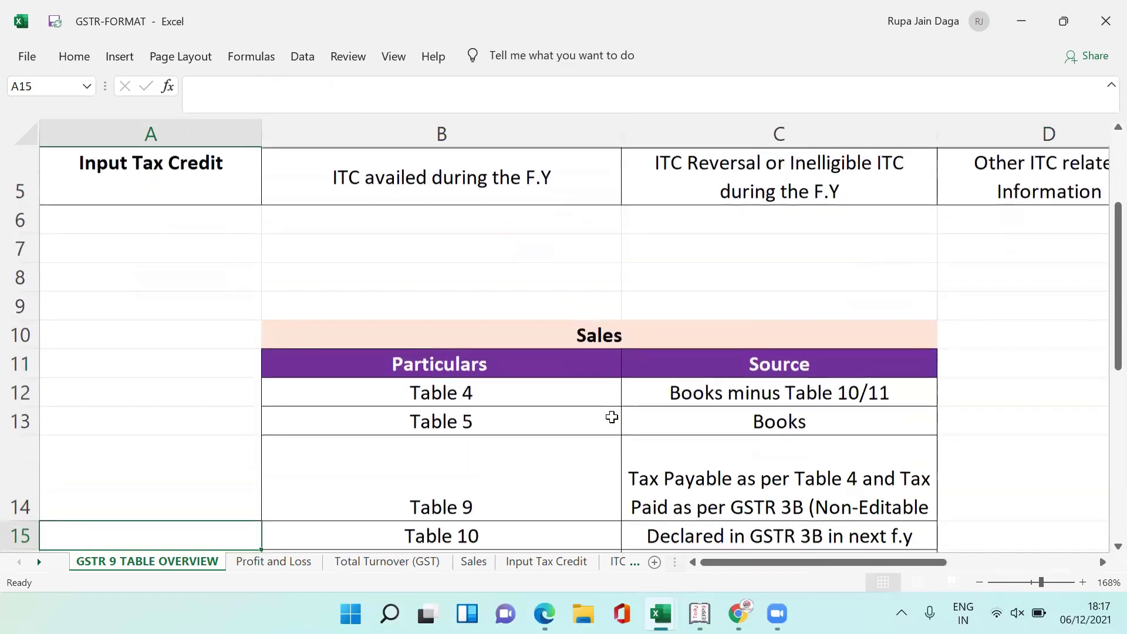
pyautogui.press('Down')
pyautogui.press('Down')
pyautogui.press('Down')
pyautogui.press('Down')
pyautogui.press('Down')
pyautogui.press('Down')
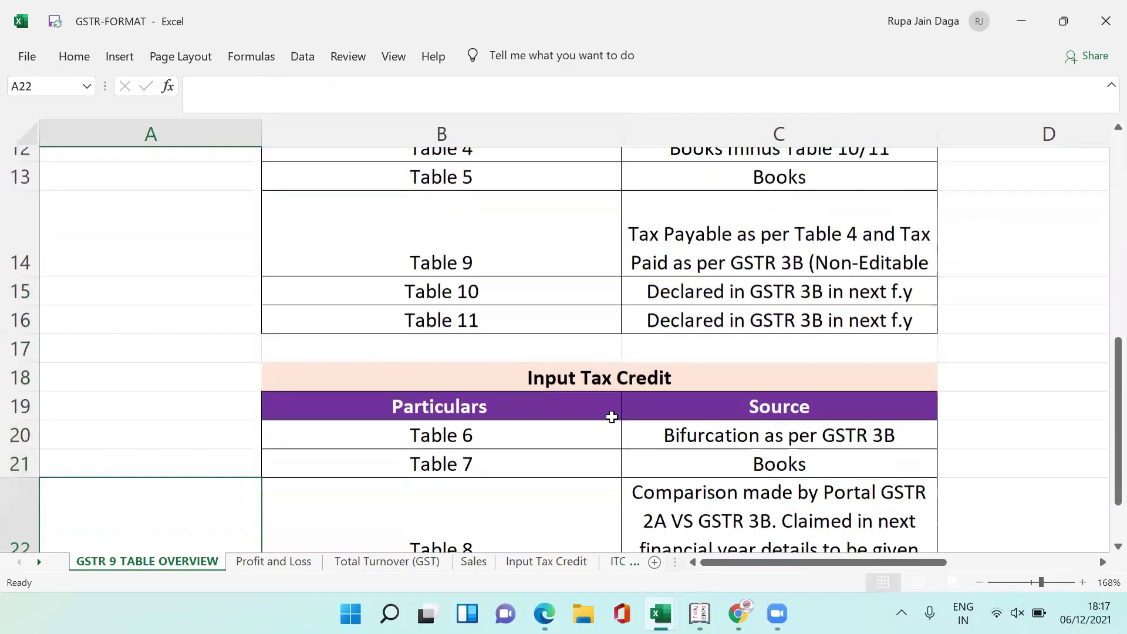
pyautogui.press('Up')
# Switch to the GSTR-9 dashboard in Chrome and open table 6, details of ITC availed during the financial year.
pyautogui.hotkey('alt', 'Tab')
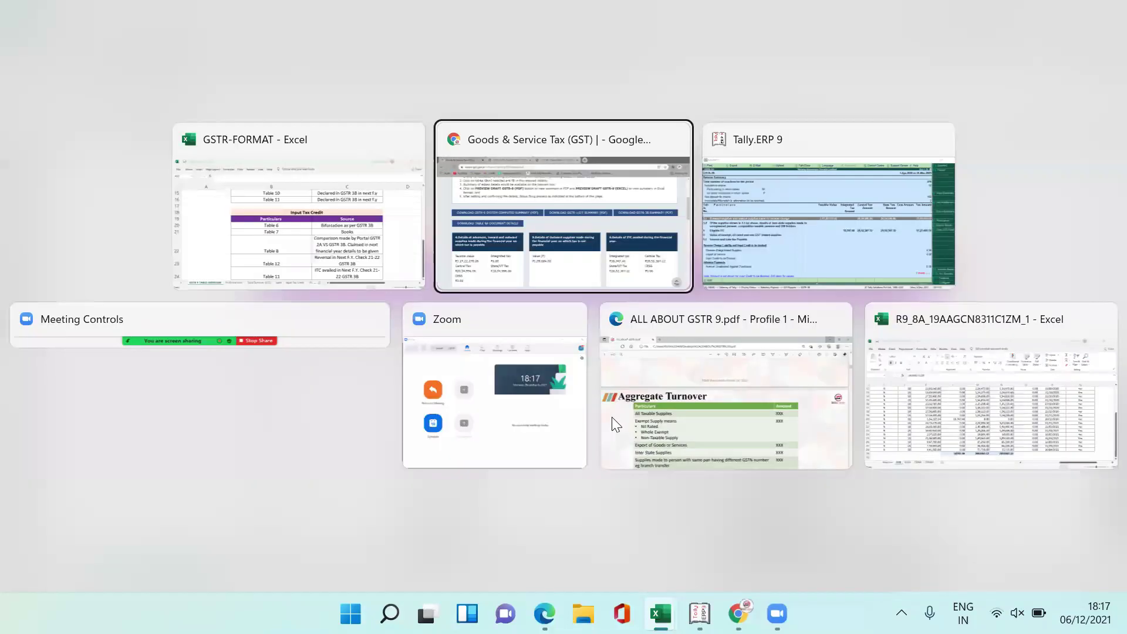
pyautogui.scroll(-3, 1099, 246)
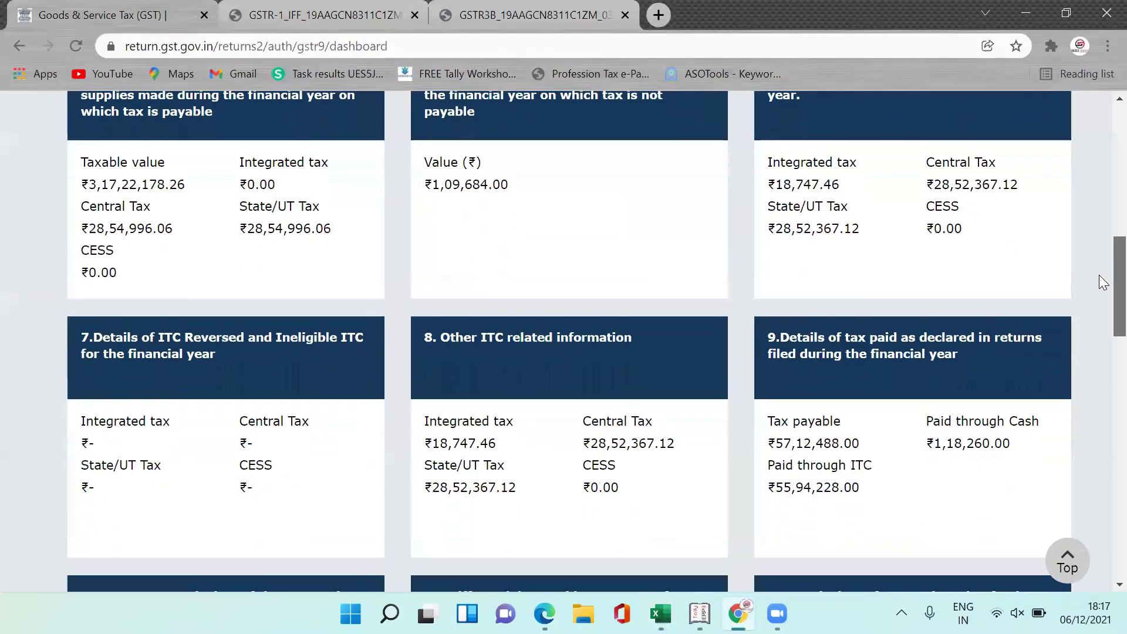
pyautogui.scroll(3, 1102, 258)
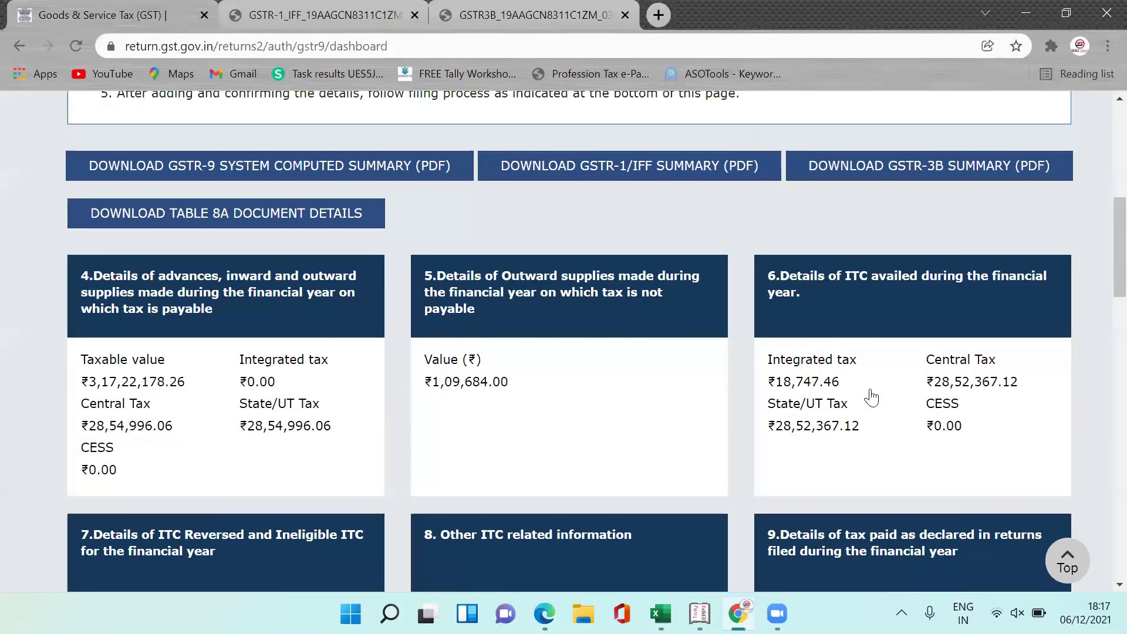
pyautogui.click(952, 310)
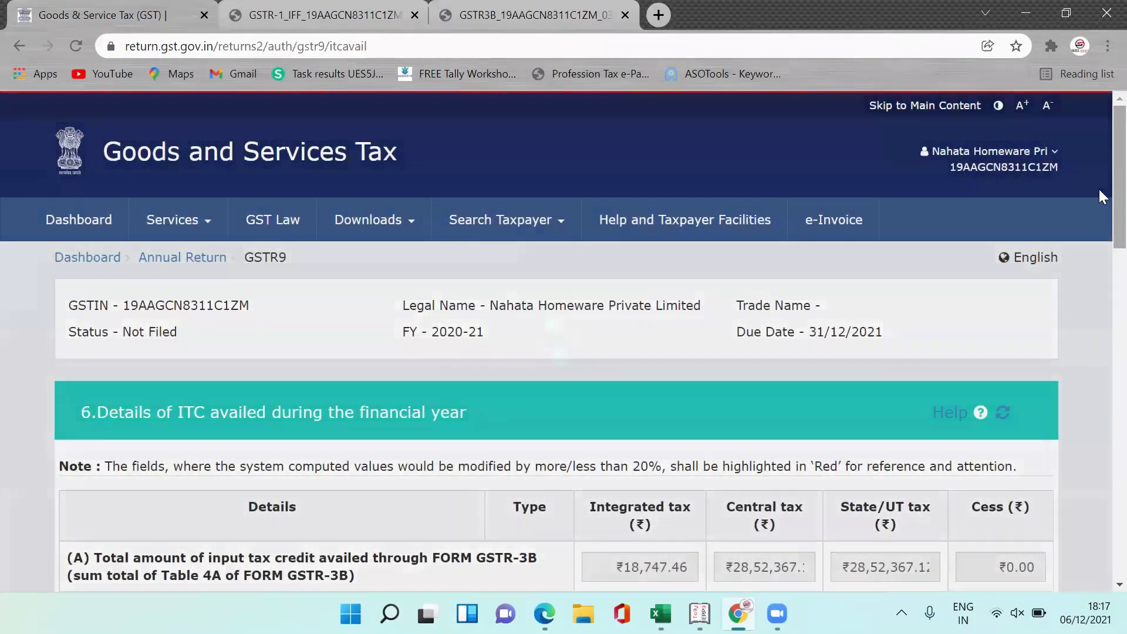
# Examine table 6 from row (A), total ITC availed through GSTR-3B, down to the sub-total, difference and transition credit rows.
pyautogui.scroll(-5, 1099, 235)
pyautogui.moveTo(1098, 290); pyautogui.dragTo(1099, 290)
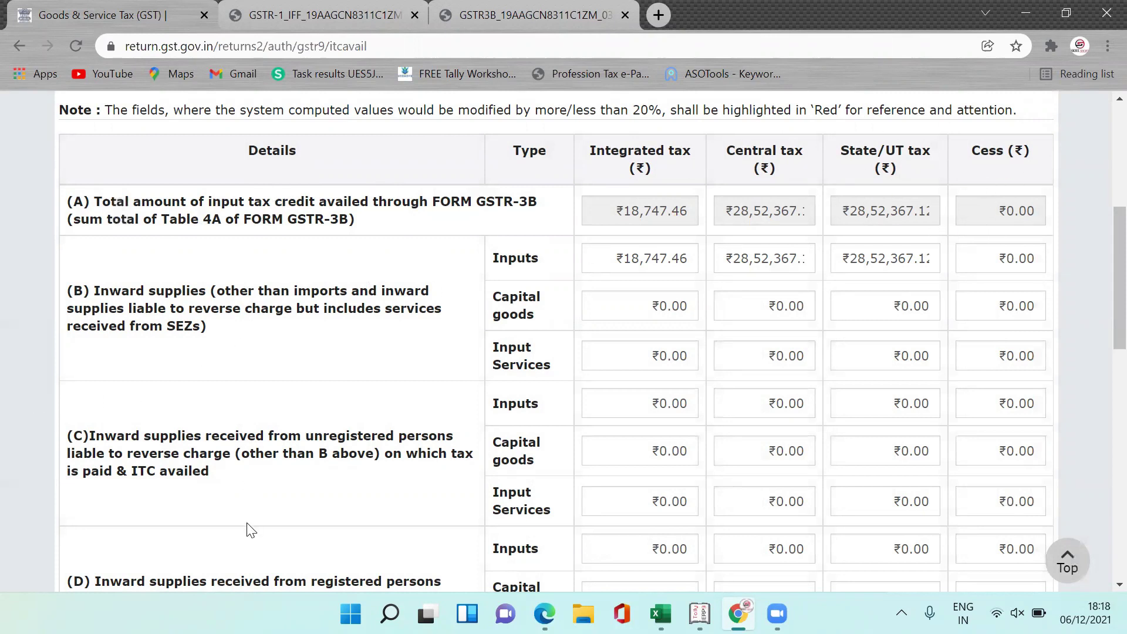
pyautogui.scroll(-2, 1099, 300)
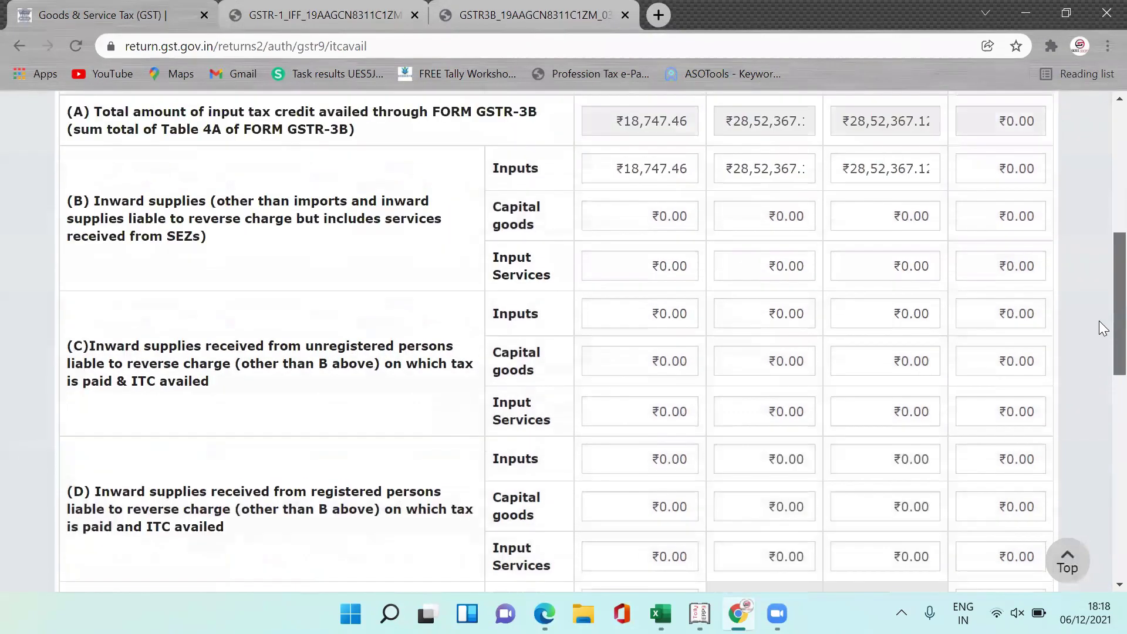
pyautogui.scroll(1, 1100, 315)
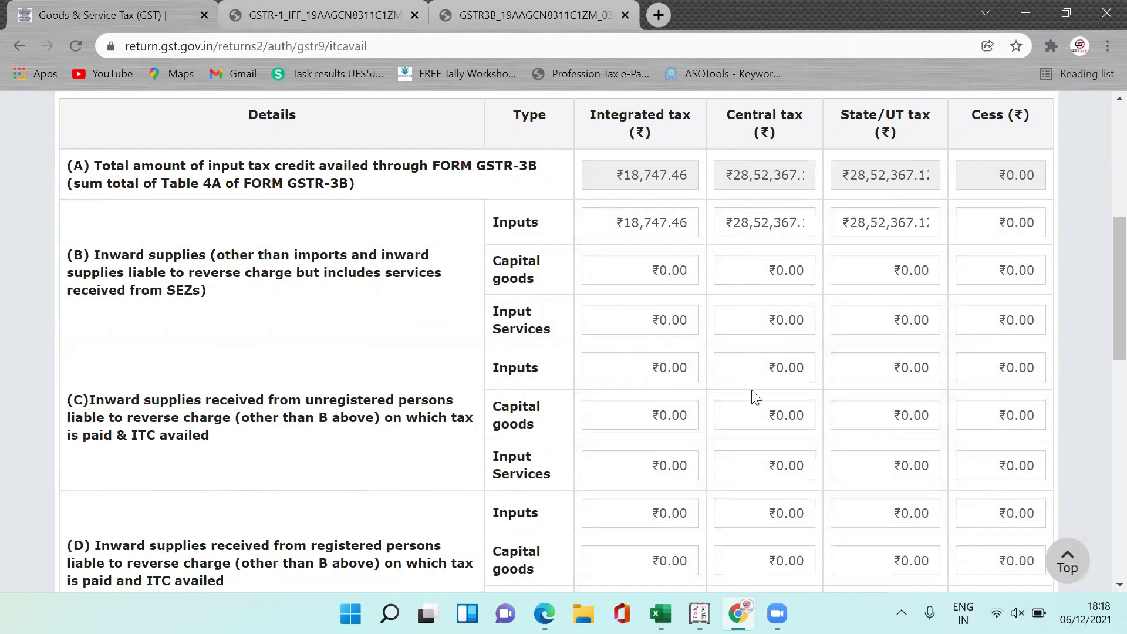
pyautogui.scroll(-1, 1100, 334)
pyautogui.scroll(-3, 1101, 344)
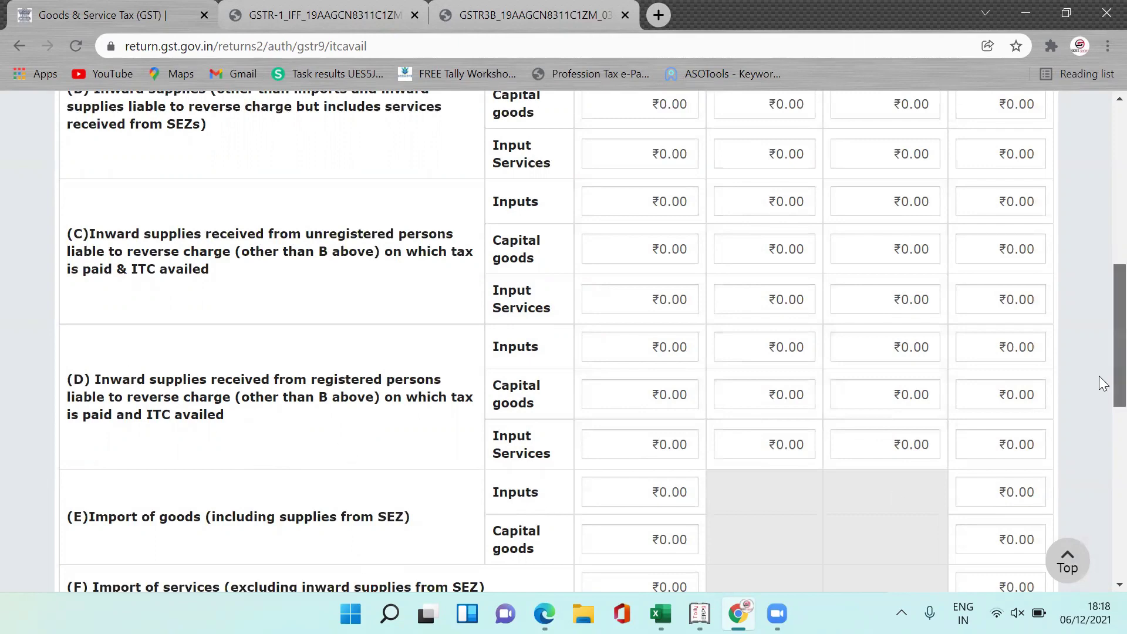
pyautogui.scroll(-2, 1100, 380)
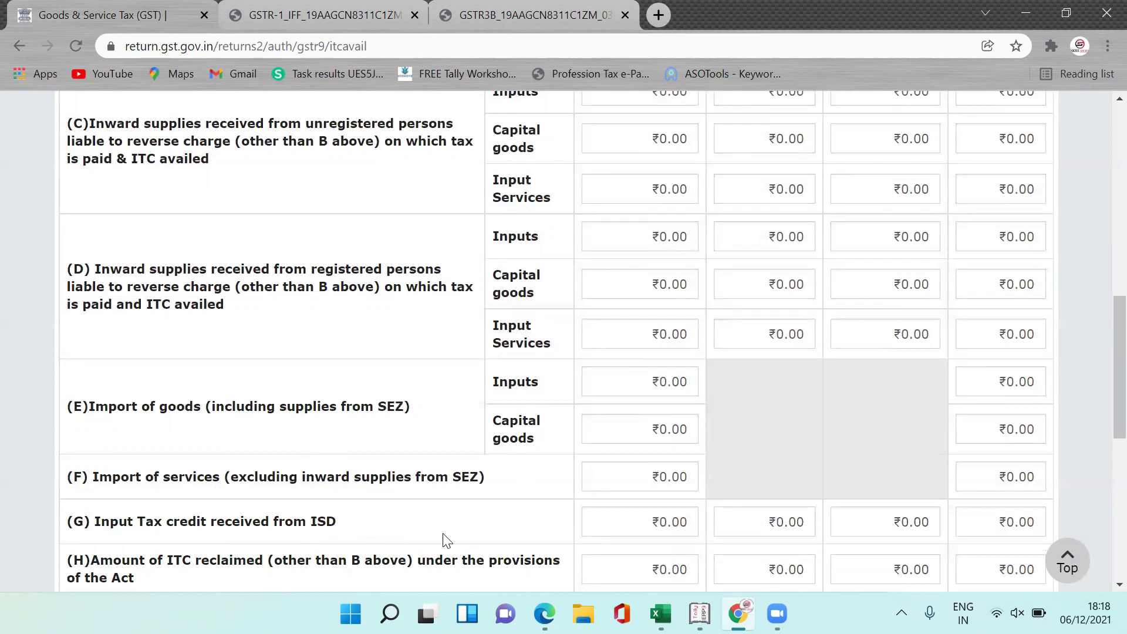
pyautogui.moveTo(1104, 427); pyautogui.dragTo(1099, 469)
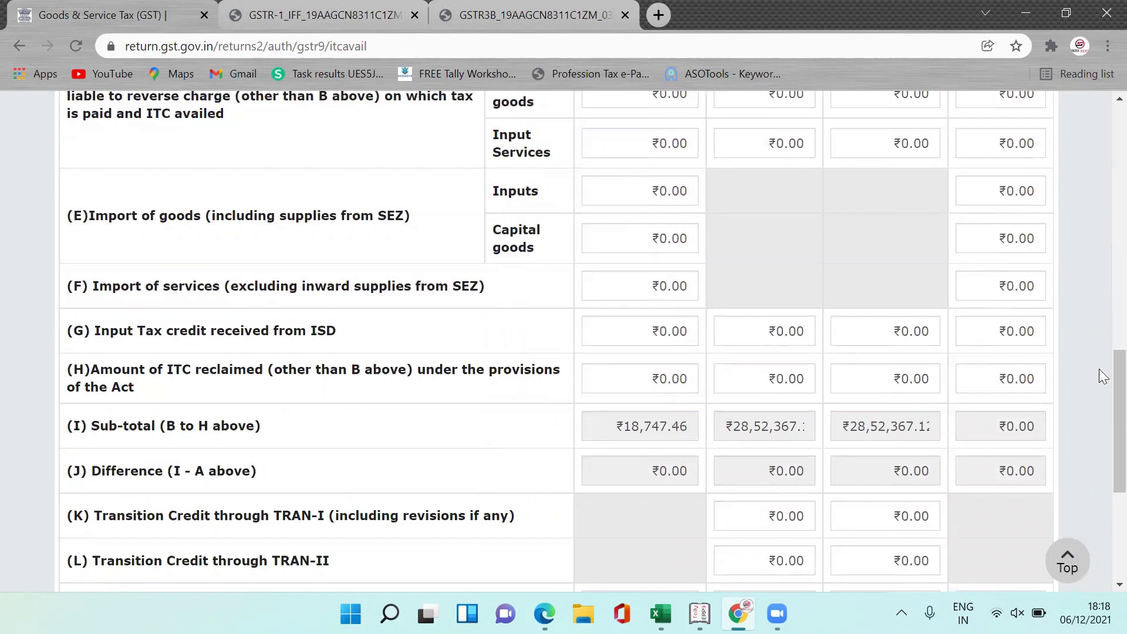
pyautogui.moveTo(1118, 399); pyautogui.dragTo(1089, 225)
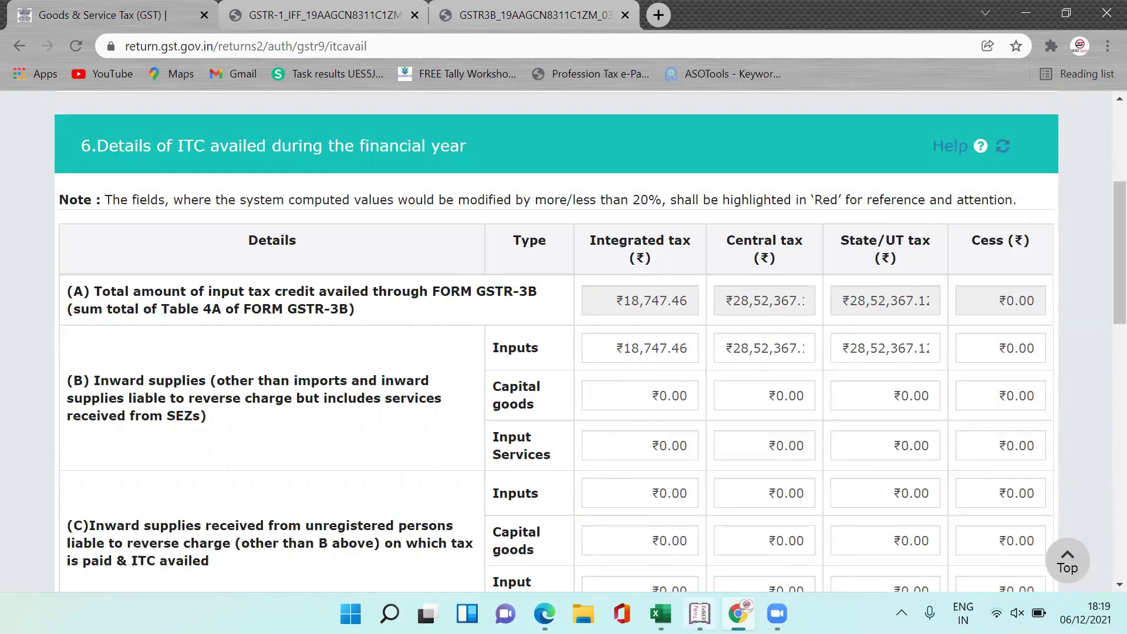
# Switch to Tally.ERP 9, return to the Gateway of Tally and open the Balance Sheet.
pyautogui.click(699, 614)
pyautogui.press('Escape')
pyautogui.press('Escape')
pyautogui.press('Escape')
pyautogui.press('Escape')
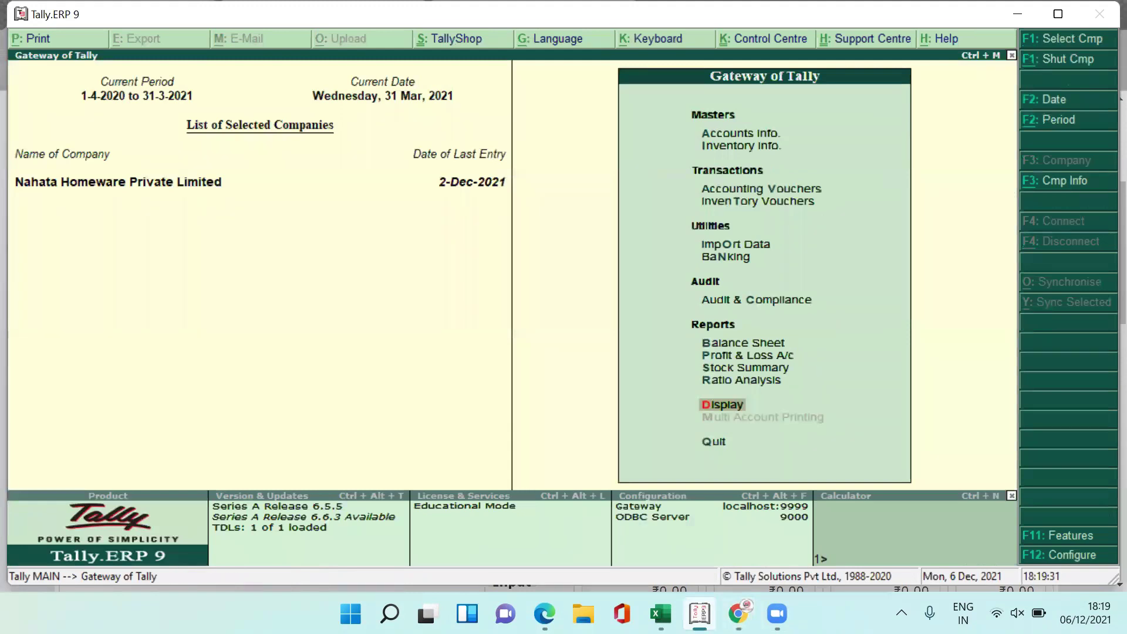
pyautogui.press('Up')
pyautogui.press('Up')
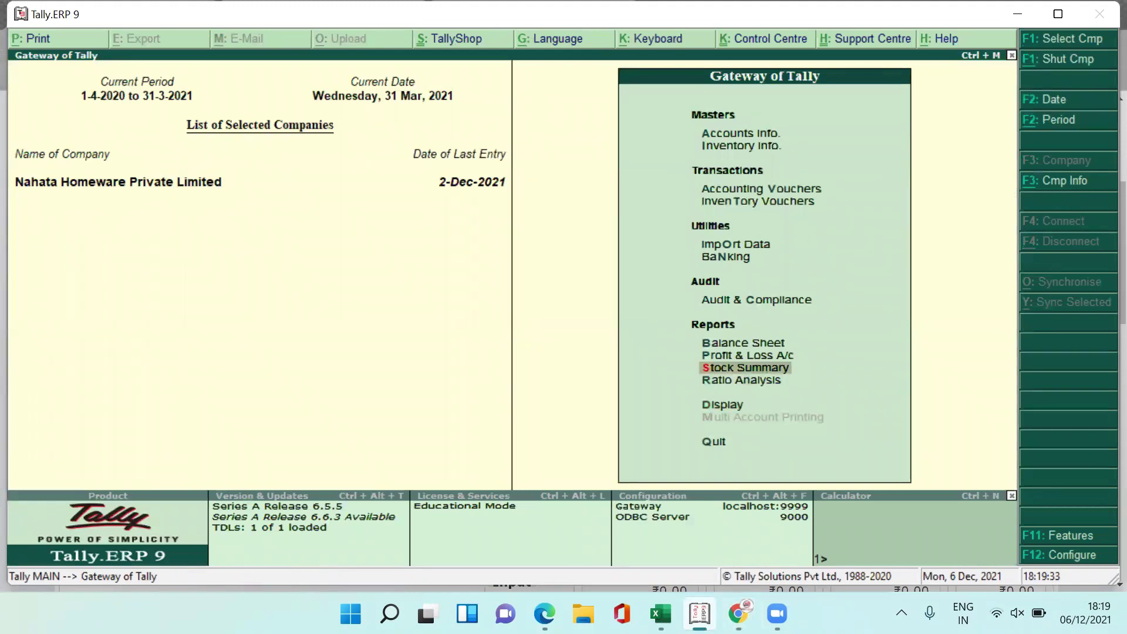
pyautogui.press('Down')
pyautogui.press('Up')
pyautogui.press('Up')
pyautogui.press('Up')
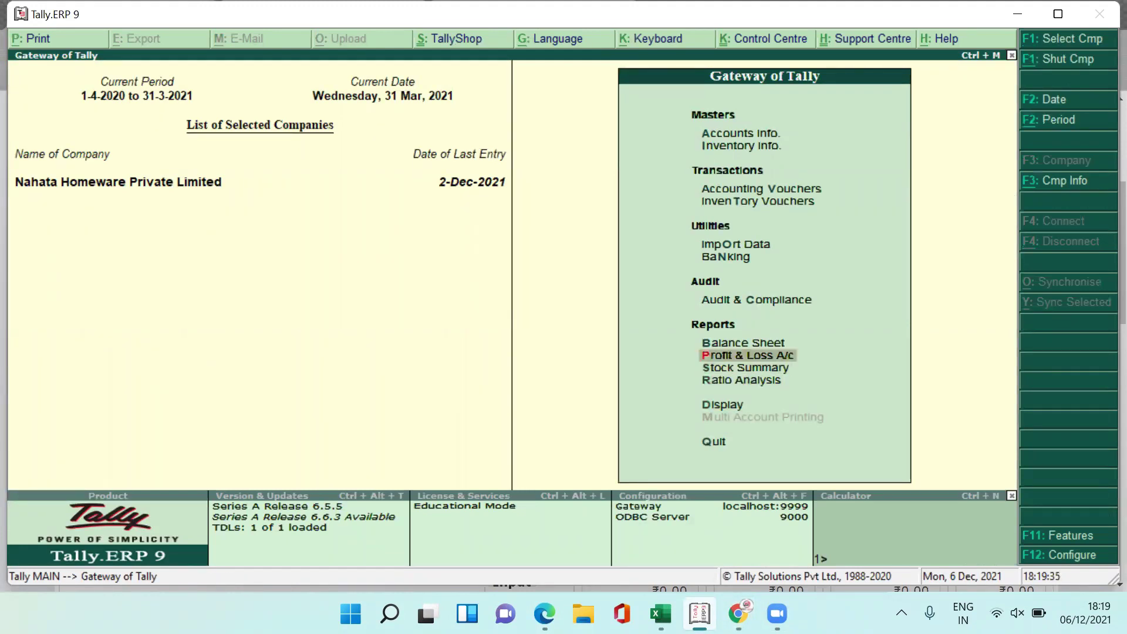
pyautogui.press('Return')
# Open the Fixed Assets group from the Balance Sheet and look through its ledgers for capital goods.
pyautogui.press('Down')
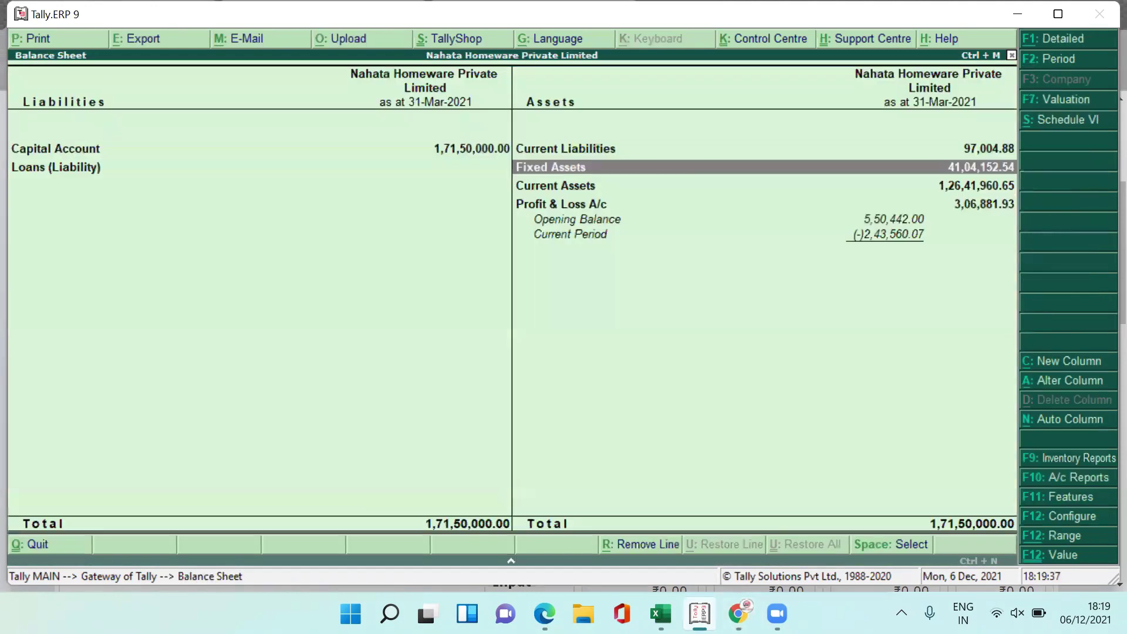
pyautogui.press('Return')
pyautogui.press('Down')
pyautogui.press('Up')
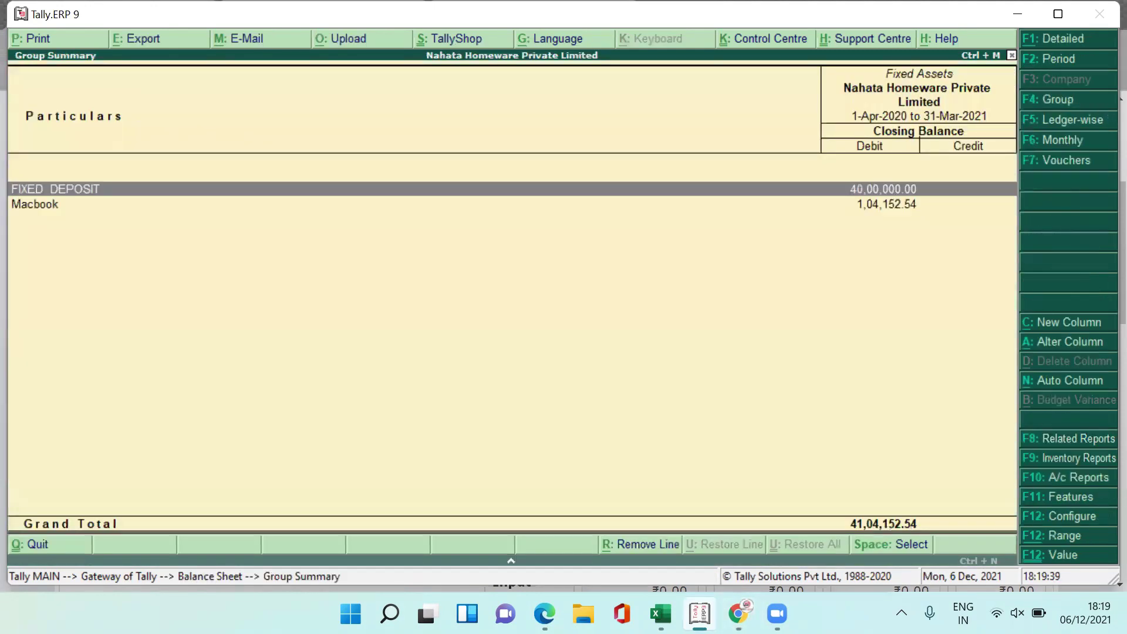
# Open the Macbook ledger's October journal voucher to check its IGST, and return to the ledger's monthly summary.
pyautogui.press('Down')
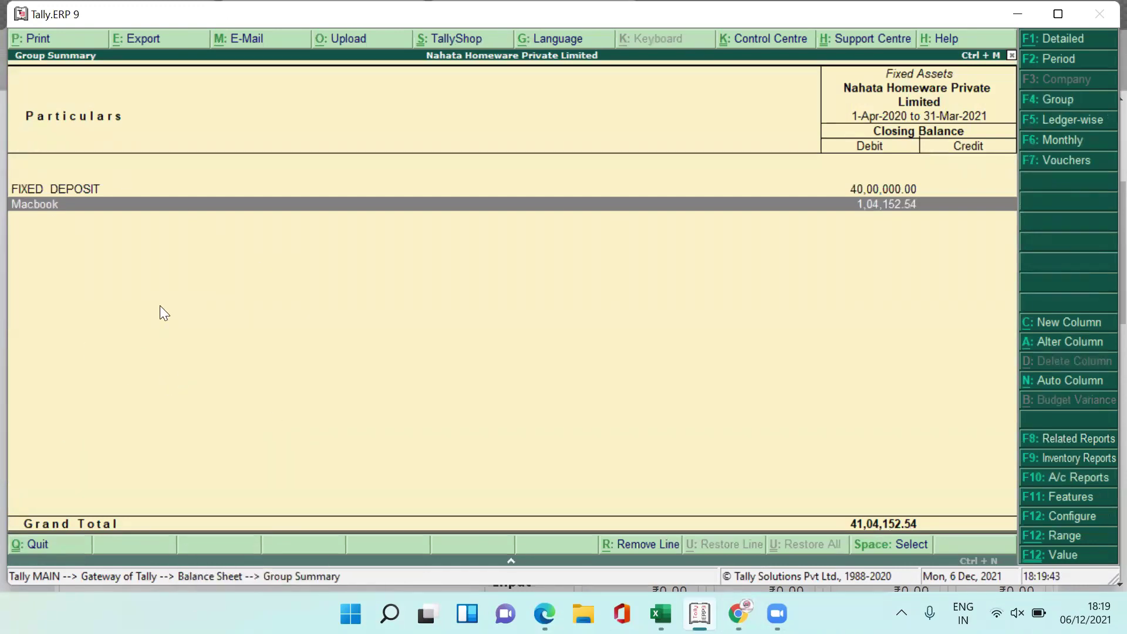
pyautogui.hotkey('alt', 'Tab')
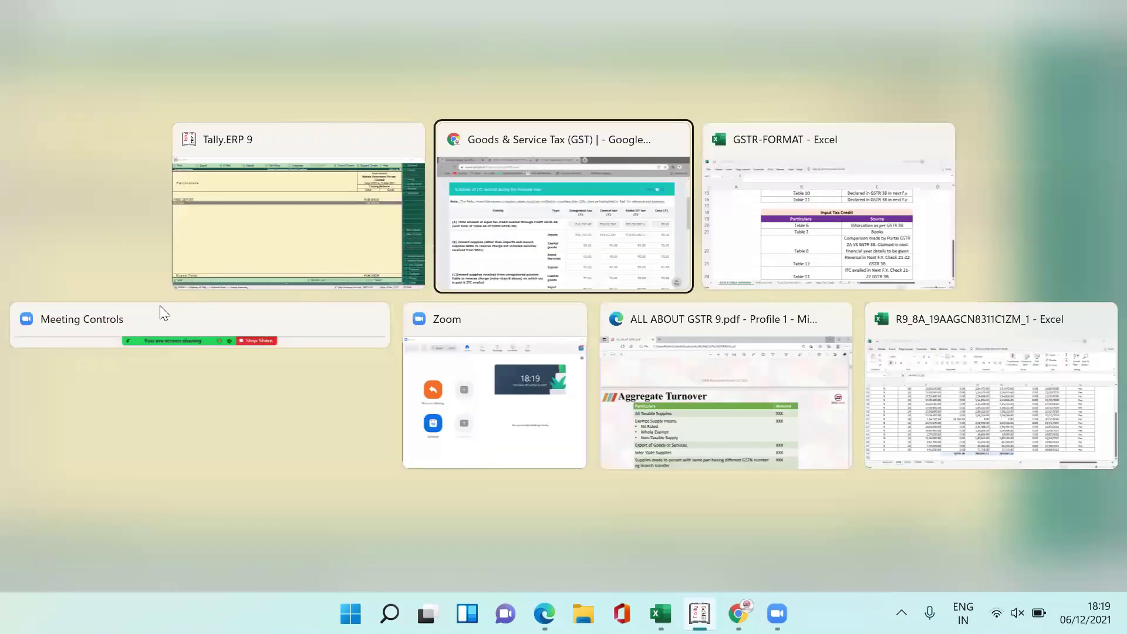
pyautogui.hotkey('alt', 'Tab')
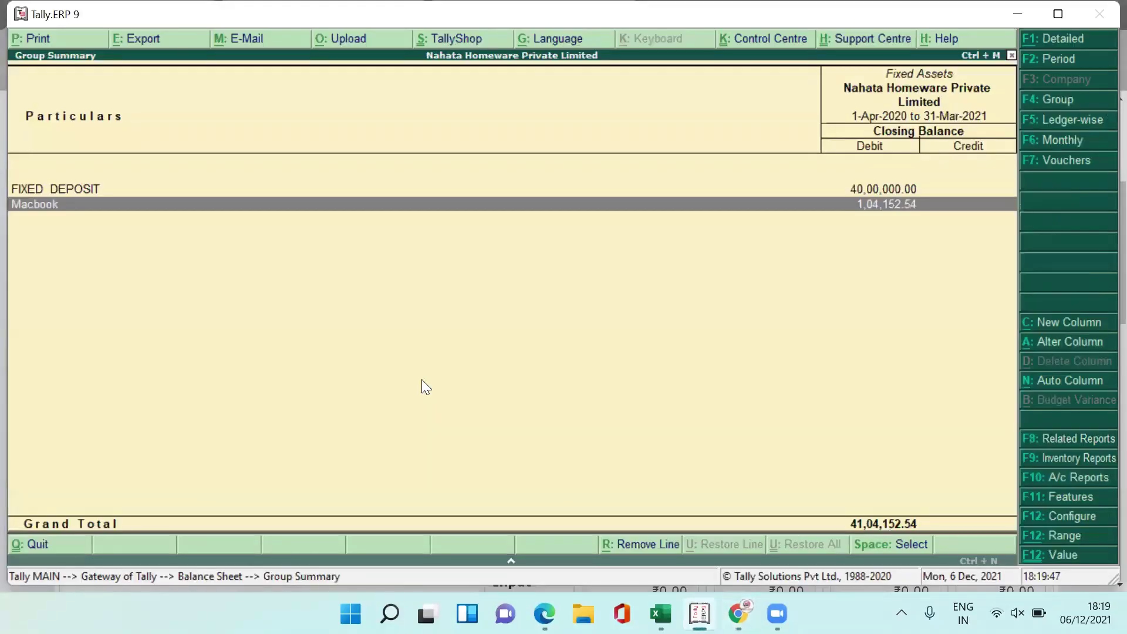
pyautogui.press('Return')
pyautogui.press('Up')
pyautogui.press('Up')
pyautogui.press('Up')
pyautogui.press('Up')
pyautogui.press('Up')
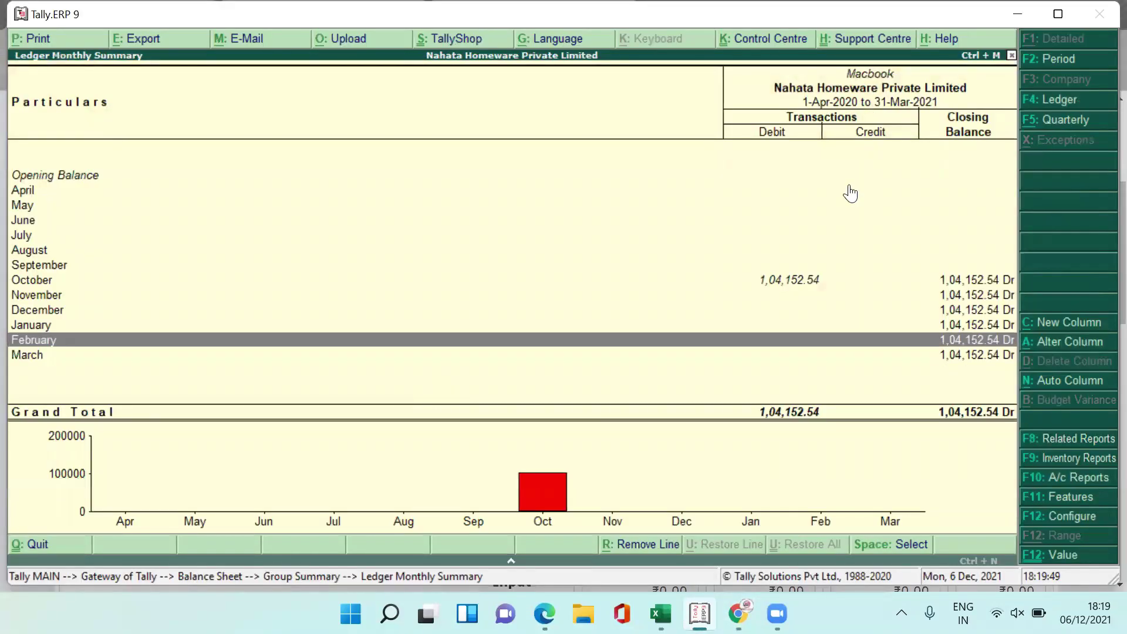
pyautogui.press('Return')
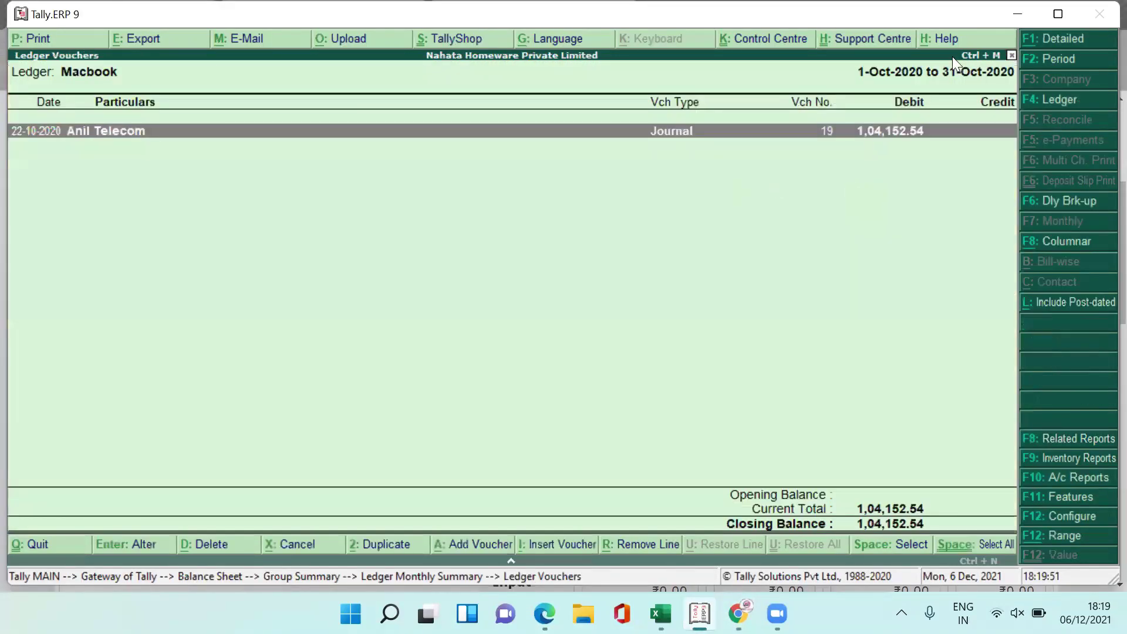
pyautogui.press('Return')
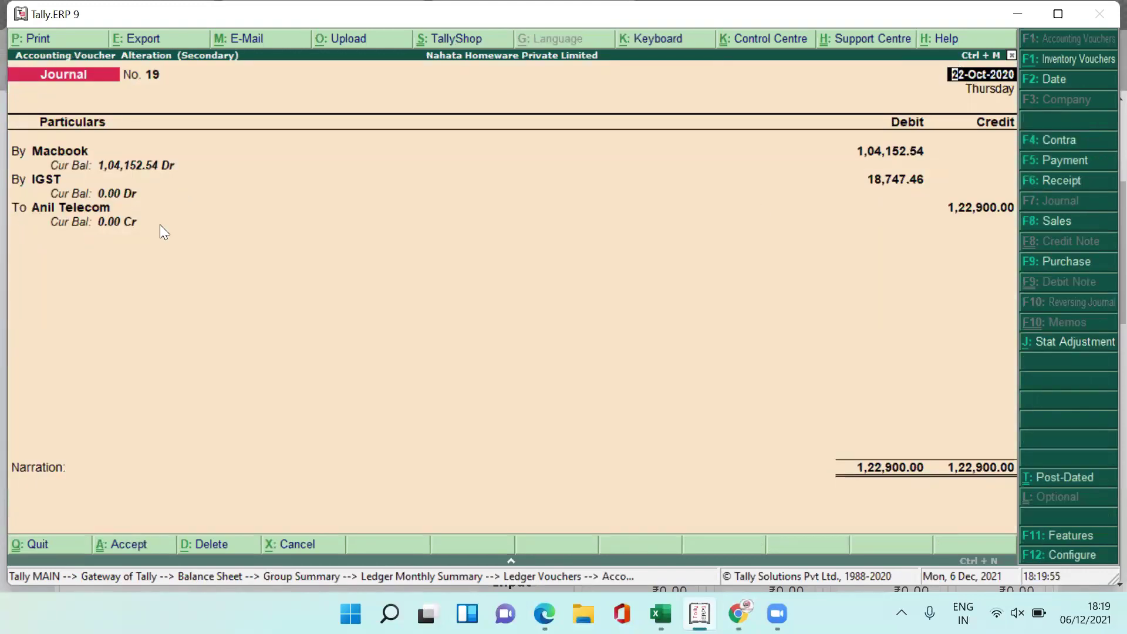
pyautogui.press('Escape')
pyautogui.press('Escape')
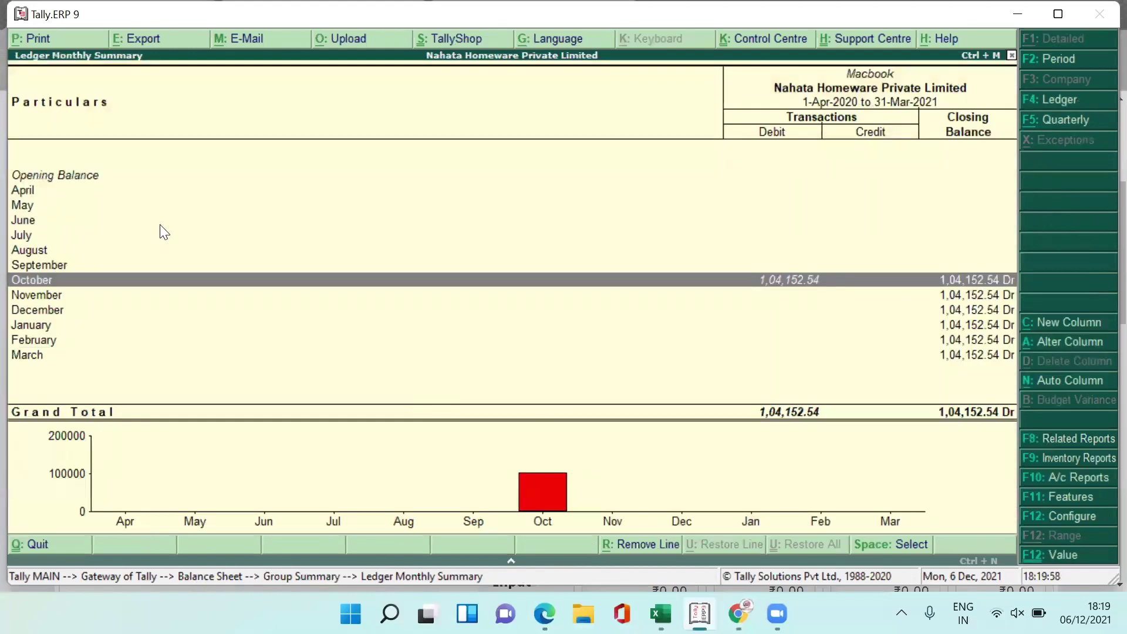
# Switch to table 6 in Chrome and set the integrated tax of row (B) Inputs to 0, submitting the change.
pyautogui.hotkey('alt', 'Tab')
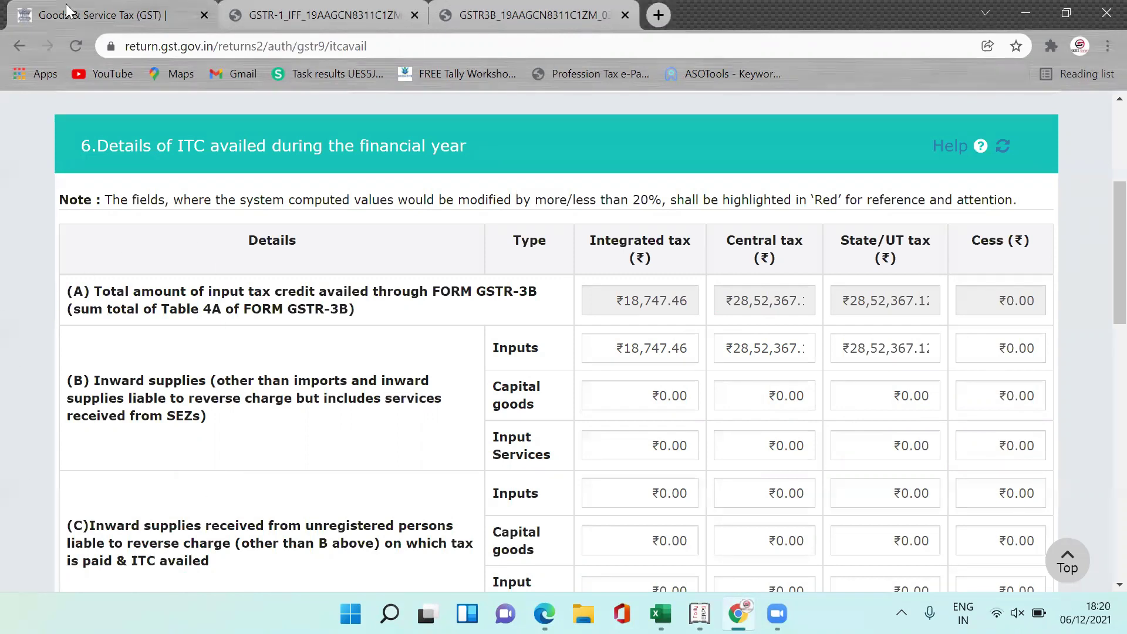
pyautogui.click(614, 348)
pyautogui.write('0')
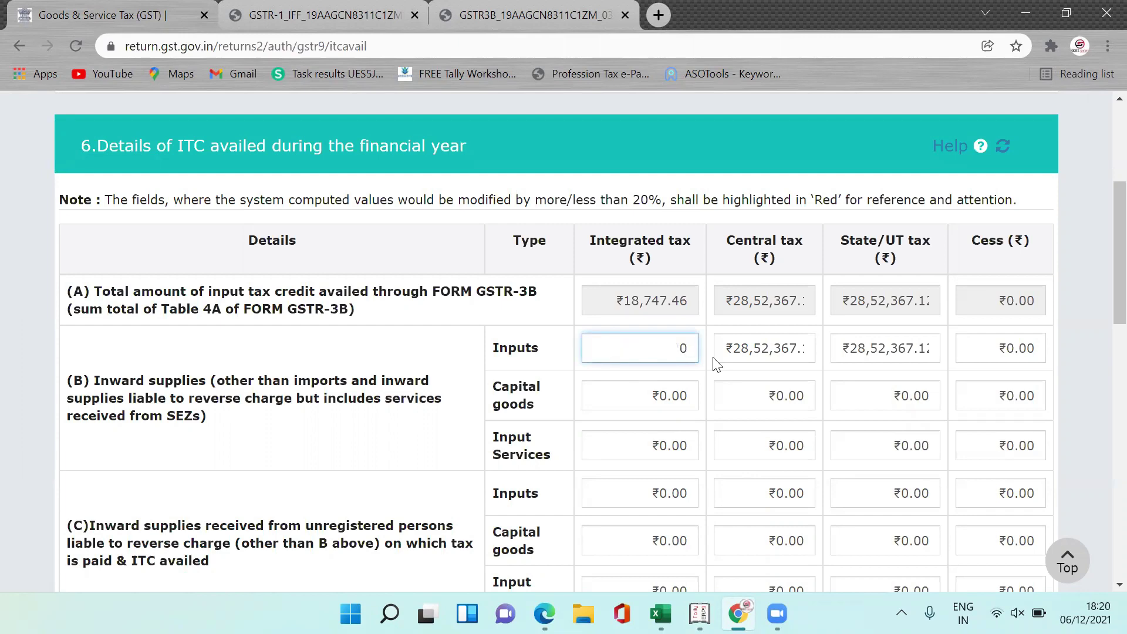
pyautogui.press('Return')
pyautogui.click(576, 367)
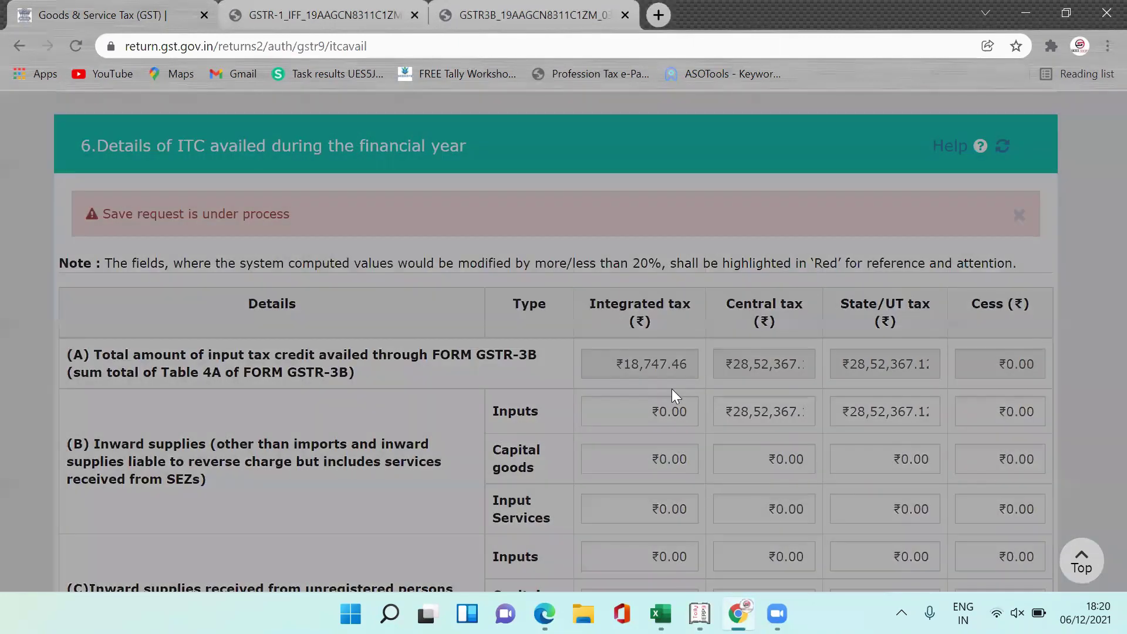
# Enter 18747 as the integrated tax for Capital goods in row (B) of table 6.
pyautogui.scroll(-3, 839, 230)
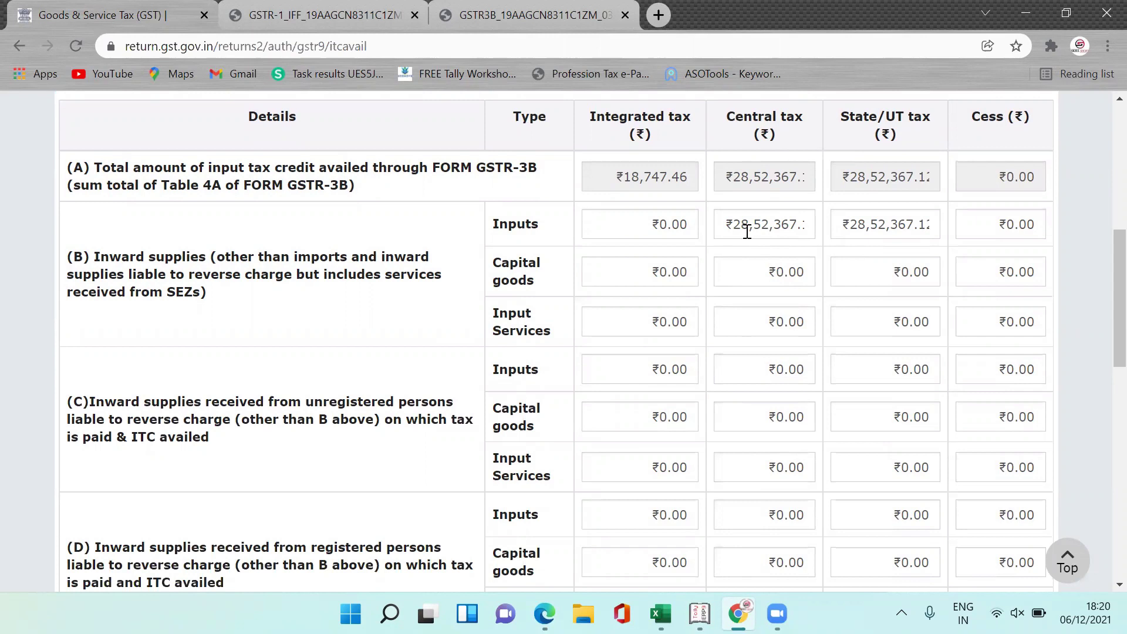
pyautogui.click(664, 268)
pyautogui.write('18')
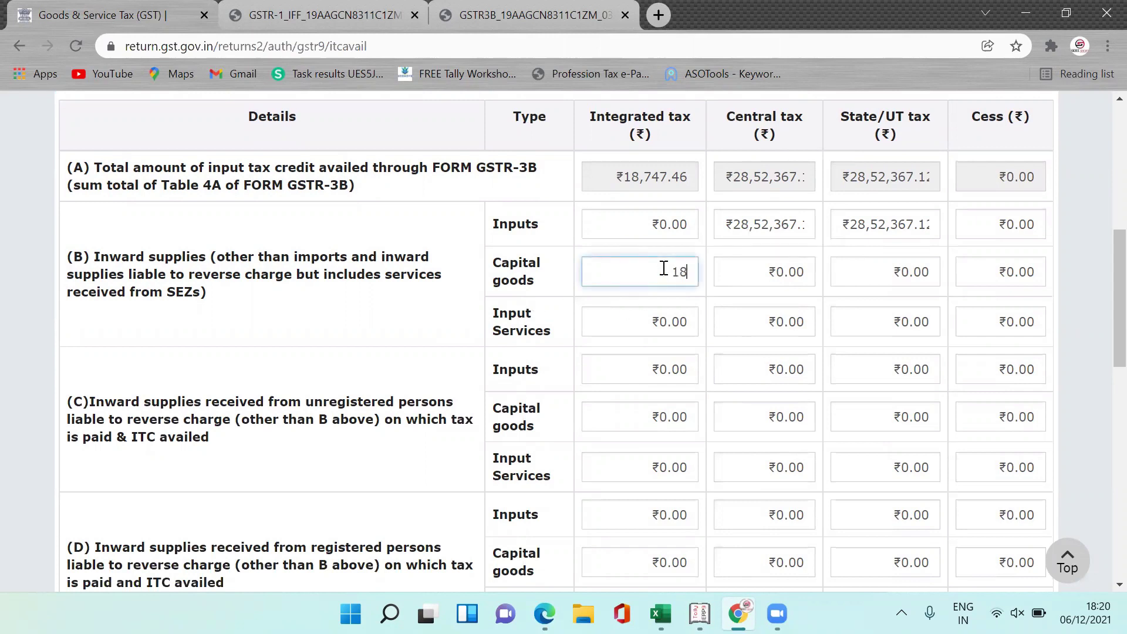
pyautogui.write('747')
pyautogui.click(569, 329)
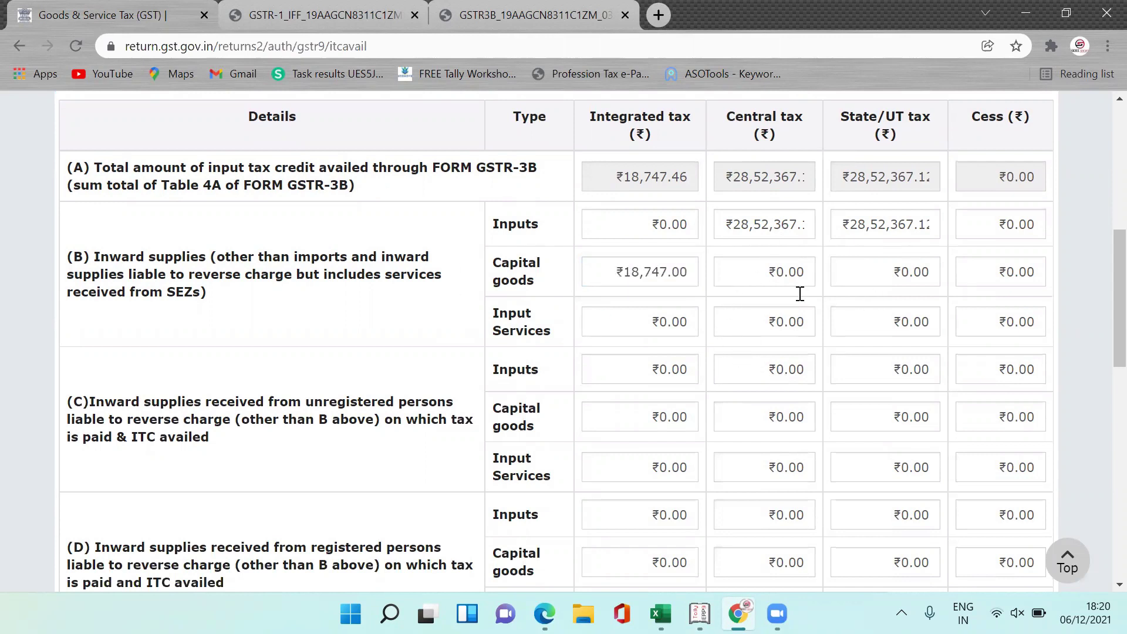
# Check the row (J) difference and correct the row (B) Capital goods integrated tax to 18747.46.
pyautogui.scroll(-10, 1099, 238)
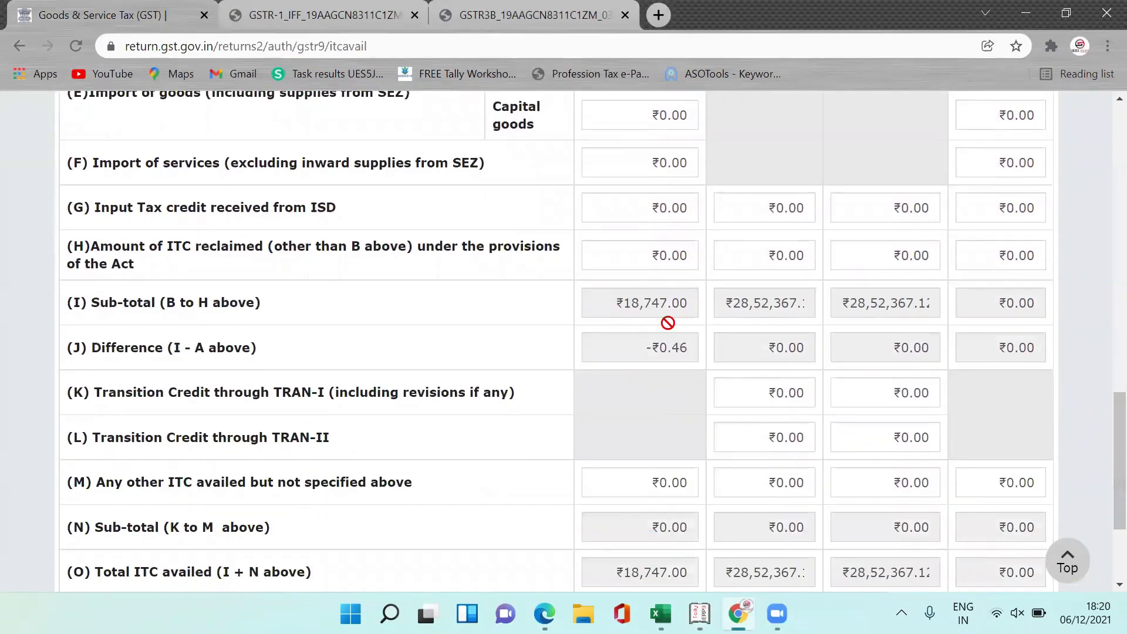
pyautogui.scroll(12, 1065, 205)
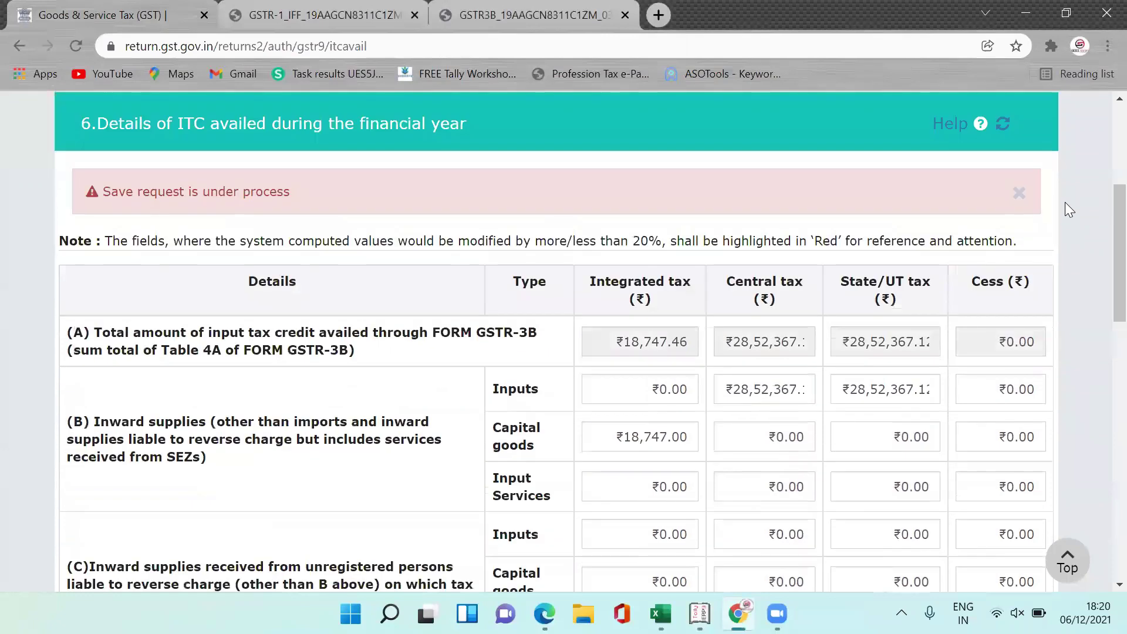
pyautogui.click(688, 435)
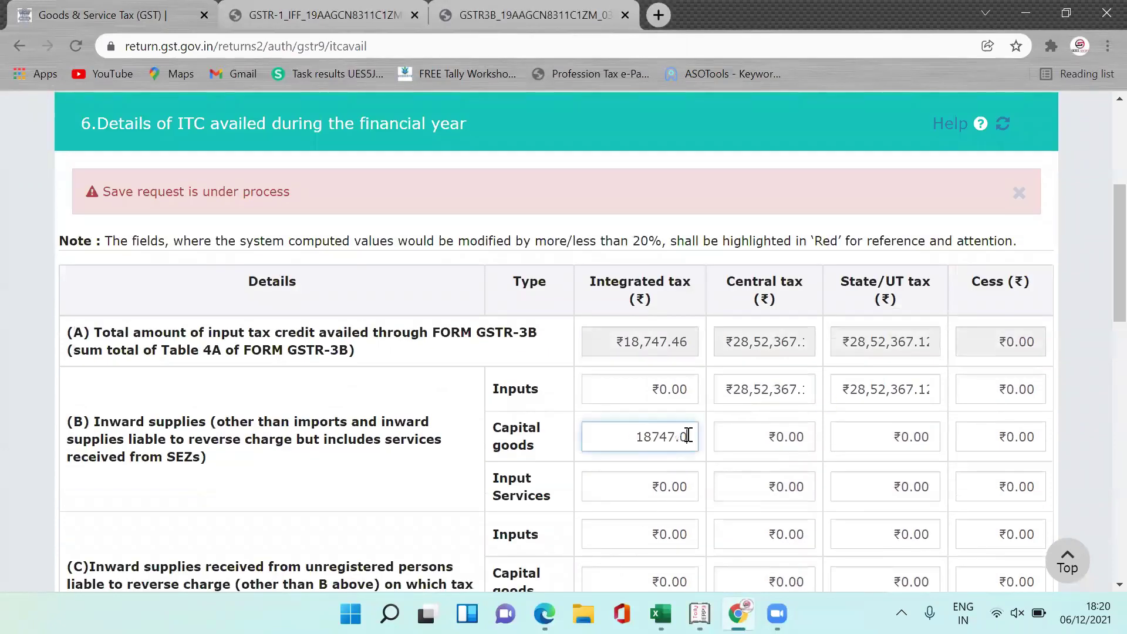
pyautogui.press('BackSpace')
pyautogui.press('BackSpace')
pyautogui.press('BackSpace')
pyautogui.write('.46')
pyautogui.click(717, 490)
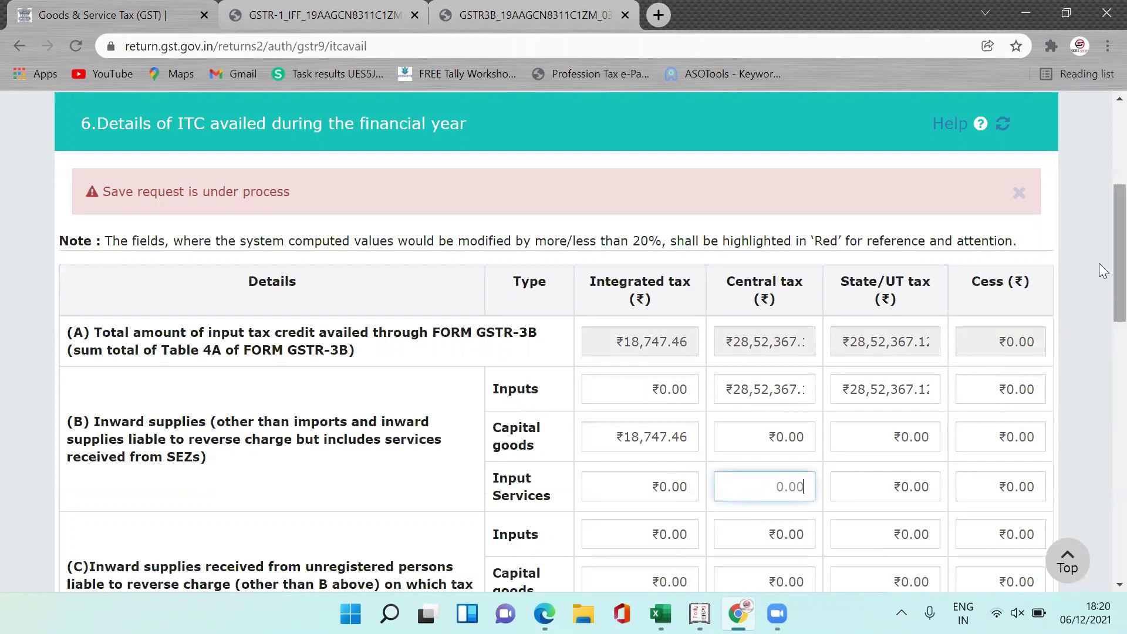
# Examine table 6, comparing the row (A) and (B) amounts with the sub-total, difference and total ITC availed rows.
pyautogui.scroll(-10, 1099, 352)
pyautogui.scroll(10, 1099, 458)
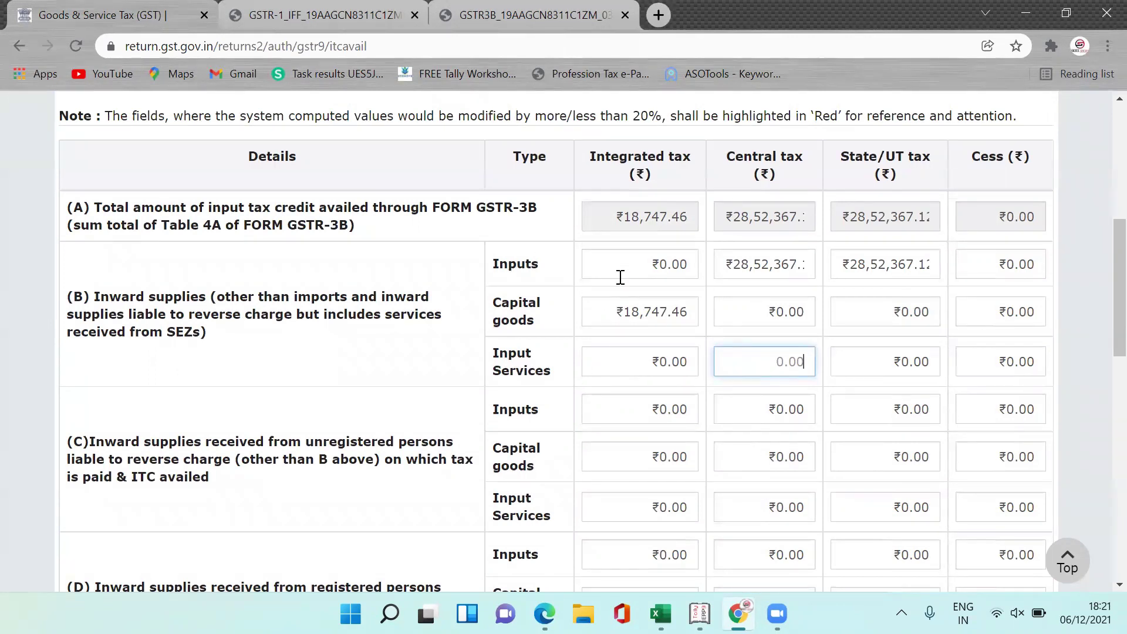
pyautogui.moveTo(1101, 306); pyautogui.dragTo(1105, 491)
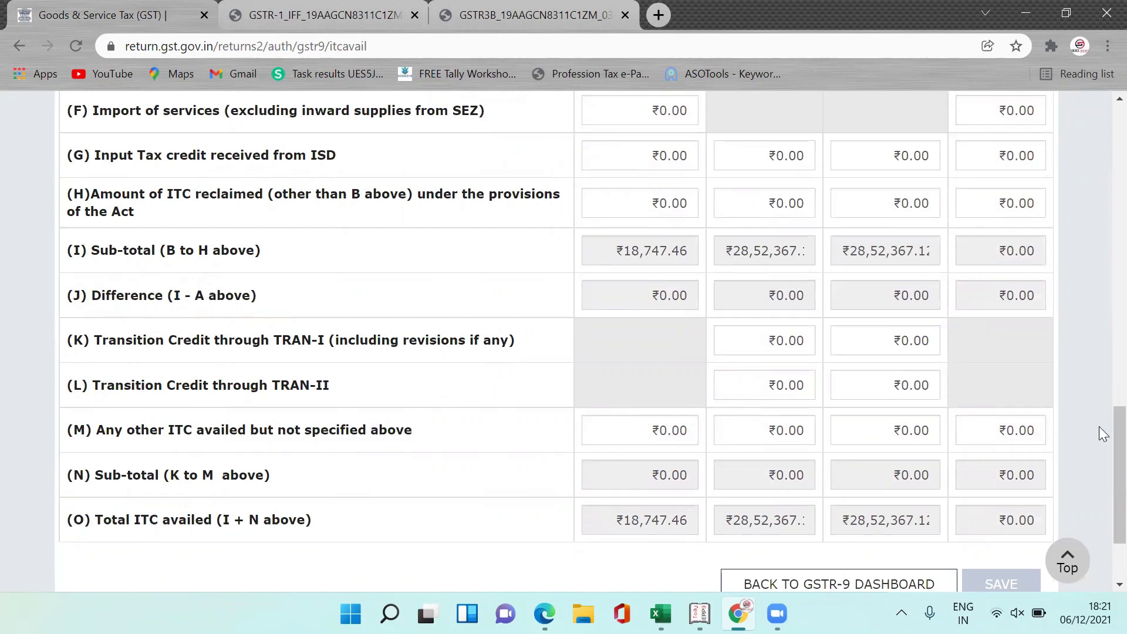
pyautogui.scroll(15, 1098, 446)
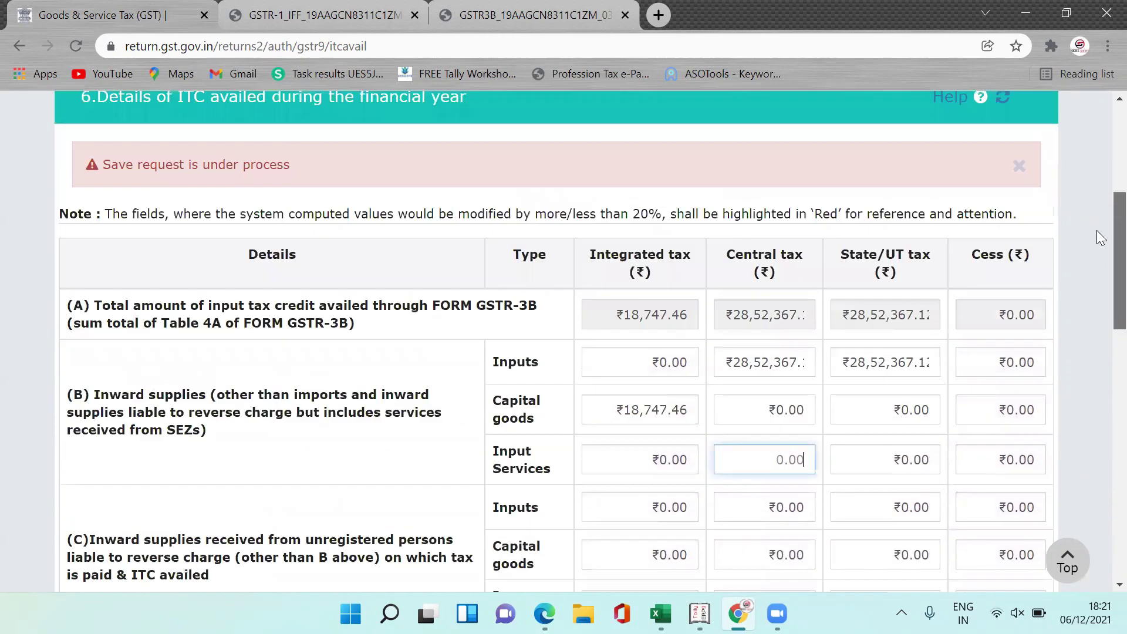
pyautogui.scroll(-3, 1096, 245)
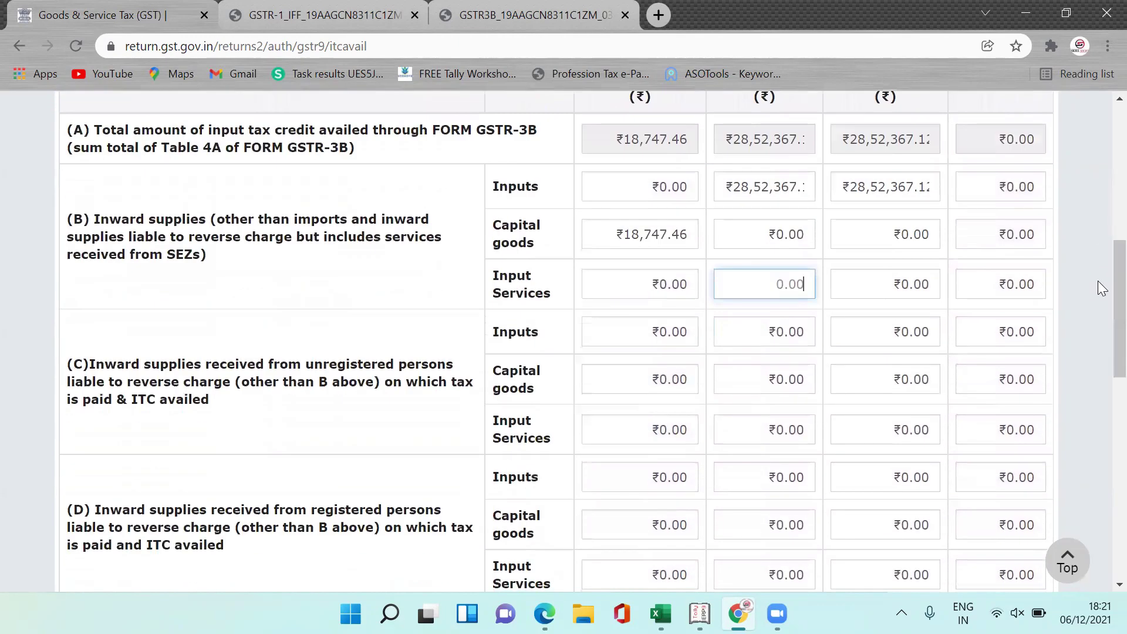
pyautogui.click(1075, 204)
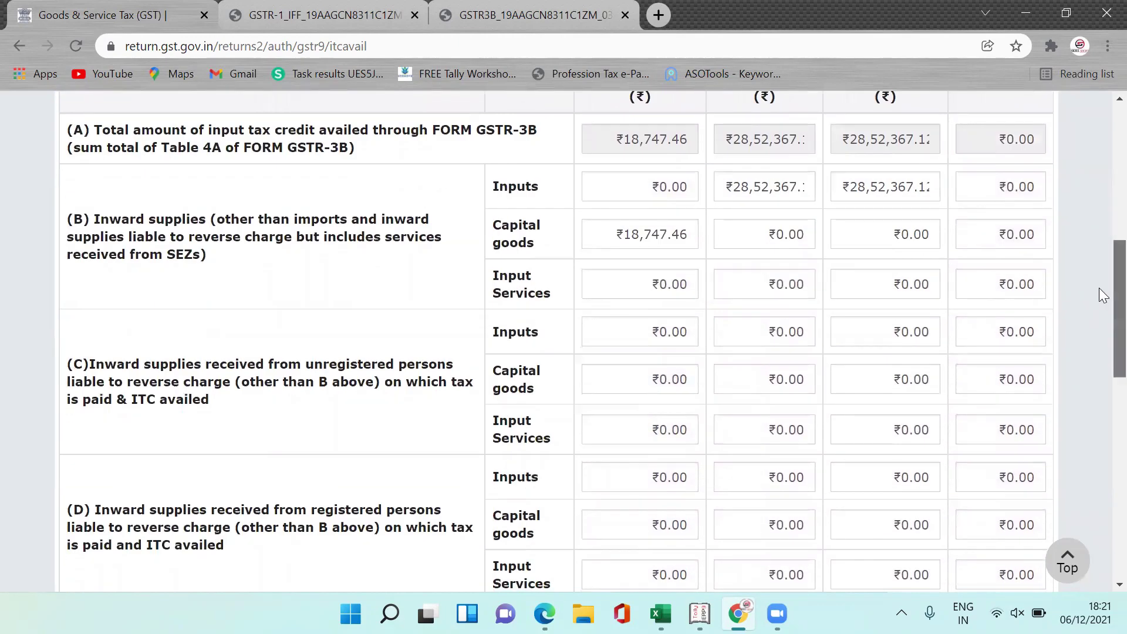
pyautogui.moveTo(1098, 287); pyautogui.dragTo(1099, 468)
pyautogui.scroll(-2, 1099, 468)
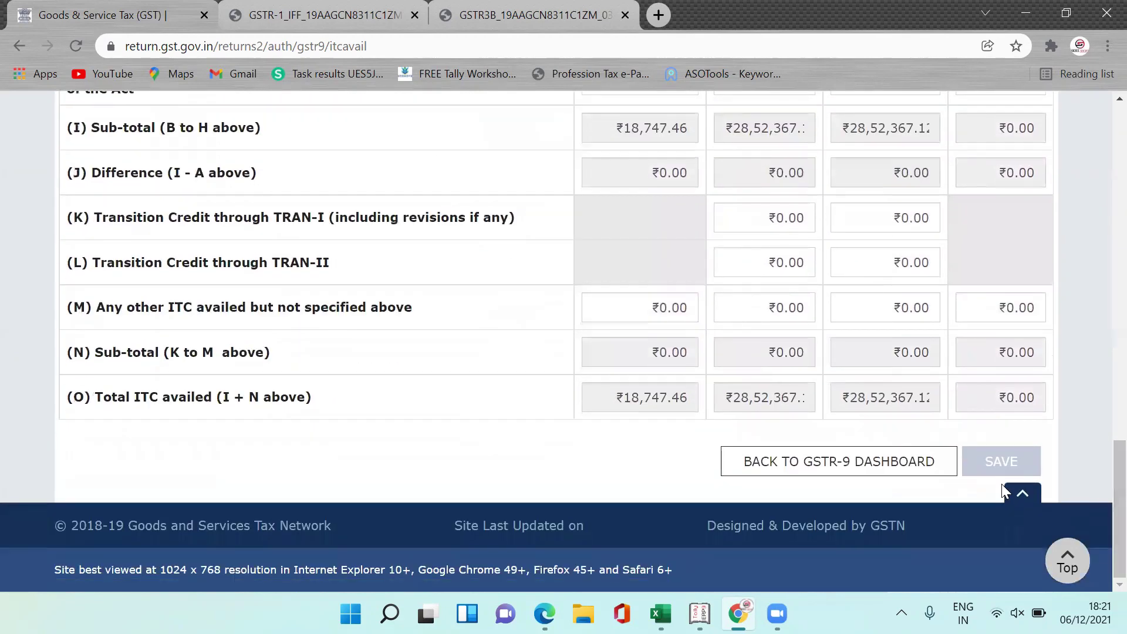
pyautogui.scroll(5, 1086, 313)
pyautogui.scroll(7, 1081, 287)
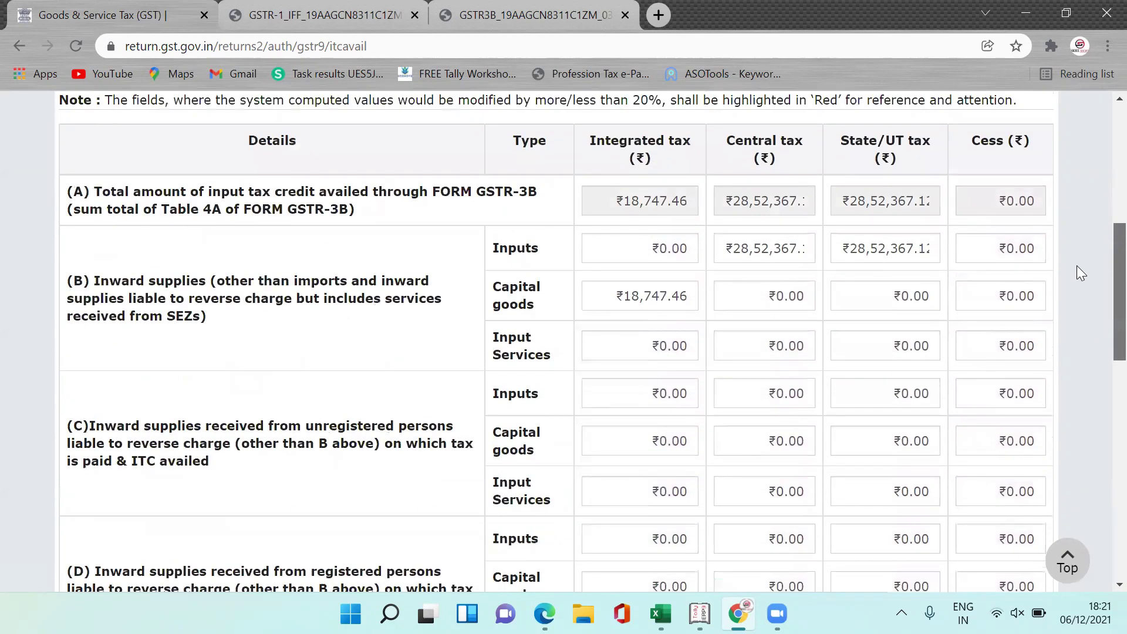
pyautogui.scroll(2, 1077, 253)
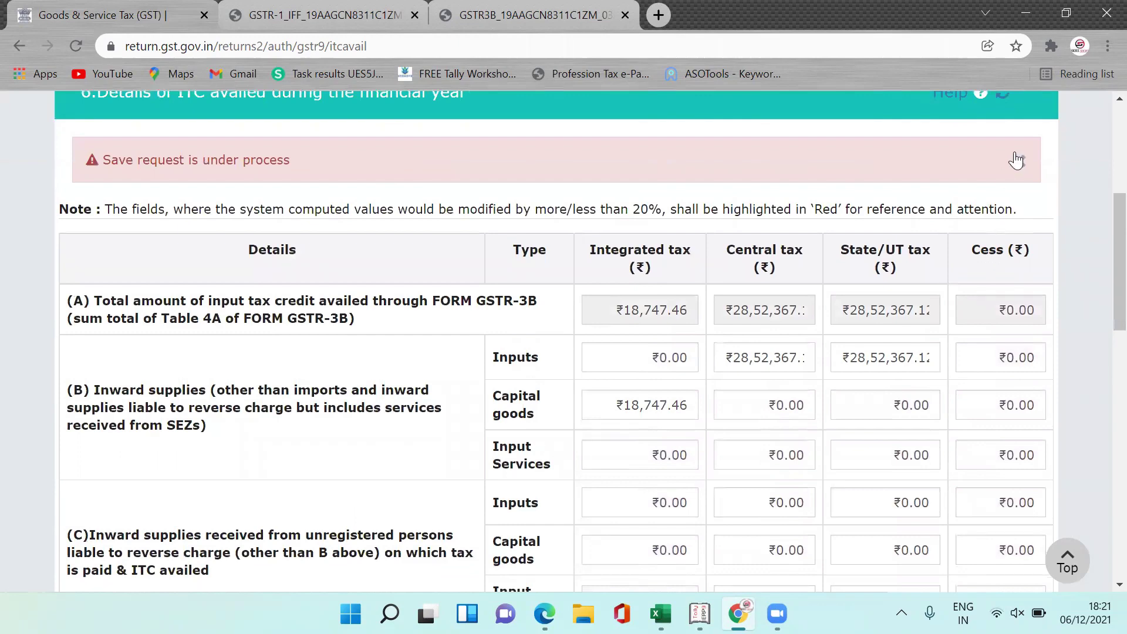
# Dismiss the pending save alert, refresh table 6 and save it.
pyautogui.click(1019, 163)
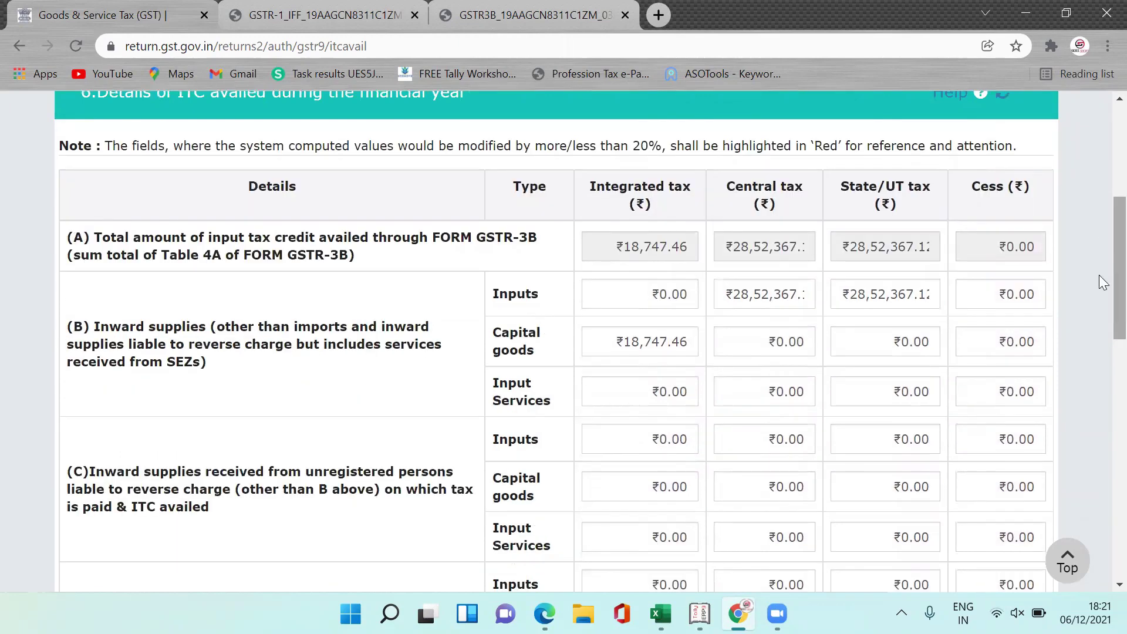
pyautogui.scroll(5, 1098, 274)
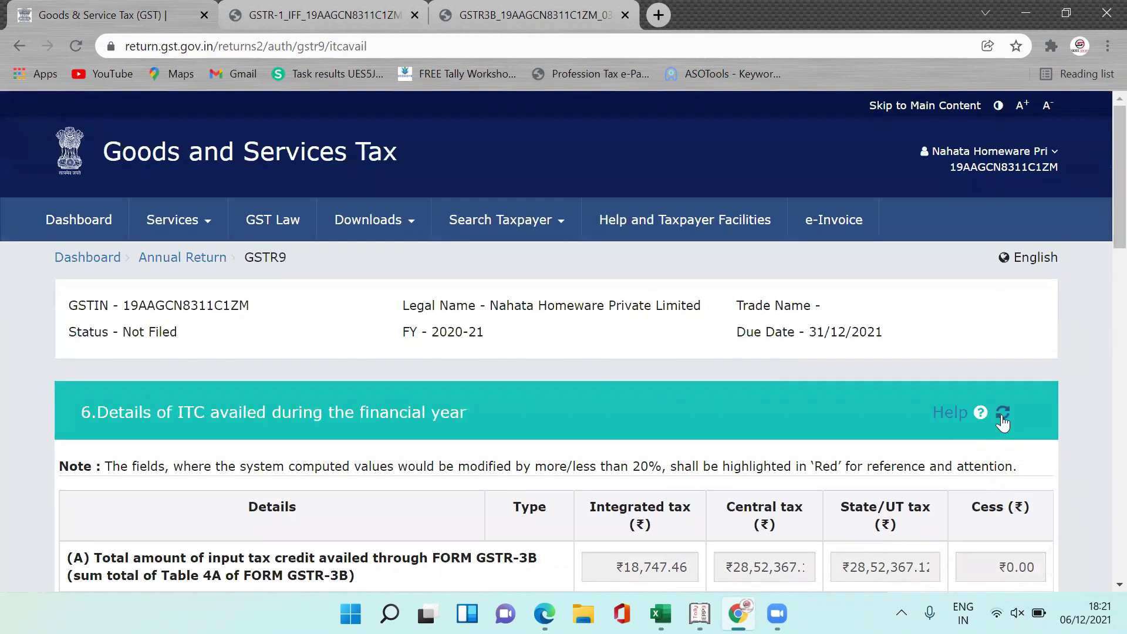
pyautogui.moveTo(1118, 181); pyautogui.dragTo(1101, 557)
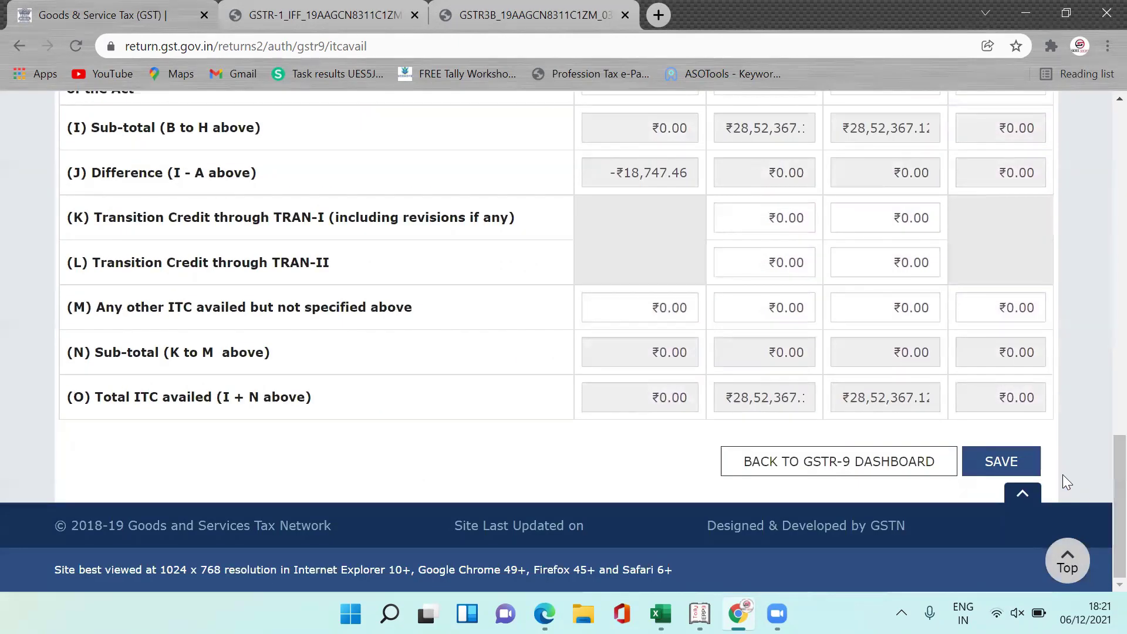
pyautogui.click(1013, 469)
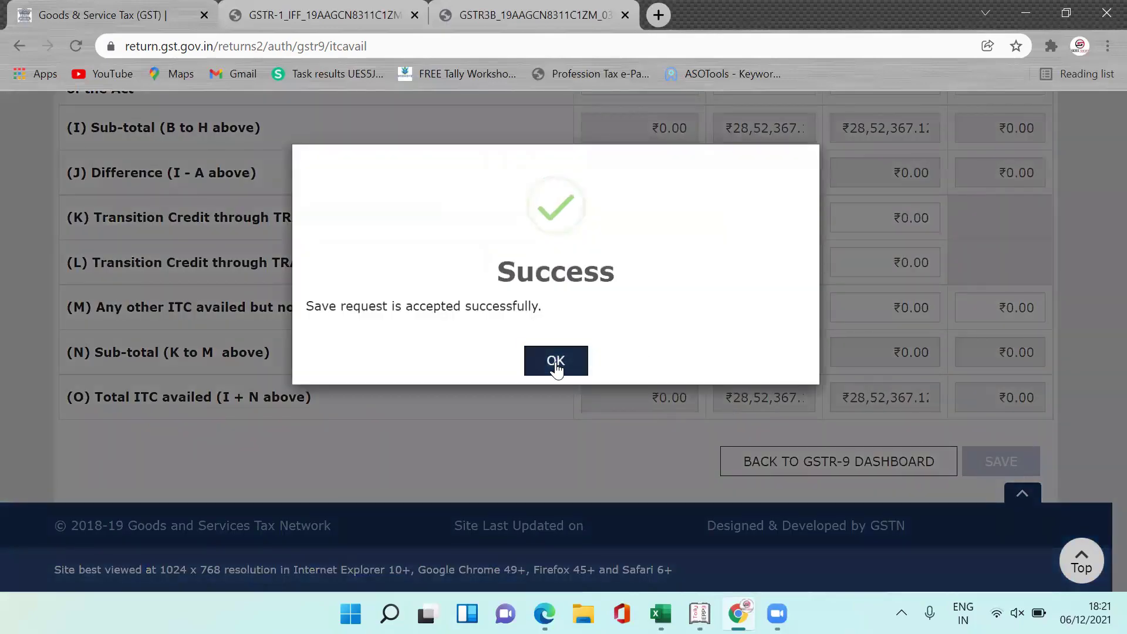
pyautogui.click(555, 360)
# Return to the GSTR-9 dashboard, open table 7 on reversed and ineligible ITC, and look through its reversal rows.
pyautogui.click(847, 460)
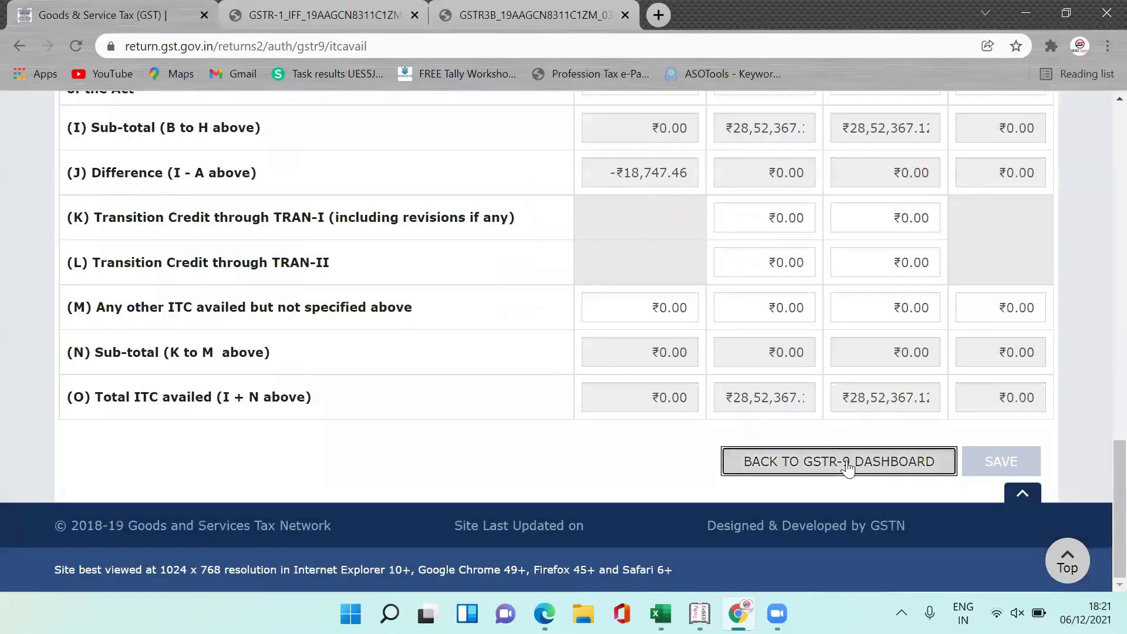
pyautogui.scroll(-10, 1097, 223)
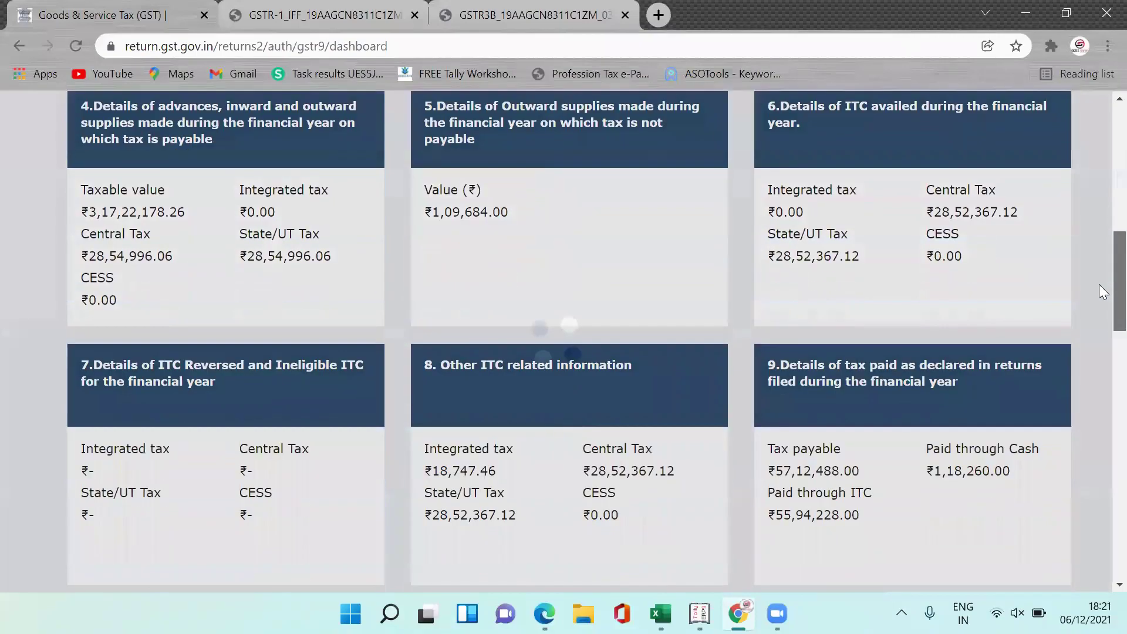
pyautogui.scroll(4, 1099, 246)
pyautogui.scroll(-4, 1098, 270)
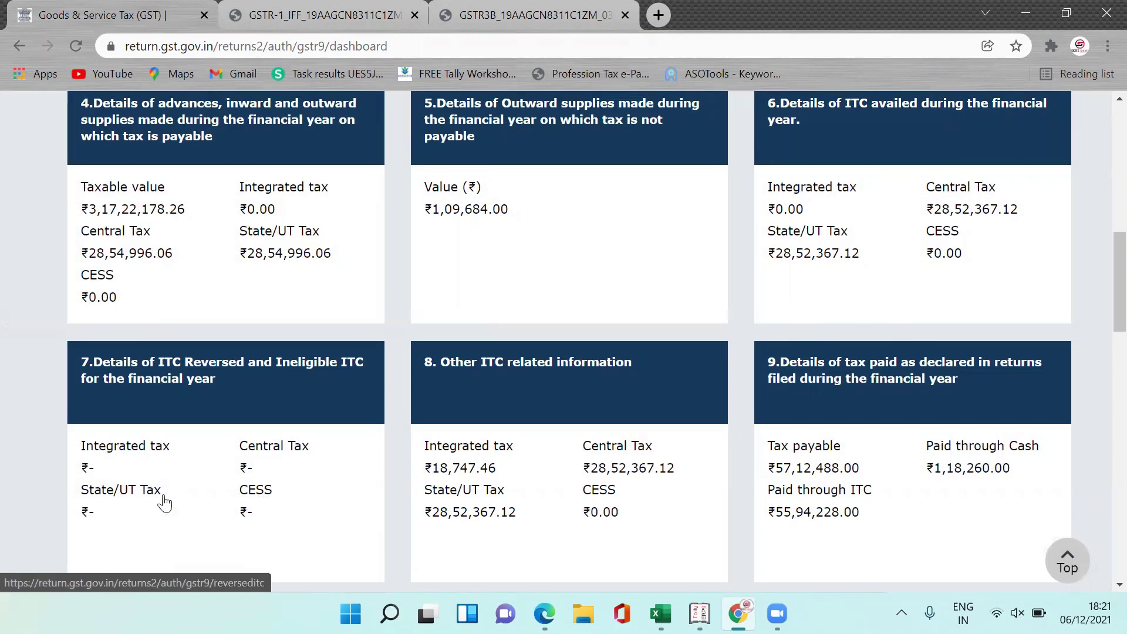
pyautogui.click(298, 405)
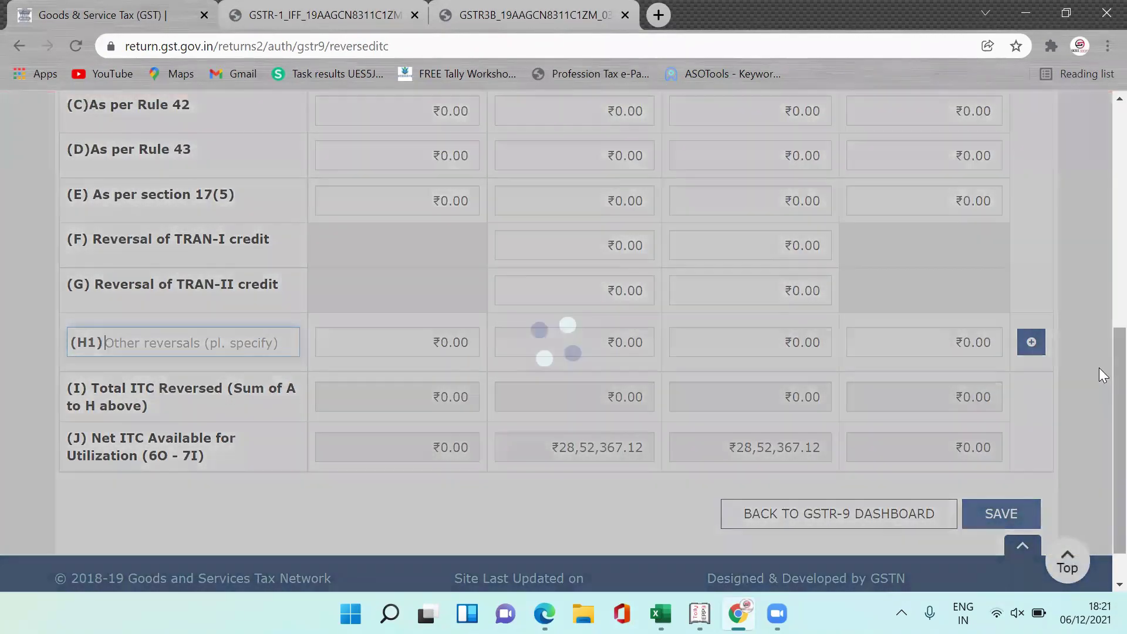
pyautogui.moveTo(1115, 372); pyautogui.dragTo(1115, 251)
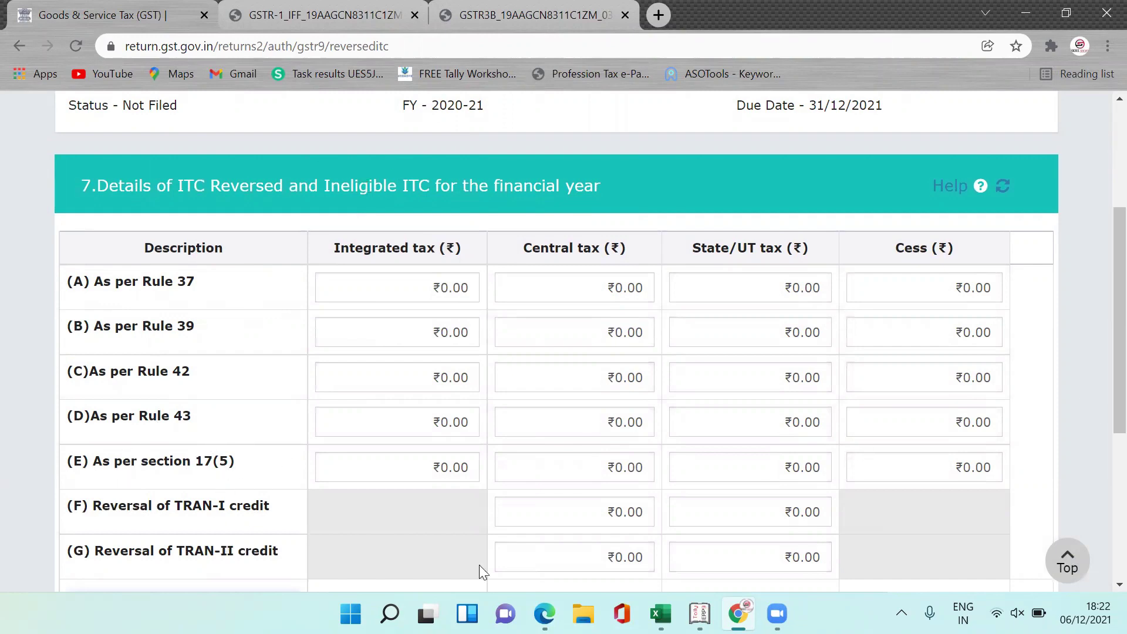
pyautogui.scroll(-3, 1102, 433)
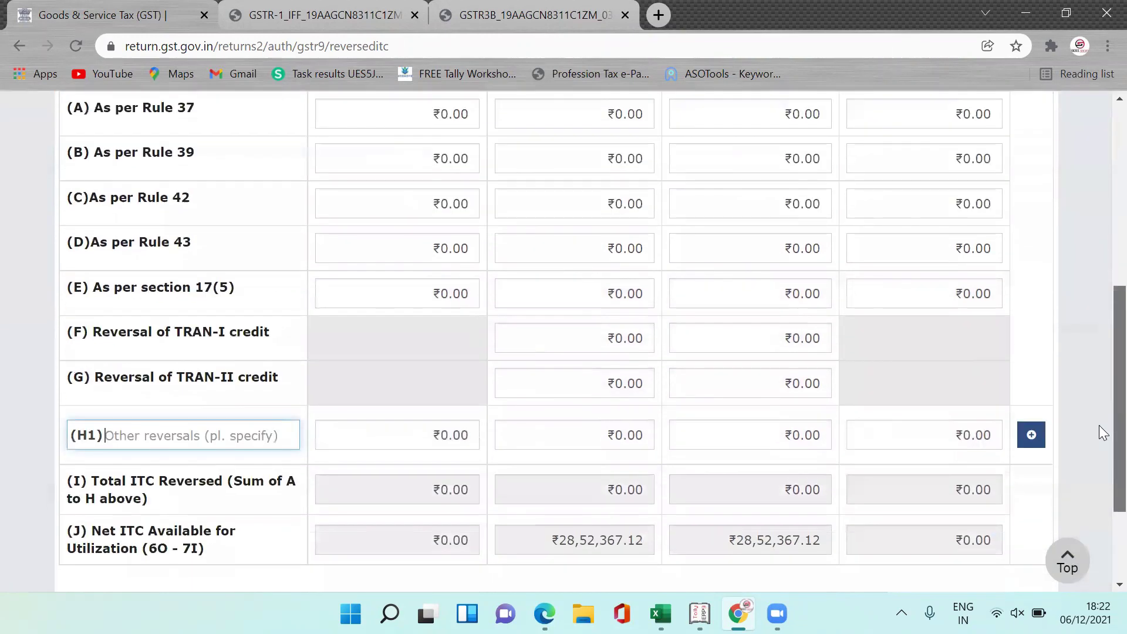
# Save table 7 on reversed and ineligible ITC, acknowledge the alert and return to the GSTR-9 dashboard.
pyautogui.scroll(-2, 1099, 425)
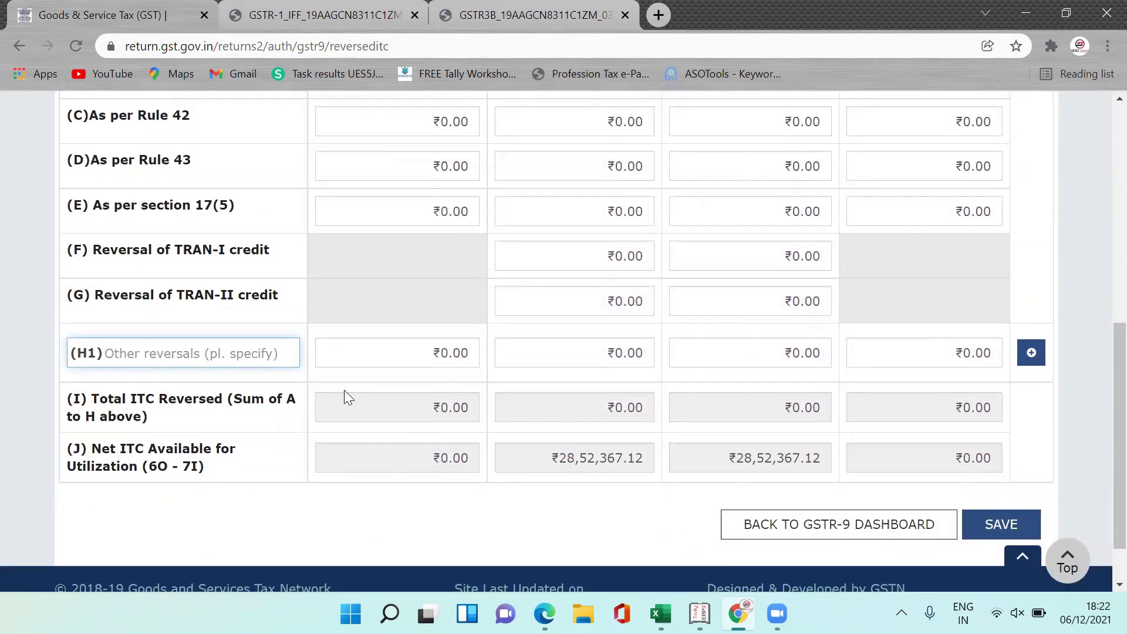
pyautogui.click(1018, 532)
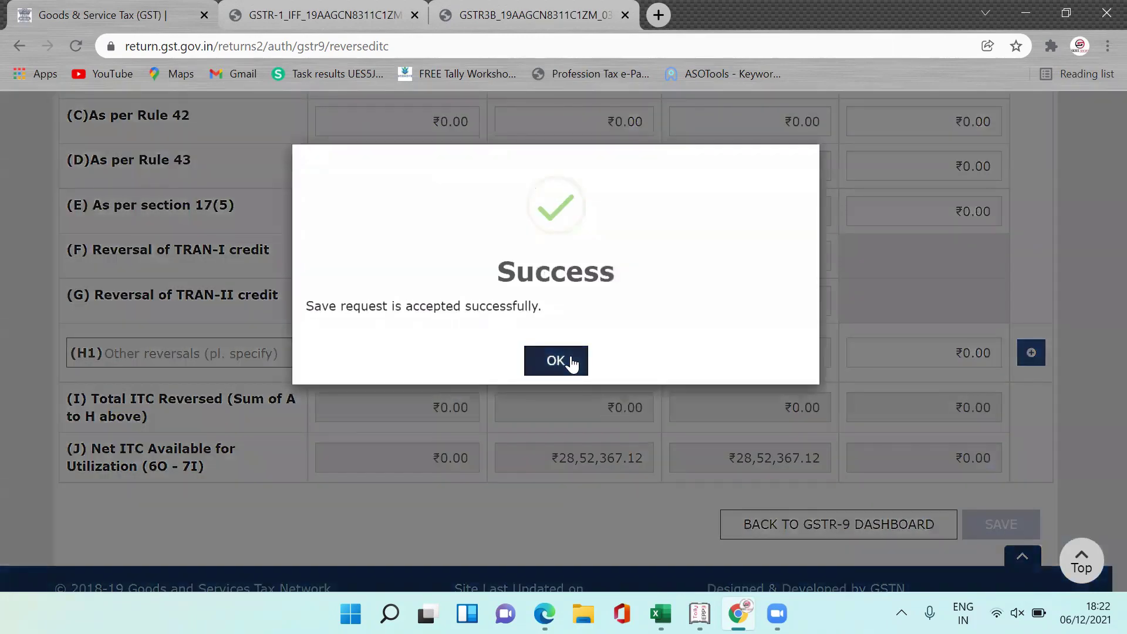
pyautogui.click(572, 361)
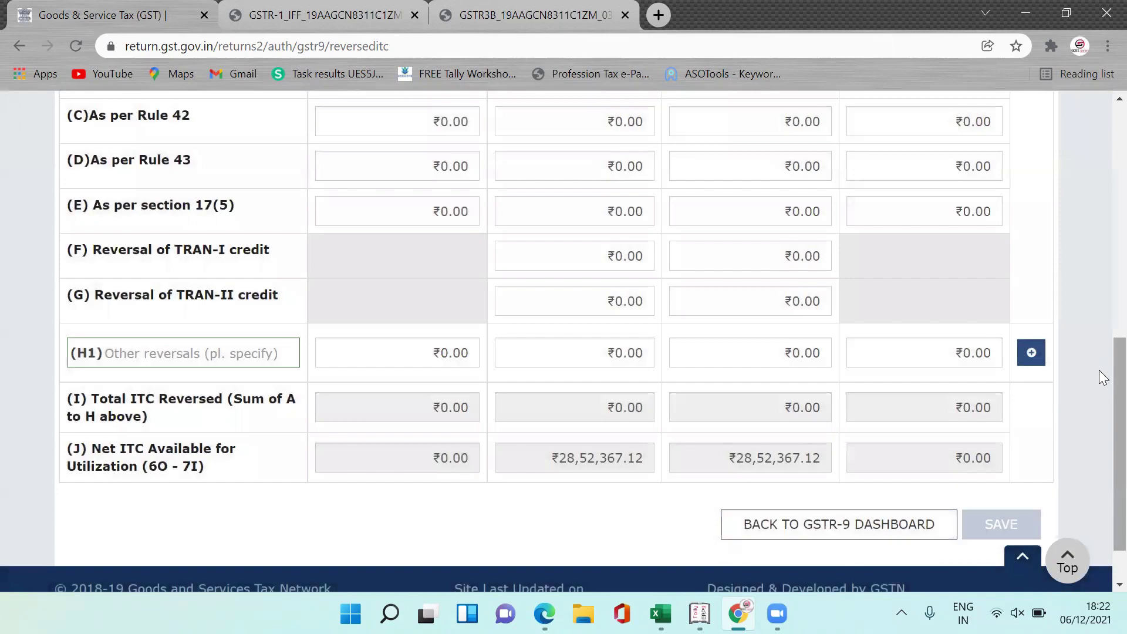
pyautogui.click(851, 531)
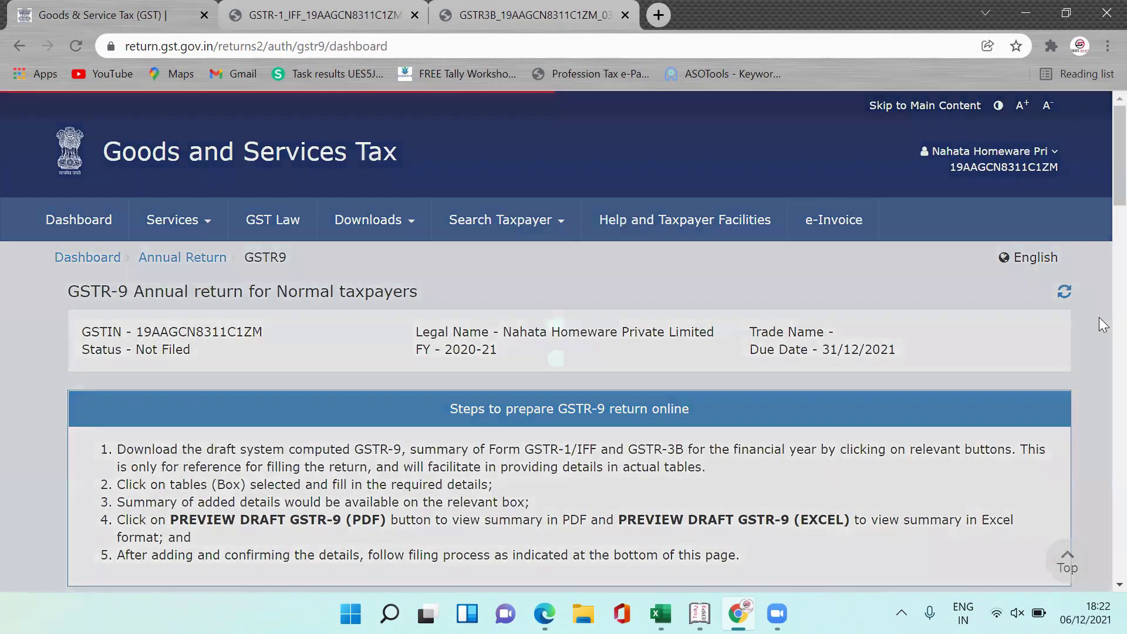
# Open table 8, Other ITC related information, and check its rows from ITC as per GSTR-2A through total ITC to be lapsed.
pyautogui.scroll(-10, 1103, 324)
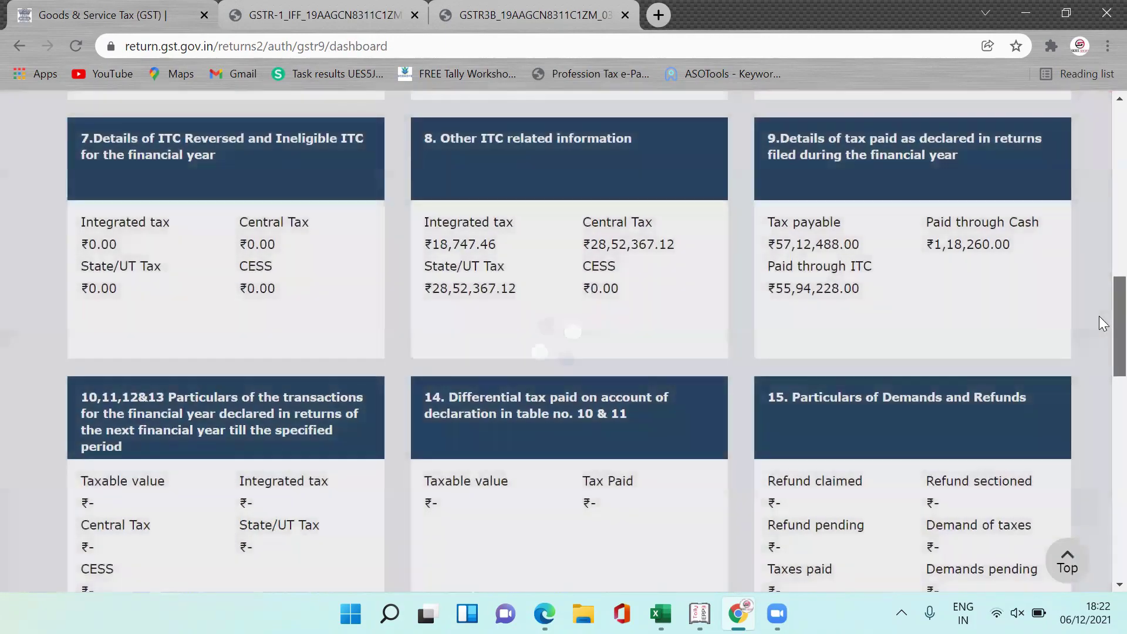
pyautogui.scroll(1, 1092, 315)
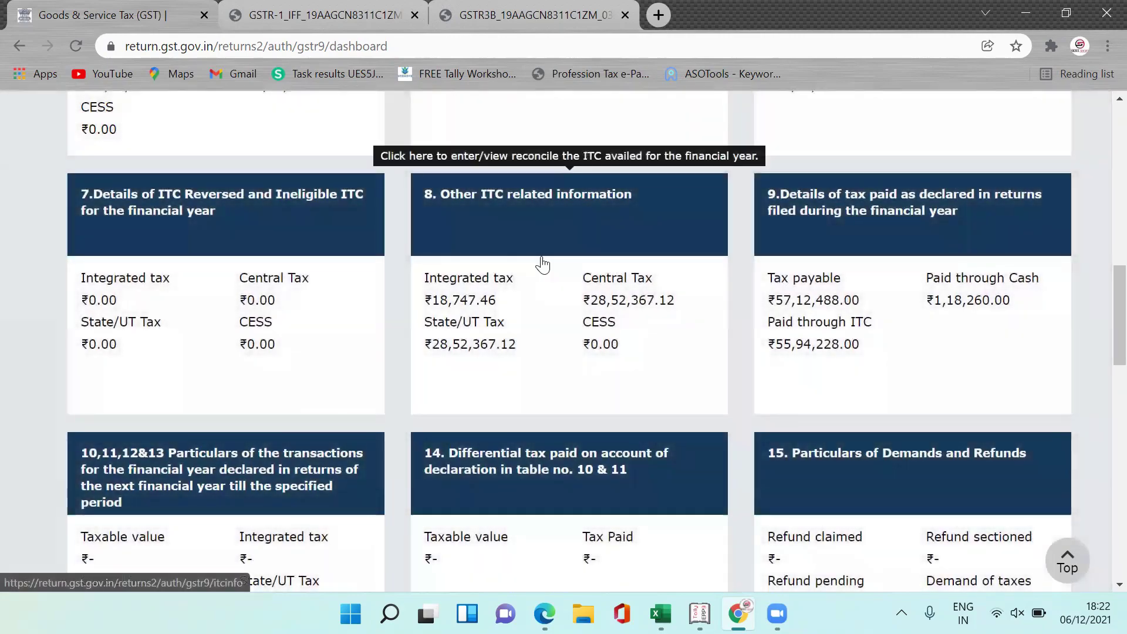
pyautogui.click(542, 264)
pyautogui.scroll(-3, 1102, 271)
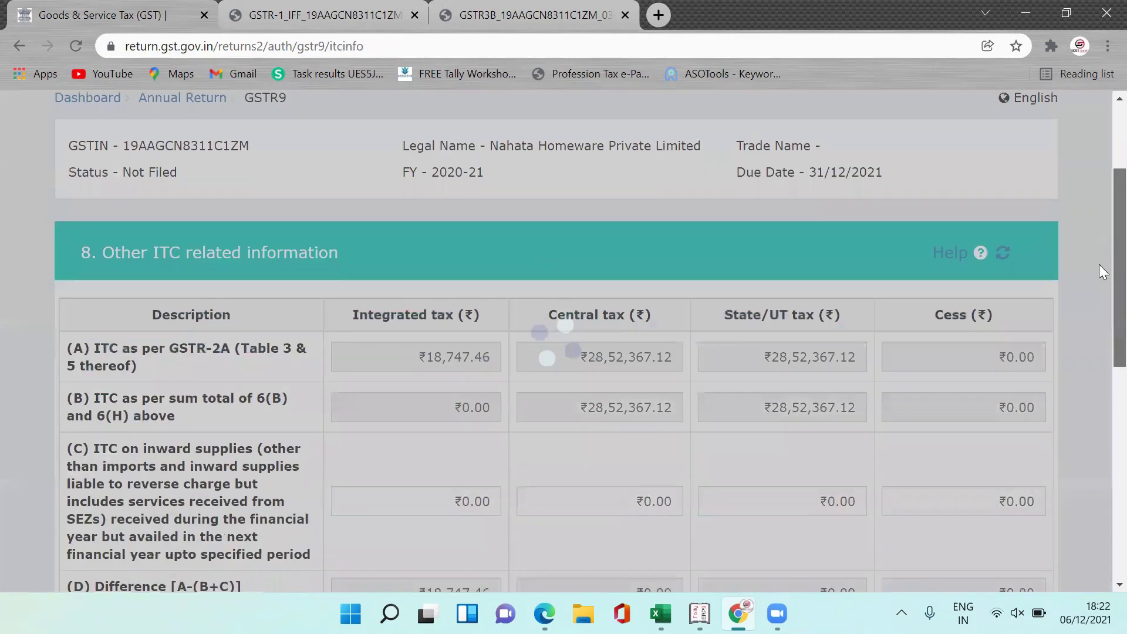
pyautogui.scroll(-1, 1103, 273)
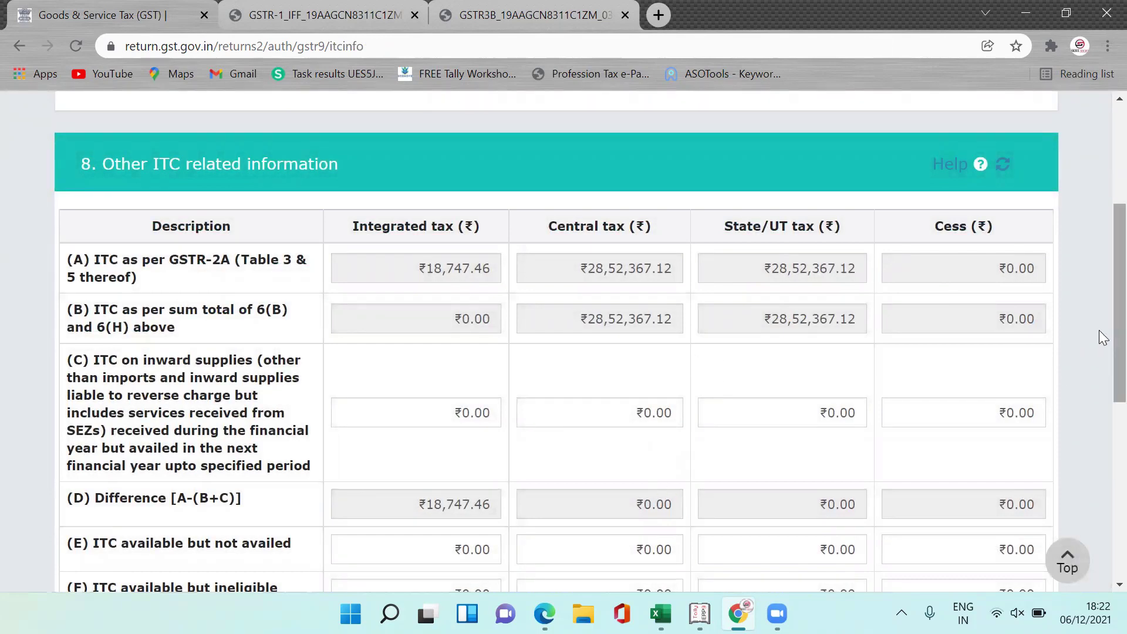
pyautogui.scroll(-2, 1102, 388)
pyautogui.scroll(2, 1101, 358)
pyautogui.scroll(-1, 1102, 353)
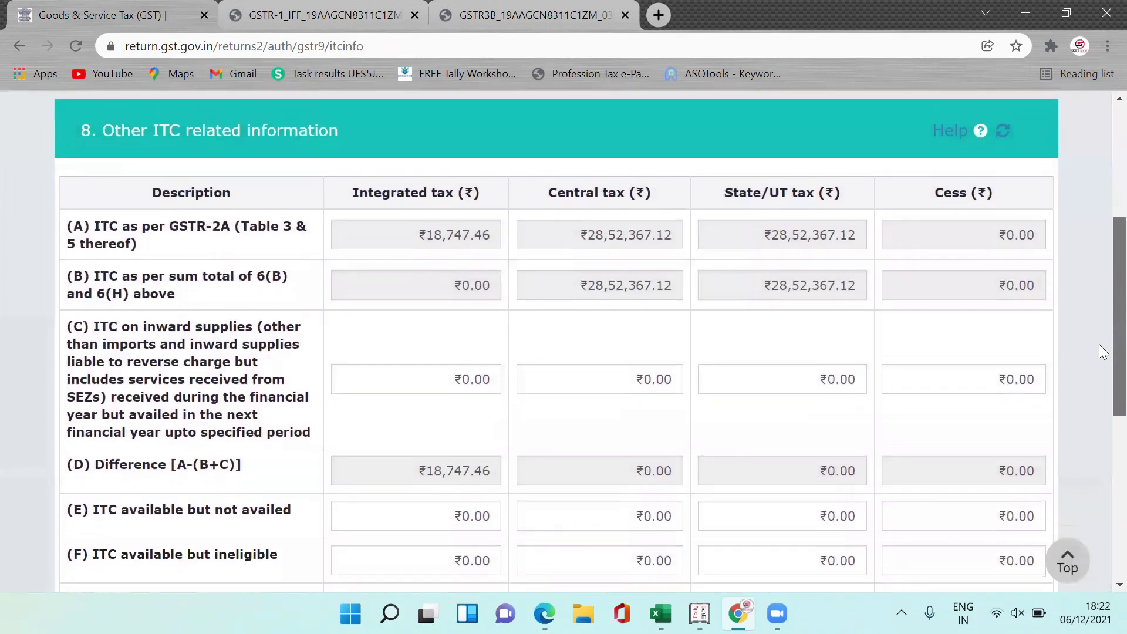
pyautogui.scroll(-5, 1100, 367)
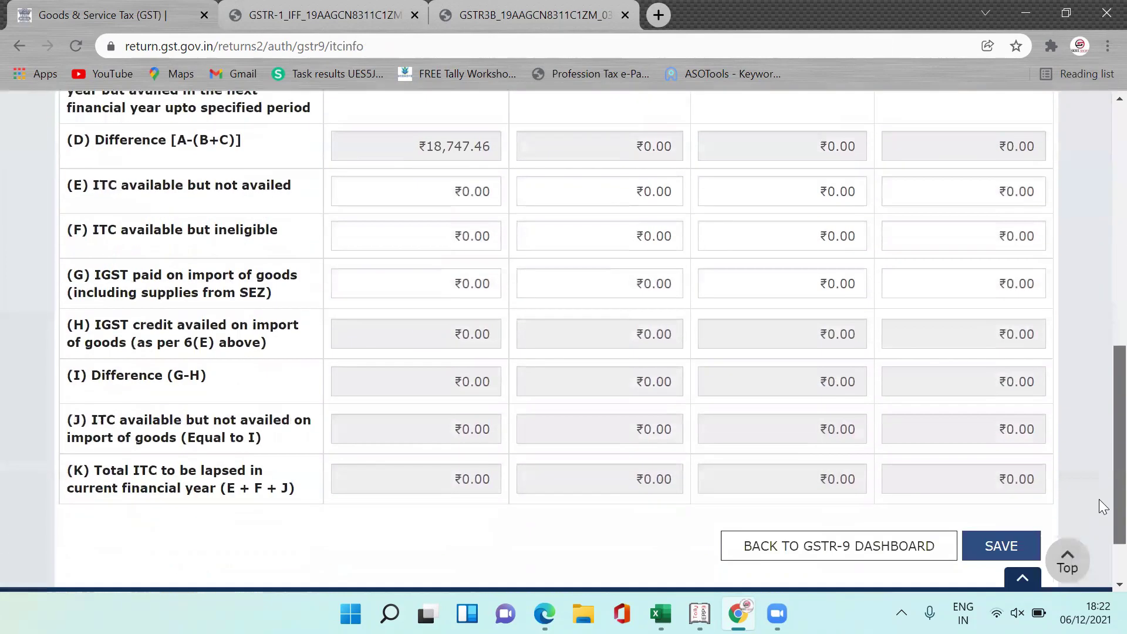
pyautogui.scroll(-2, 1102, 506)
# Go back through the dashboard to table 6 and set the row (B) Capital goods integrated tax to 18747.46.
pyautogui.click(888, 460)
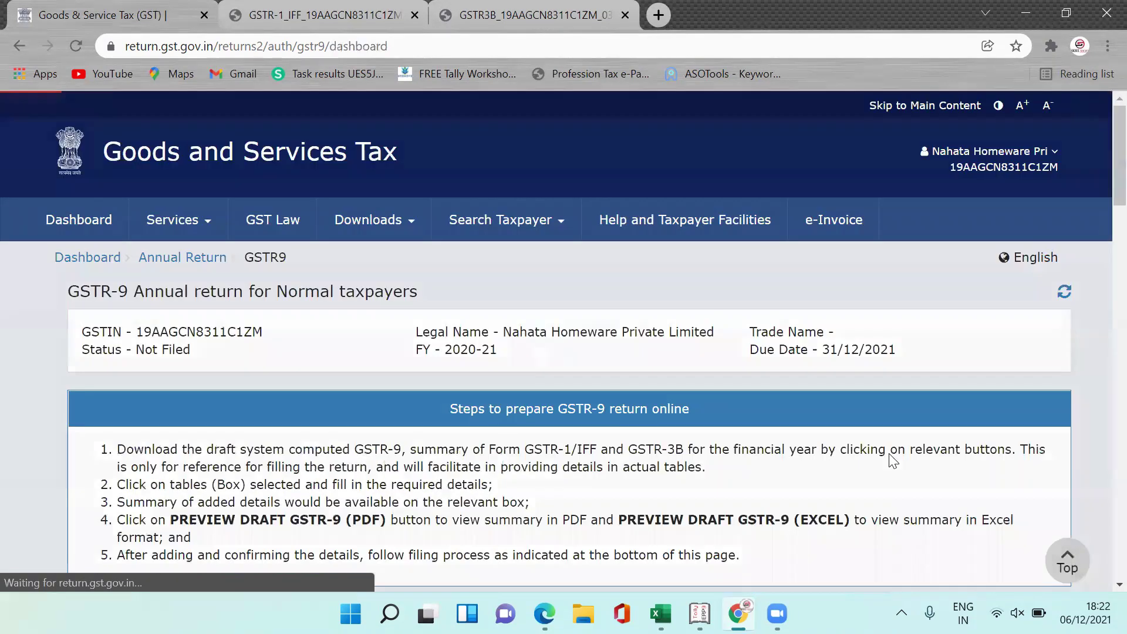
pyautogui.scroll(-10, 1099, 270)
pyautogui.scroll(2, 1099, 250)
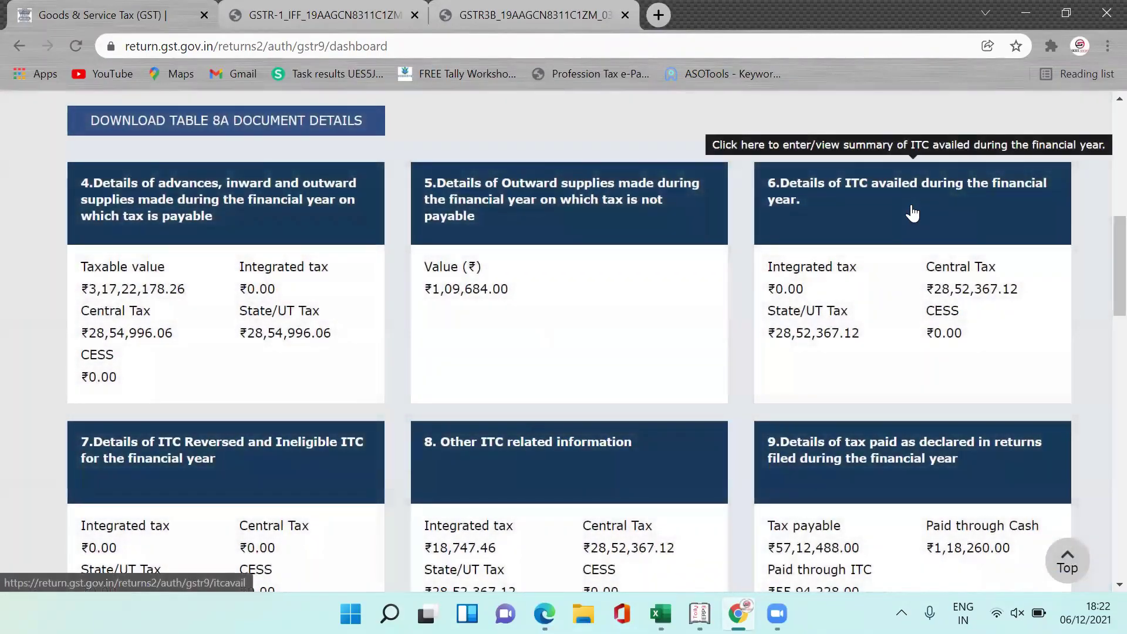
pyautogui.click(912, 211)
pyautogui.scroll(-5, 1099, 256)
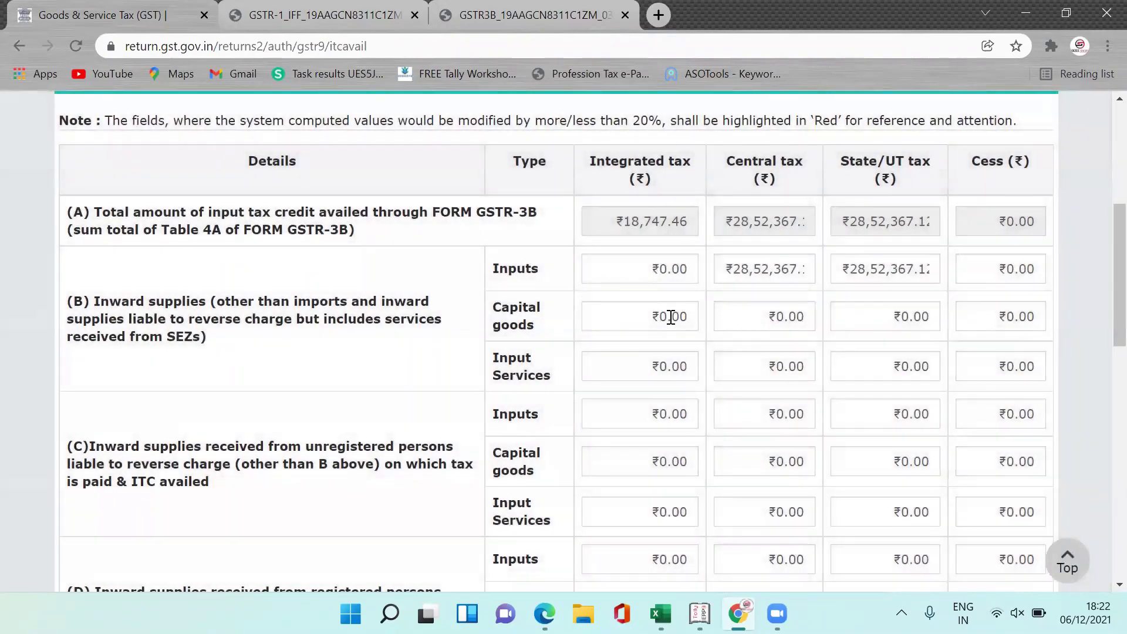
pyautogui.click(670, 317)
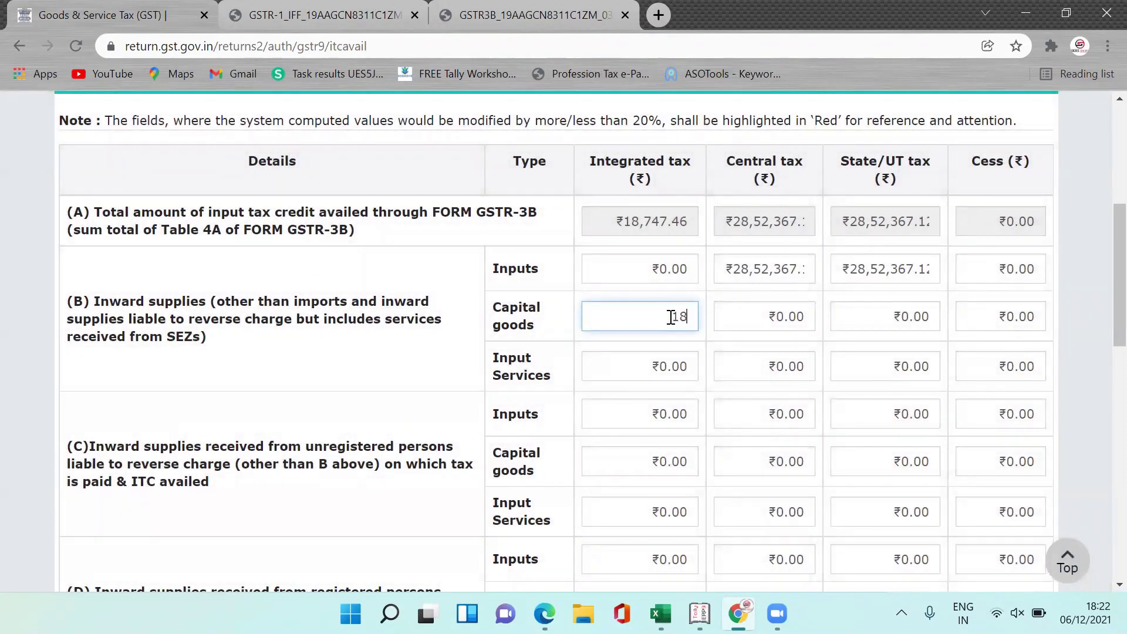
pyautogui.write('18747.46')
pyautogui.click(670, 340)
# Save table 6 on ITC availed, acknowledge the alert and return to the GSTR-9 dashboard.
pyautogui.scroll(-12, 1103, 324)
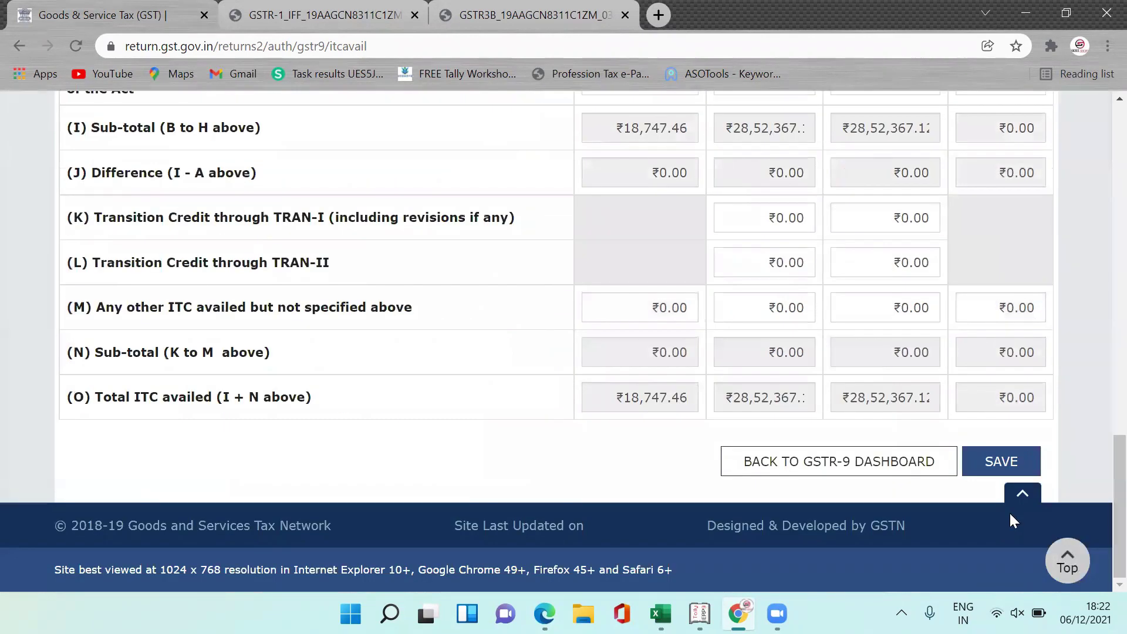
pyautogui.click(1002, 459)
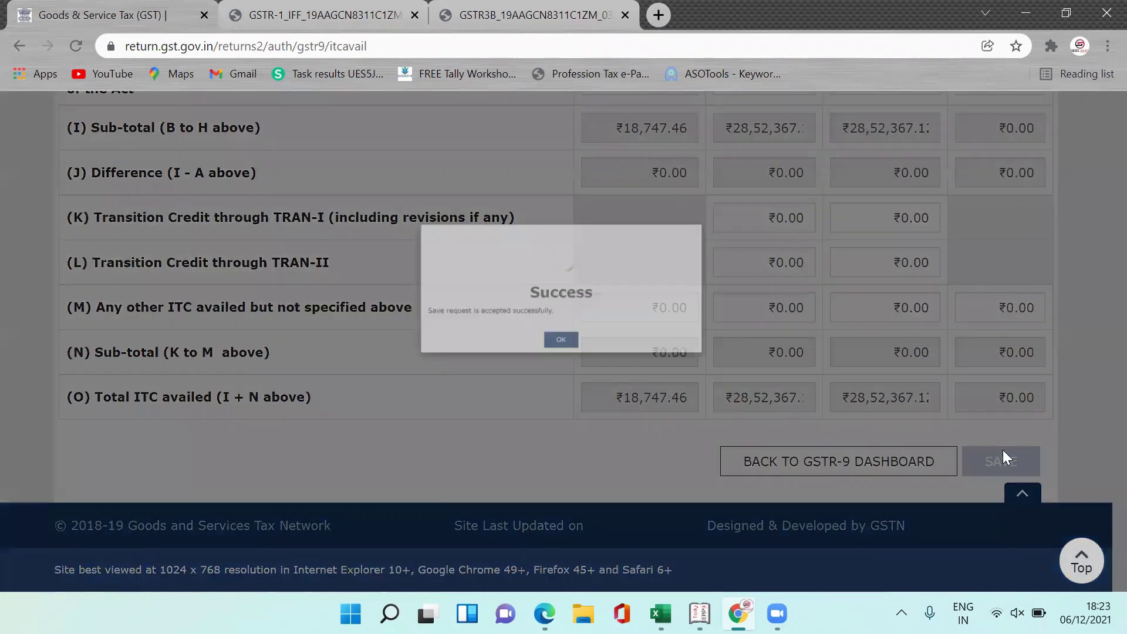
pyautogui.click(548, 371)
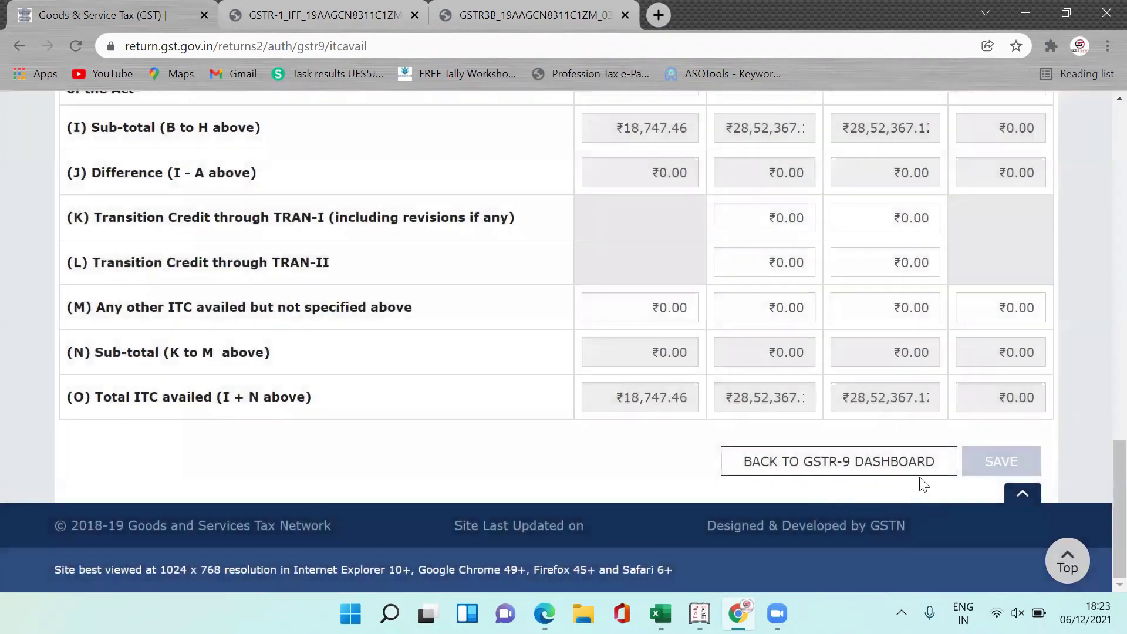
pyautogui.click(901, 465)
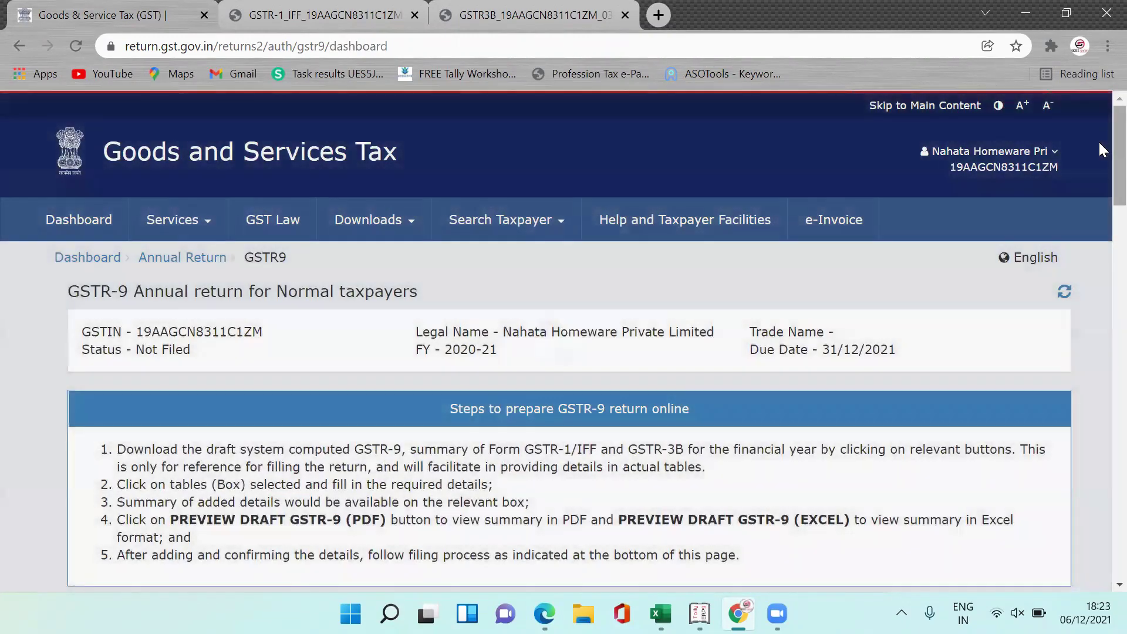
# Reopen table 8, Other ITC related information, and compare the row (A) GSTR-2A credit with the row (B) credit.
pyautogui.scroll(-10, 1098, 142)
pyautogui.scroll(3, 1099, 301)
pyautogui.moveTo(1115, 257)
pyautogui.mouseDown()
pyautogui.moveTo(1115, 238)
pyautogui.moveTo(1100, 256)
pyautogui.mouseUp()
pyautogui.scroll(-3, 1099, 255)
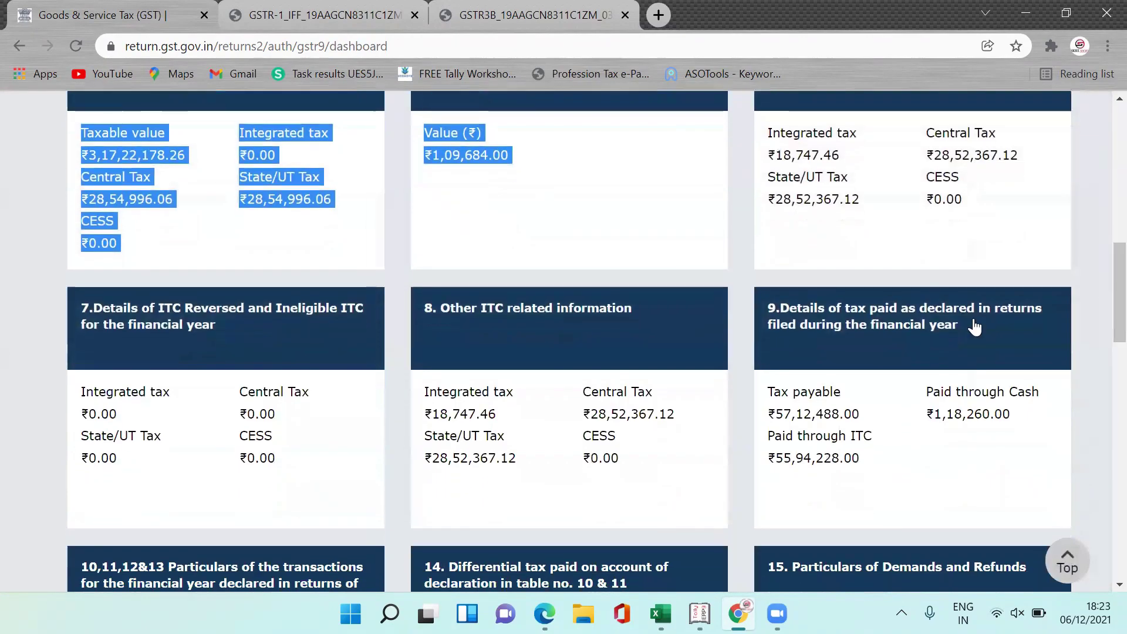
pyautogui.click(524, 381)
pyautogui.scroll(-3, 1098, 266)
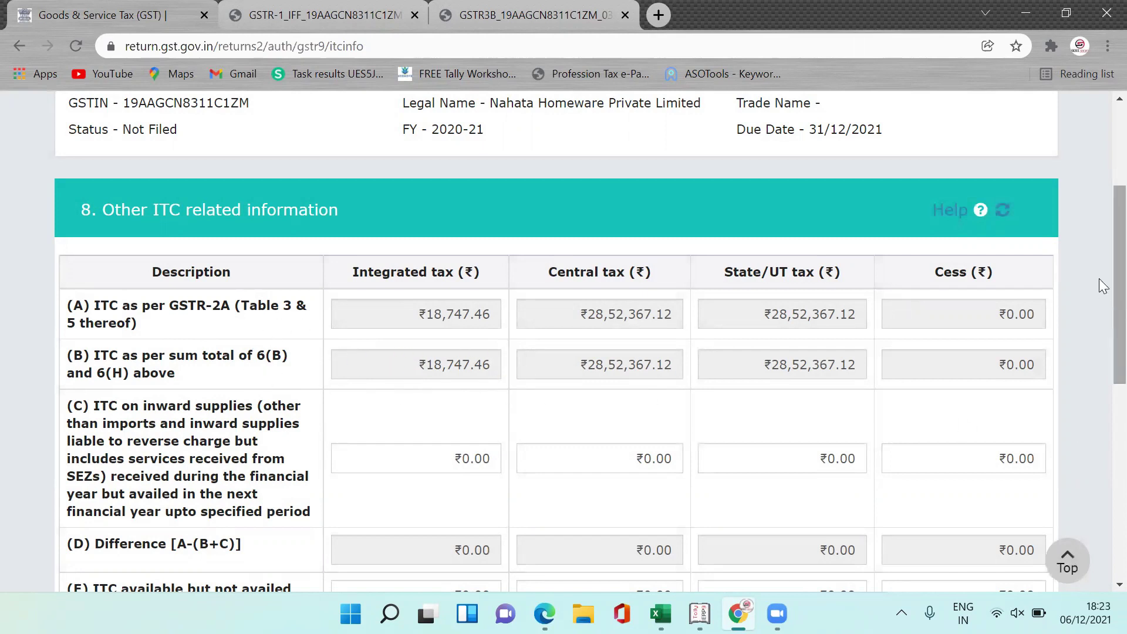
# Examine table 8's rows (C) to (K), covering next-year ITC, the difference, unavailed or ineligible ITC, import IGST and lapsed ITC.
pyautogui.scroll(-1, 1098, 298)
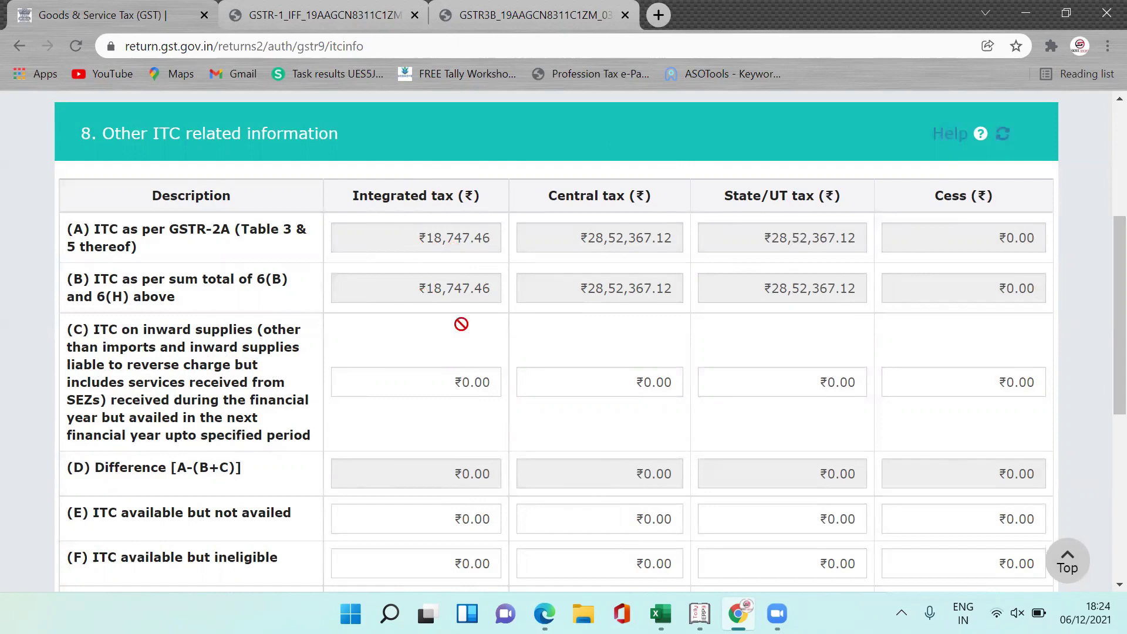
pyautogui.scroll(-2, 1099, 372)
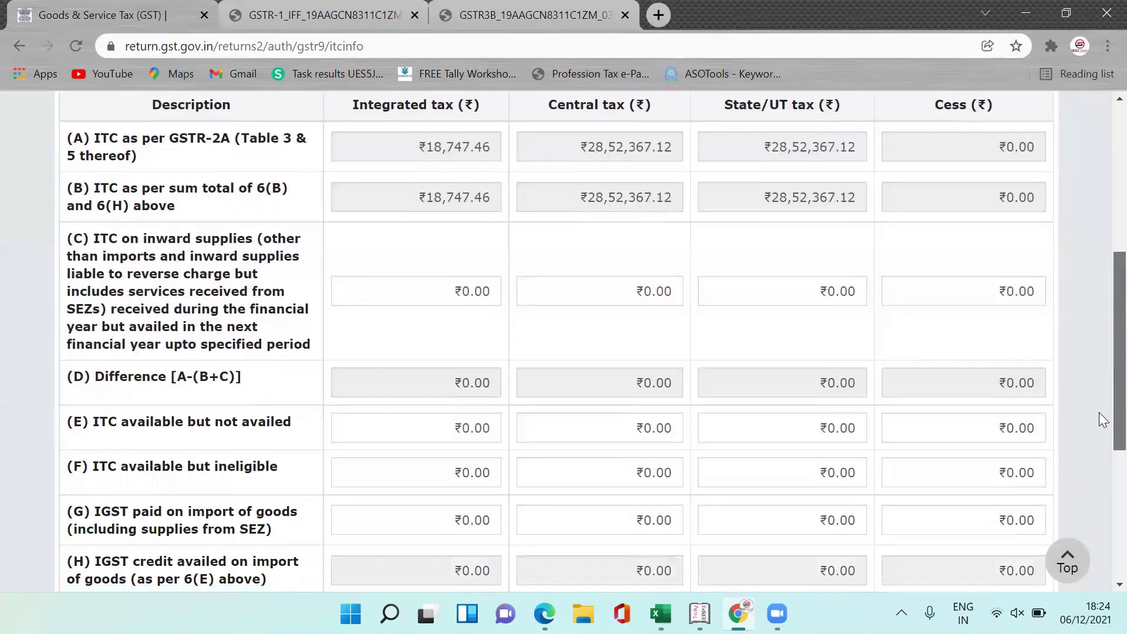
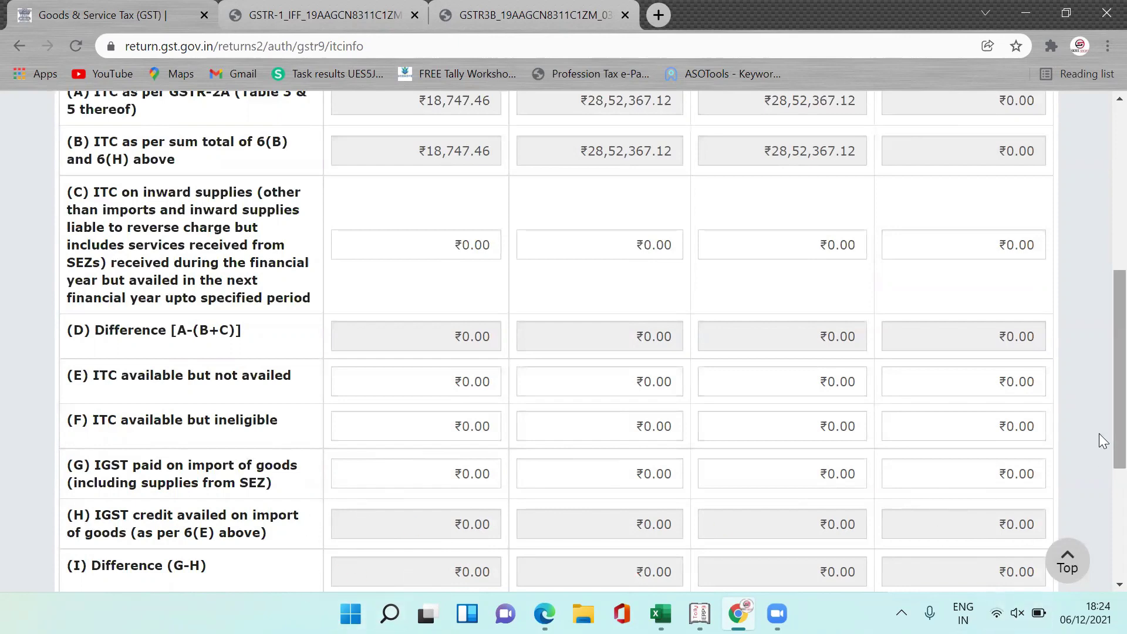
pyautogui.scroll(-3, 1099, 470)
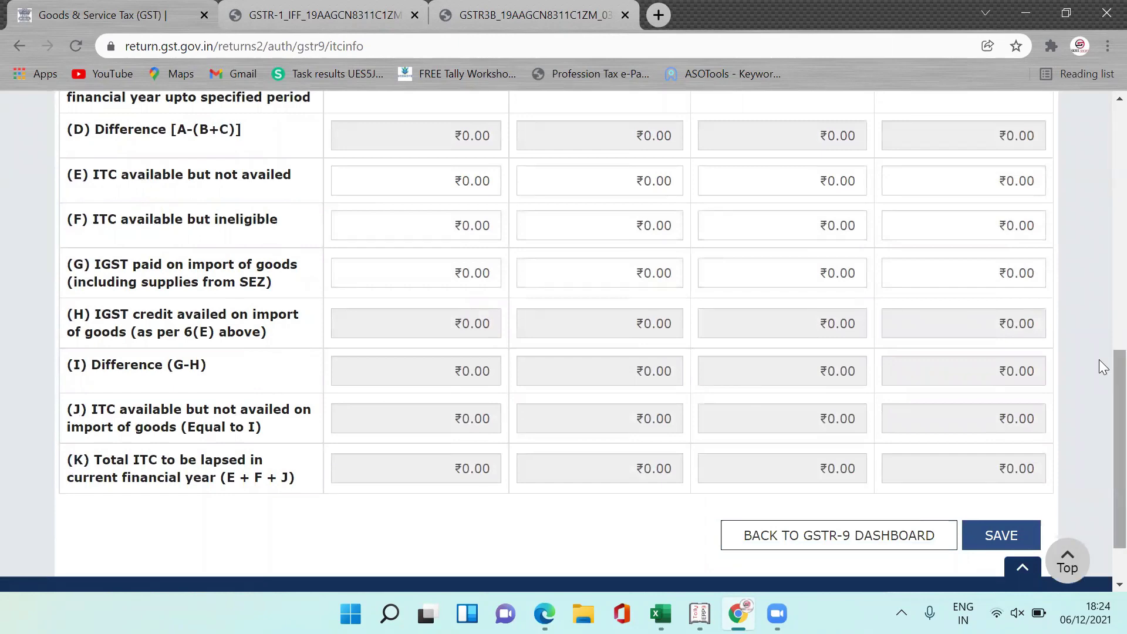
pyautogui.scroll(7, 1098, 440)
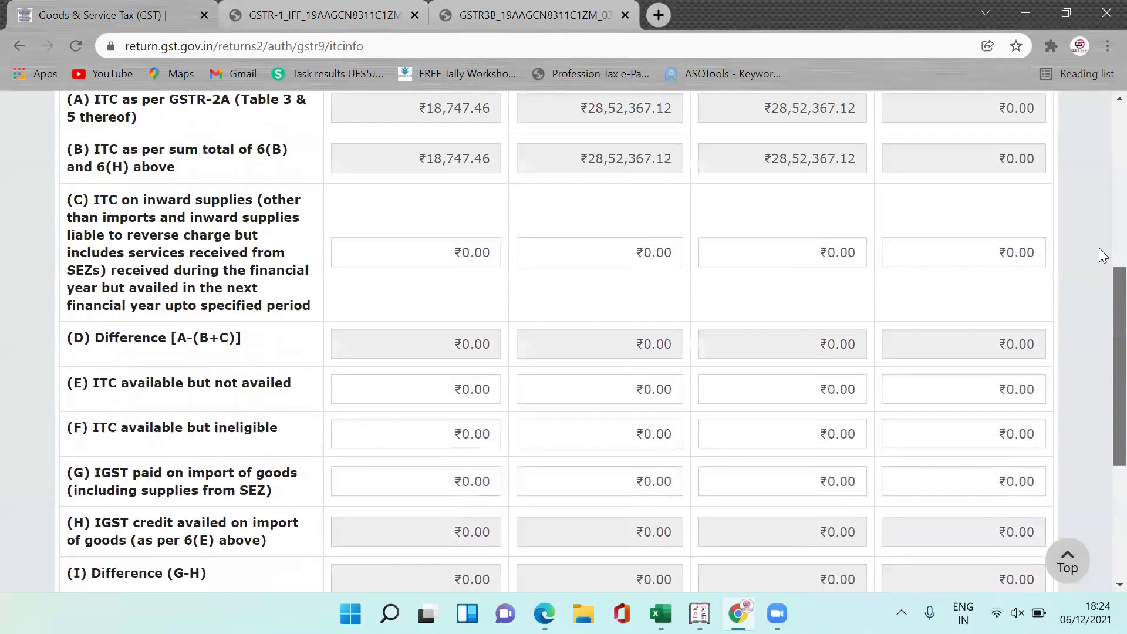
pyautogui.scroll(-1, 1102, 303)
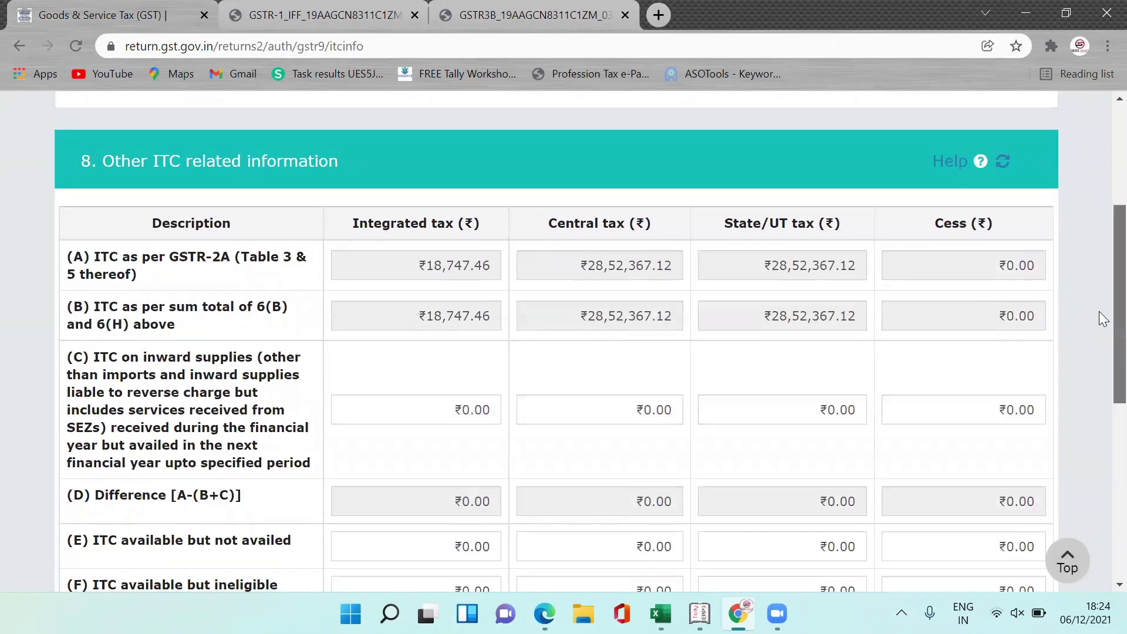
pyautogui.scroll(-2, 1099, 317)
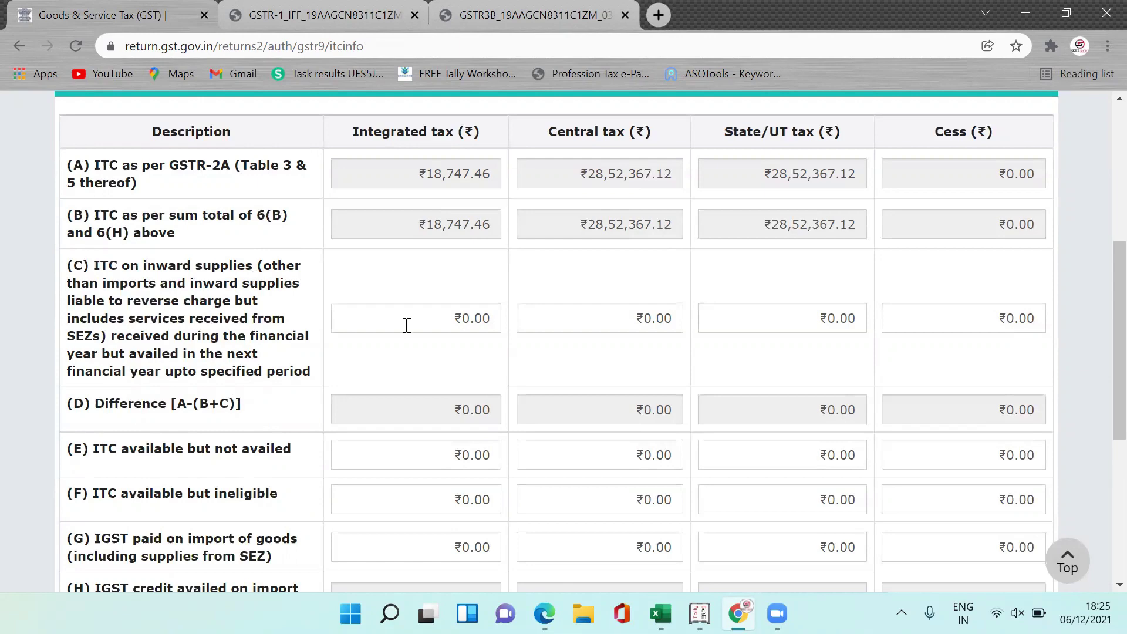
# Save table 8, acknowledge the alert and return to the GSTR-9 dashboard.
pyautogui.scroll(-5, 1099, 279)
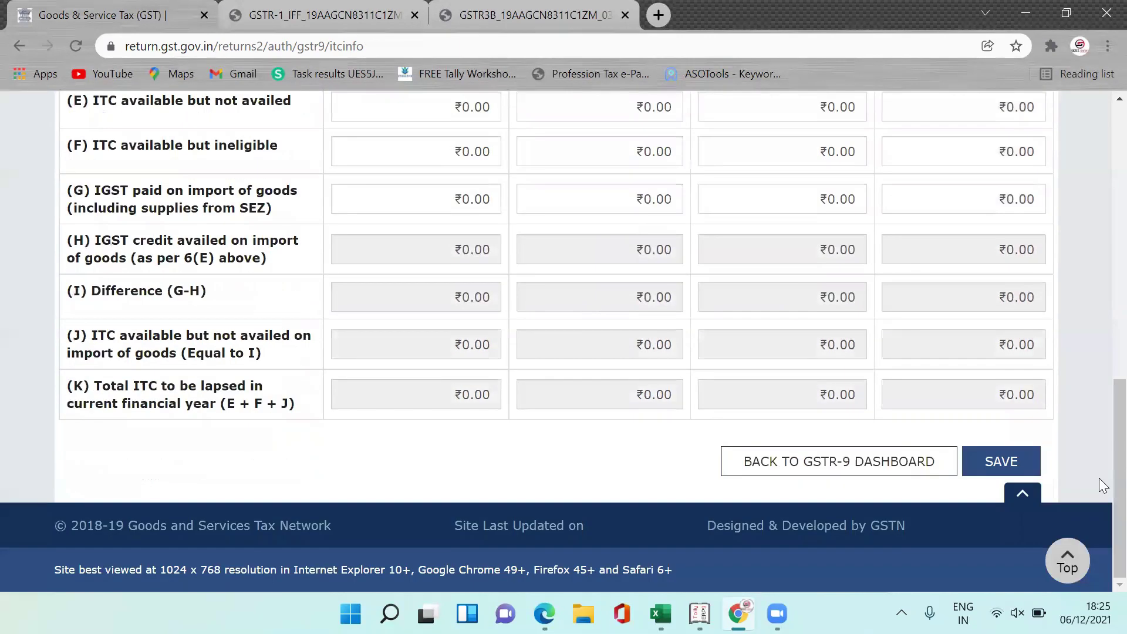
pyautogui.click(982, 464)
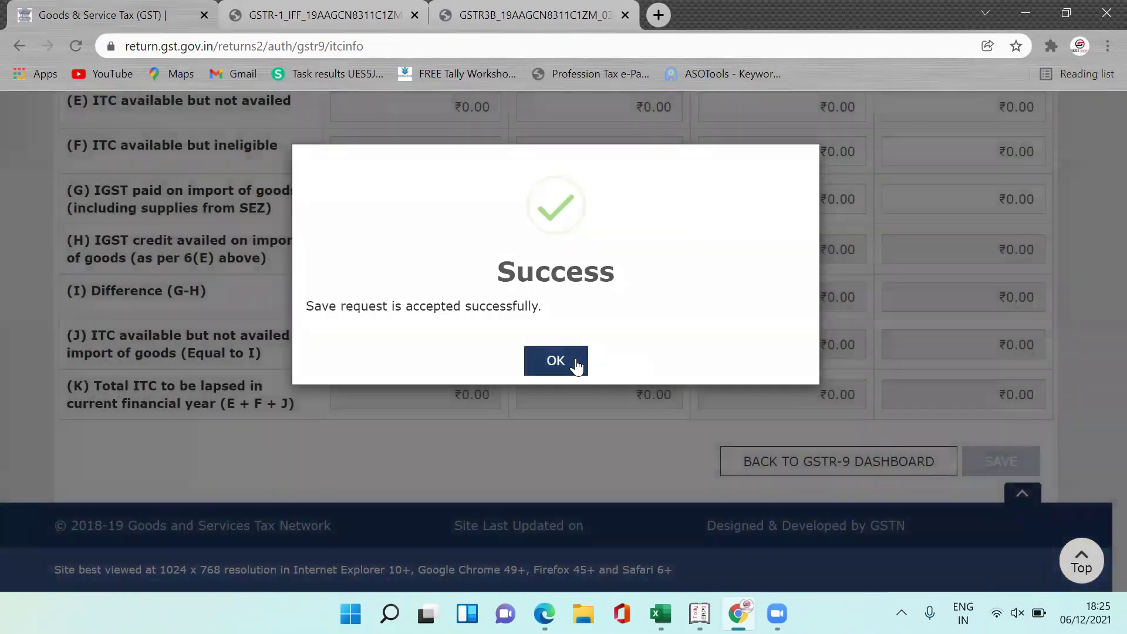
pyautogui.click(574, 361)
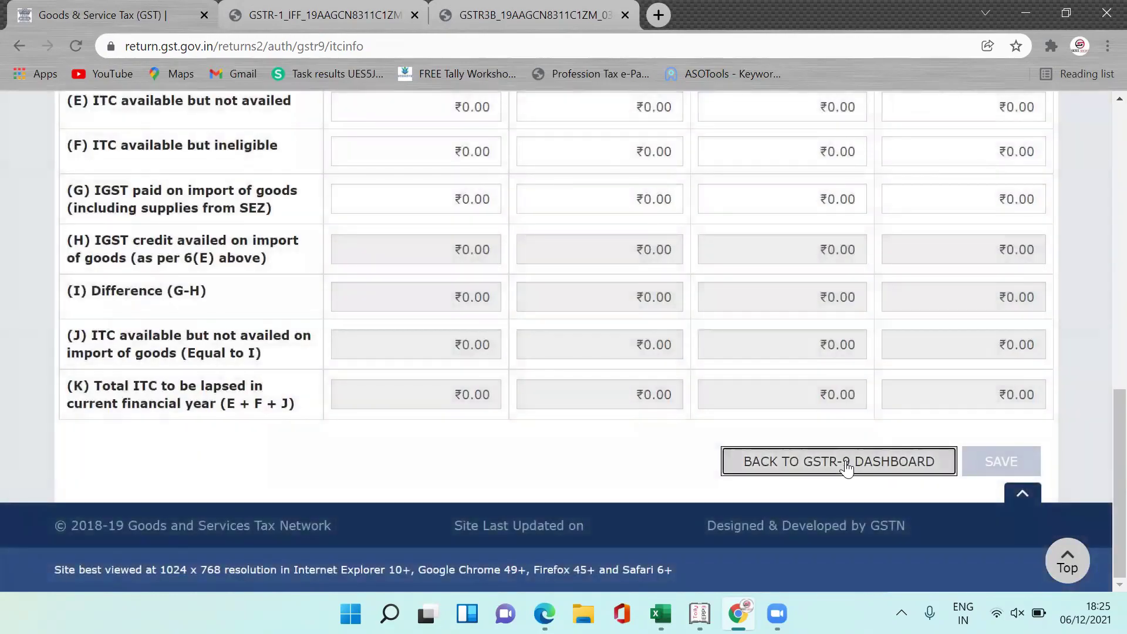
pyautogui.click(846, 466)
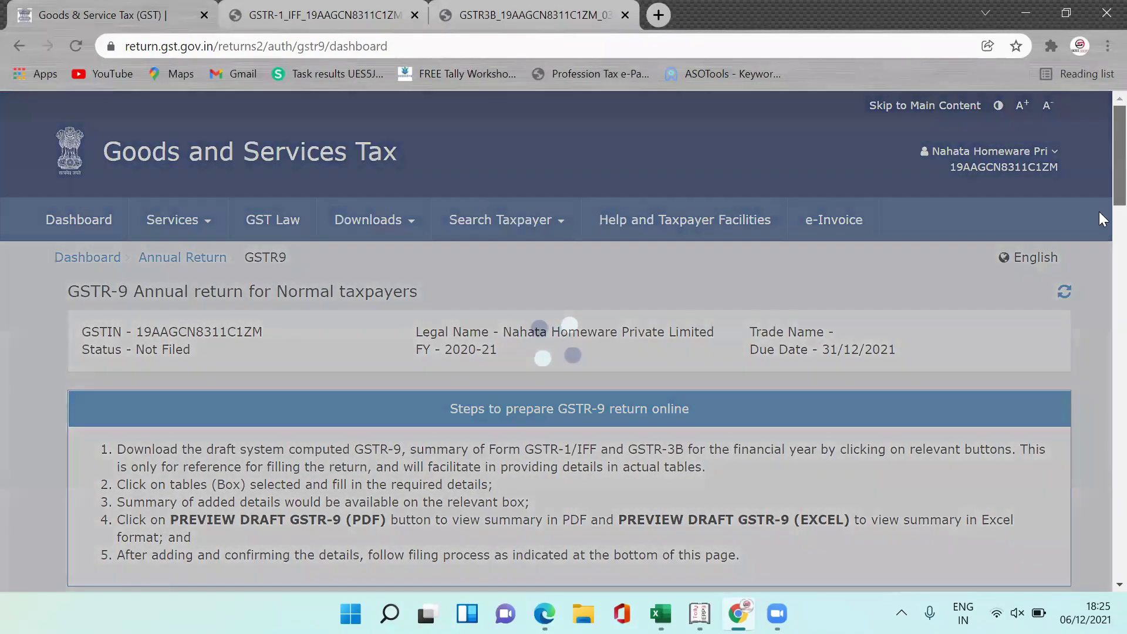
# Open tables 10, 11, 12 and 13 on transactions declared in the next financial year's returns and view their rows.
pyautogui.scroll(-15, 1101, 311)
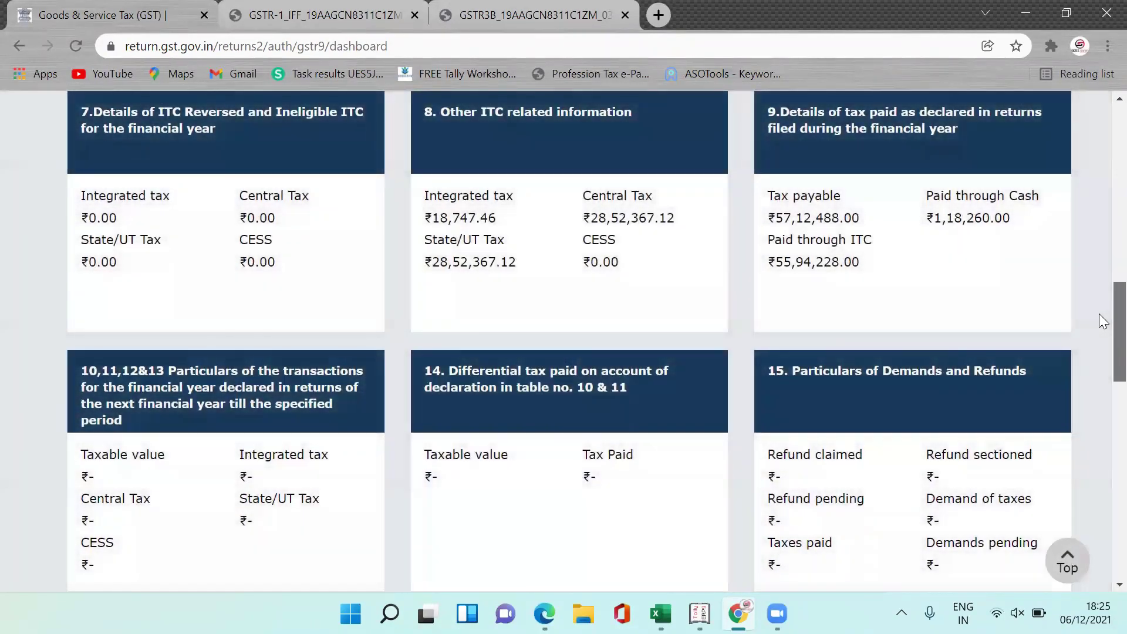
pyautogui.scroll(-1, 1098, 317)
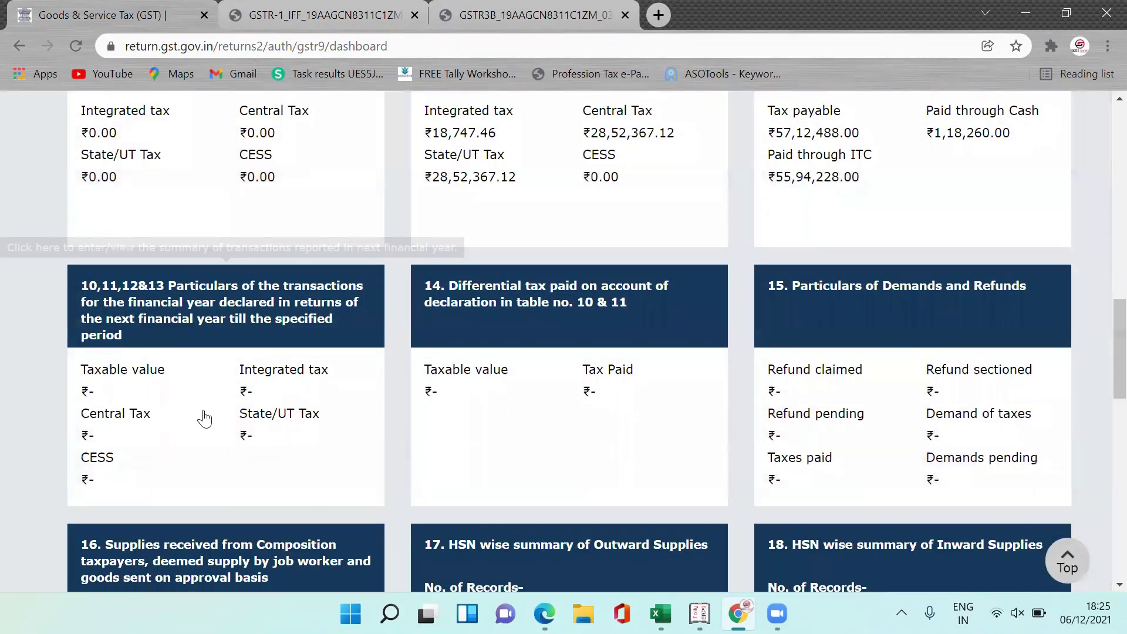
pyautogui.click(253, 329)
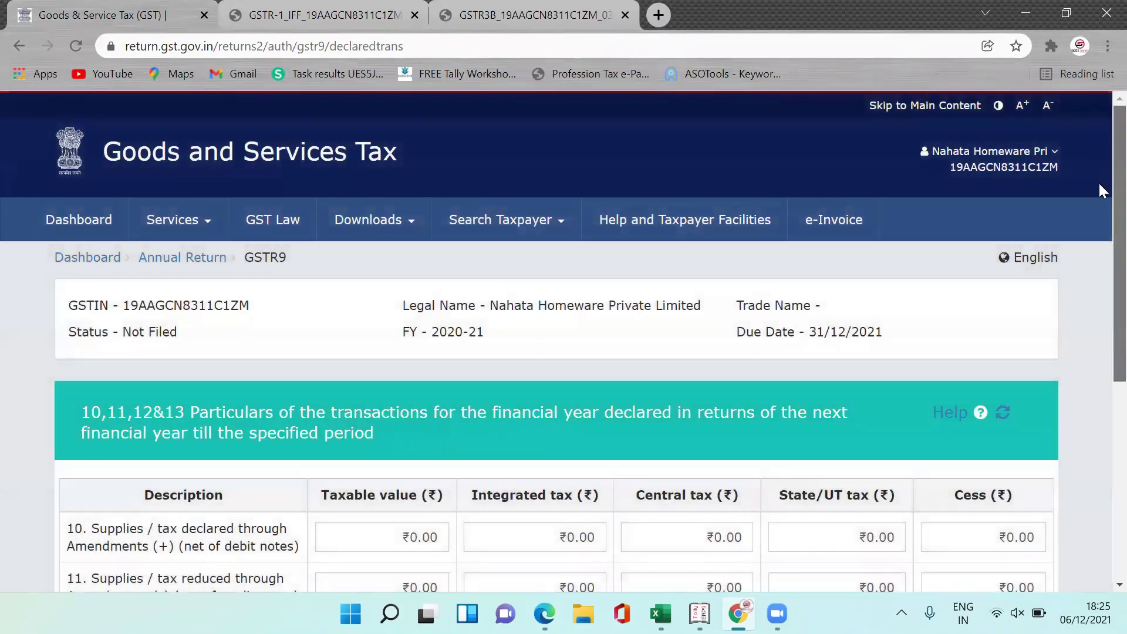
pyautogui.scroll(-4, 1099, 289)
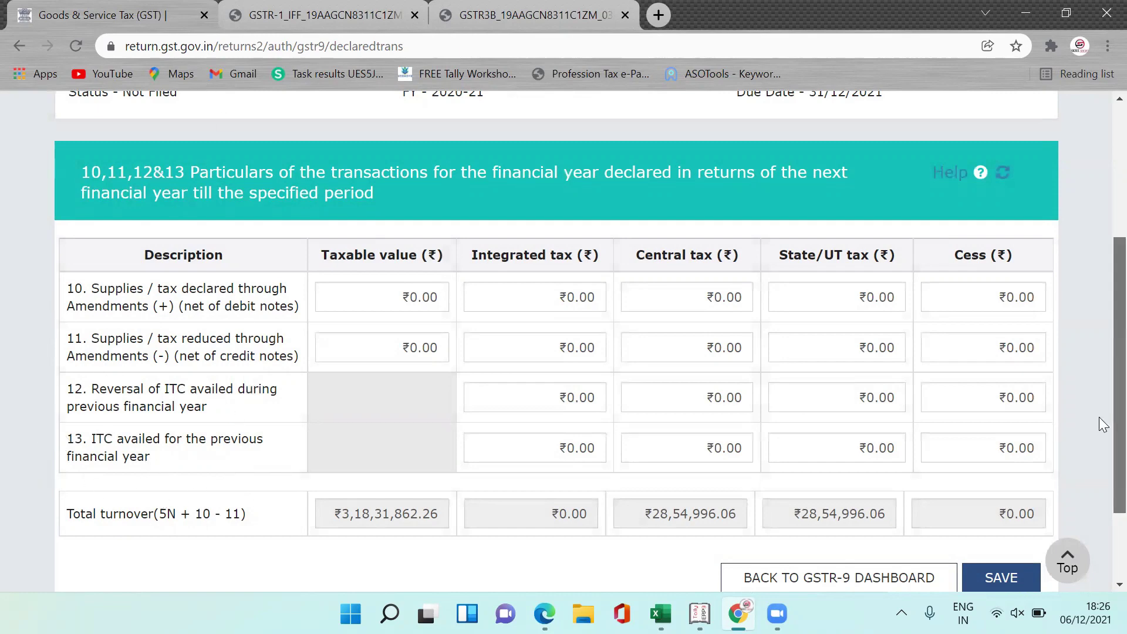
# Save tables 10, 11, 12 and 13, acknowledge the save message and return to the GSTR-9 dashboard.
pyautogui.scroll(-2, 1103, 452)
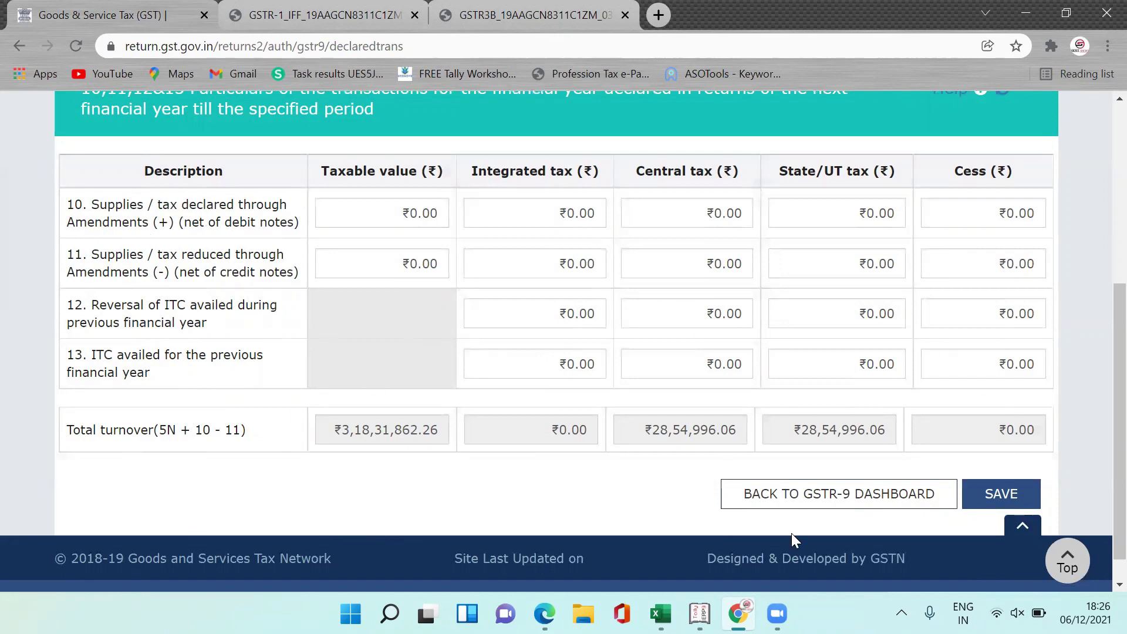
pyautogui.click(1001, 495)
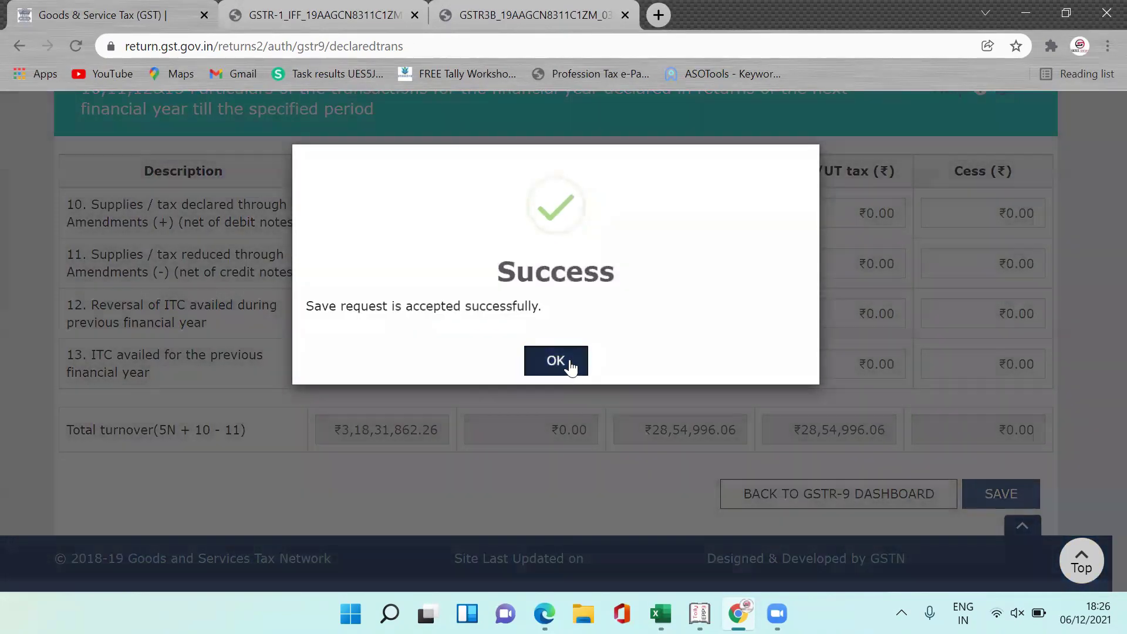
pyautogui.click(568, 364)
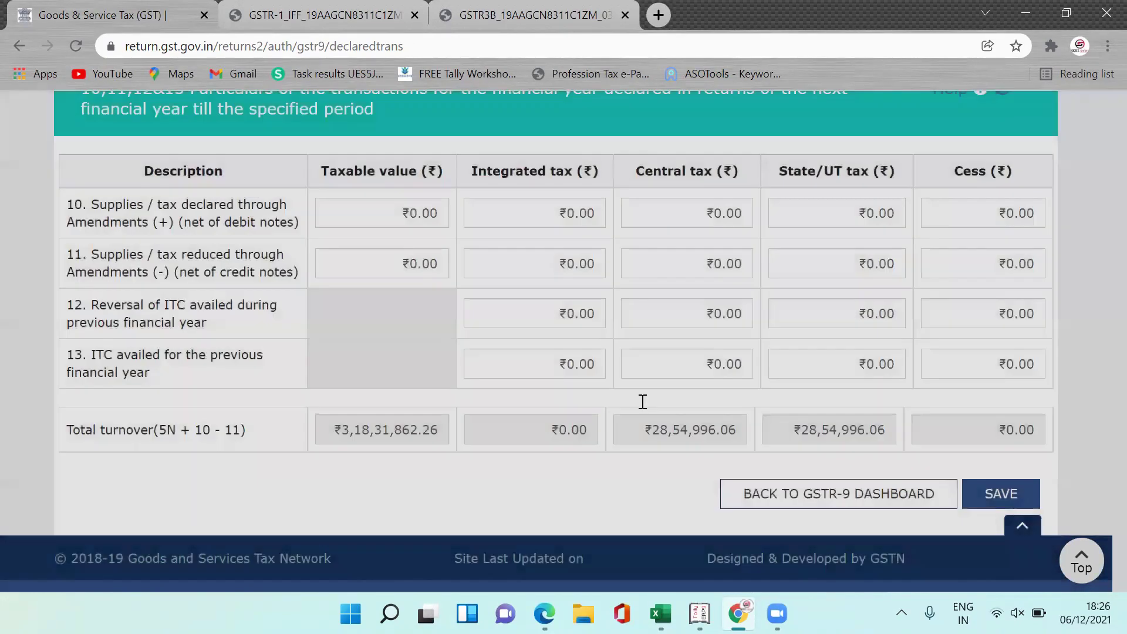
pyautogui.click(825, 493)
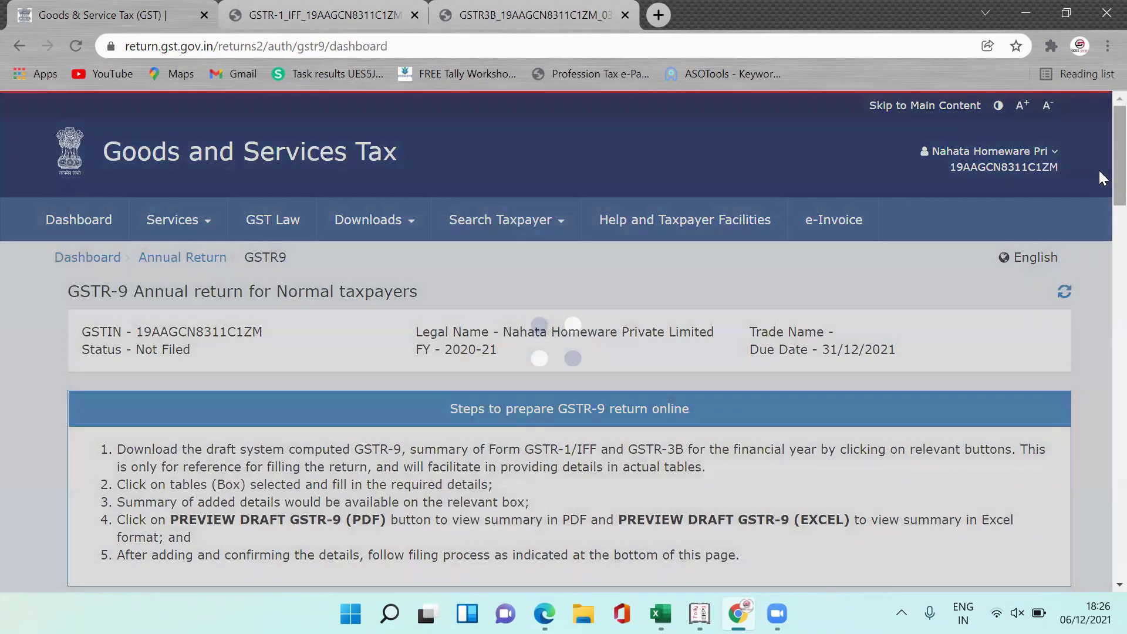
# Review the dashboard boxes for tables 10 to 19 and the steps to file the GSTR-9 return.
pyautogui.scroll(-20, 1099, 170)
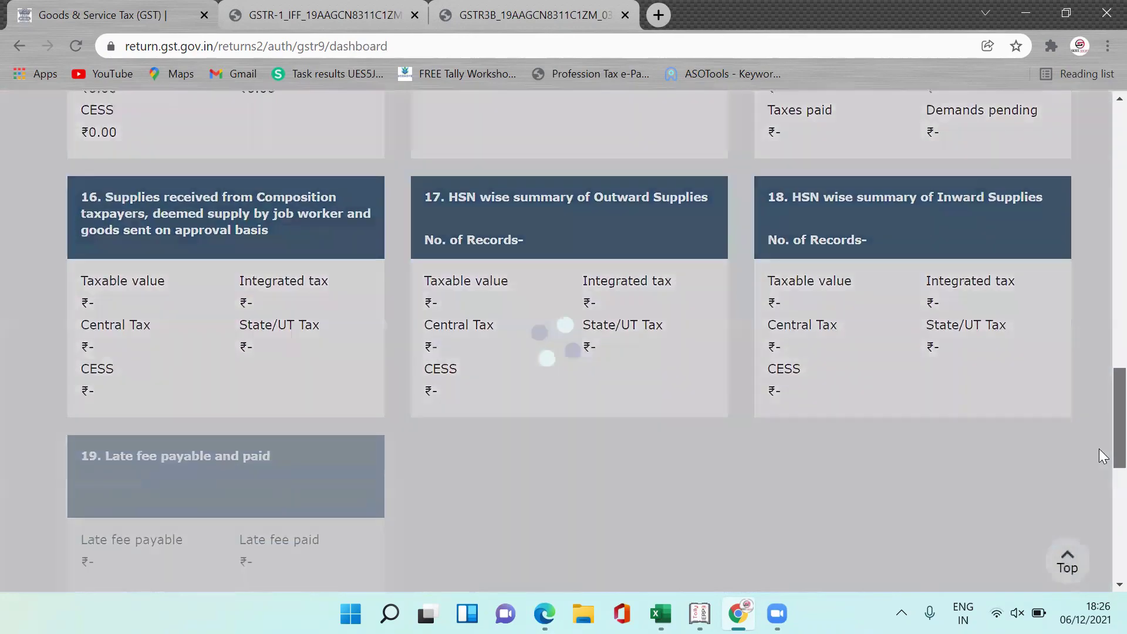
pyautogui.scroll(-5, 1099, 469)
pyautogui.scroll(12, 1099, 360)
pyautogui.scroll(-2, 1098, 352)
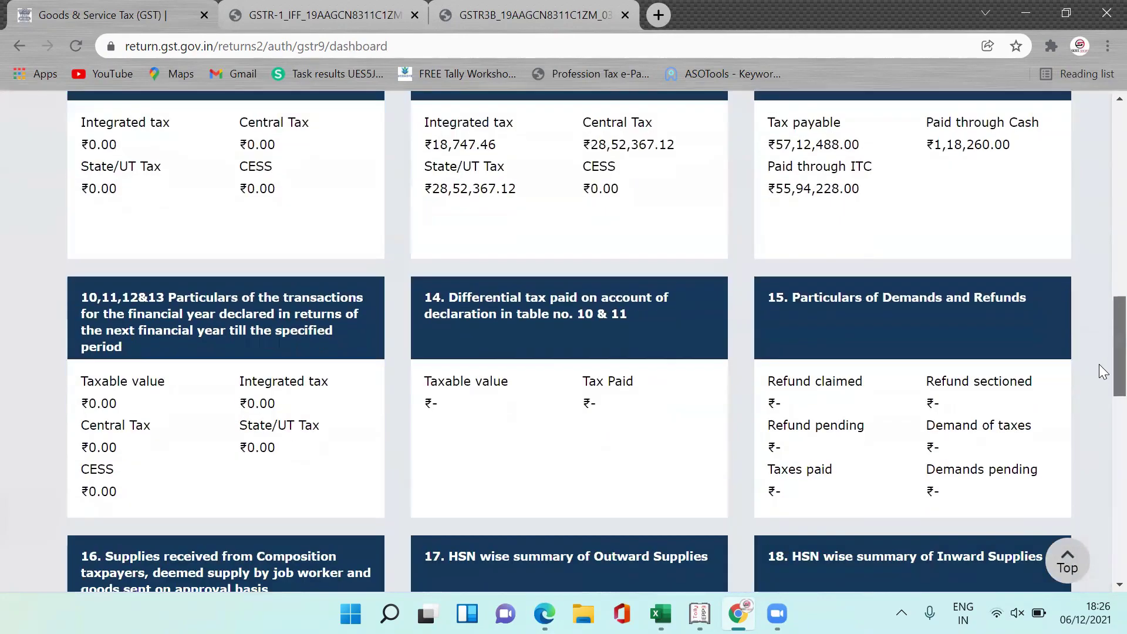
pyautogui.scroll(-1, 1099, 372)
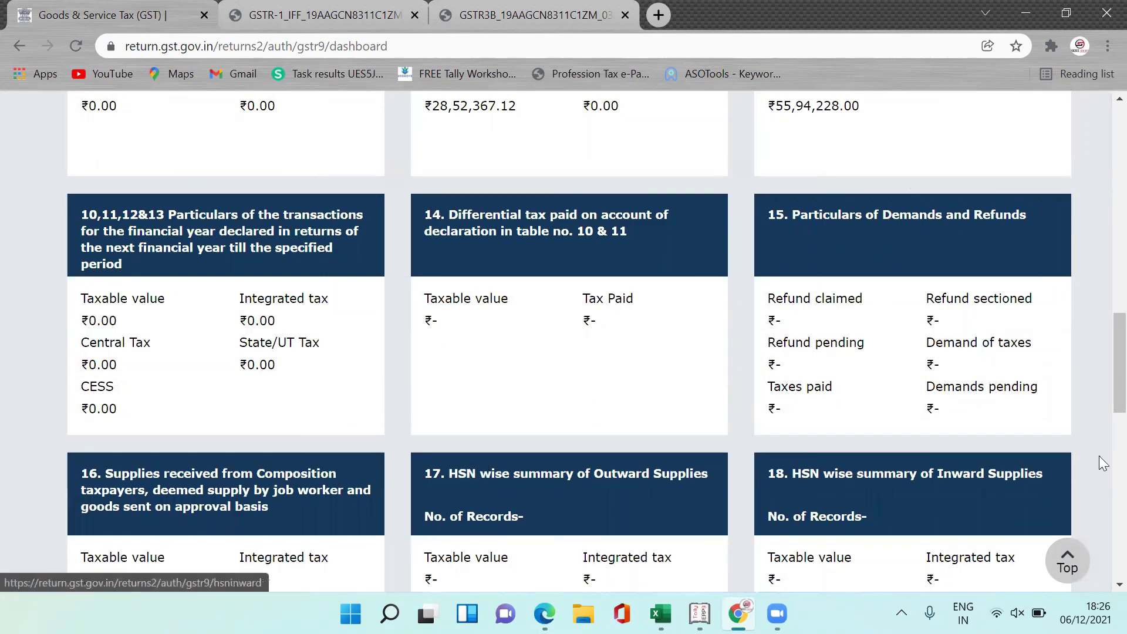
pyautogui.scroll(-3, 1099, 403)
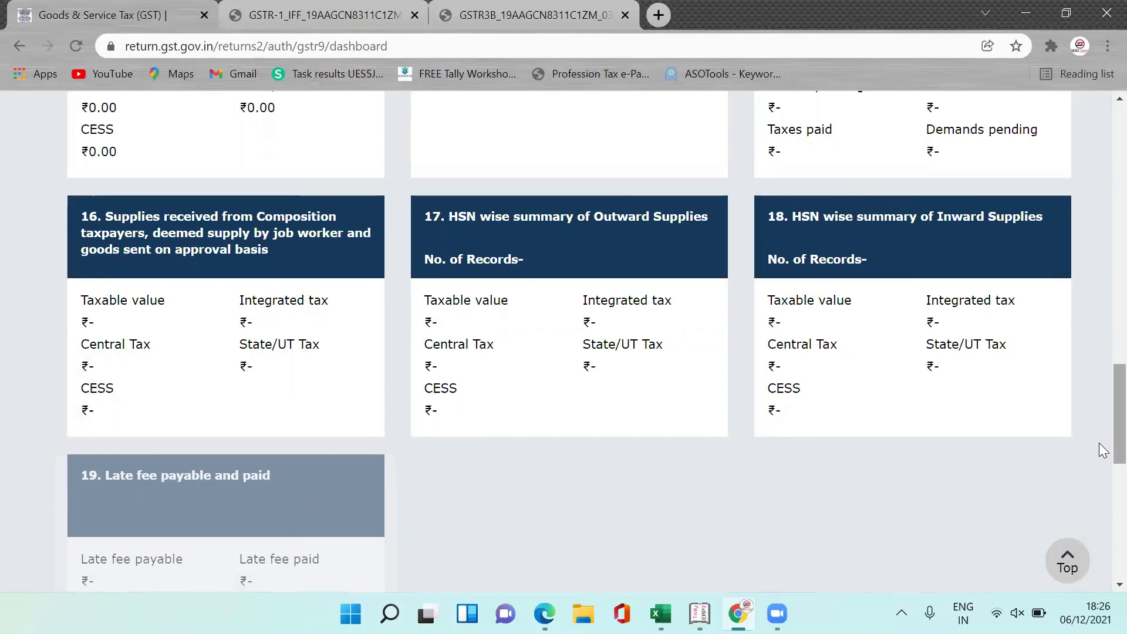
pyautogui.scroll(3, 1102, 450)
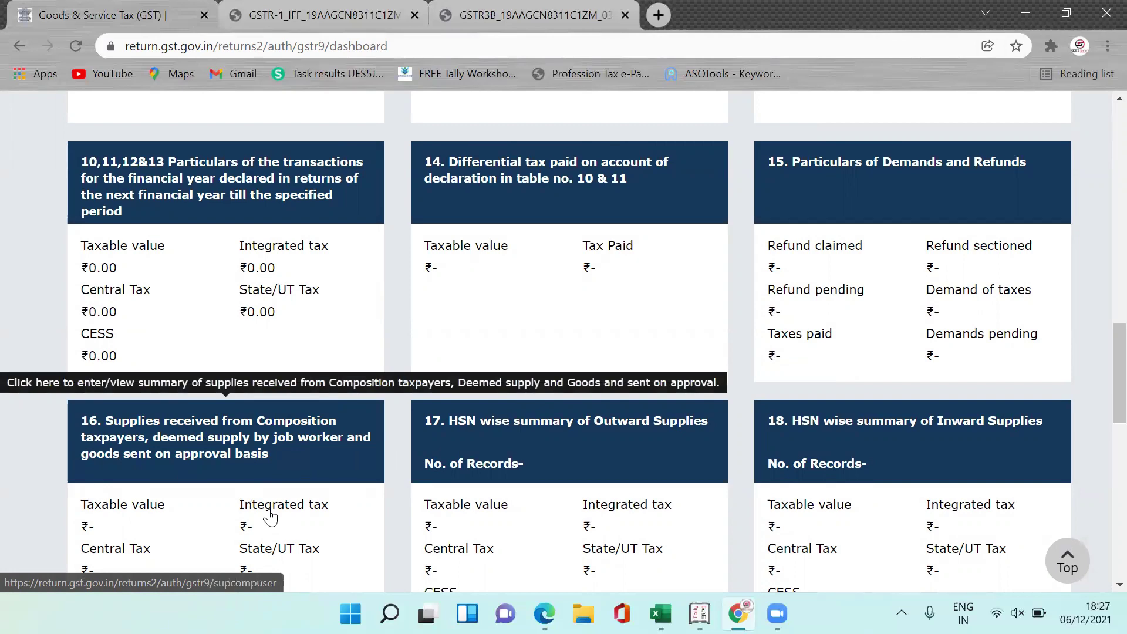
pyautogui.scroll(-2, 1101, 434)
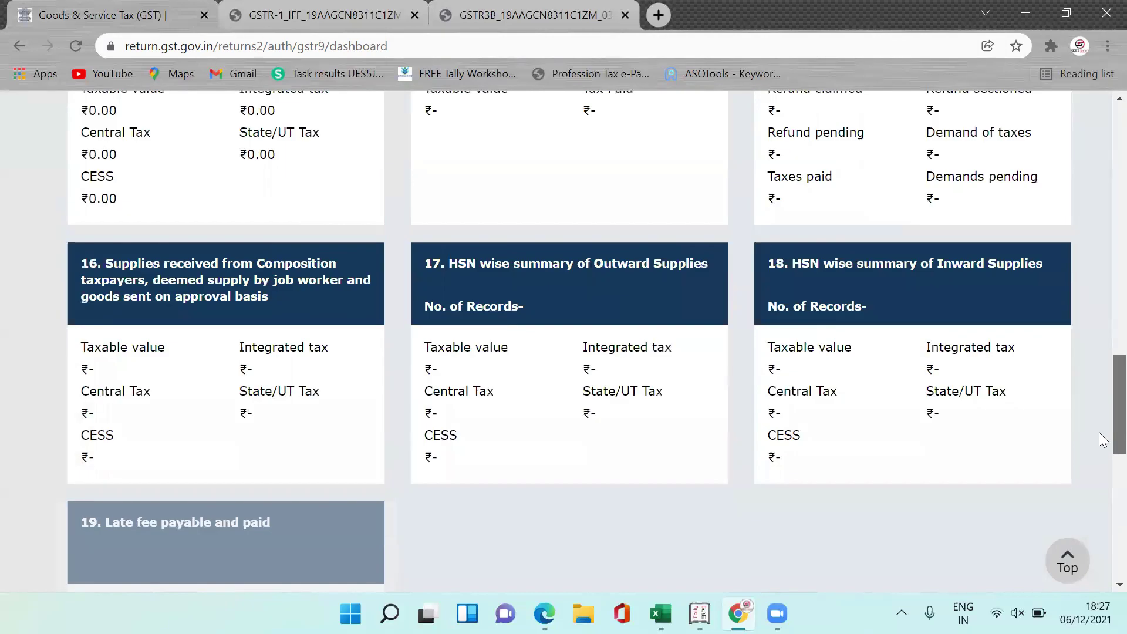
pyautogui.scroll(-3, 1099, 439)
pyautogui.scroll(-5, 1098, 455)
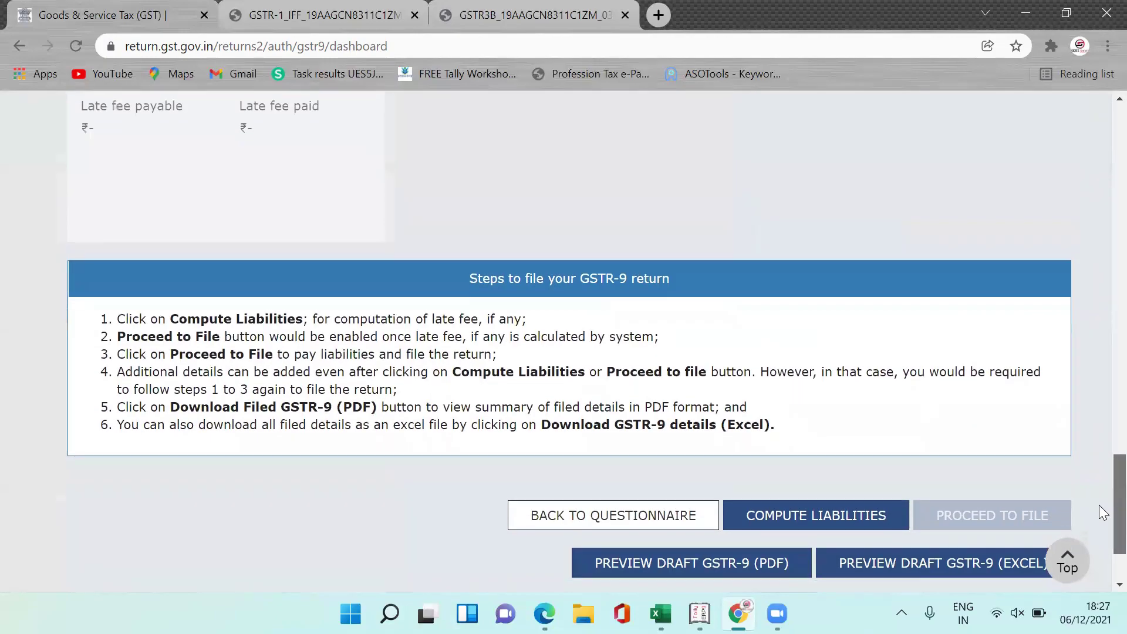
pyautogui.moveTo(1099, 505); pyautogui.dragTo(1093, 254)
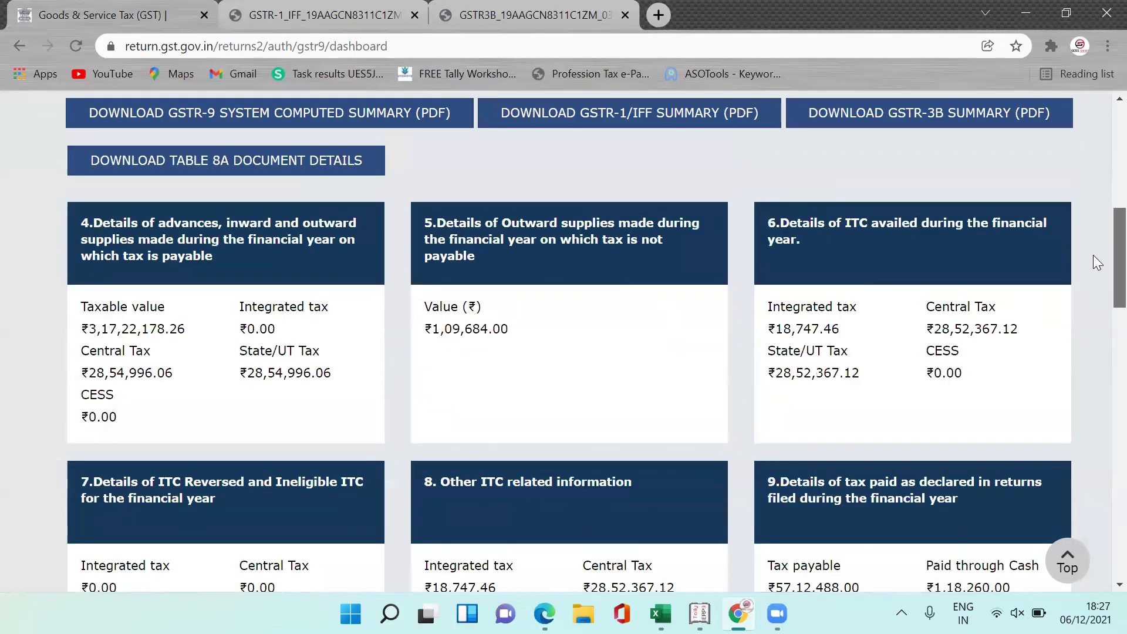
# Open table 9, Details of tax paid as declared in returns, and view the tax payable, cash and ITC columns.
pyautogui.scroll(1, 1087, 243)
pyautogui.scroll(-5, 1092, 292)
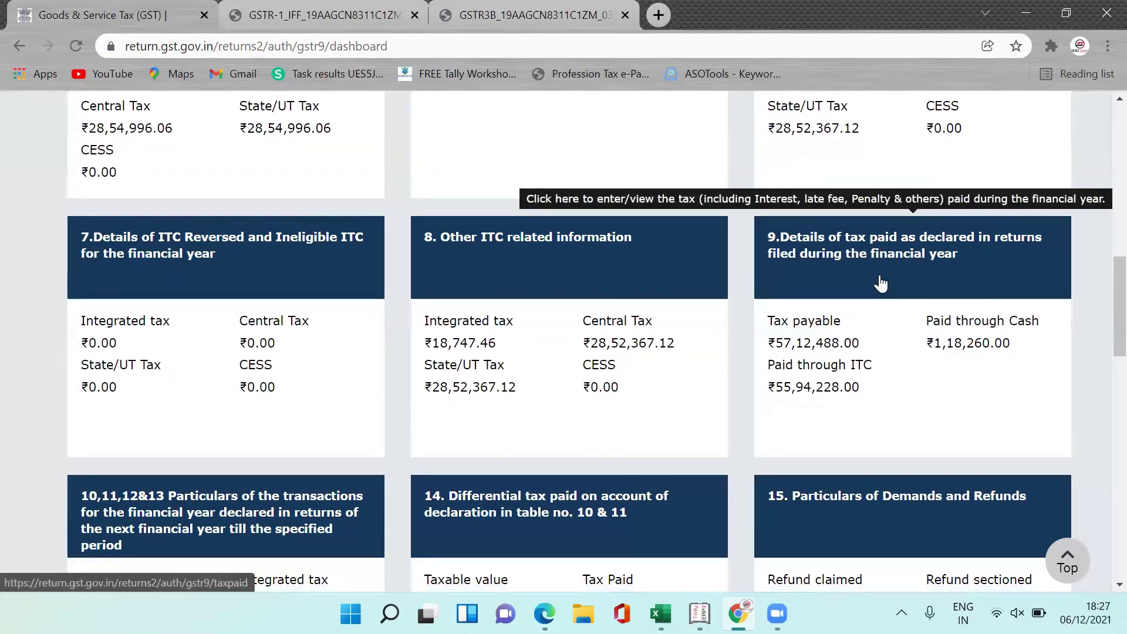
pyautogui.click(880, 279)
pyautogui.scroll(-5, 1097, 174)
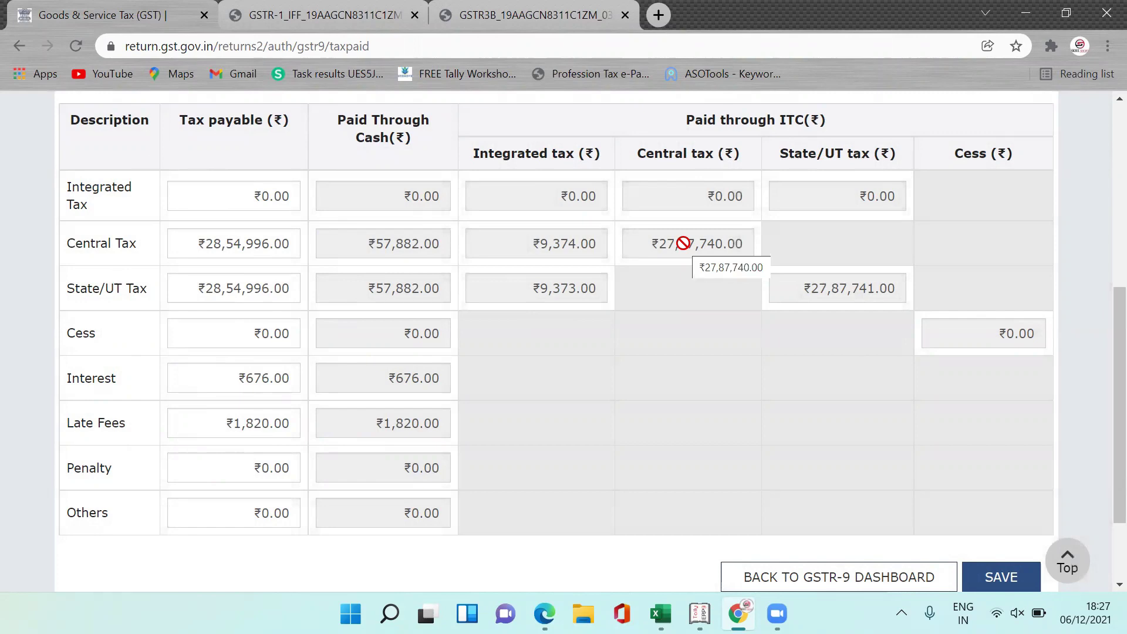
# Save table 9, acknowledge the save message and return to the GSTR-9 dashboard.
pyautogui.click(1001, 577)
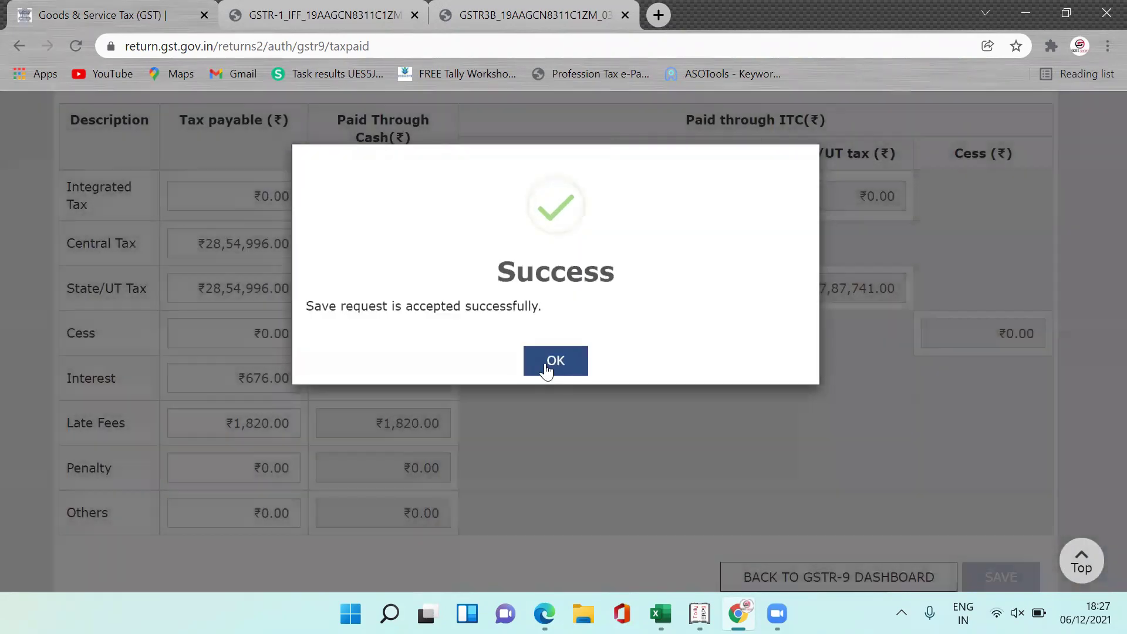
pyautogui.click(552, 363)
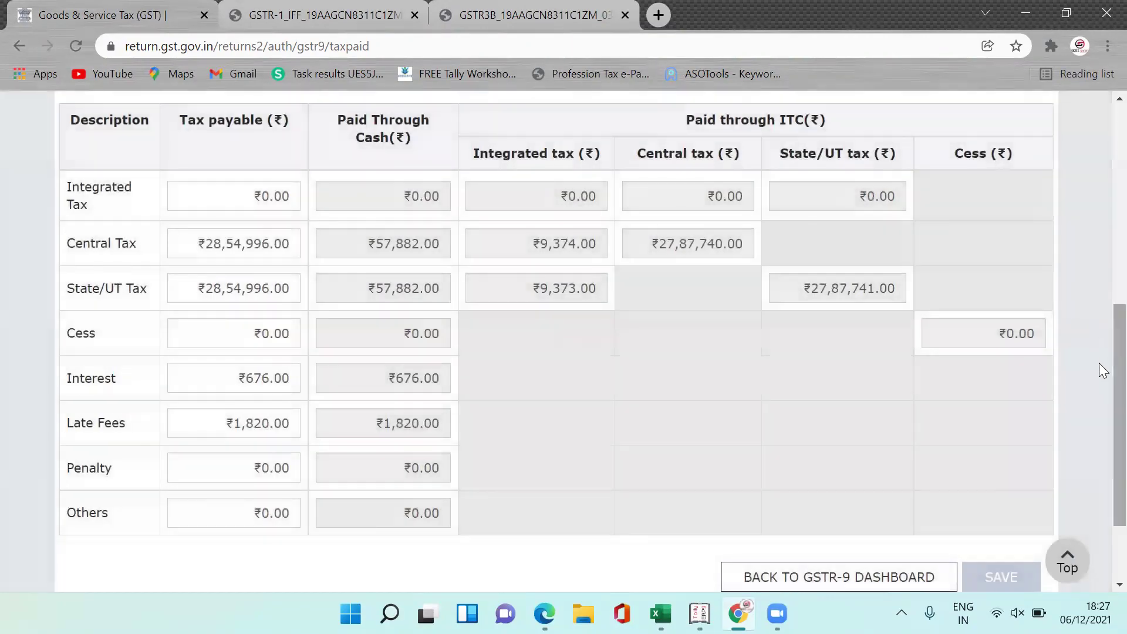
pyautogui.click(823, 569)
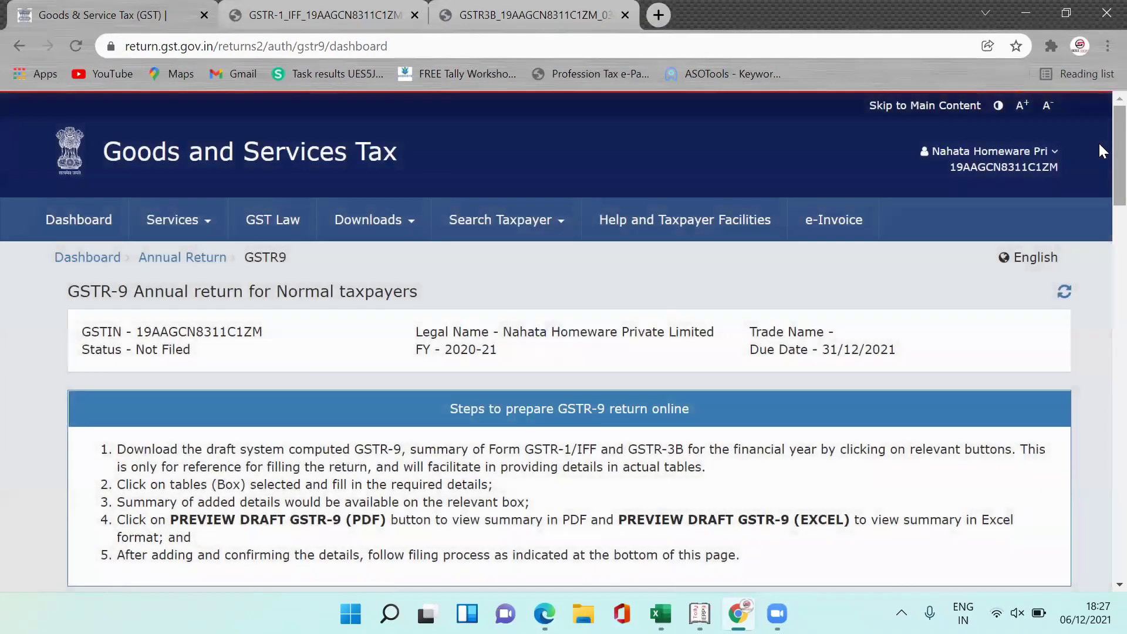
# Download the draft GSTR-9 preview as a PDF into the GSTR 9-NHPL folder and open the downloaded file.
pyautogui.moveTo(1119, 142); pyautogui.dragTo(1119, 510)
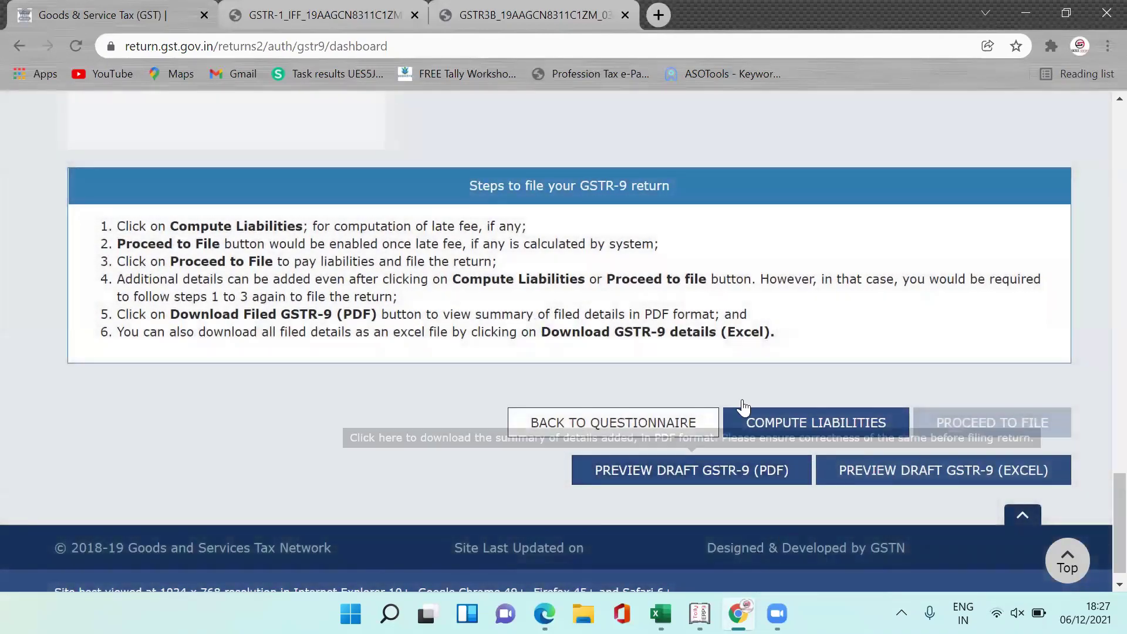
pyautogui.click(657, 463)
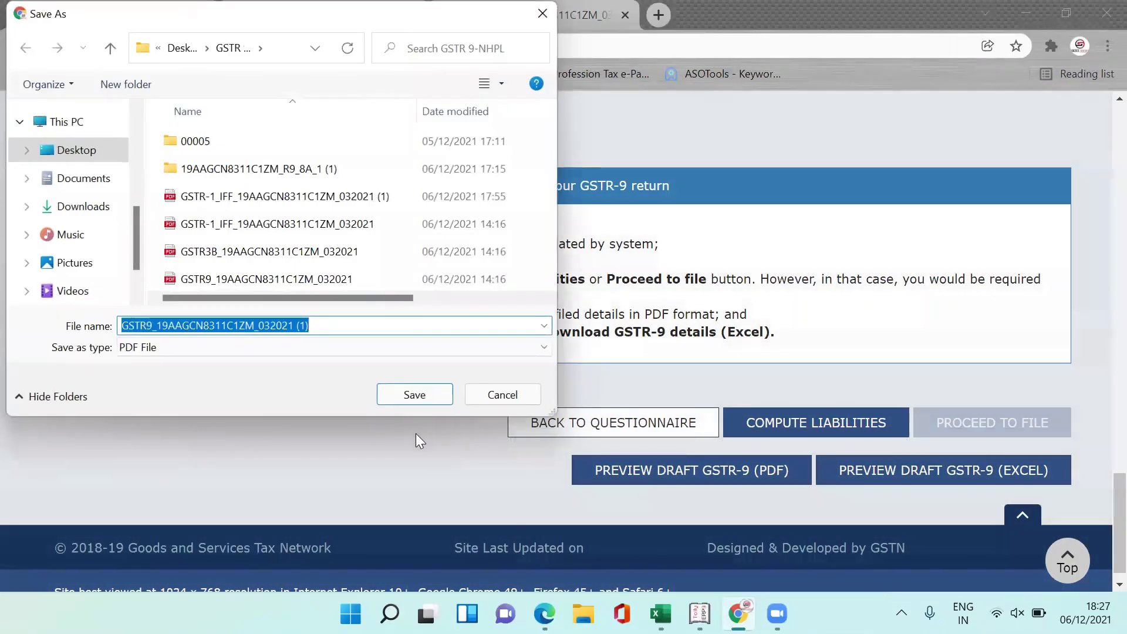
pyautogui.click(440, 396)
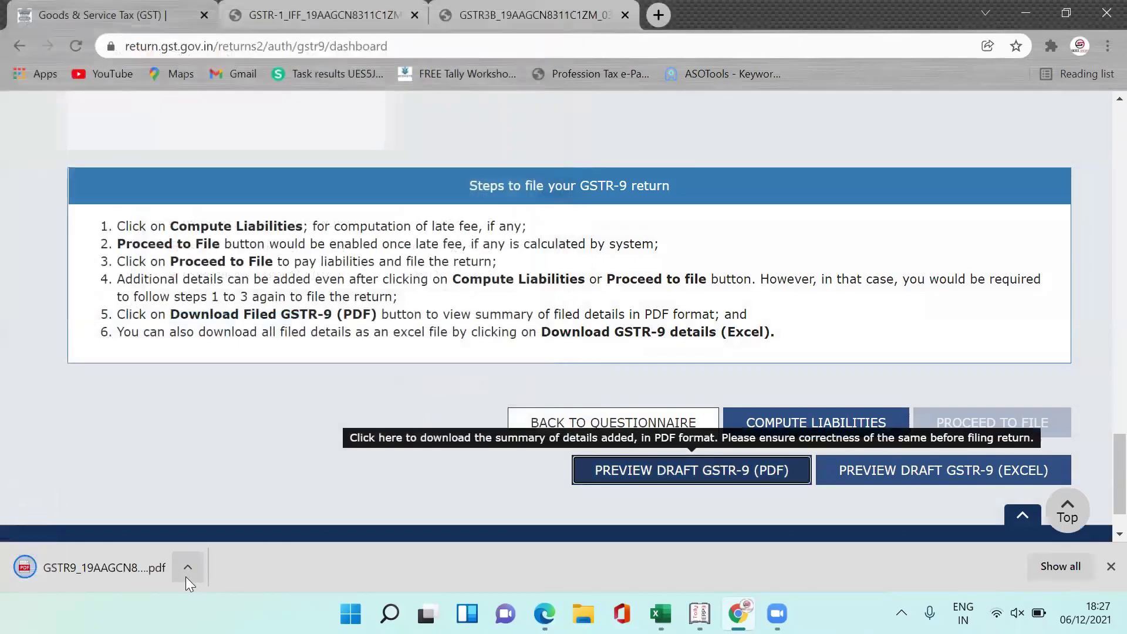
pyautogui.click(187, 567)
pyautogui.click(241, 428)
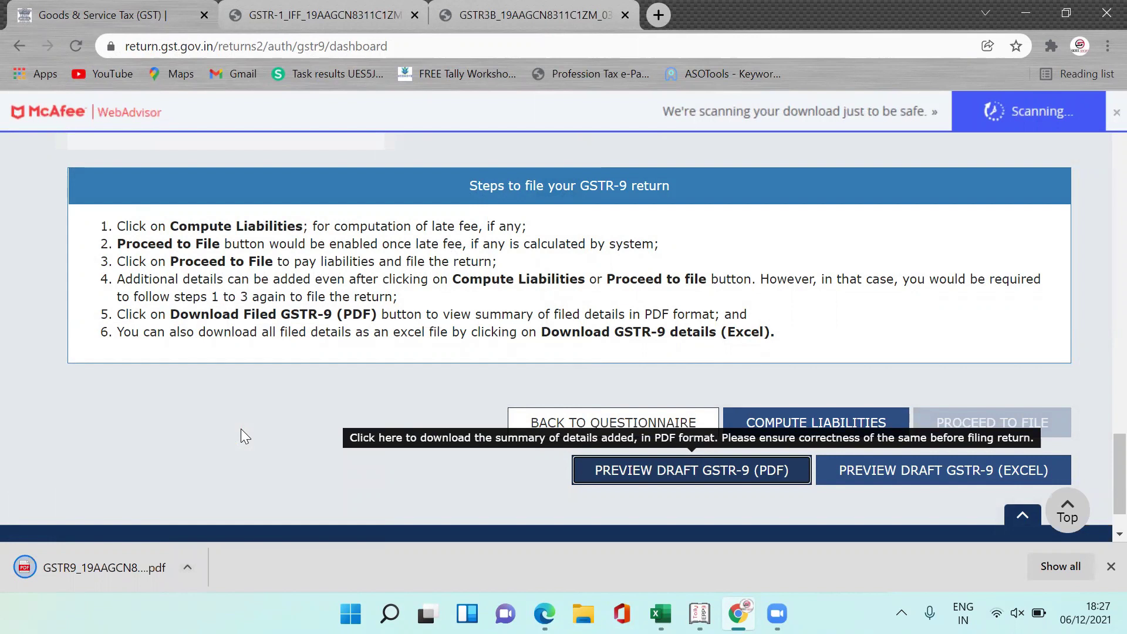
pyautogui.click(185, 566)
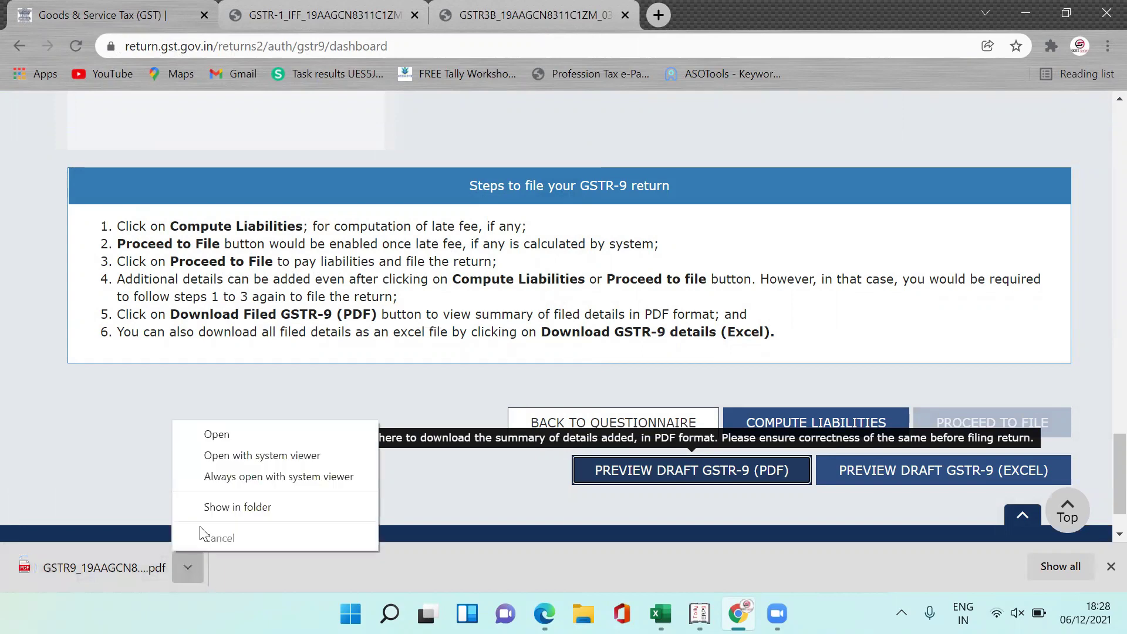
pyautogui.click(236, 432)
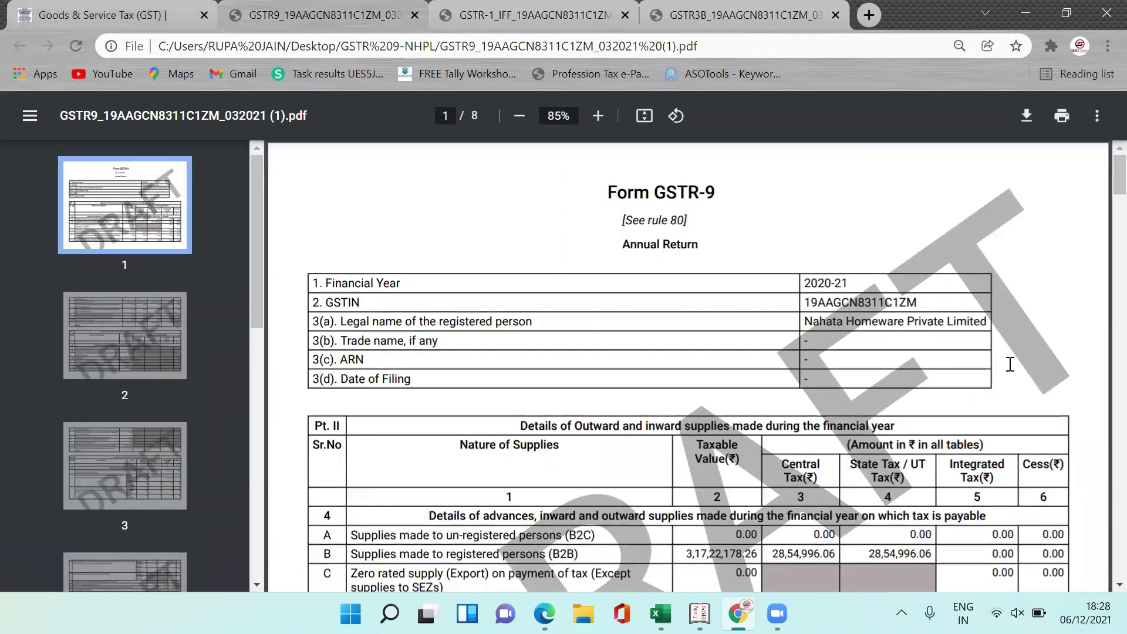
# Review tables 4 and 5 of the draft PDF, covering taxable supplies and outward supplies on which tax is not payable.
pyautogui.scroll(-5, 573, 312)
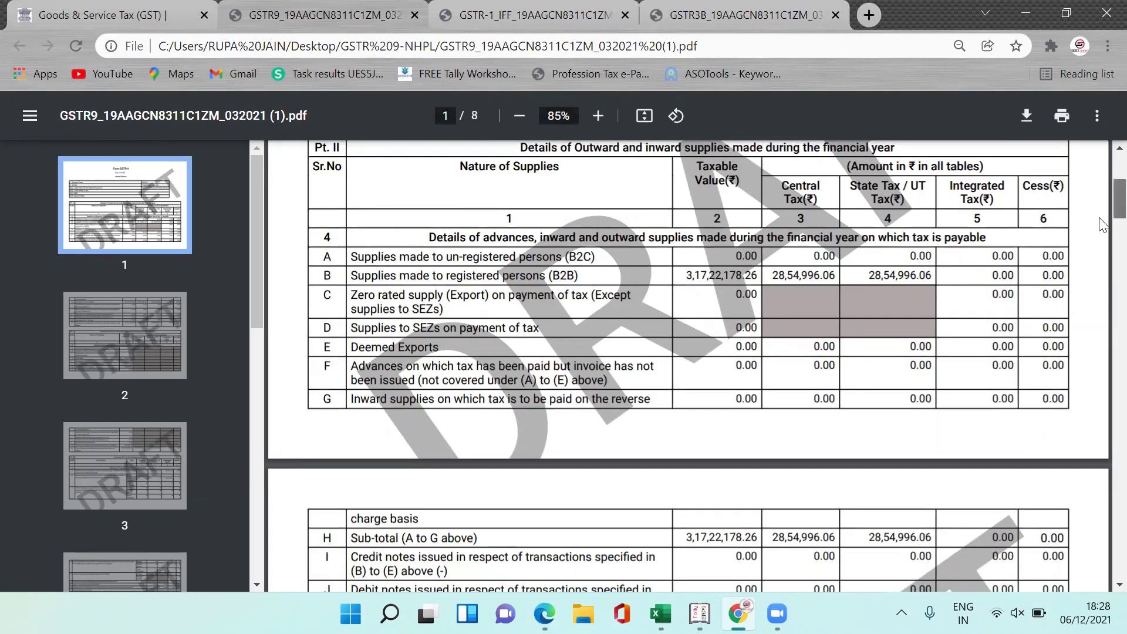
pyautogui.scroll(-6, 1102, 240)
pyautogui.scroll(-3, 1102, 245)
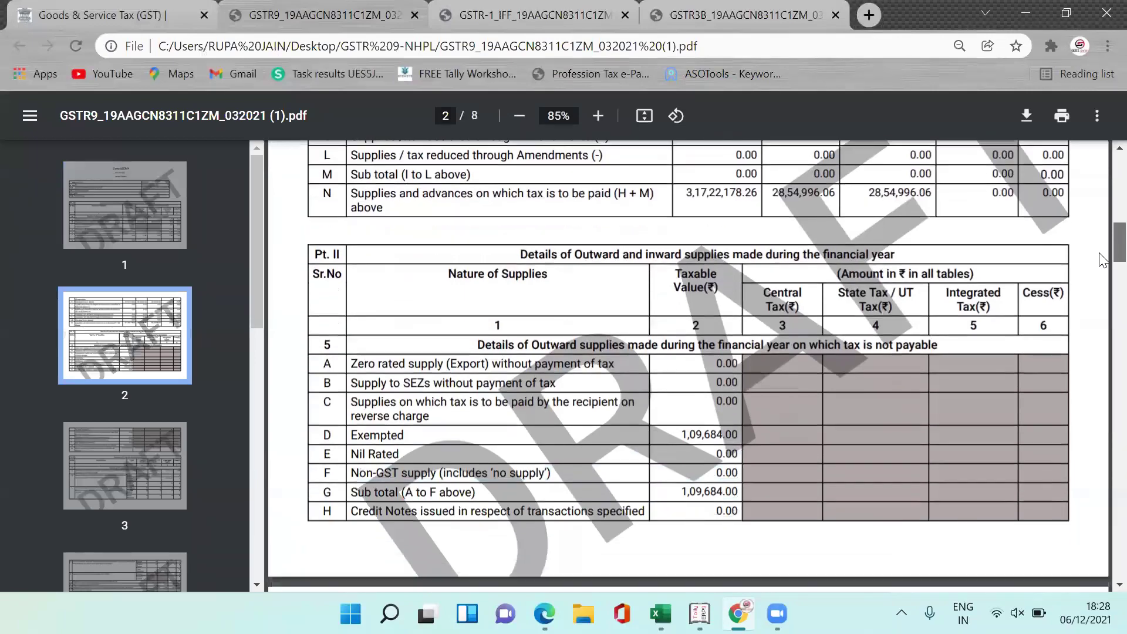
pyautogui.scroll(6, 1102, 261)
pyautogui.scroll(-6, 1102, 263)
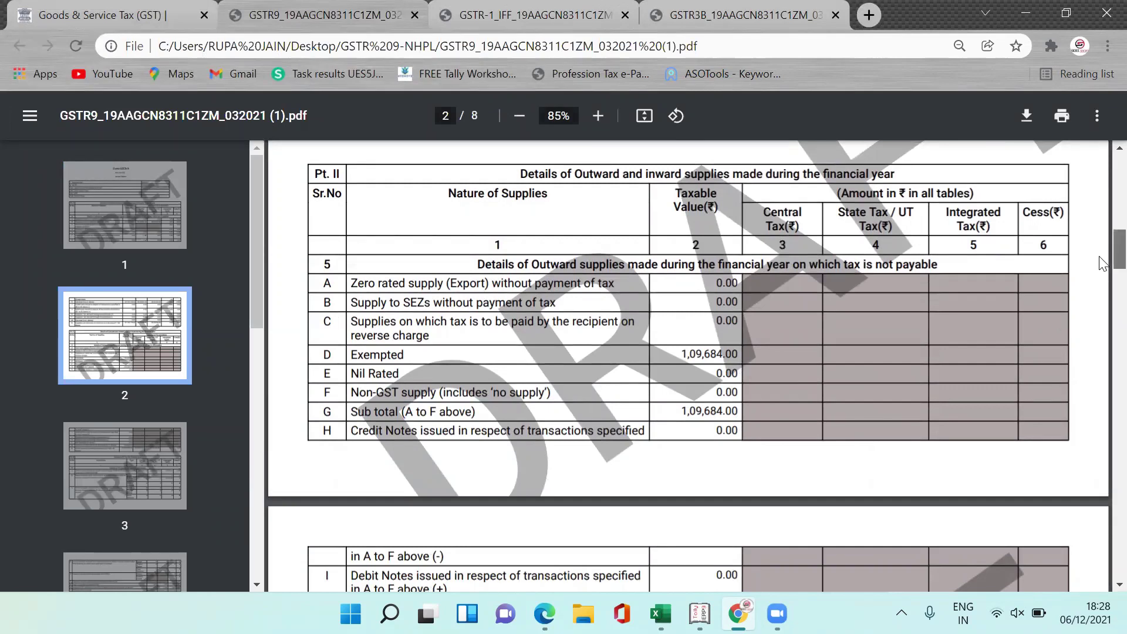
# Examine tables 6, 7 and 8 of the draft PDF, covering ITC availed, ITC reversed and other ITC information.
pyautogui.scroll(-6, 1103, 265)
pyautogui.scroll(-5, 1102, 287)
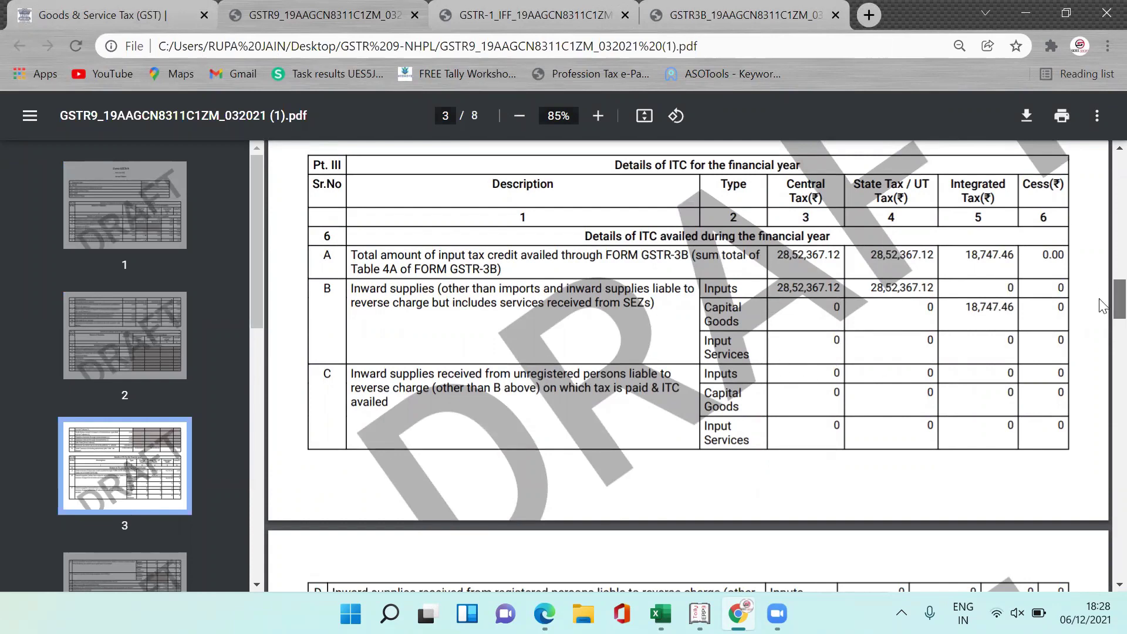
pyautogui.scroll(-5, 1102, 311)
pyautogui.scroll(2, 1101, 322)
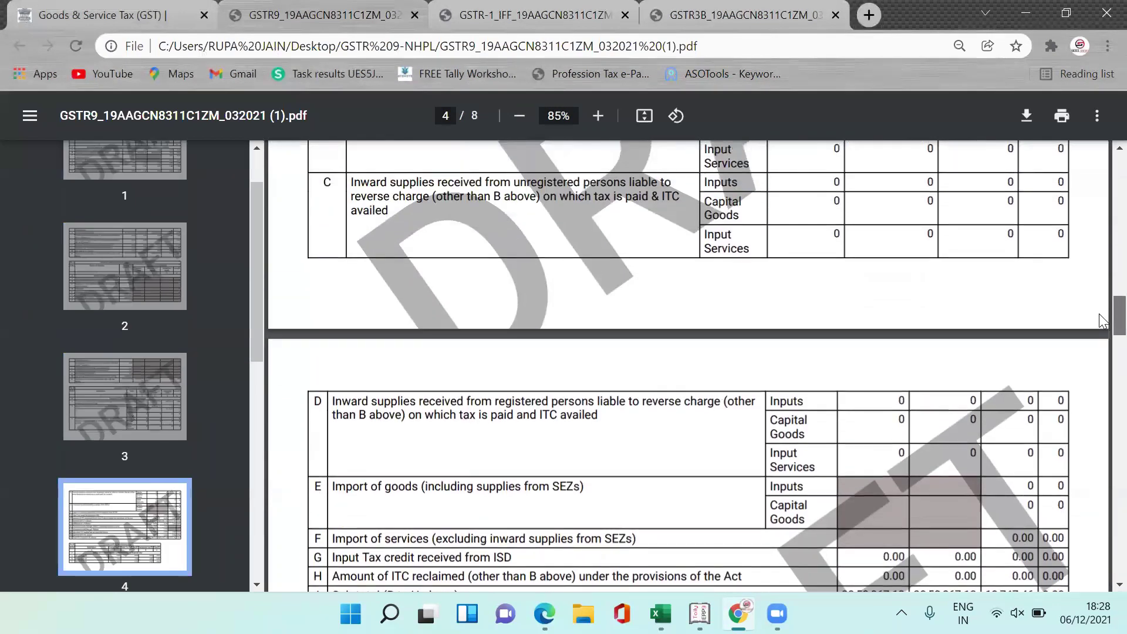
pyautogui.scroll(3, 1101, 310)
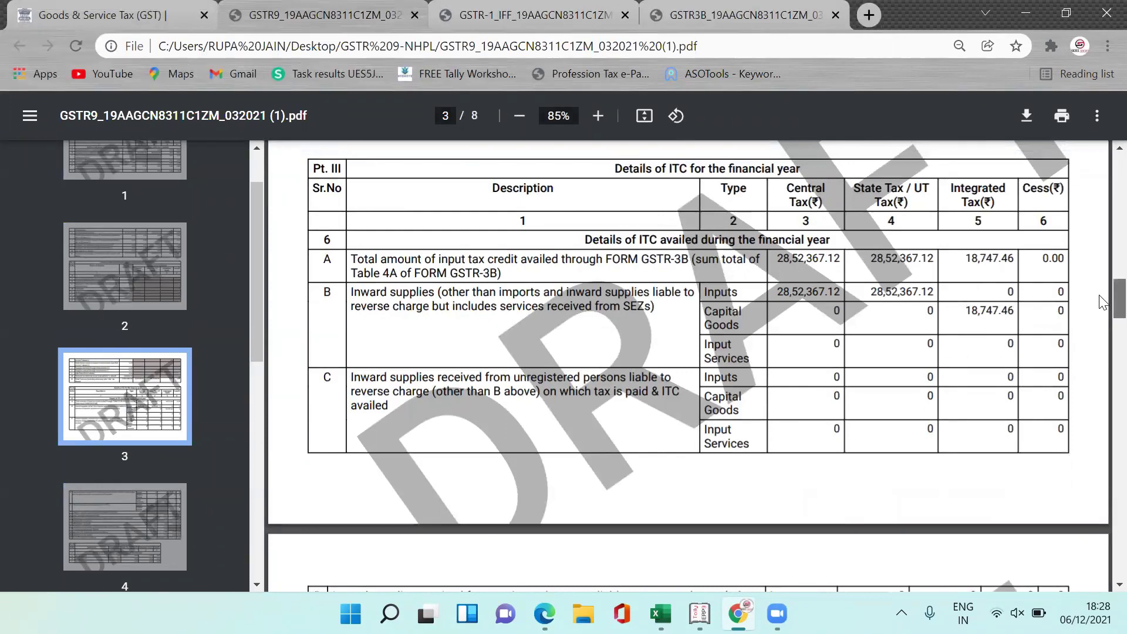
pyautogui.scroll(-5, 1103, 317)
pyautogui.scroll(-10, 1101, 339)
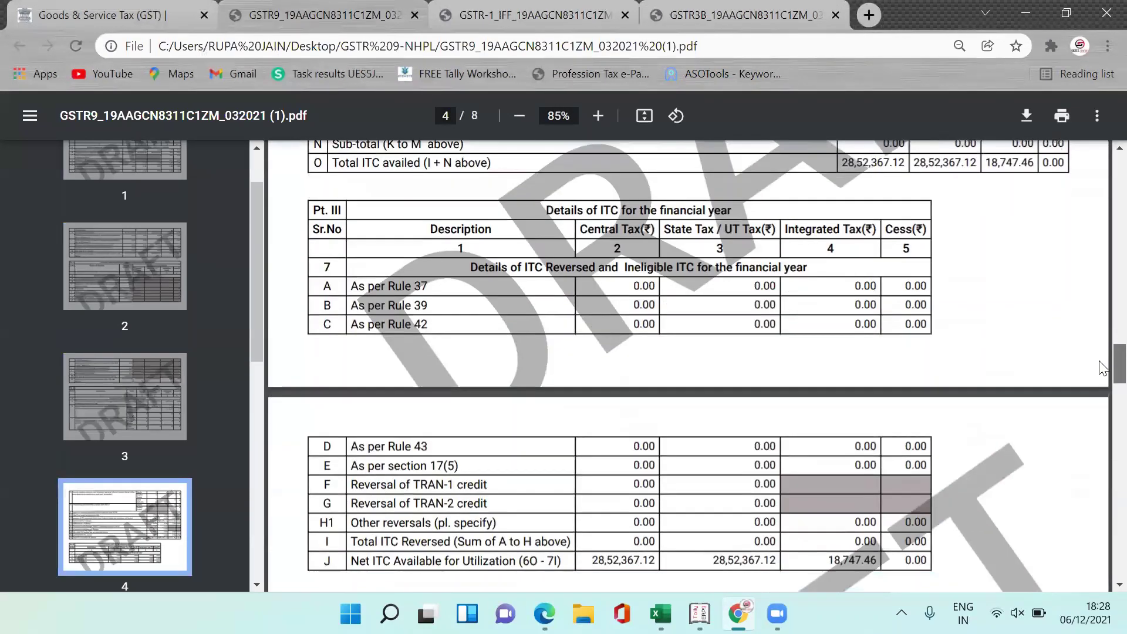
pyautogui.scroll(-3, 1102, 387)
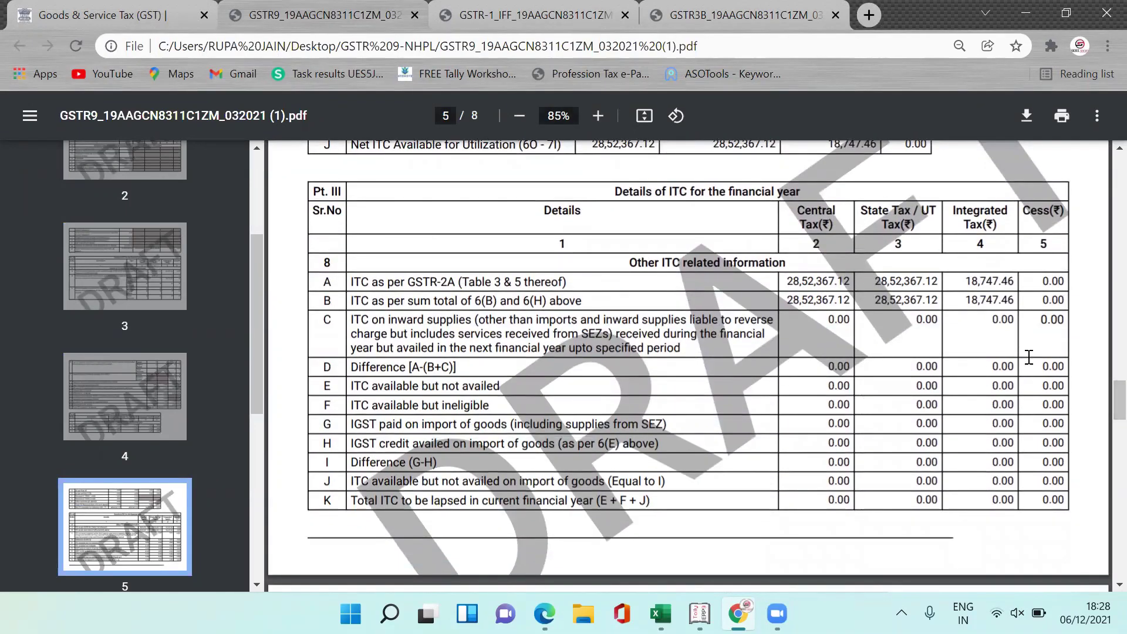
# Check the draft PDF's tables 9 to 18 through its last page and go back to the GSTR-9 dashboard.
pyautogui.scroll(-10, 1103, 405)
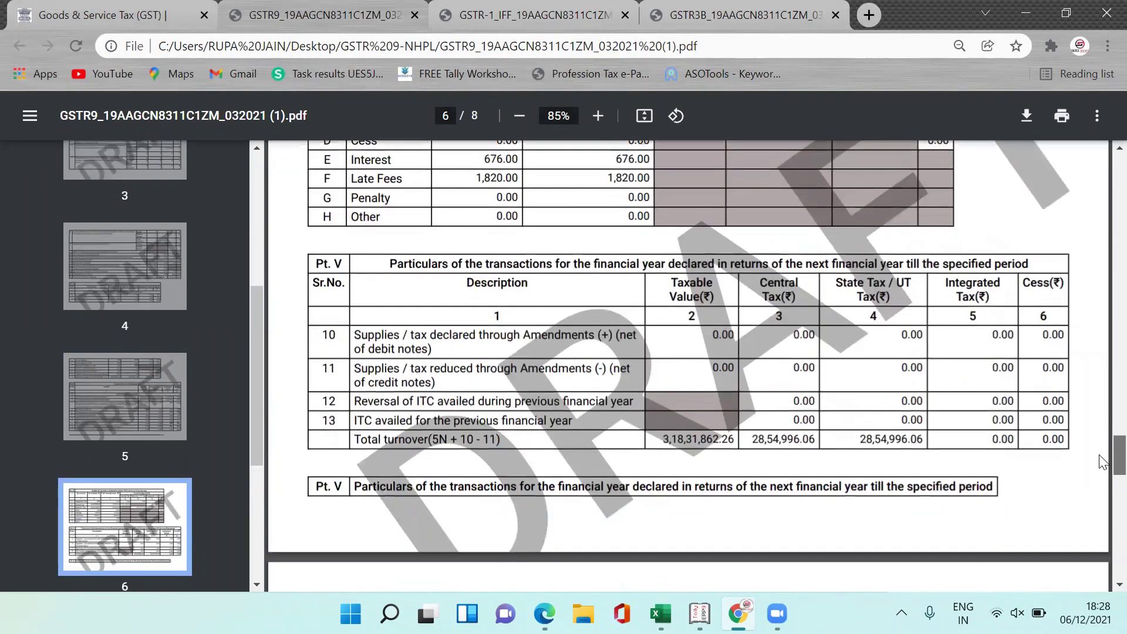
pyautogui.scroll(-15, 1103, 462)
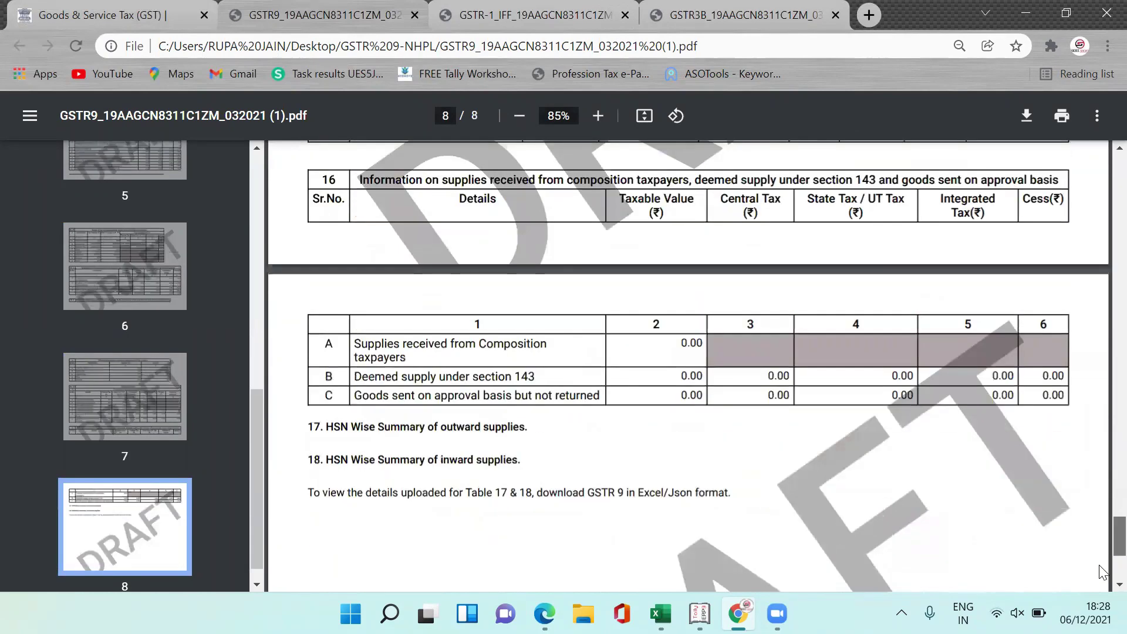
pyautogui.scroll(-5, 1102, 572)
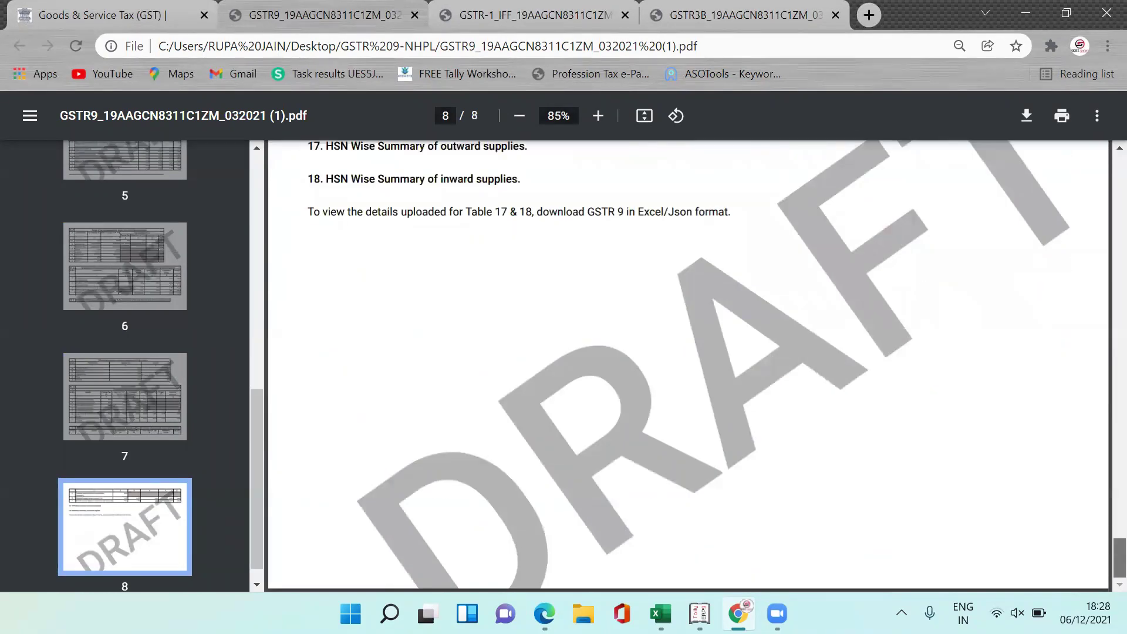
pyautogui.click(87, 14)
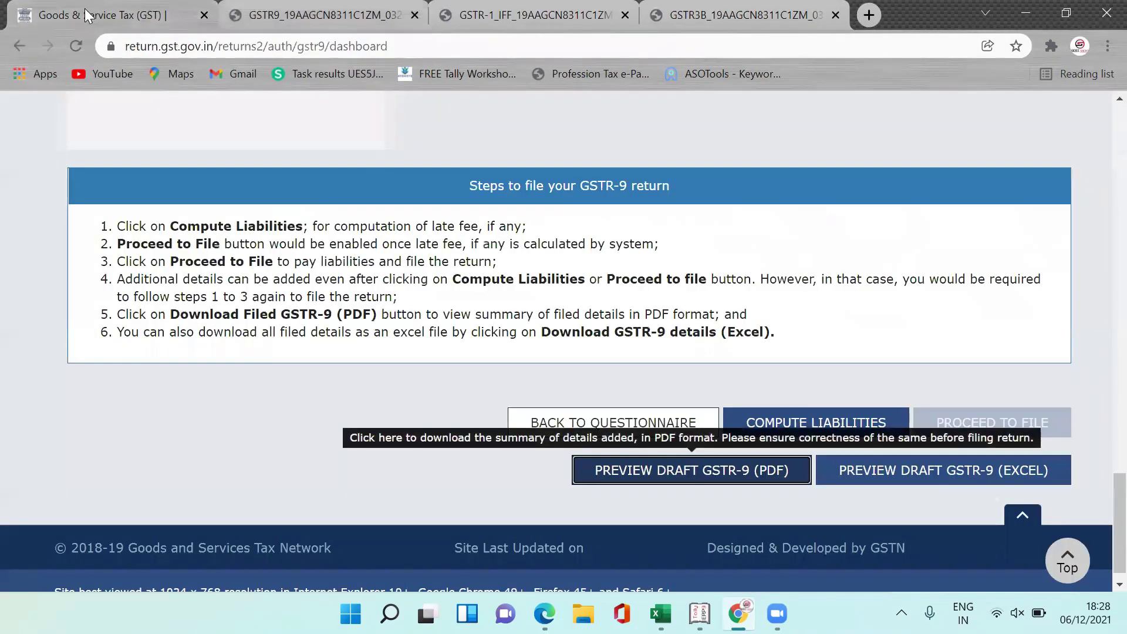
# Compute the liabilities for the GSTR-9 return, dismiss the request notice and refresh the filing status.
pyautogui.click(851, 424)
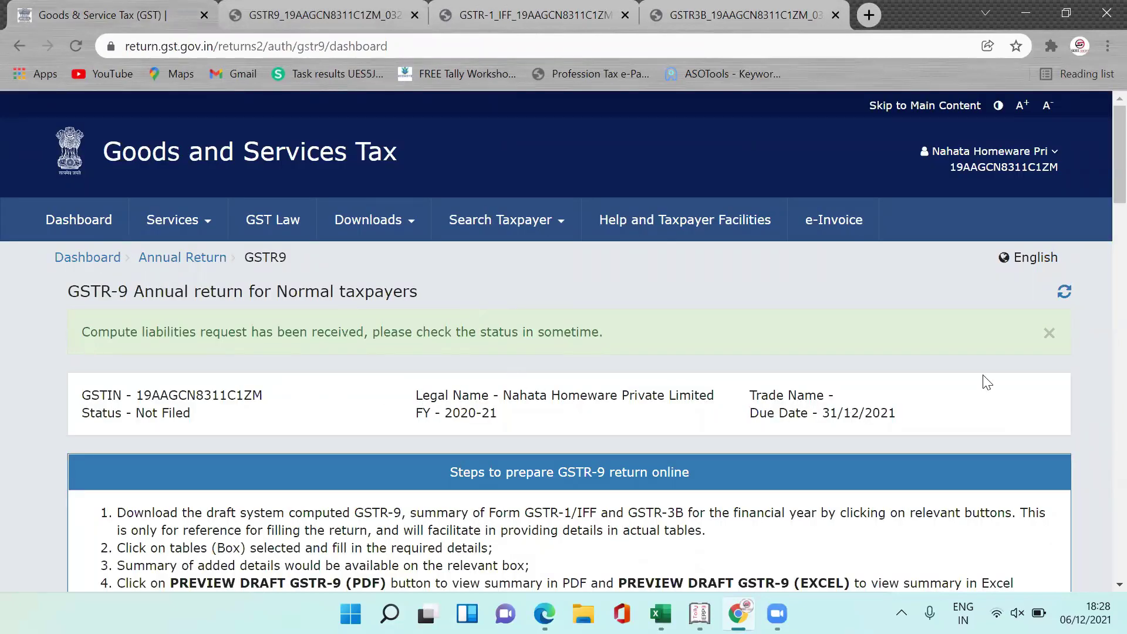
pyautogui.click(1049, 333)
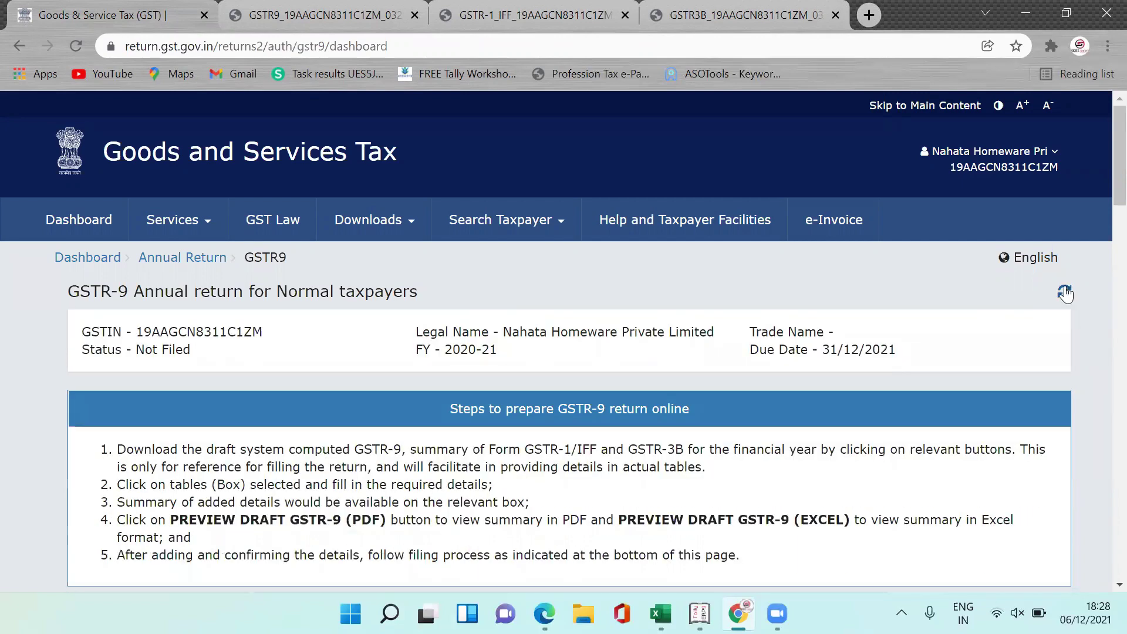
pyautogui.click(1065, 292)
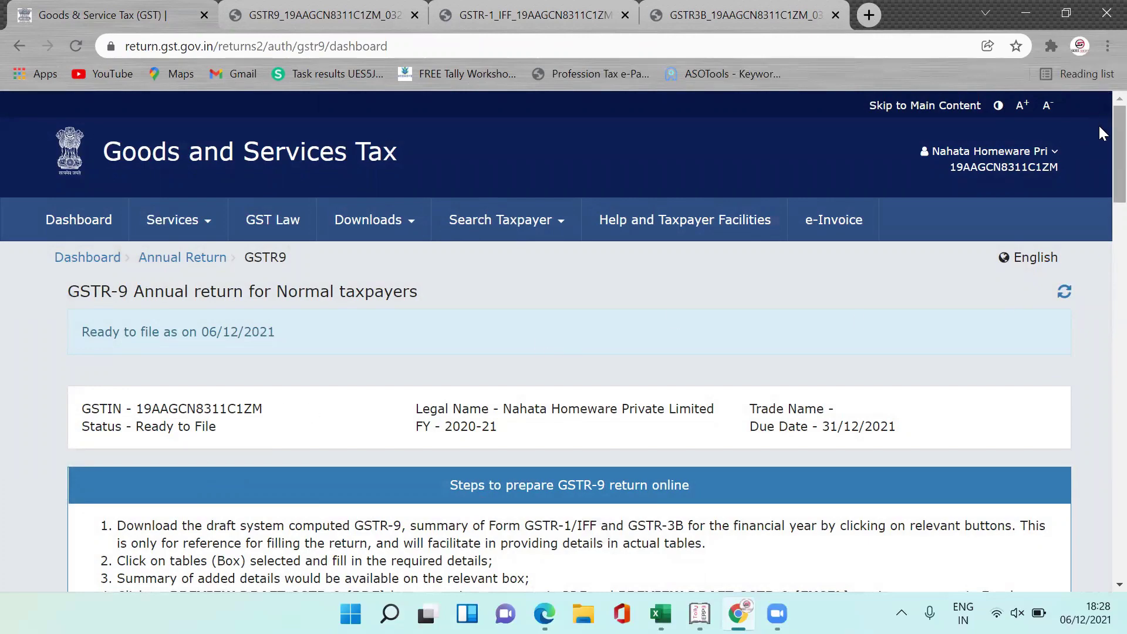
# Proceed to file from the GSTR-9 dashboard, then accept the declaration and choose the authorised signatory on the late fee page.
pyautogui.scroll(-20, 1098, 149)
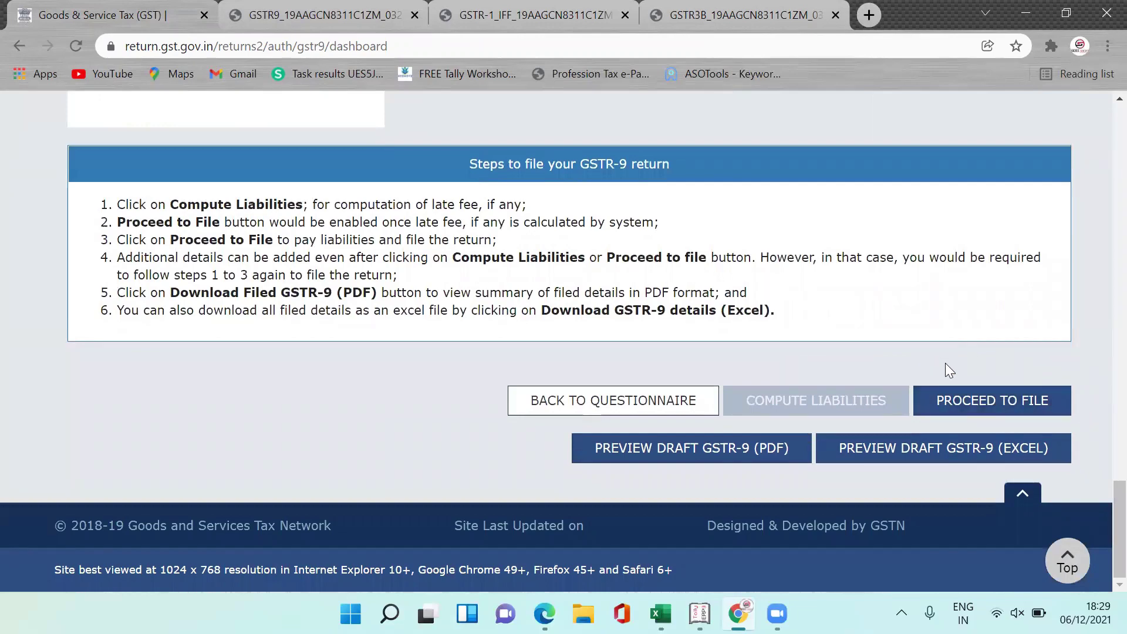
pyautogui.click(1023, 399)
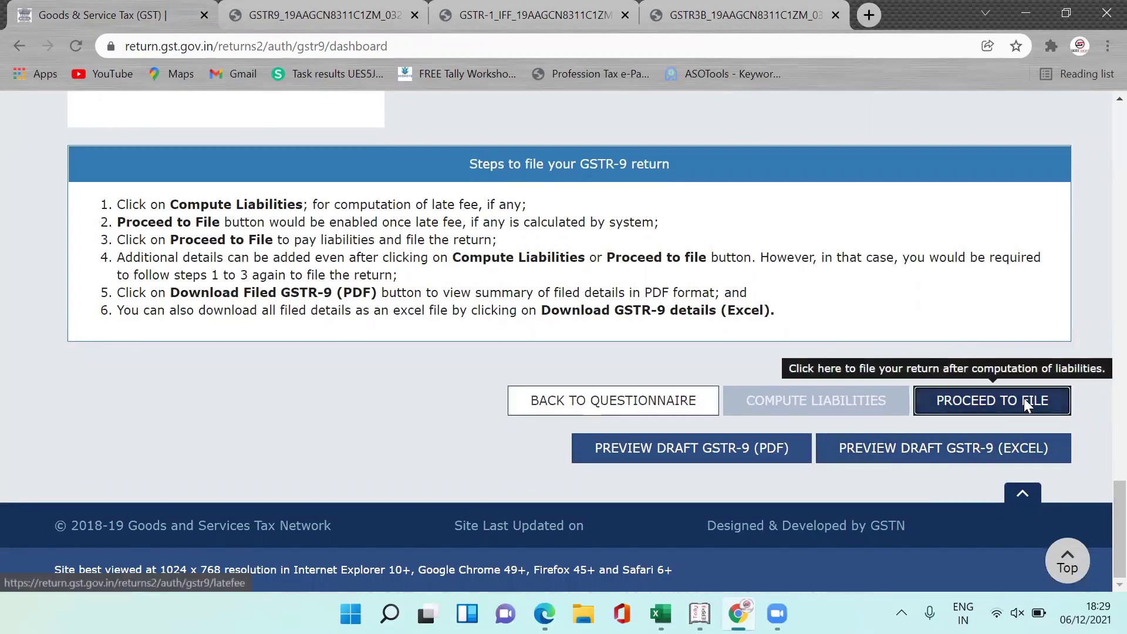
pyautogui.scroll(-5, 1099, 157)
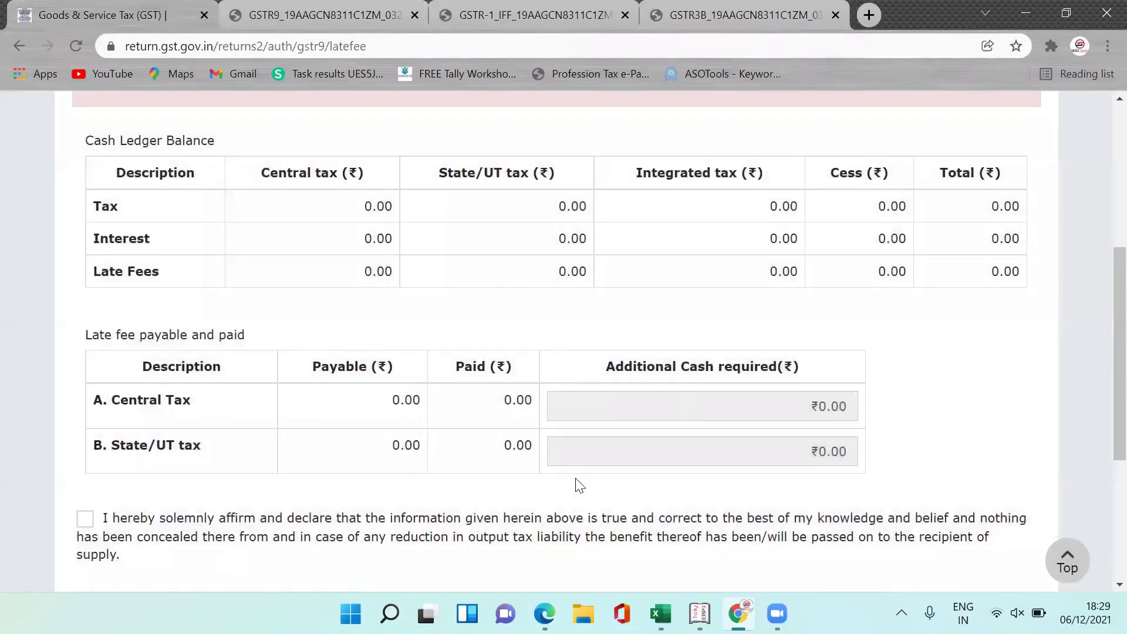
pyautogui.scroll(-3, 1102, 412)
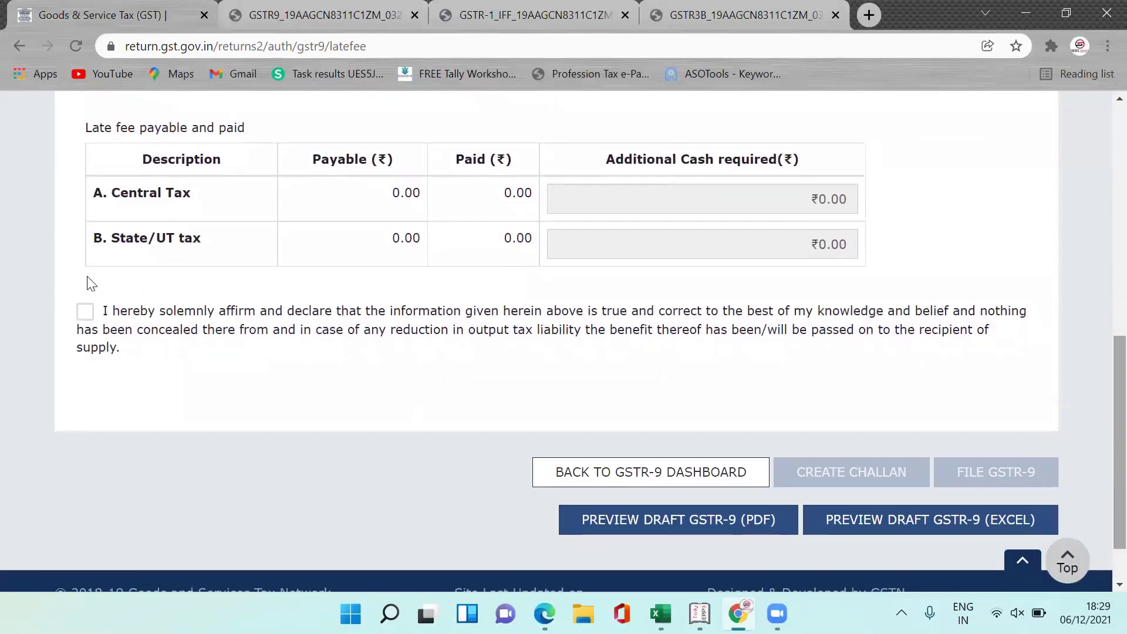
pyautogui.click(85, 311)
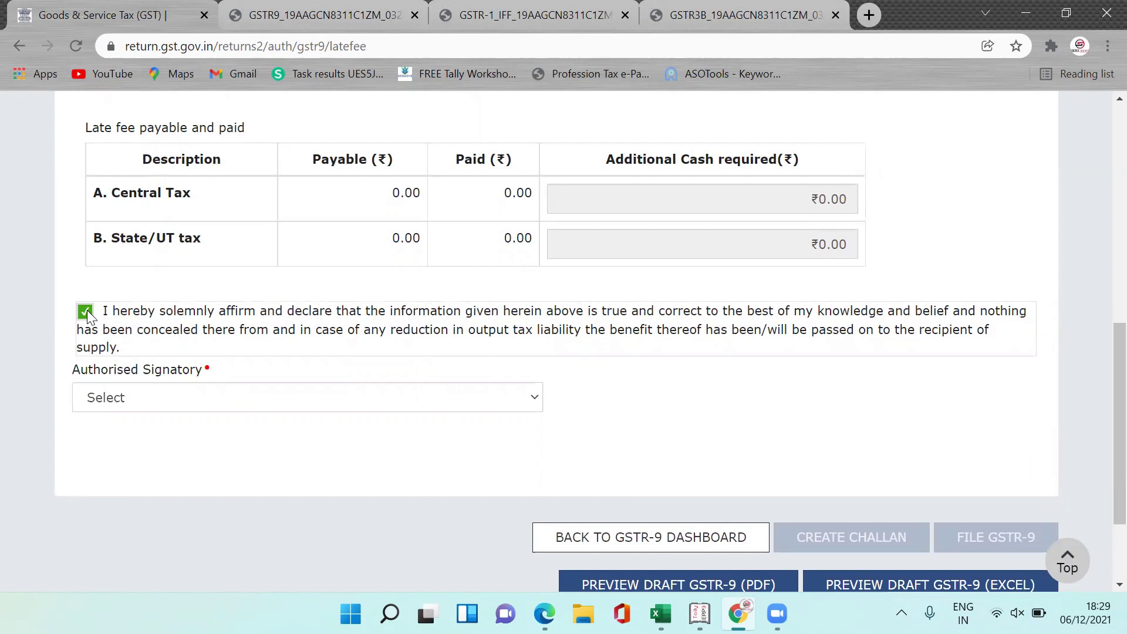
pyautogui.click(281, 401)
pyautogui.click(250, 449)
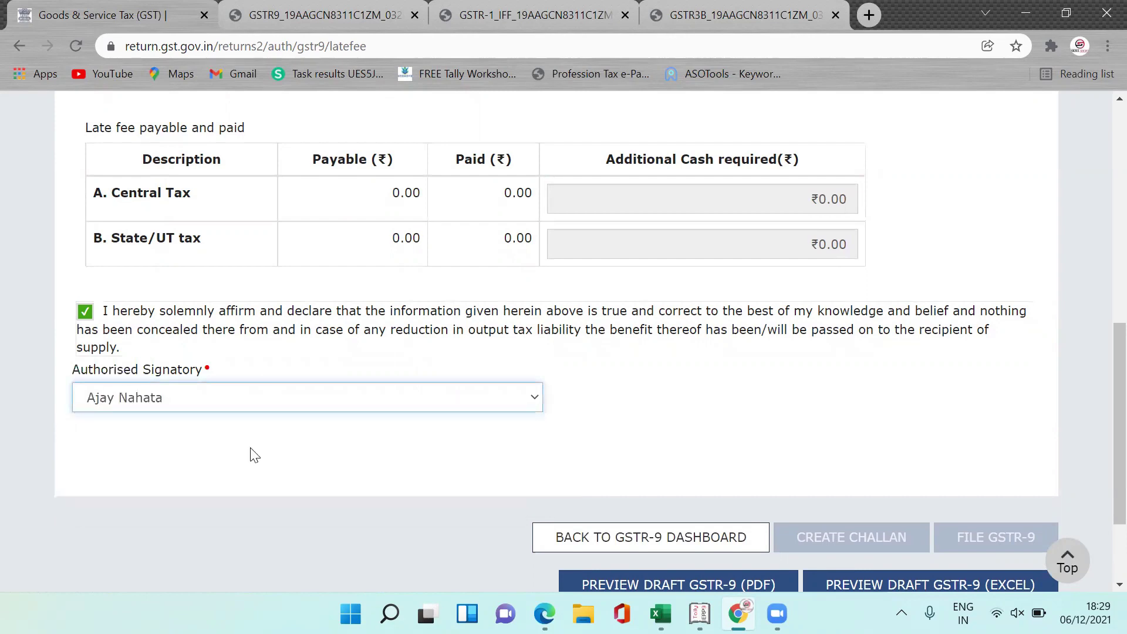
# Refresh the late fee page and save its draft GSTR-9 preview as a PDF in the GSTR 9-NHPL folder.
pyautogui.scroll(-3, 1103, 354)
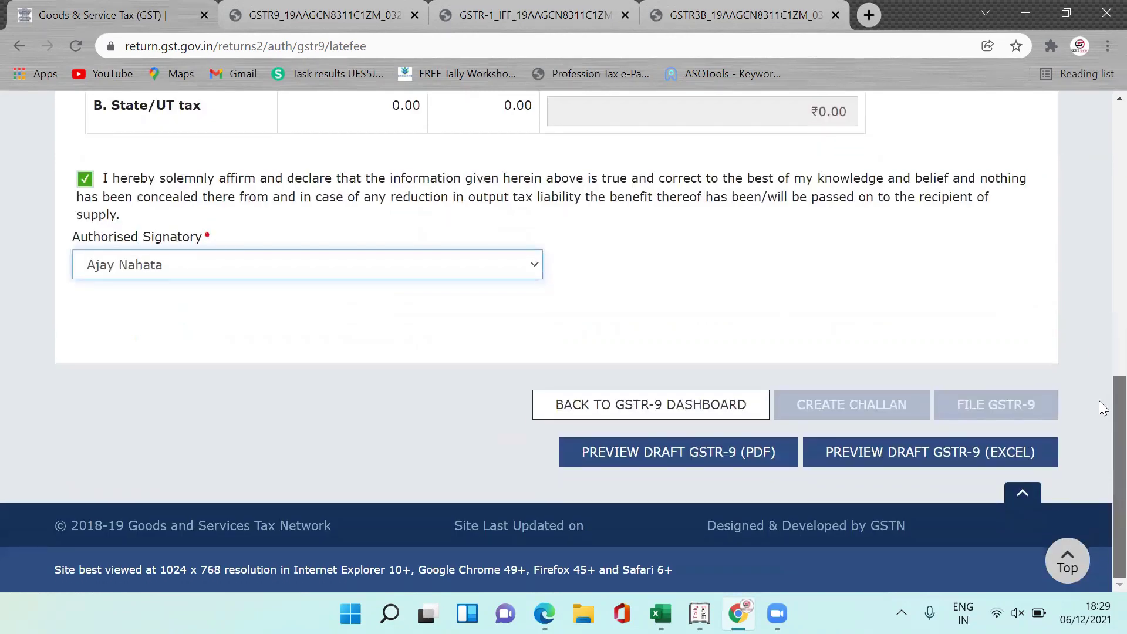
pyautogui.scroll(10, 1103, 410)
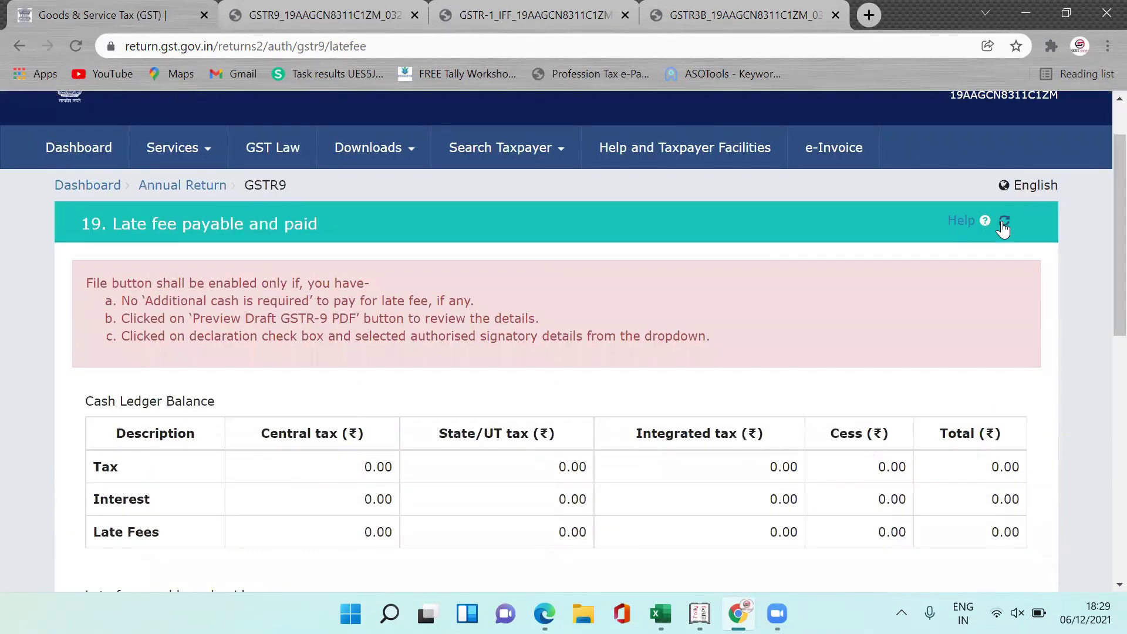
pyautogui.click(1003, 221)
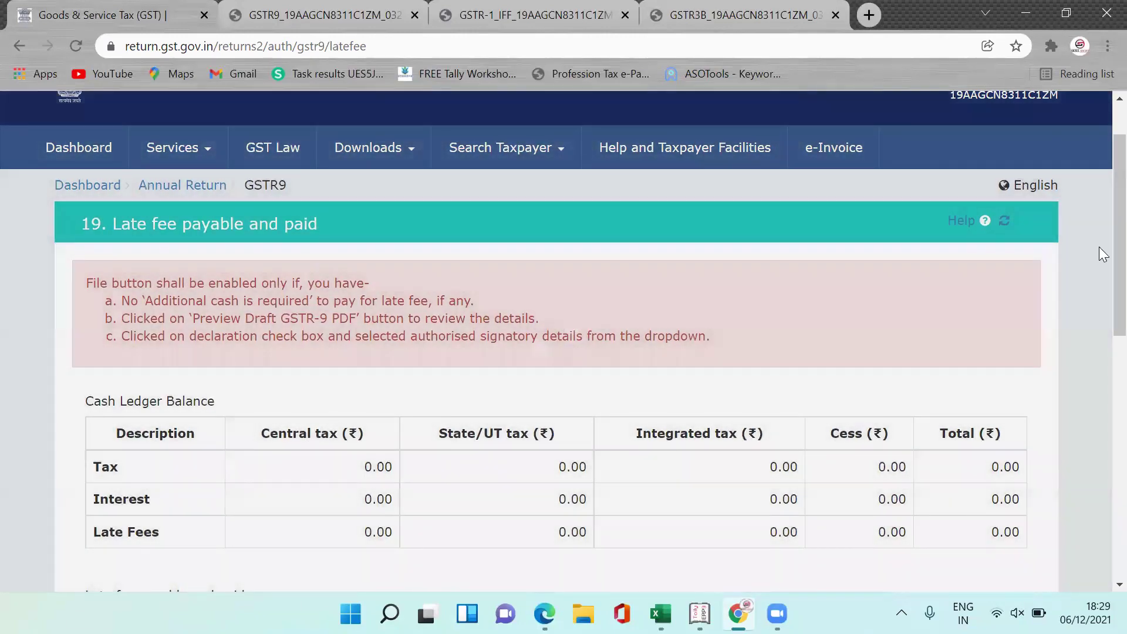
pyautogui.scroll(-10, 1099, 246)
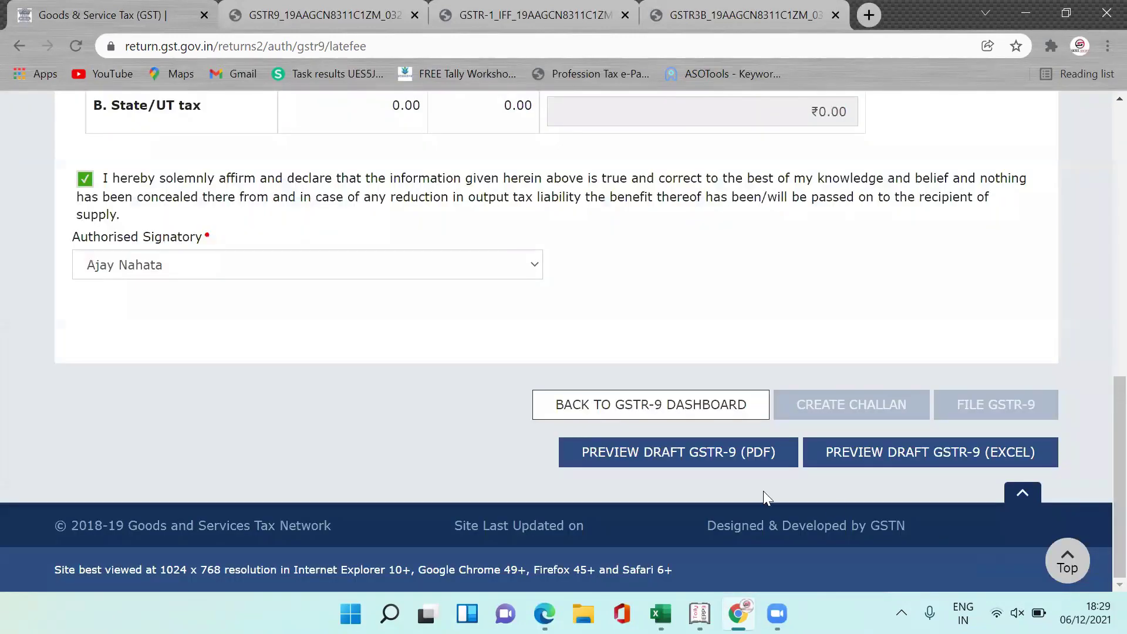
pyautogui.click(711, 450)
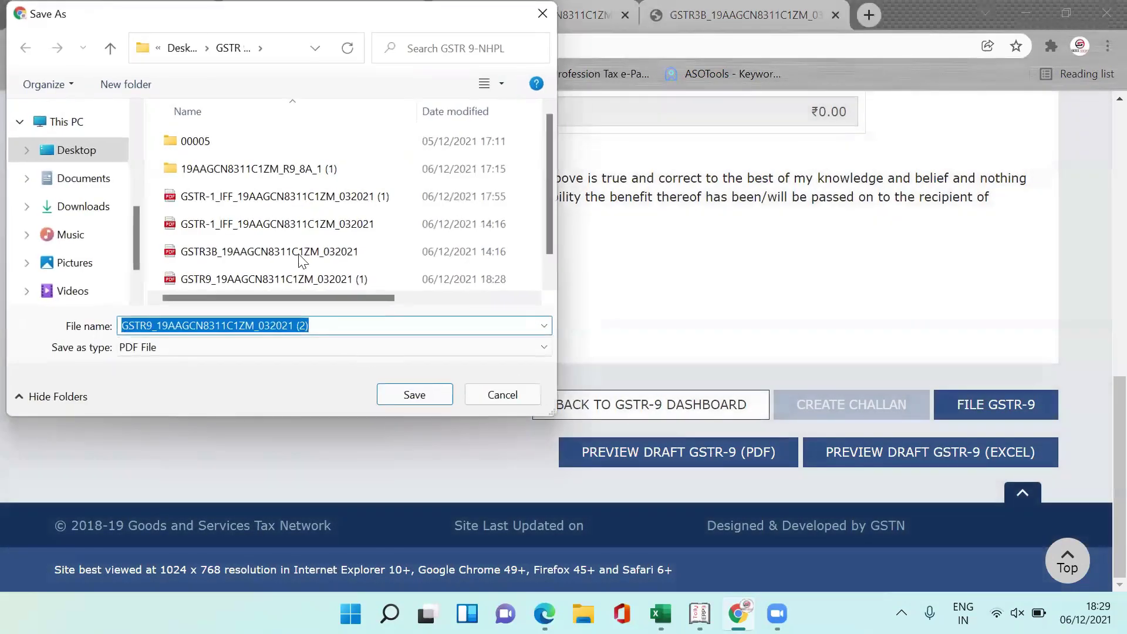
pyautogui.click(427, 395)
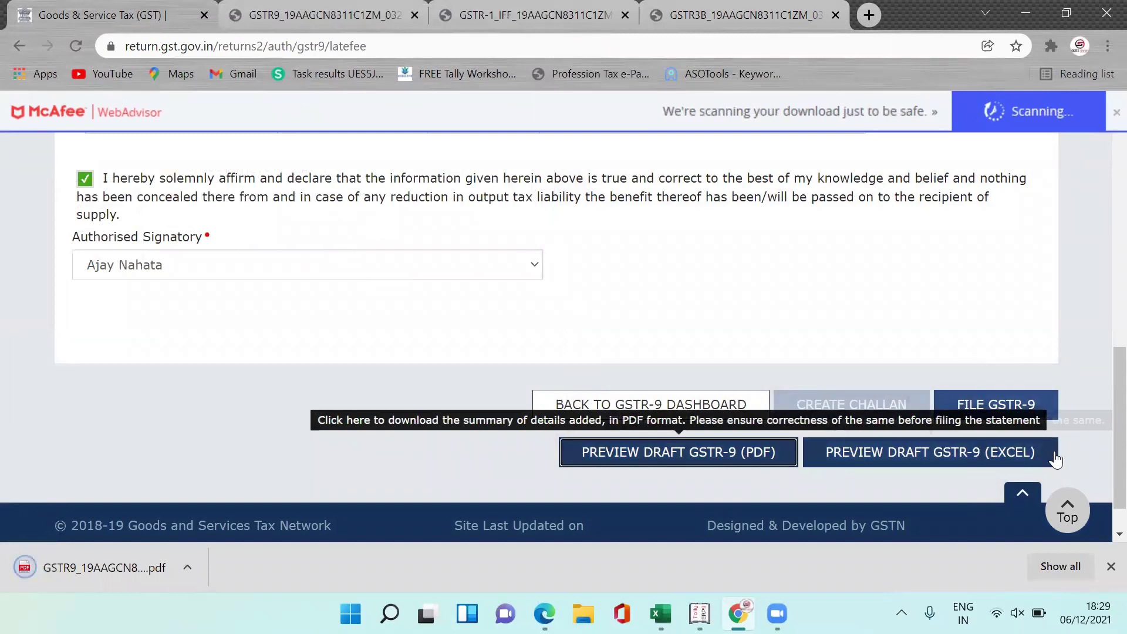
# File GSTR-9 with EVC, agreeing to the liability offset and verifying with the one-time password.
pyautogui.click(990, 405)
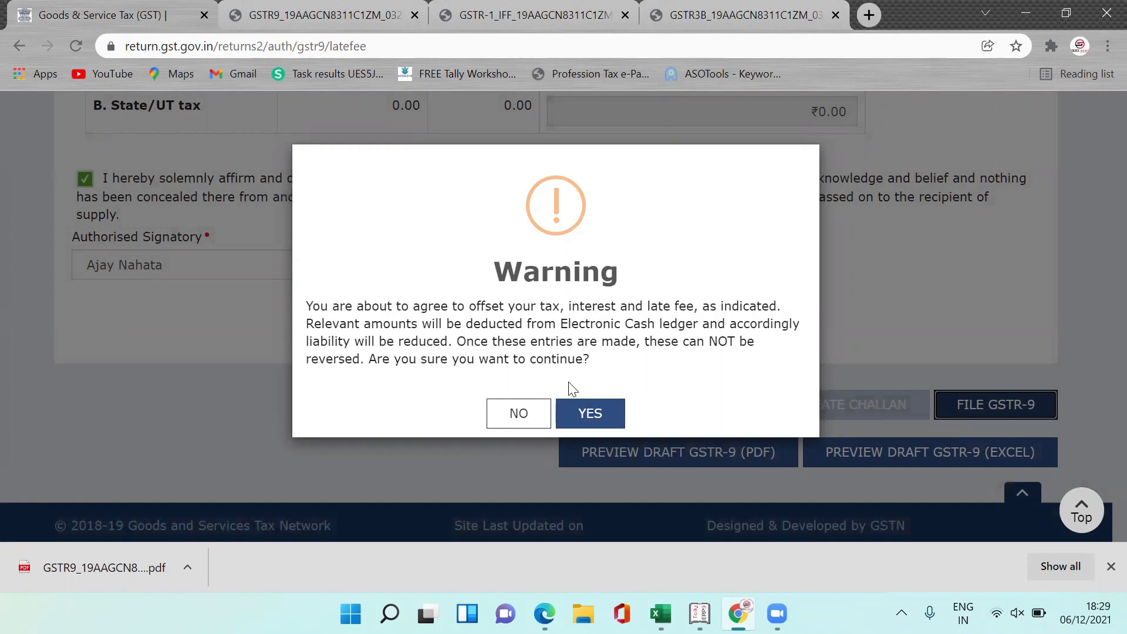
pyautogui.click(605, 424)
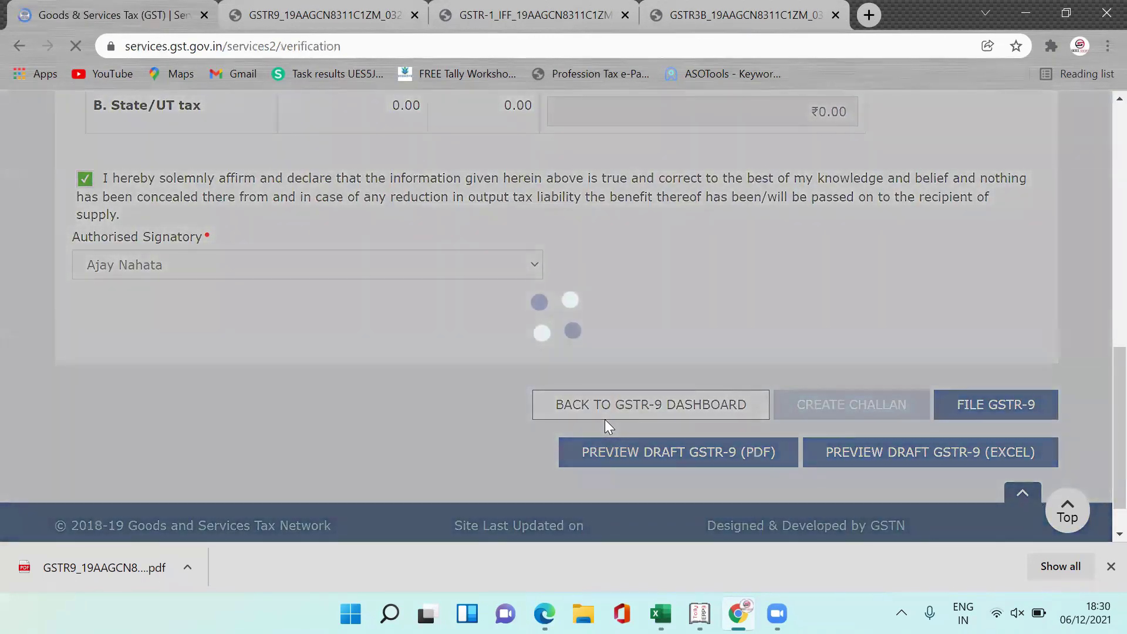
pyautogui.scroll(-5, 1098, 332)
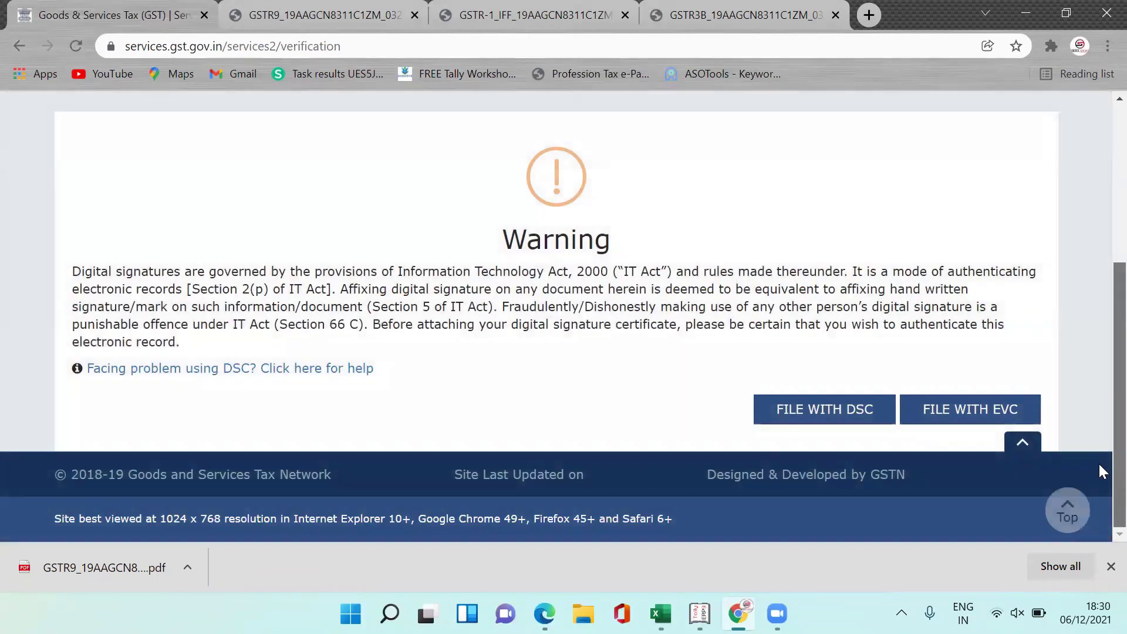
pyautogui.click(985, 417)
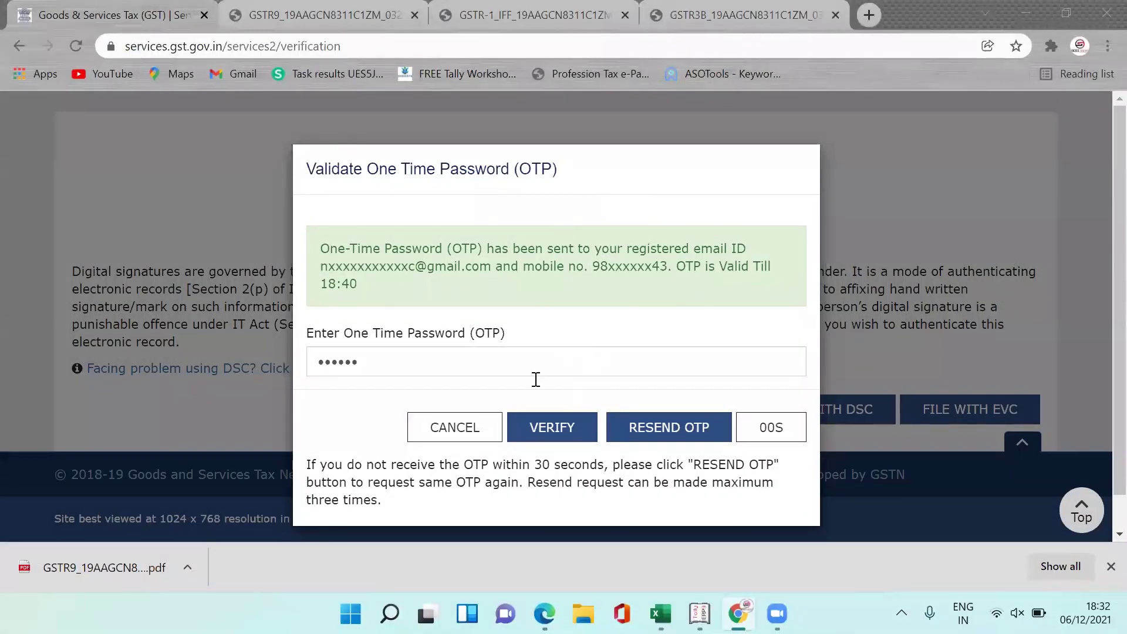
pyautogui.click(581, 421)
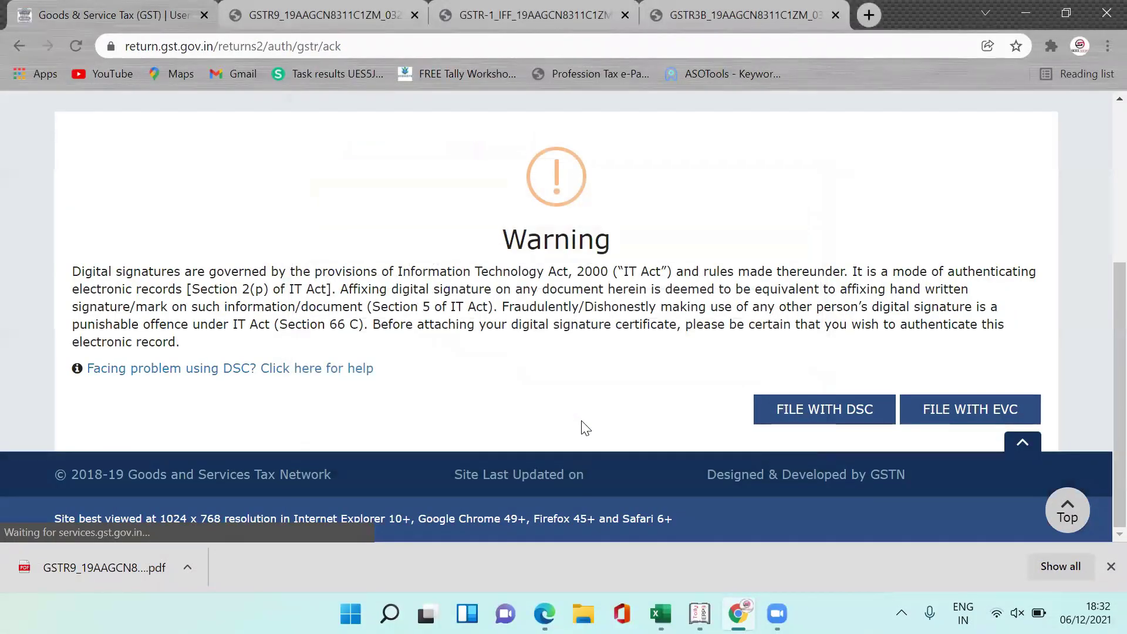